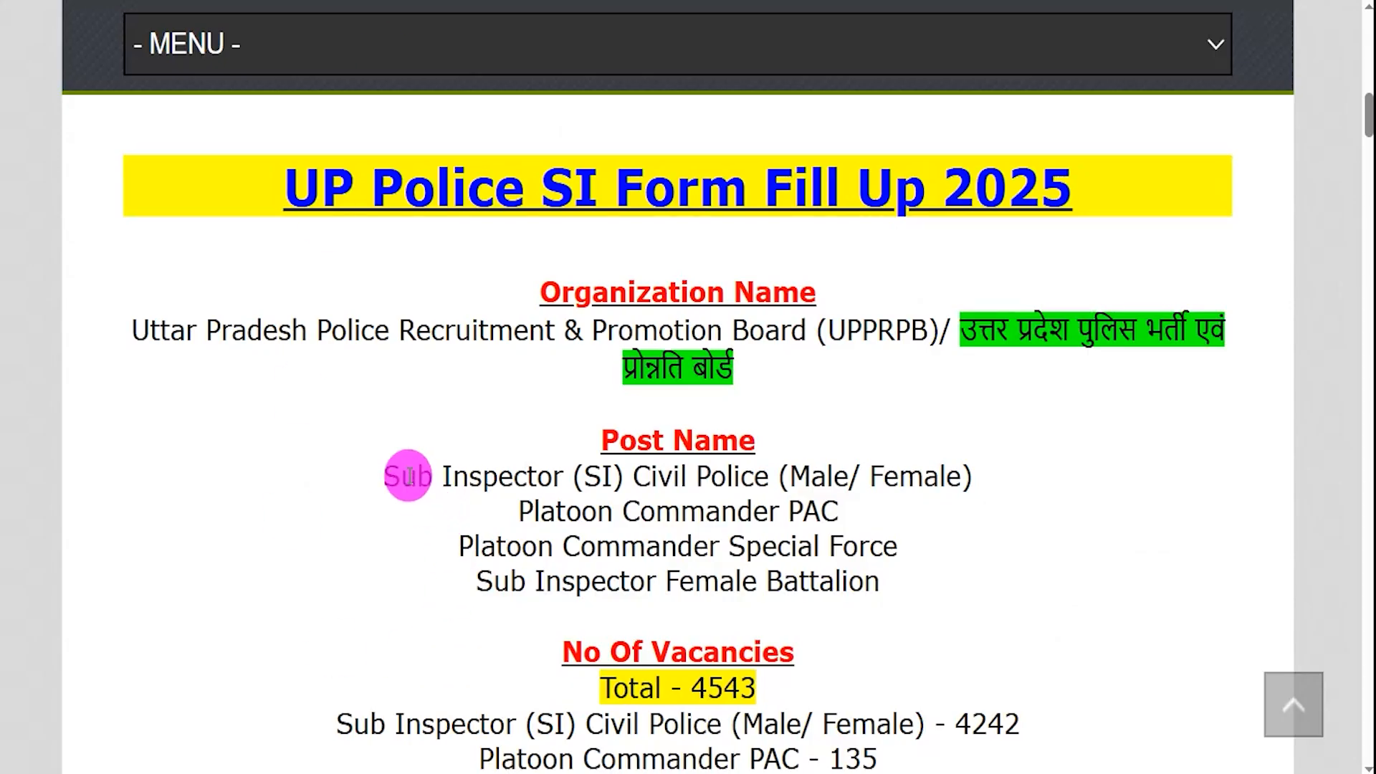
- Highlight the four SI-grade posts and the 4543 total vacancy count in the notification
drag(385, 476, 648, 477)
drag(556, 511, 721, 511)
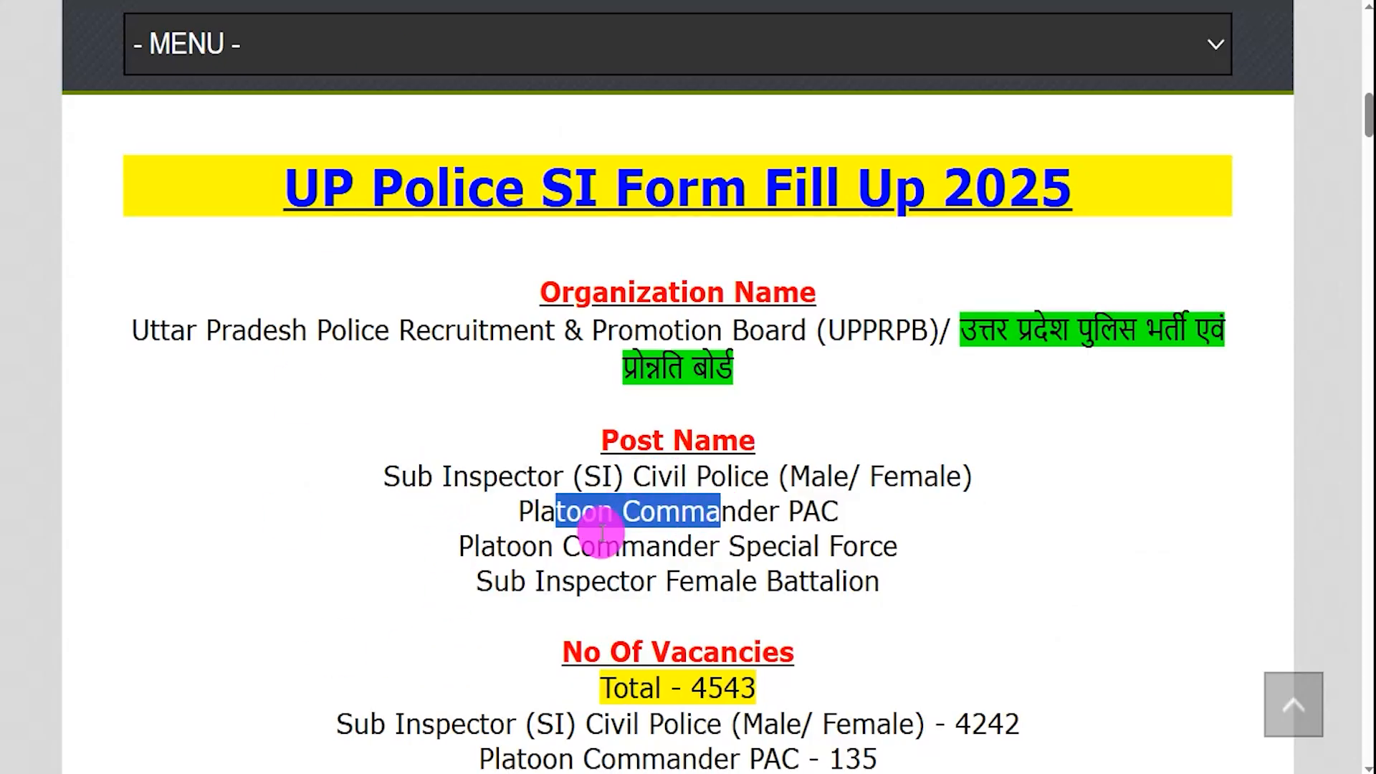
drag(507, 545, 797, 546)
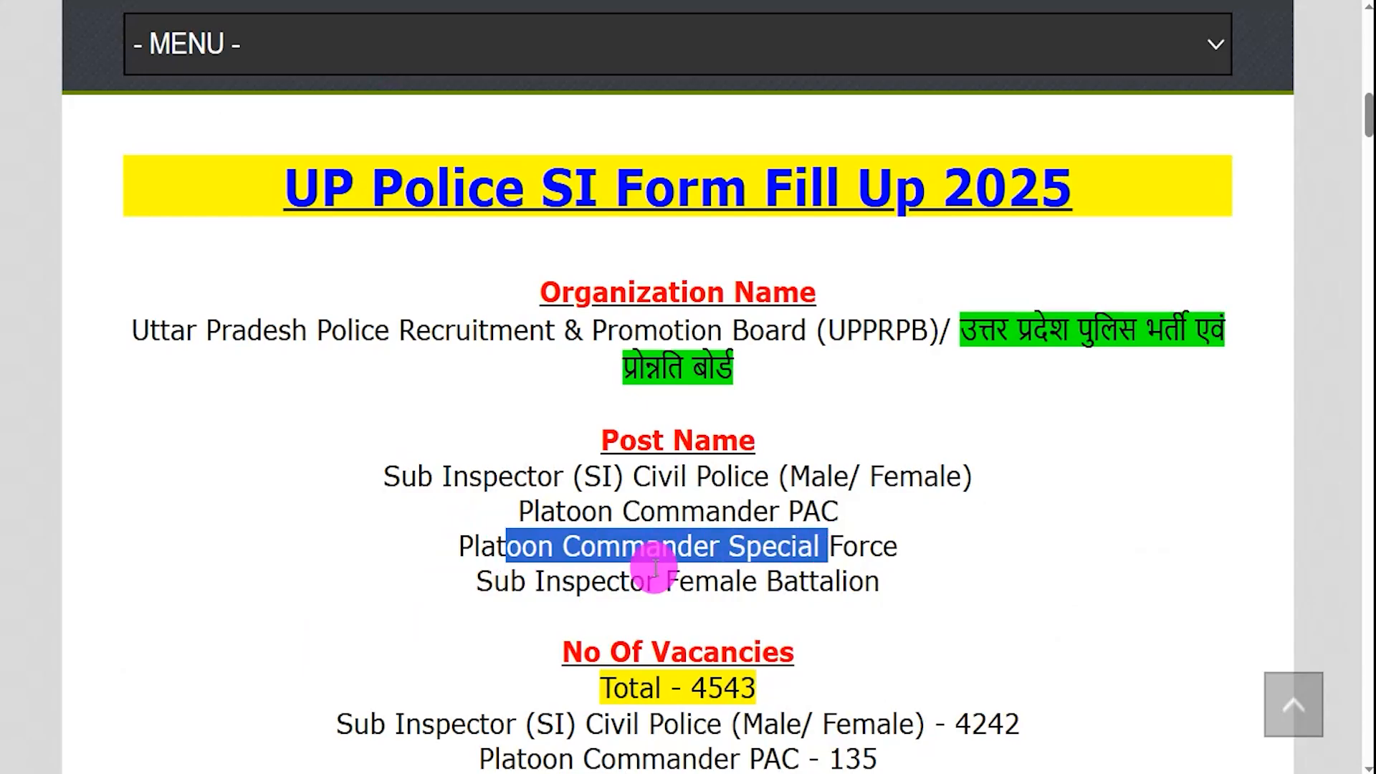
drag(513, 578, 833, 584)
drag(693, 687, 756, 687)
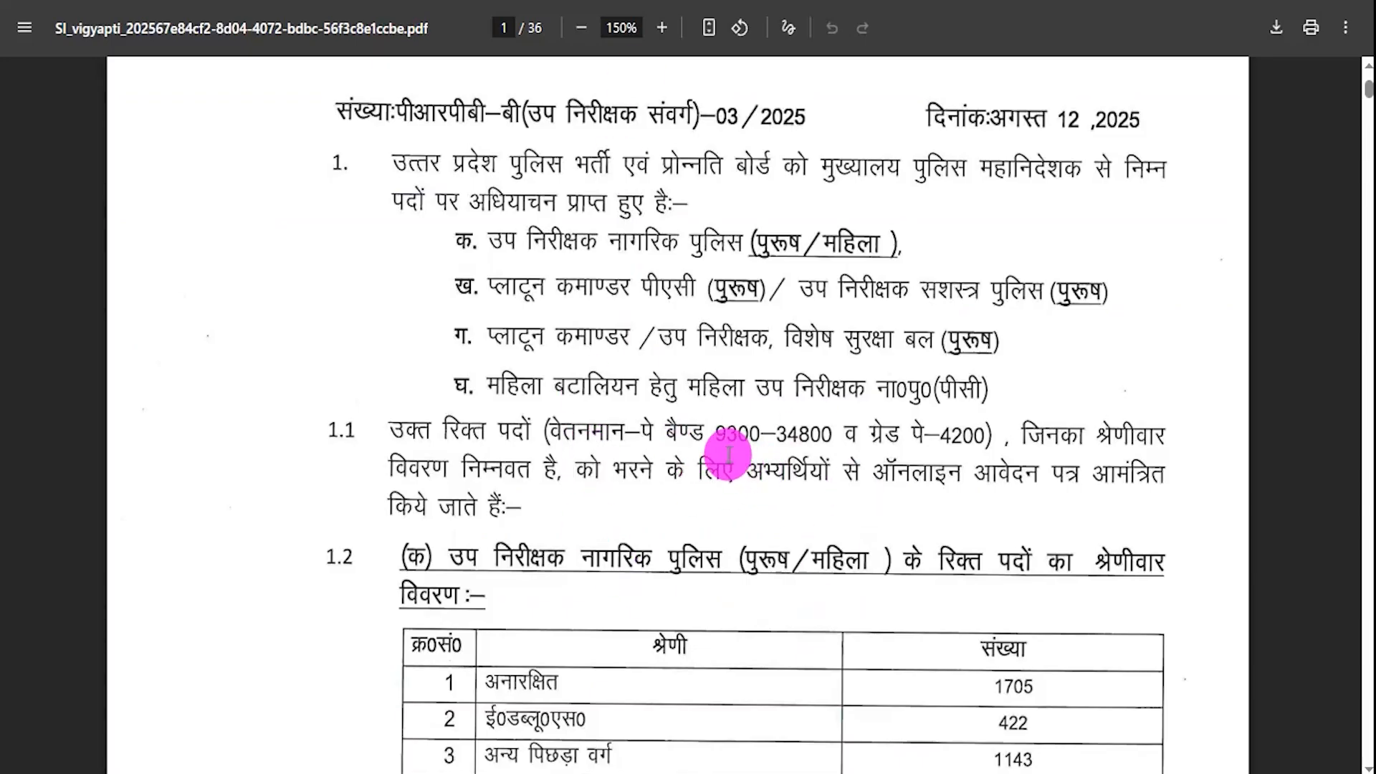
- Scroll through pages 1–4 of the notification PDF, then jump back to page 1
scroll(728, 455, down, 8)
scroll(728, 454, down, 10)
scroll(728, 455, down, 10)
scroll(728, 454, down, 7)
scroll(728, 454, down, 2)
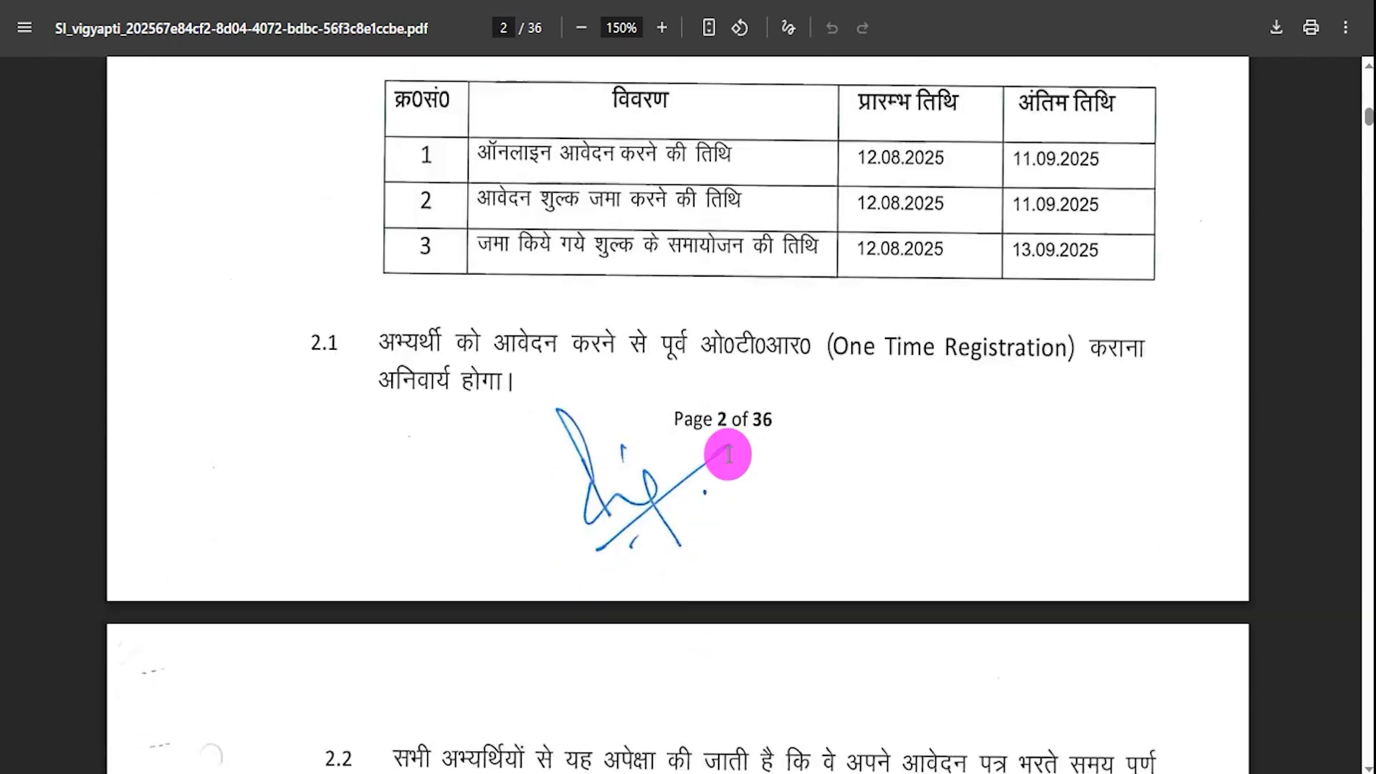
scroll(729, 453, down, 12)
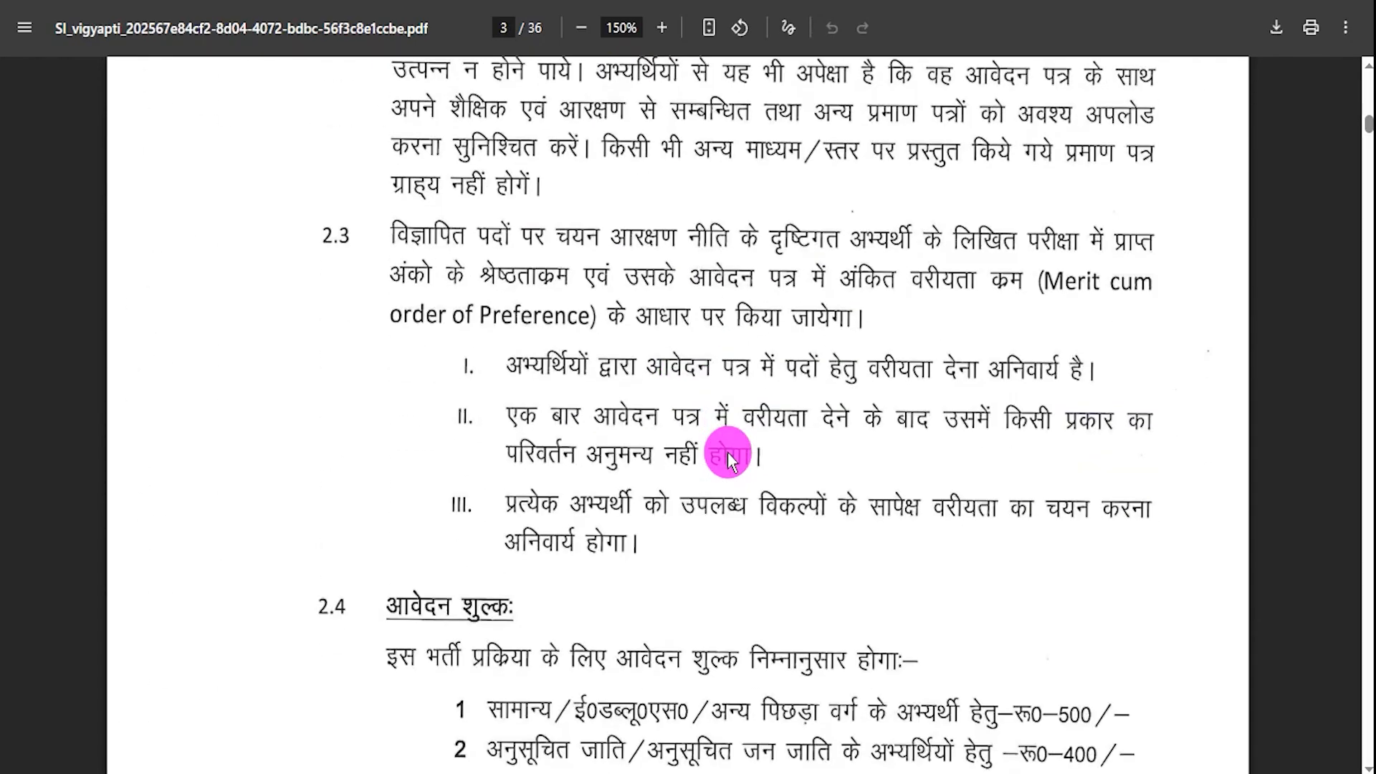
scroll(728, 452, down, 6)
scroll(728, 452, down, 6)
scroll(728, 451, down, 7)
key(Home)
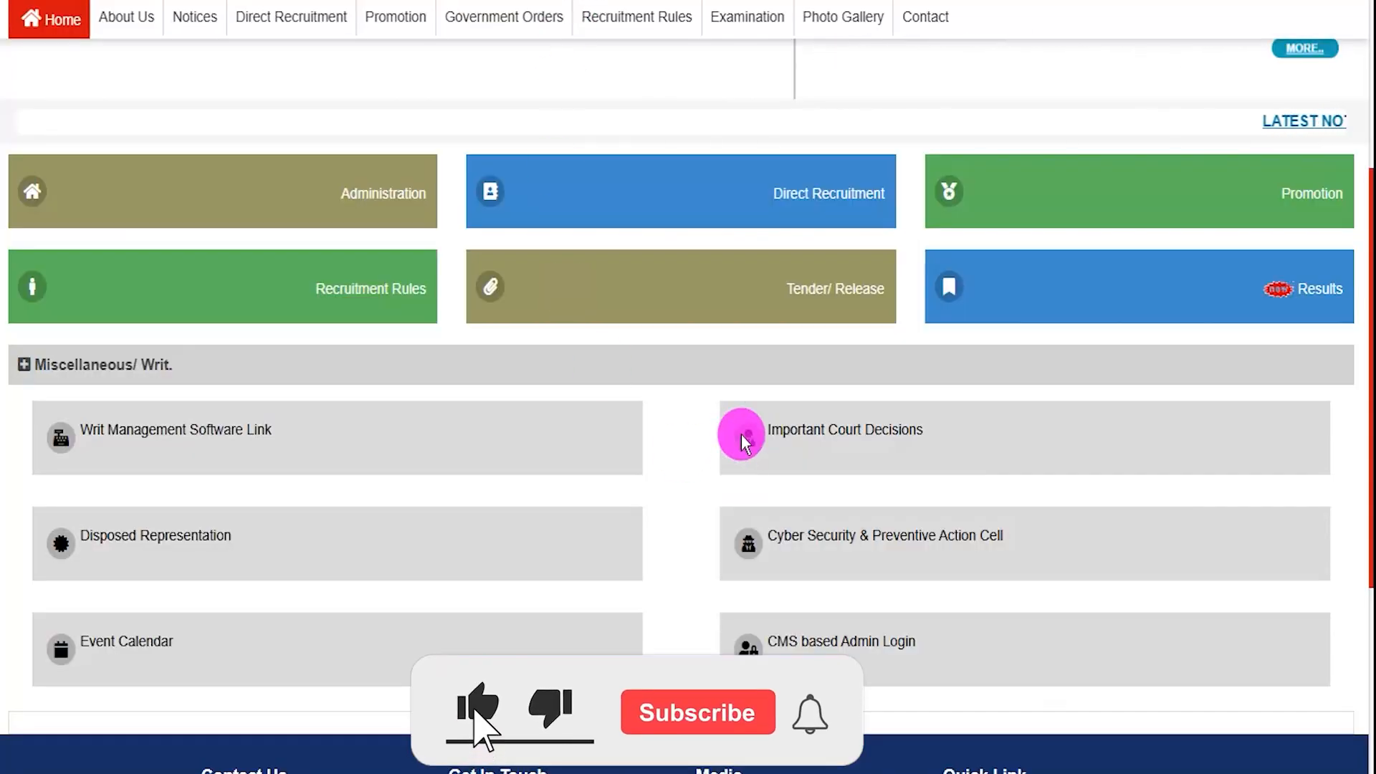
scroll(698, 403, up, 5)
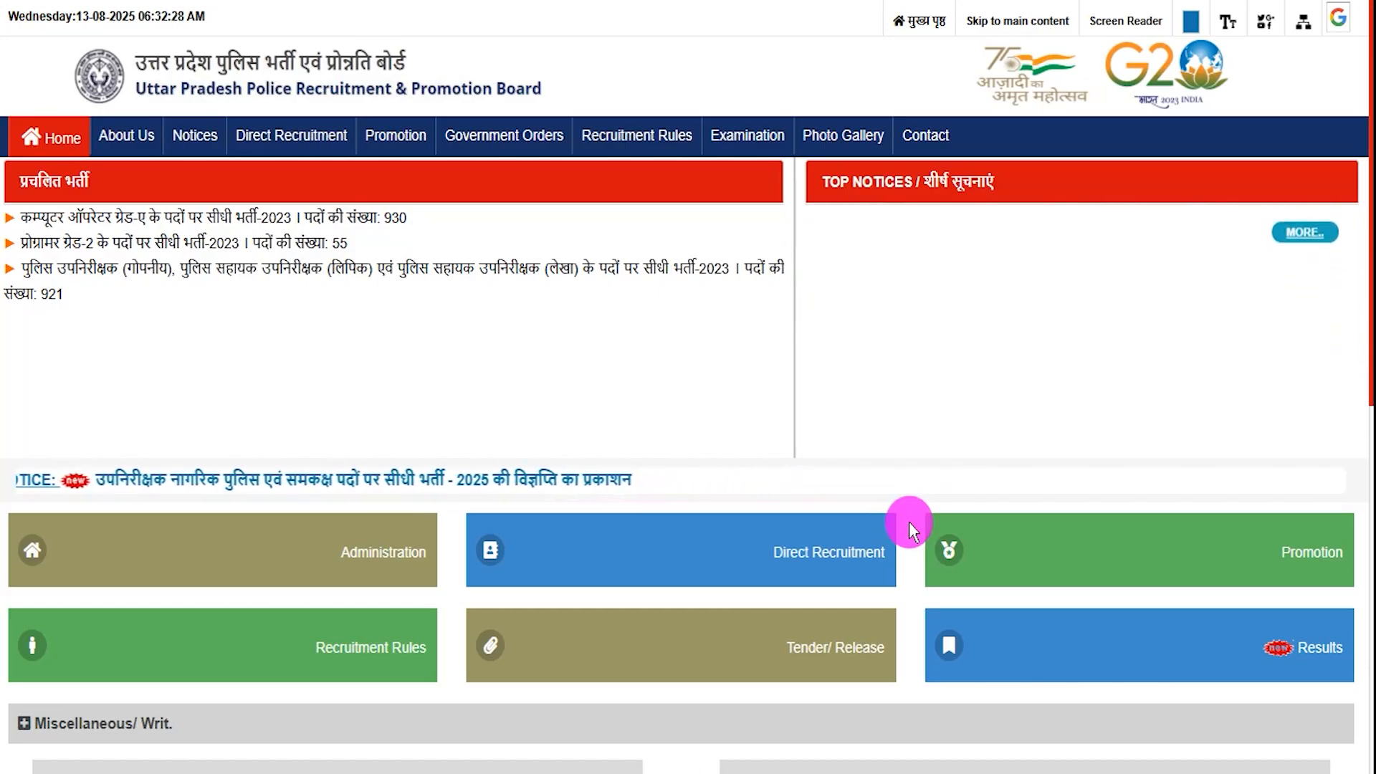
scroll(909, 525, down, 1)
scroll(909, 522, down, 1)
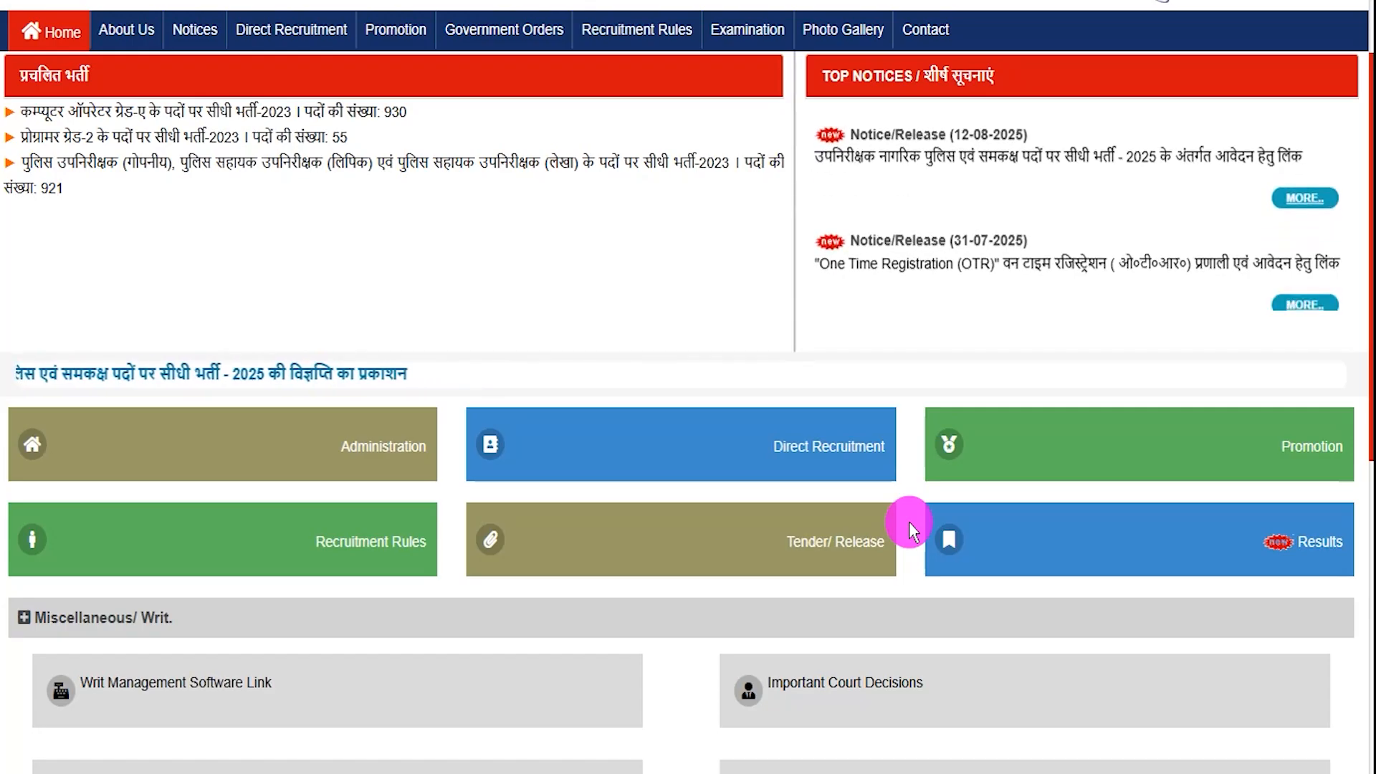
scroll(909, 522, down, 5)
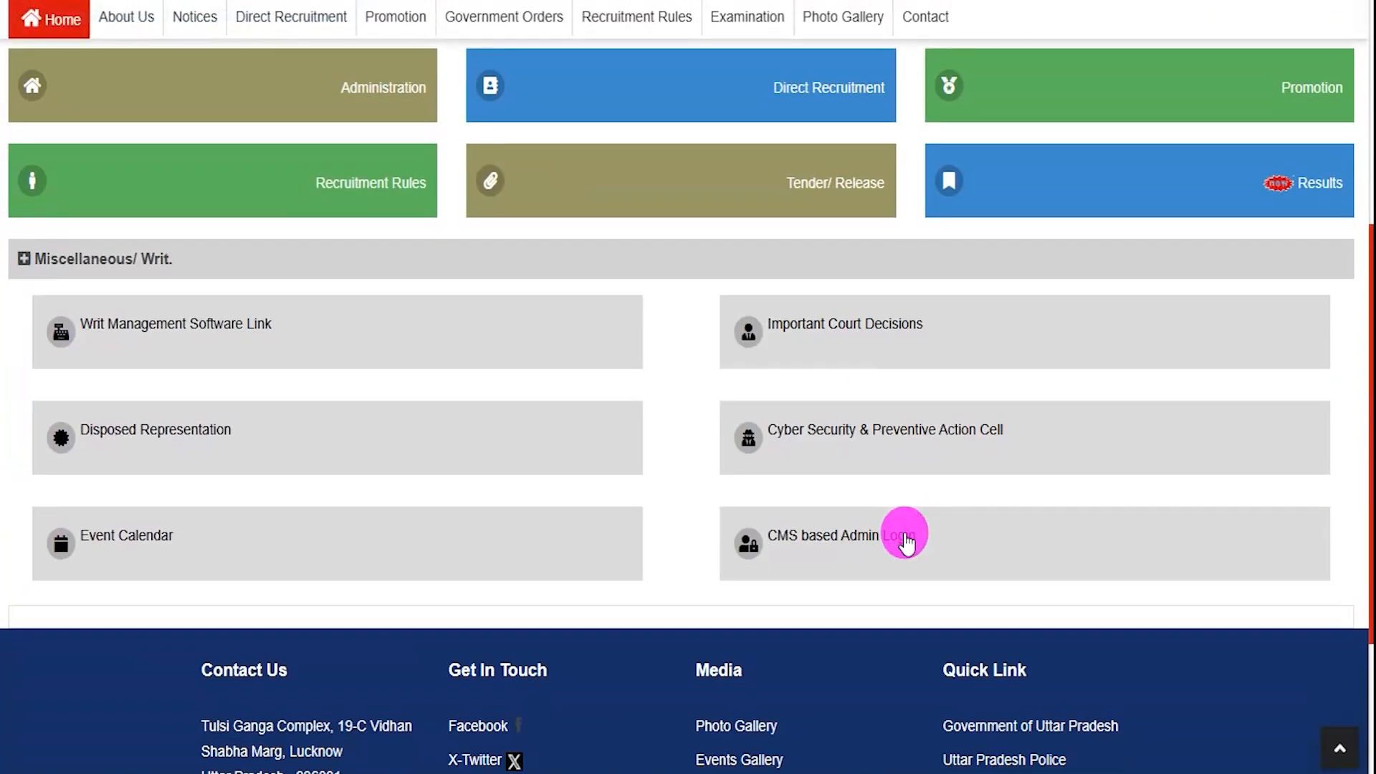
scroll(873, 607, down, 4)
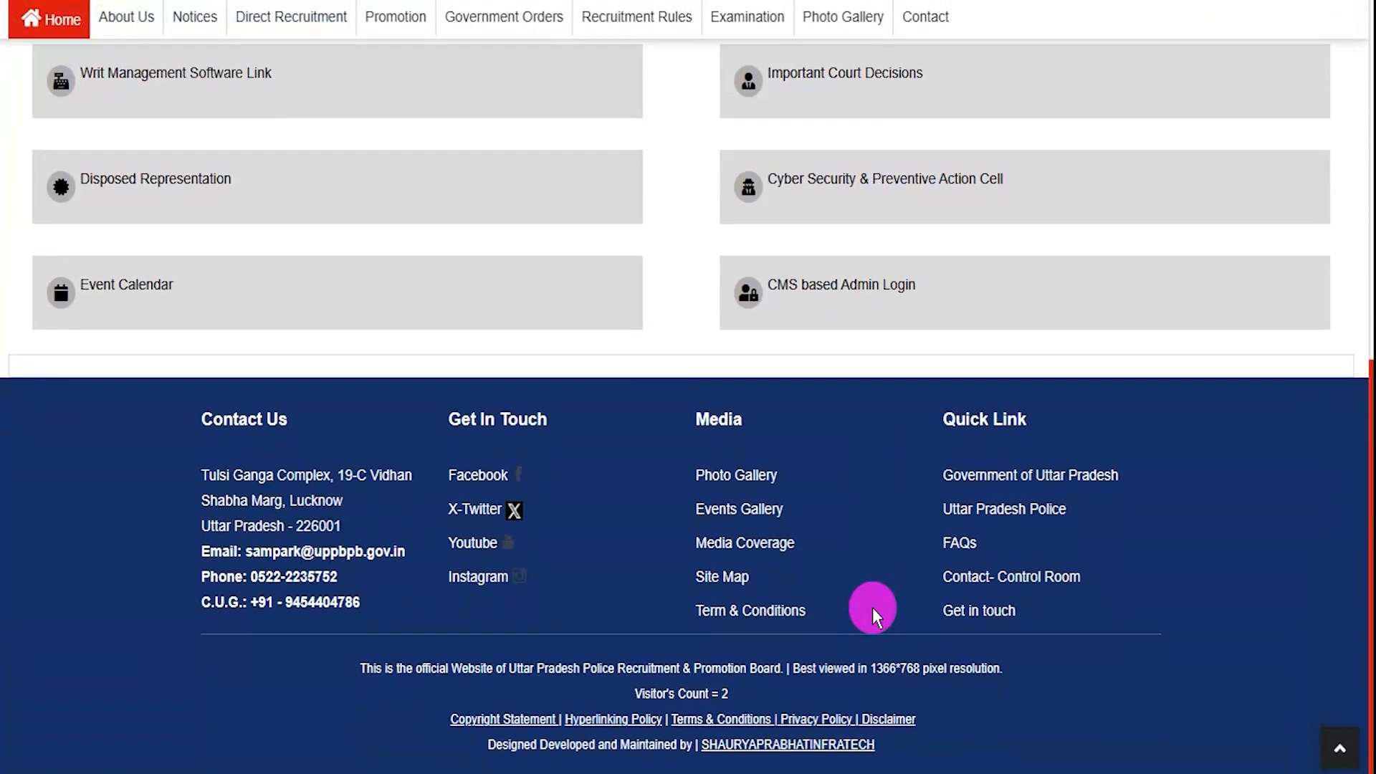
scroll(871, 608, up, 10)
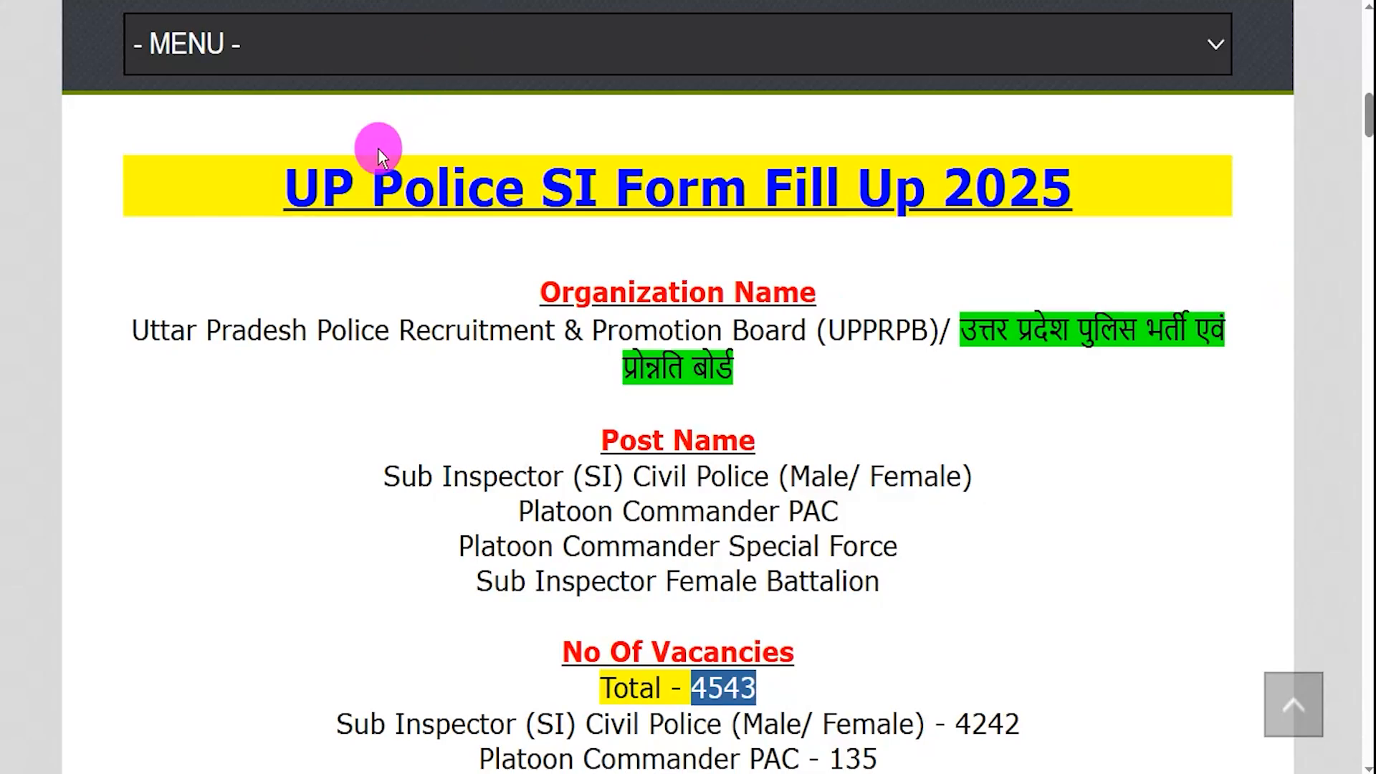
- Highlight the UP Police SI Form Fill Up 2025 heading, the organization and the four post names
drag(328, 177, 941, 190)
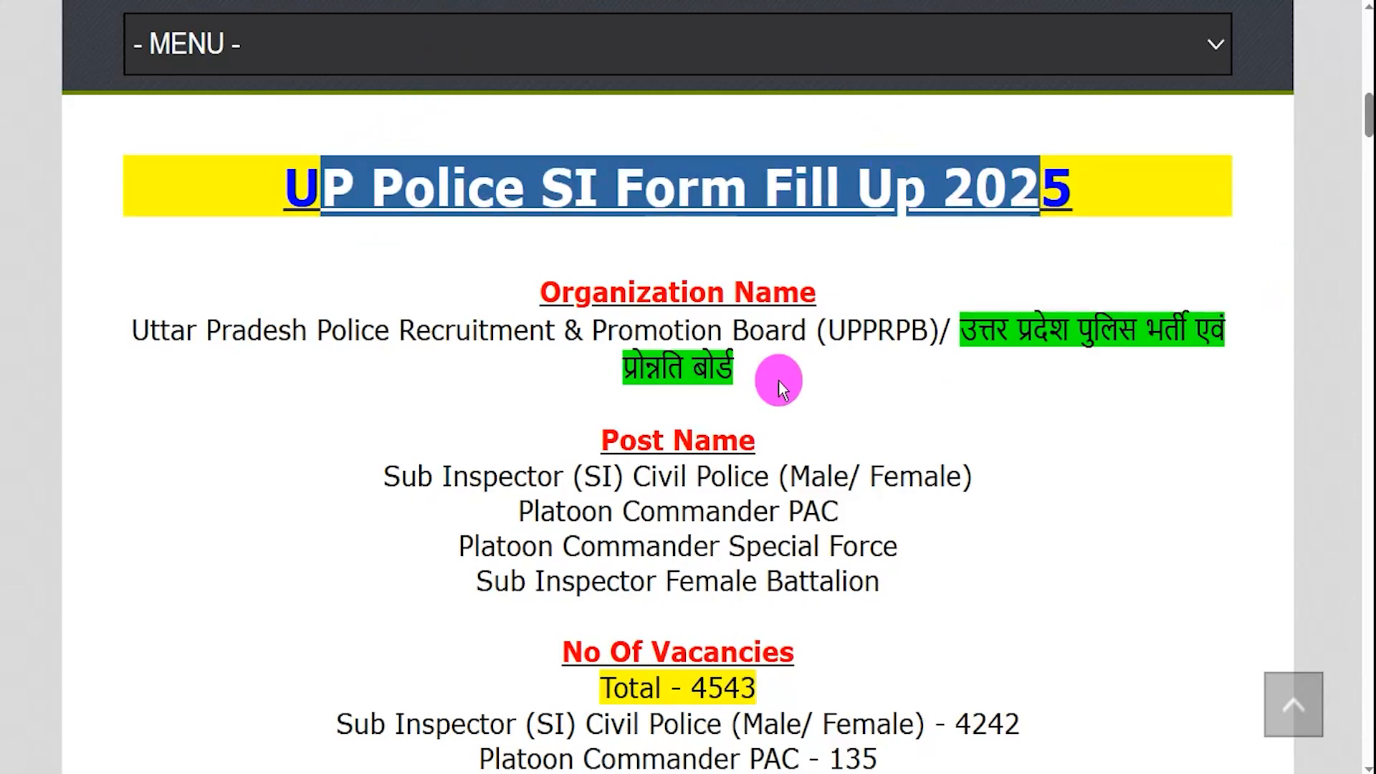
drag(159, 330, 722, 331)
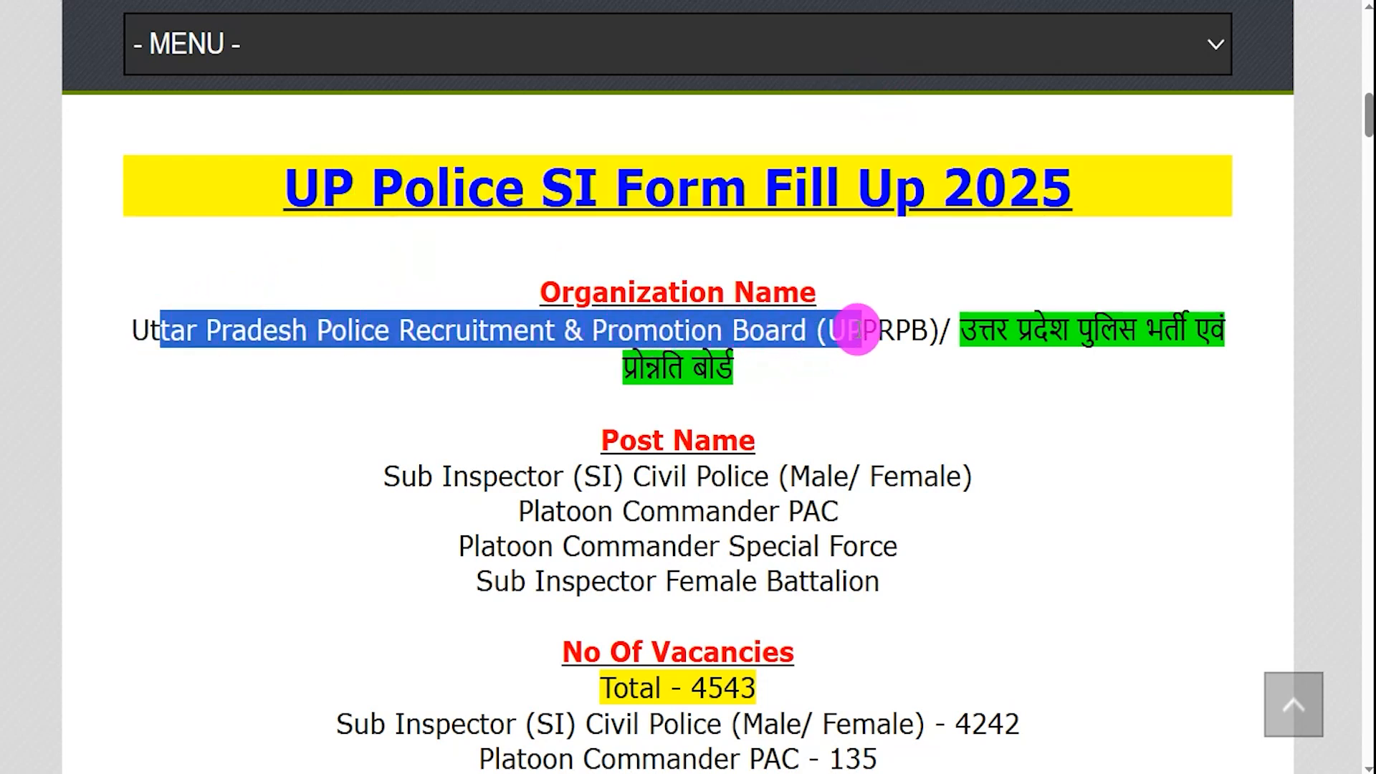
drag(910, 330, 910, 330)
drag(418, 476, 759, 476)
drag(556, 511, 789, 510)
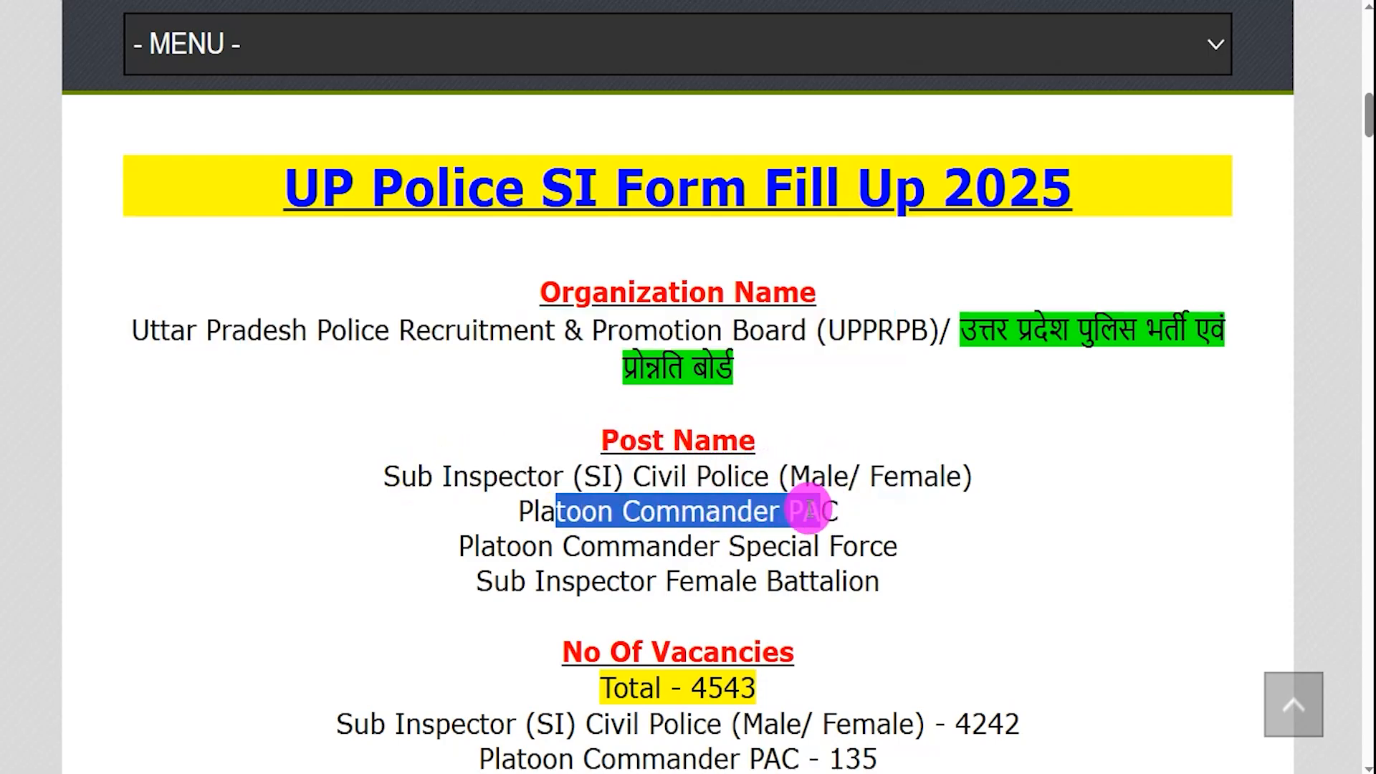
drag(498, 545, 854, 546)
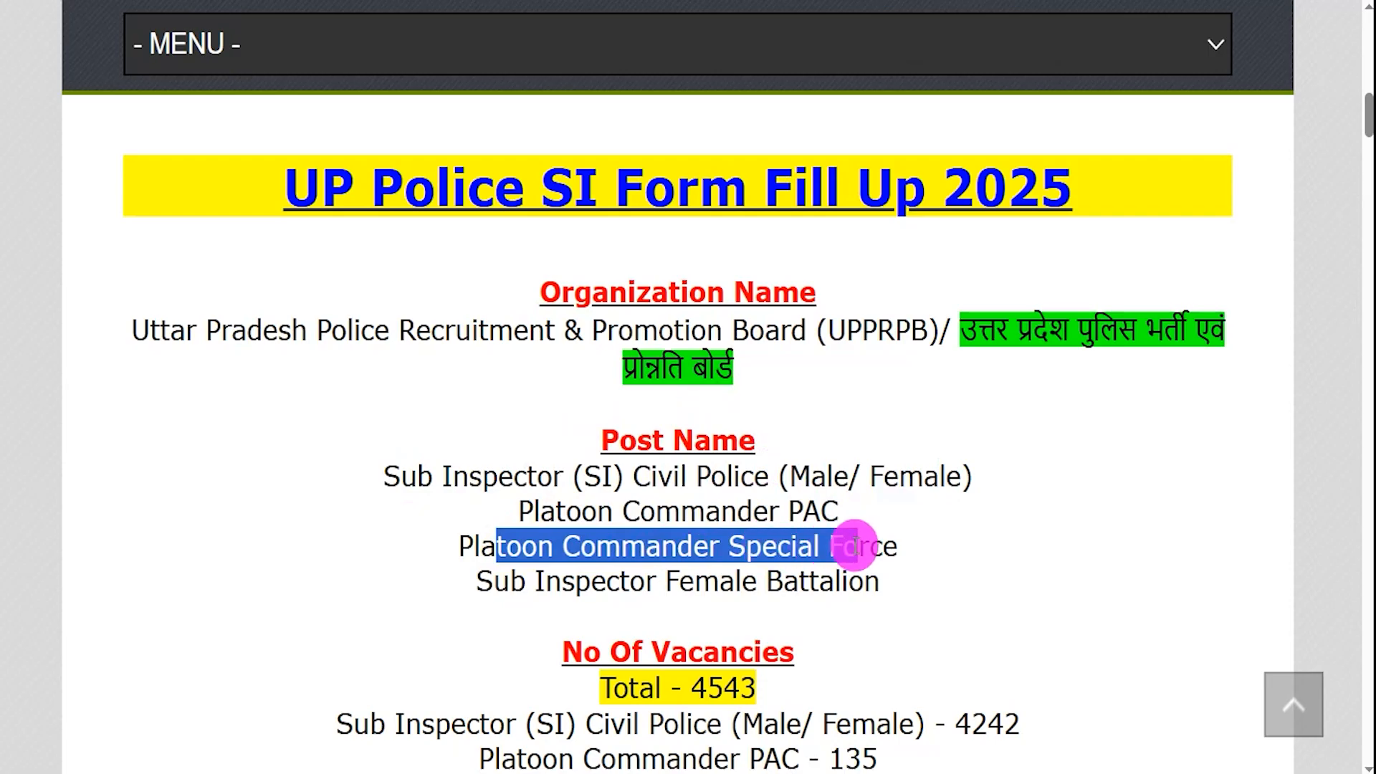
drag(496, 579, 778, 578)
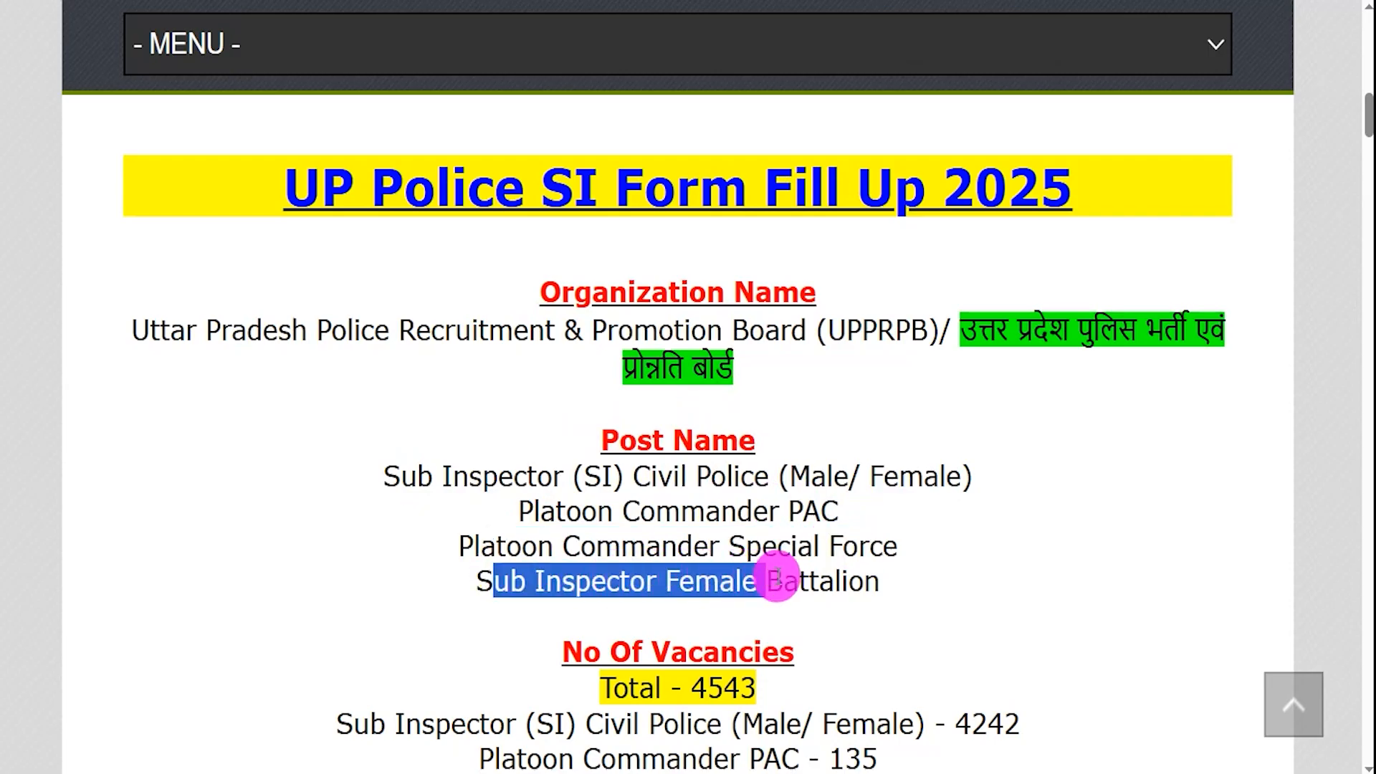
- Highlight the 4543 total vacancies and the Platoon Commander PAC vacancy line
scroll(839, 534, down, 2)
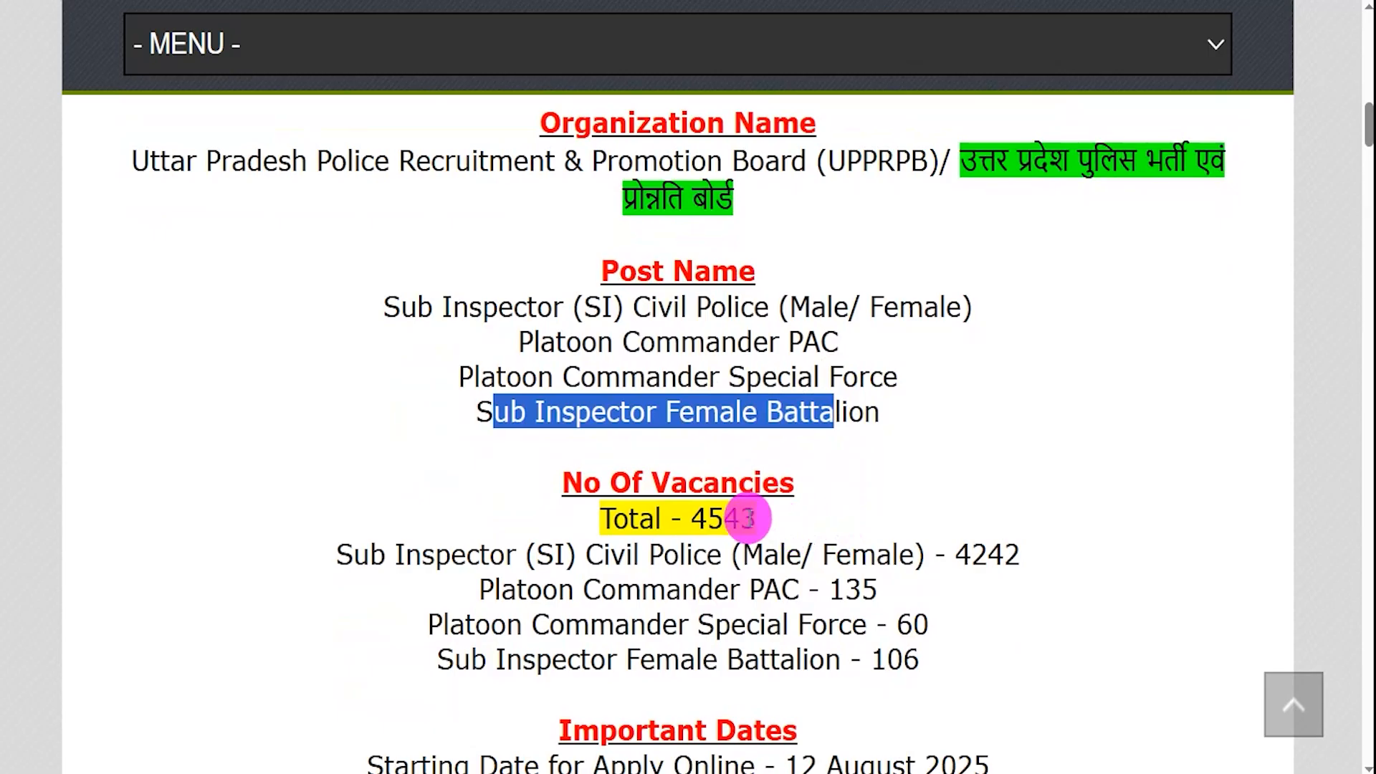
drag(696, 519, 708, 517)
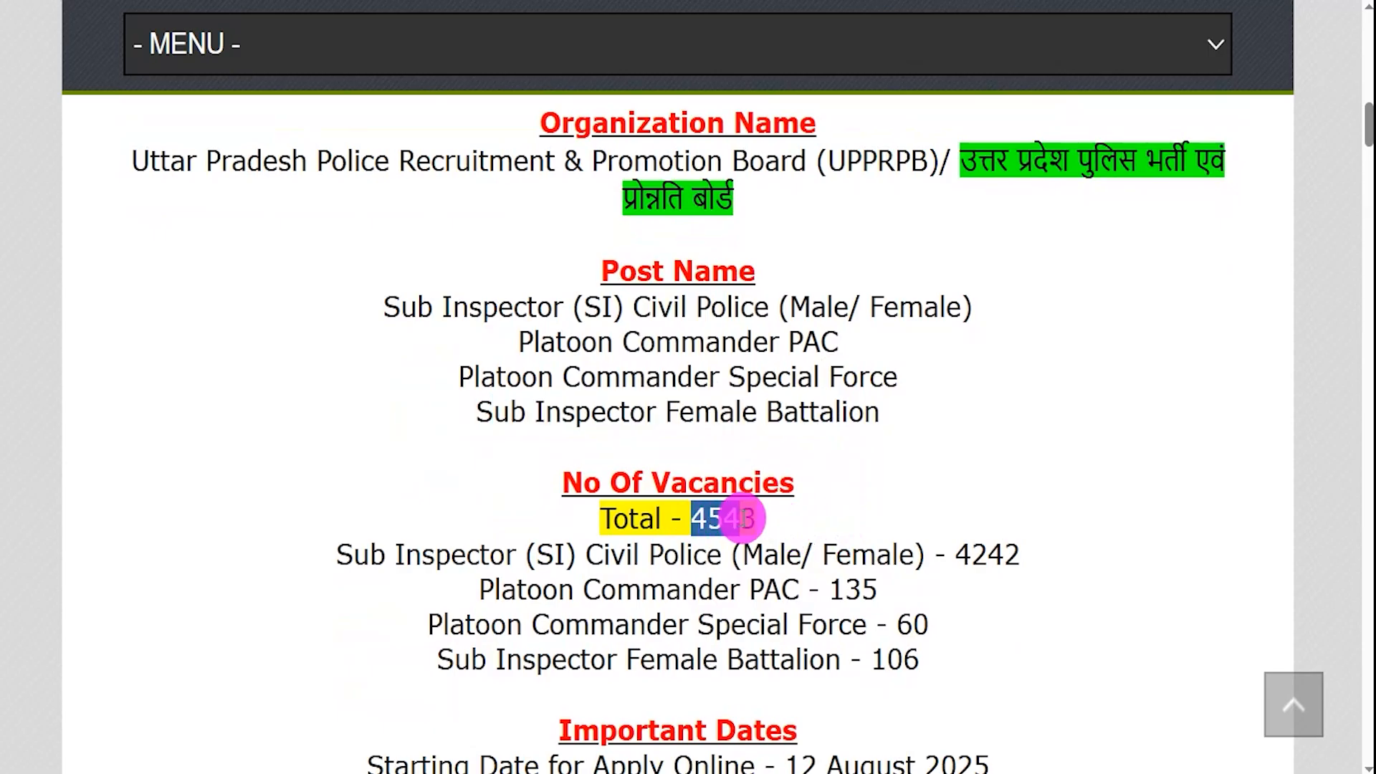
click(408, 546)
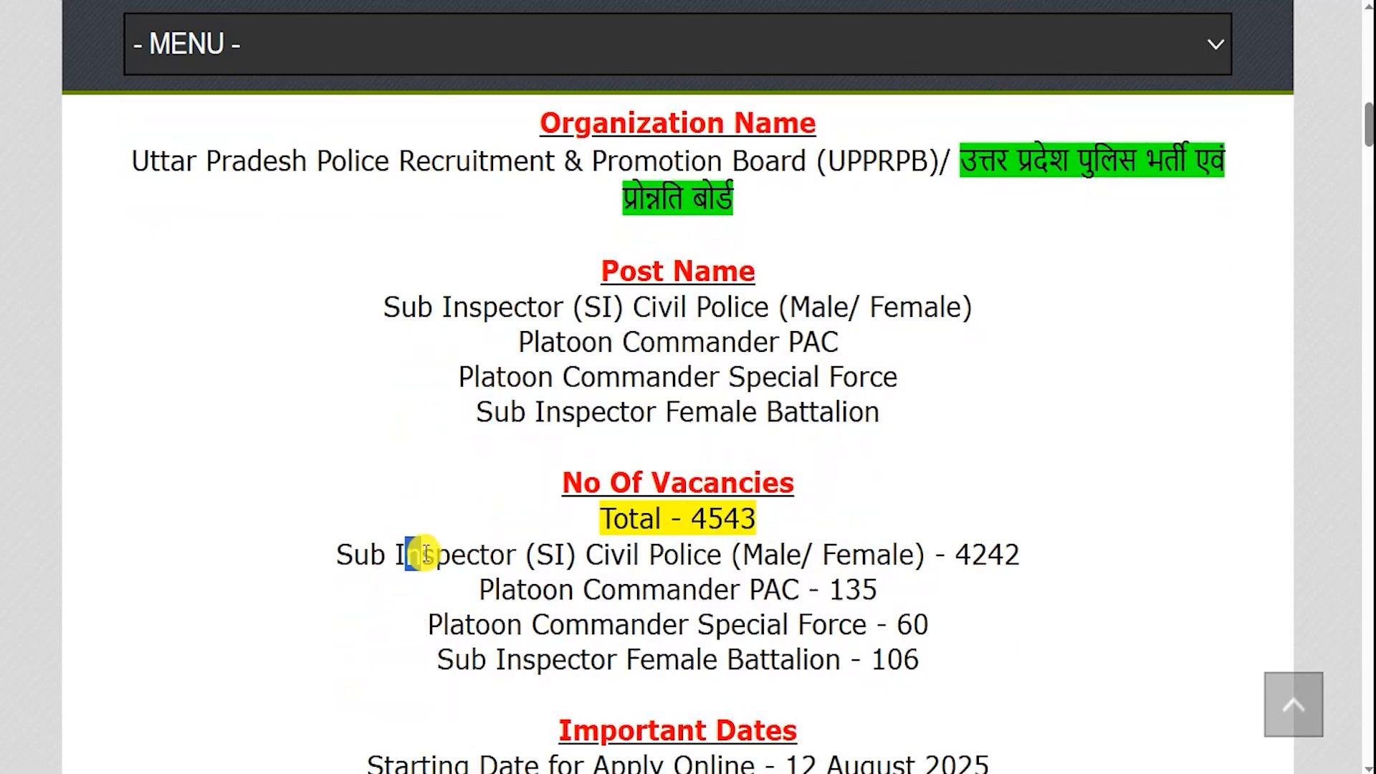
drag(559, 589, 665, 589)
drag(581, 660, 726, 658)
- Highlight the 12 August–11 September 2025 dates, the Graduate Degree requirement and the 21–28 Years age limit
scroll(751, 635, down, 2)
scroll(752, 634, down, 3)
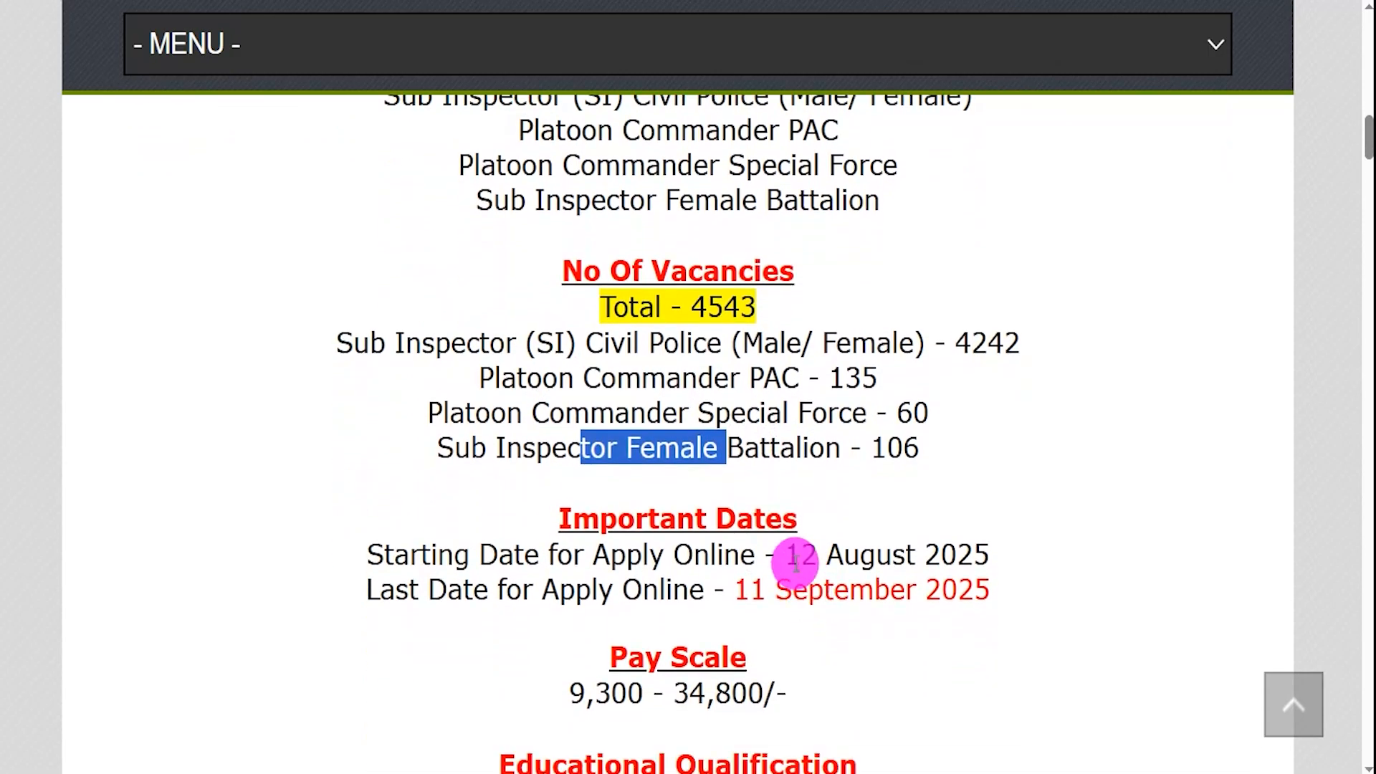
drag(788, 554, 960, 552)
drag(737, 589, 939, 602)
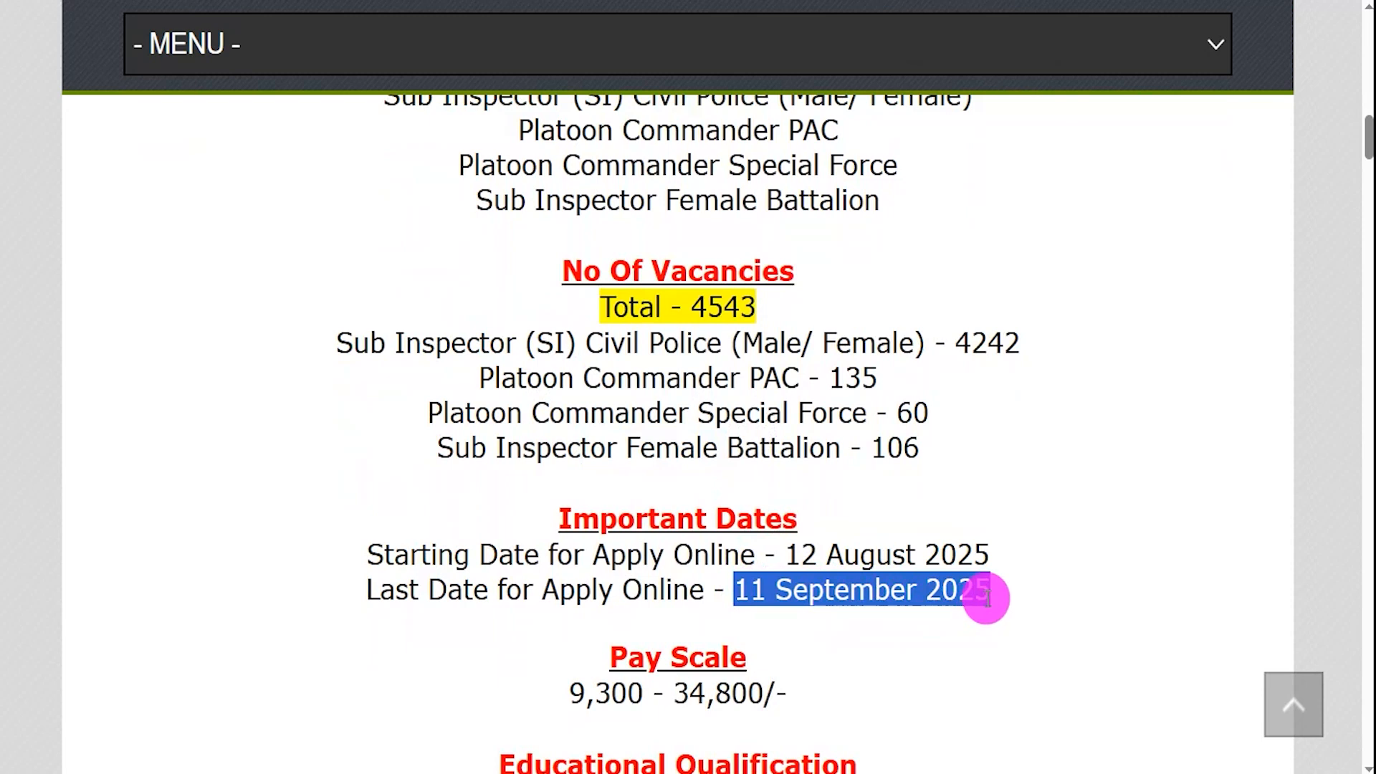
scroll(935, 571, down, 6)
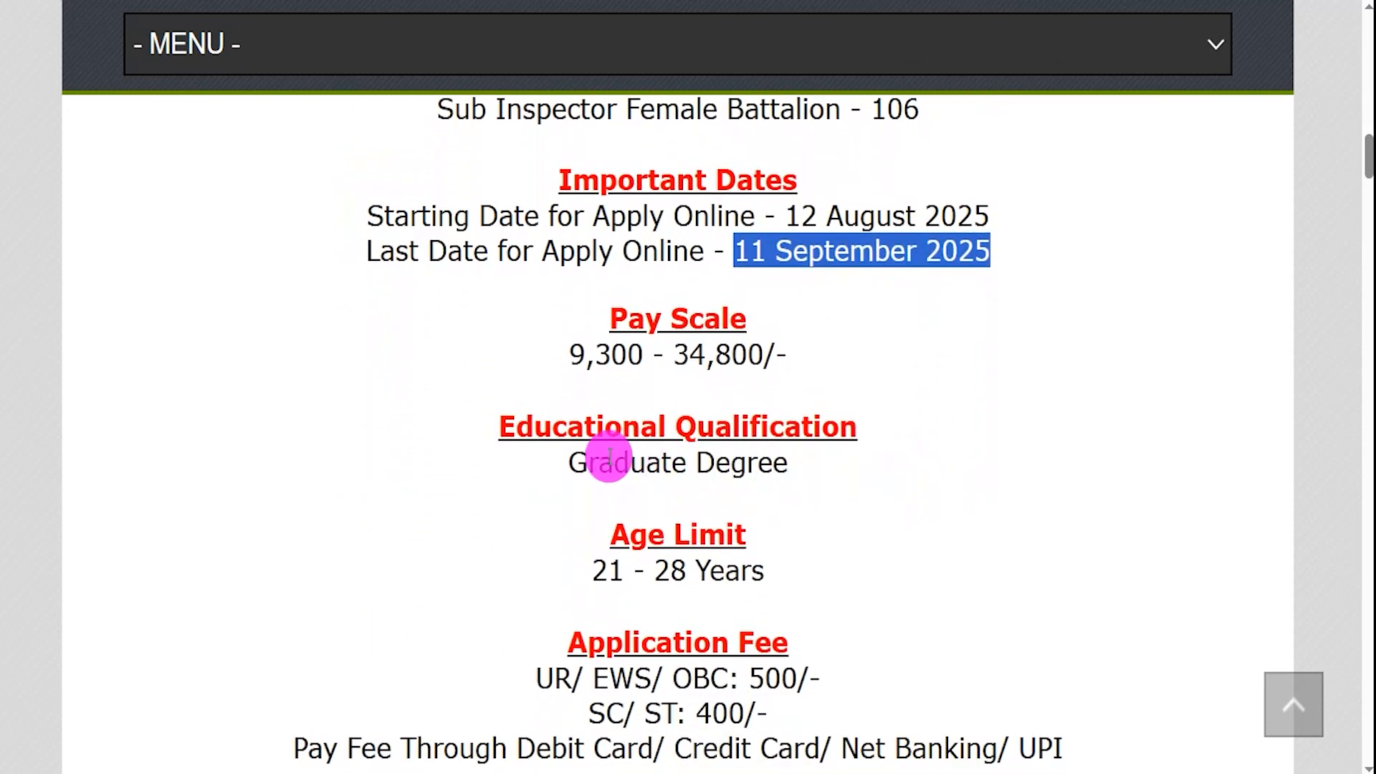
drag(581, 462, 689, 463)
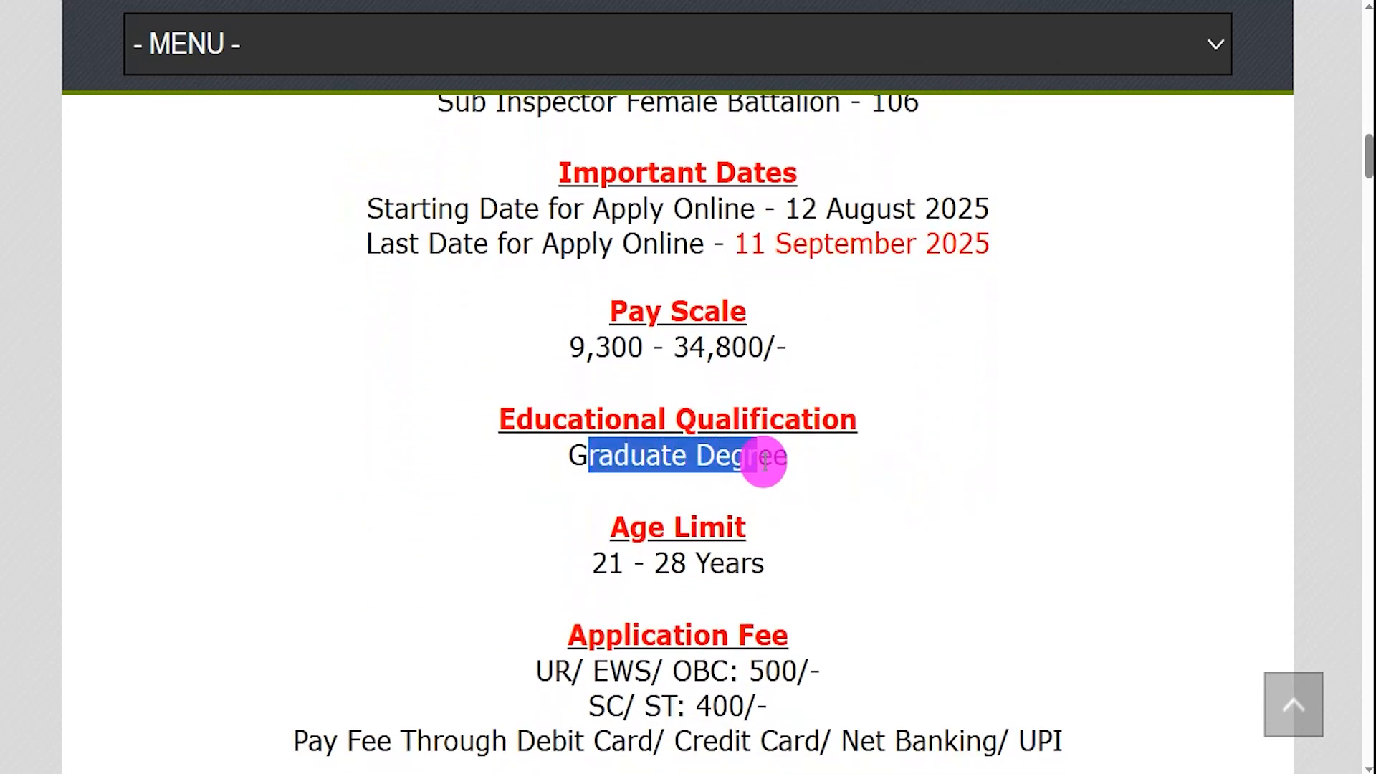
scroll(762, 457, down, 1)
click(605, 486)
drag(606, 486, 750, 484)
- Highlight the 500/- UR/EWS/OBC fee, the 400/- SC/ST fee and the accepted payment methods
scroll(750, 481, down, 1)
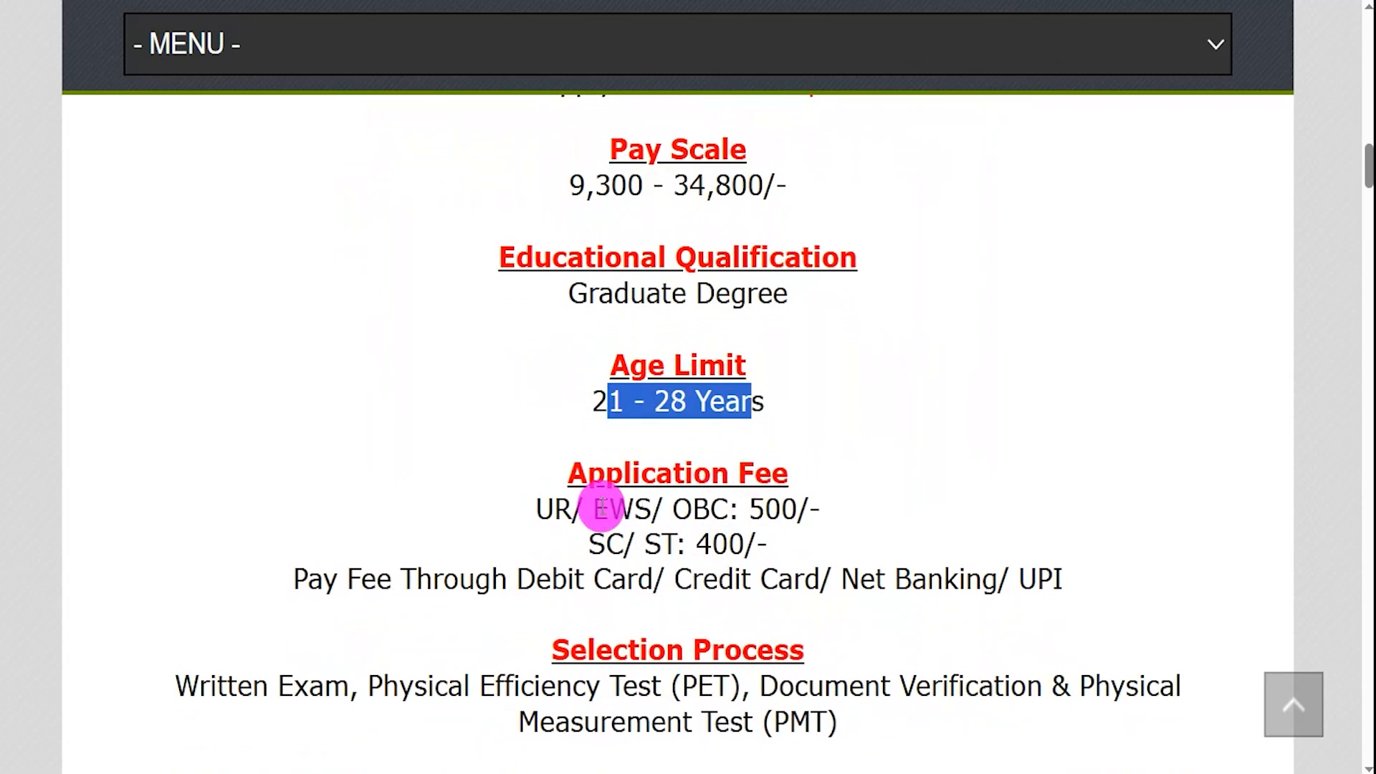
drag(556, 509, 654, 511)
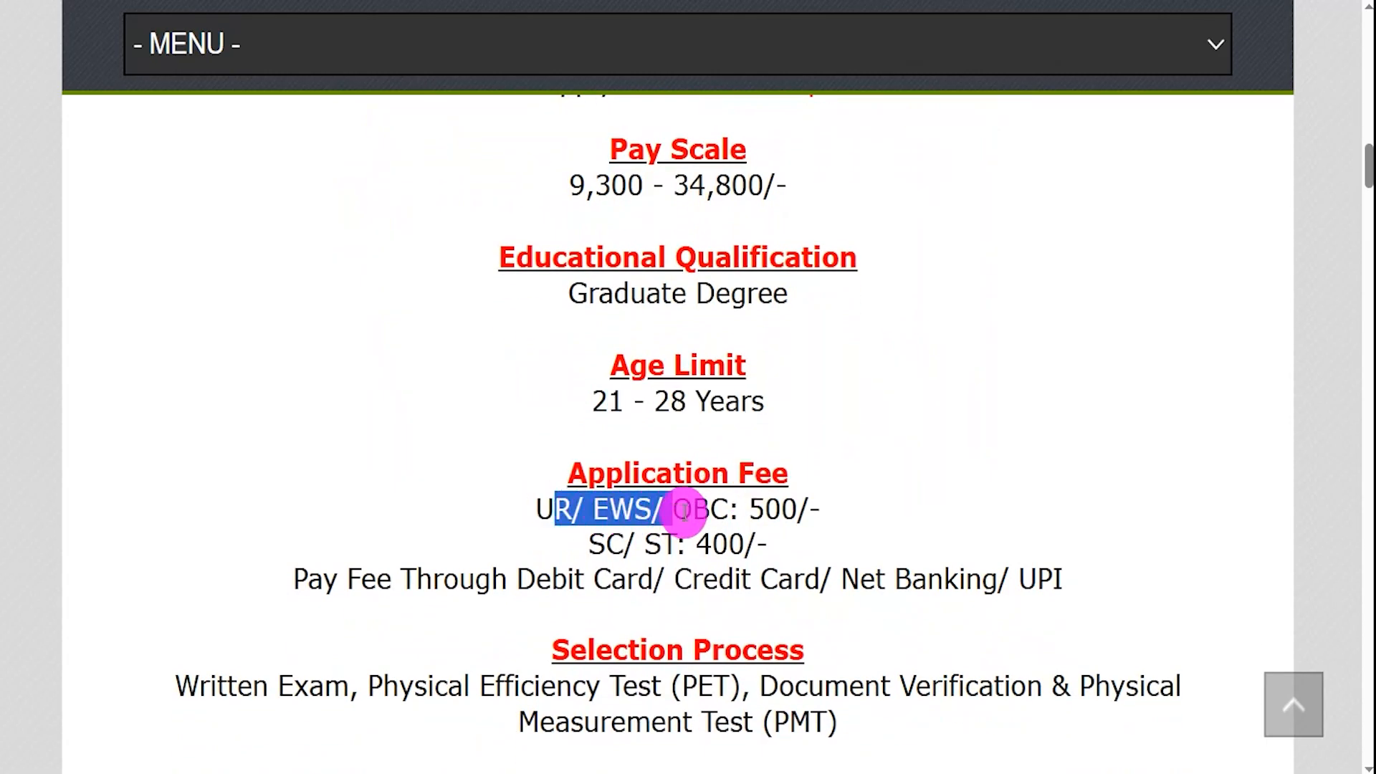
drag(745, 510, 749, 510)
click(760, 511)
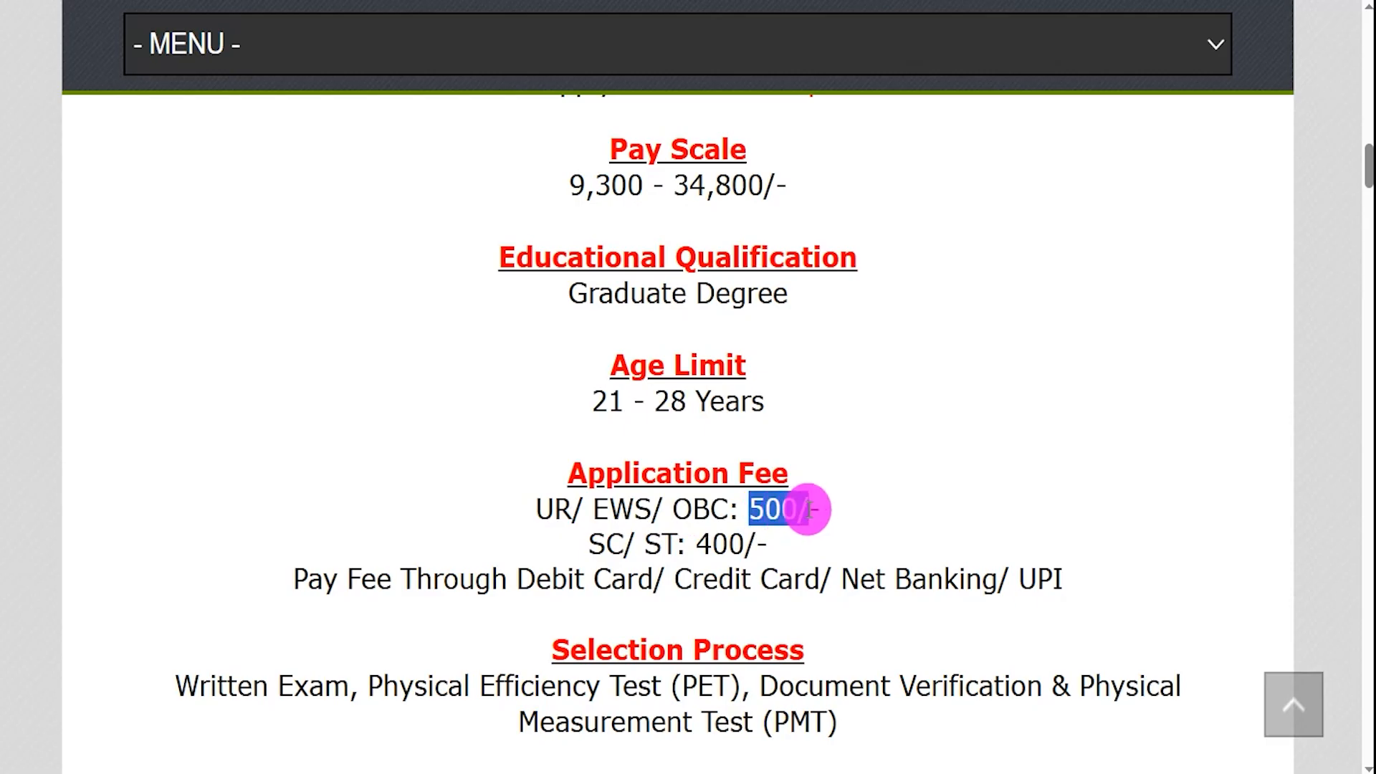
drag(588, 543, 738, 539)
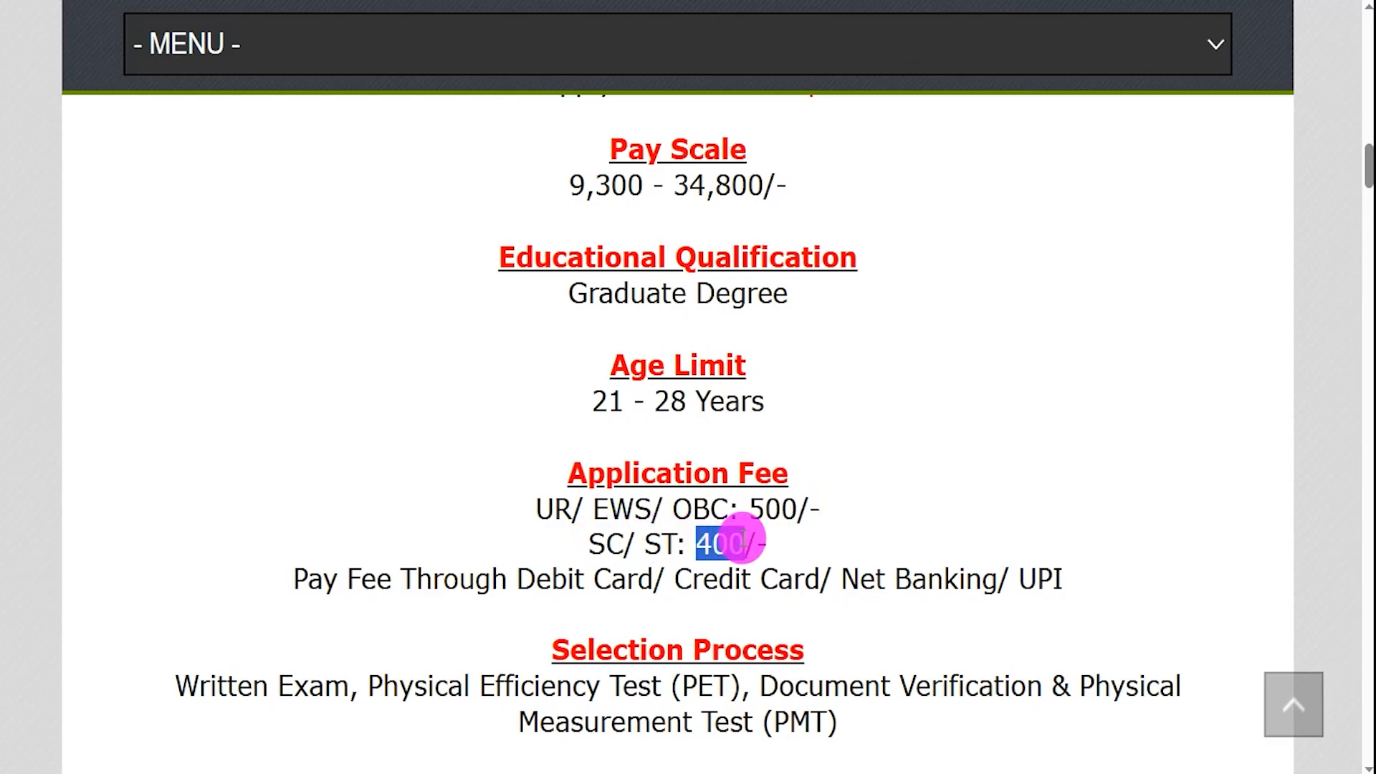
drag(458, 579, 967, 571)
scroll(960, 581, down, 1)
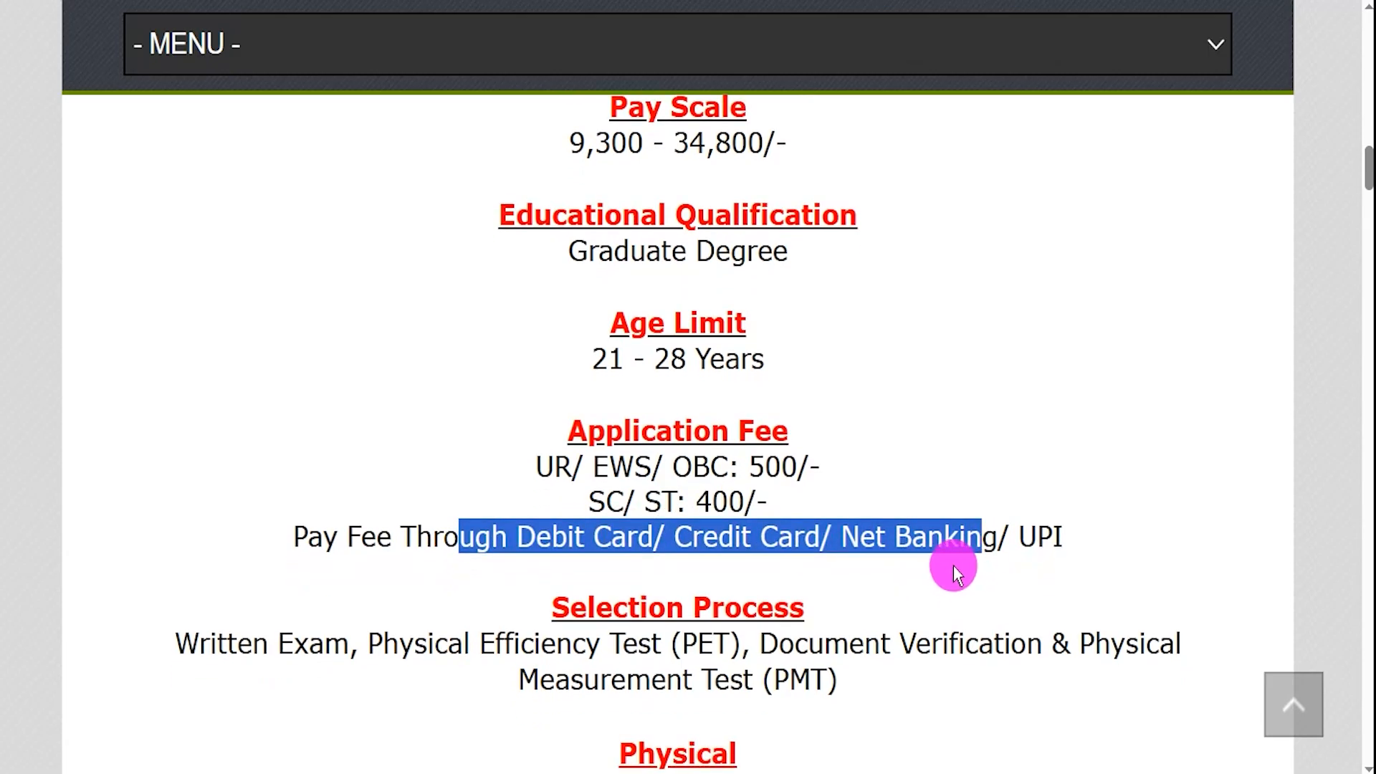
- Highlight the selection stages: PET, Document Verification and Physical Measurement Test
scroll(953, 565, down, 4)
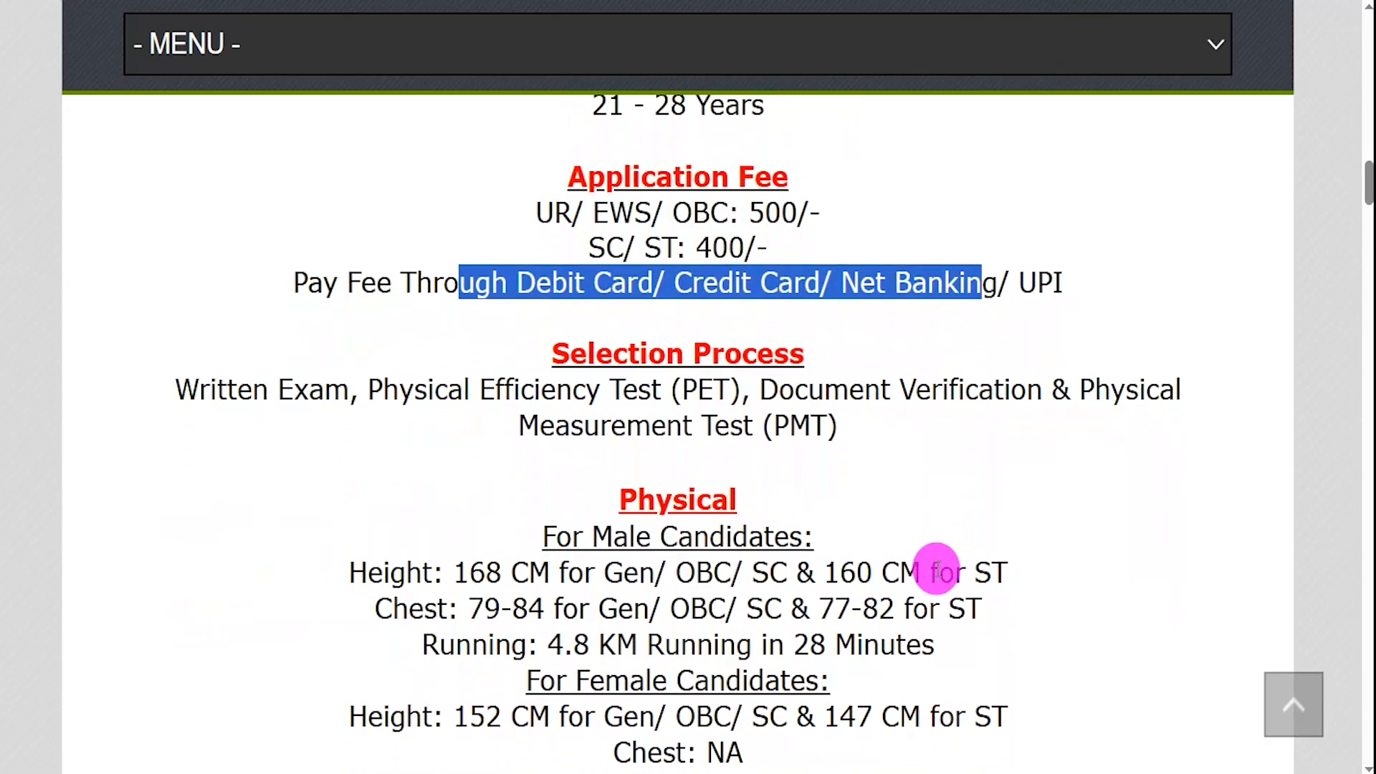
drag(414, 389, 705, 389)
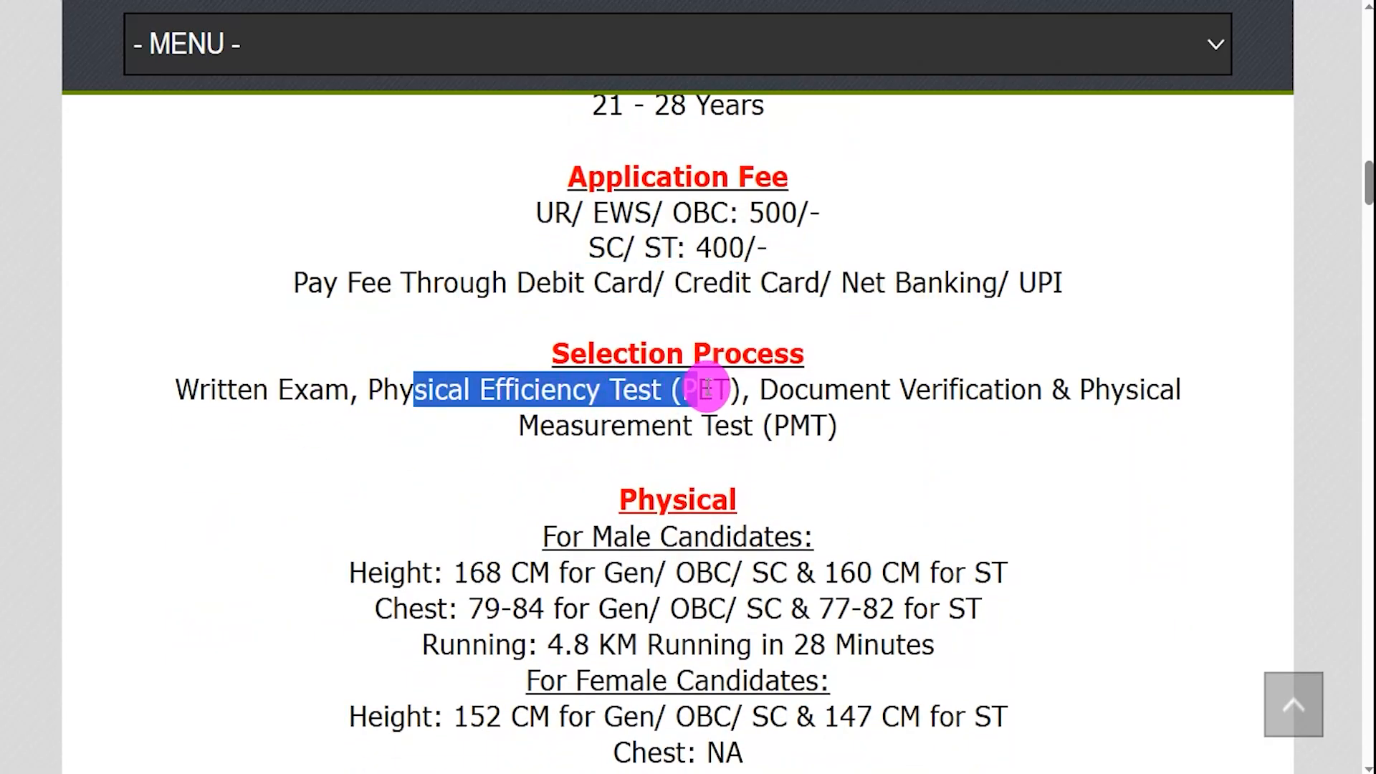
drag(794, 389, 944, 386)
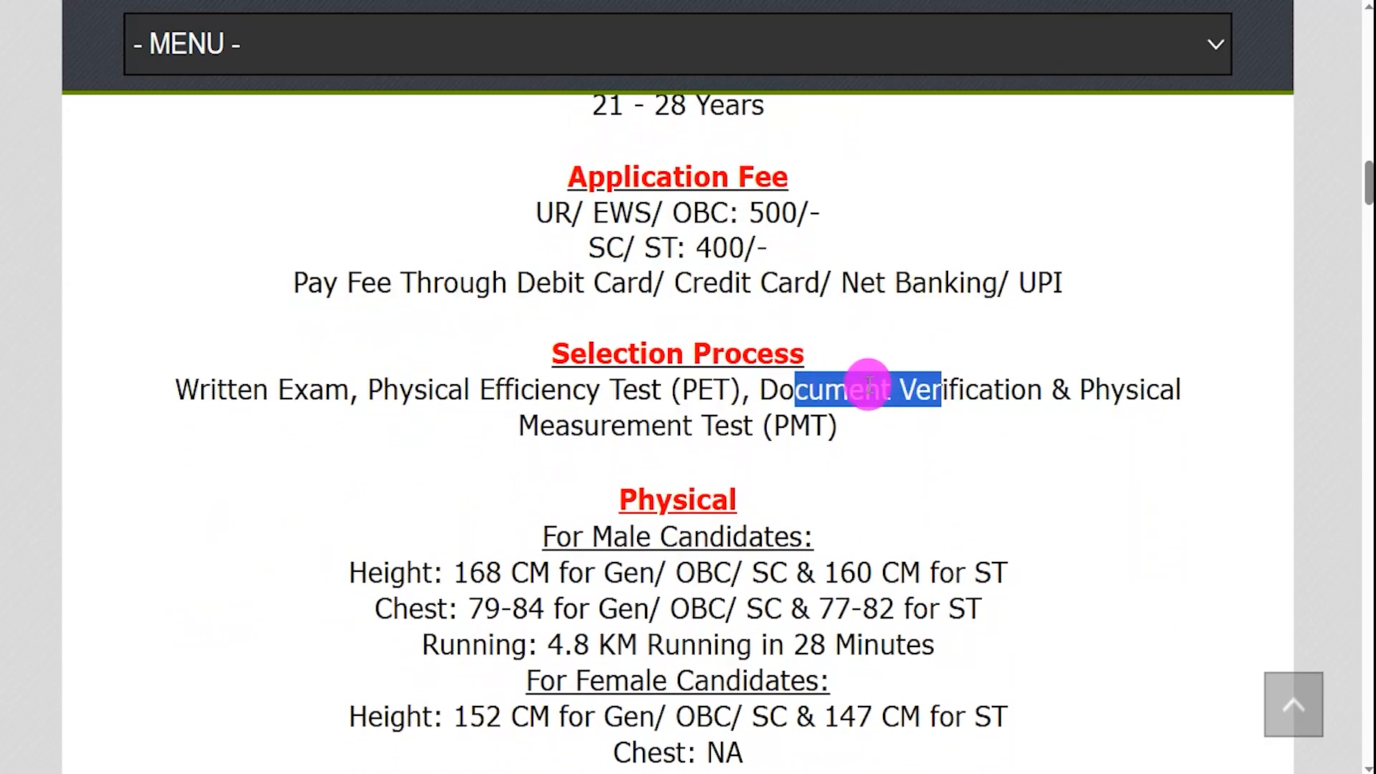
drag(571, 425, 610, 426)
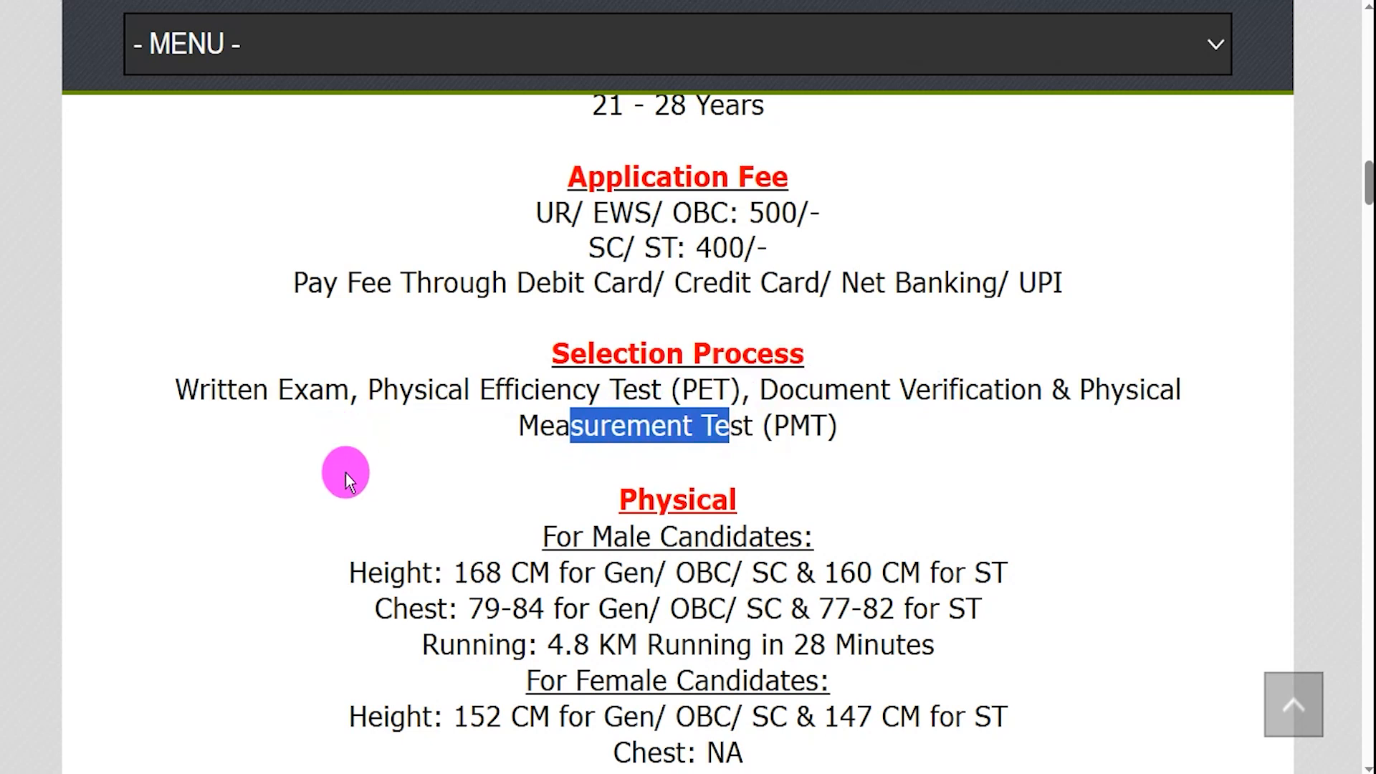
scroll(540, 471, down, 3)
drag(622, 286, 682, 300)
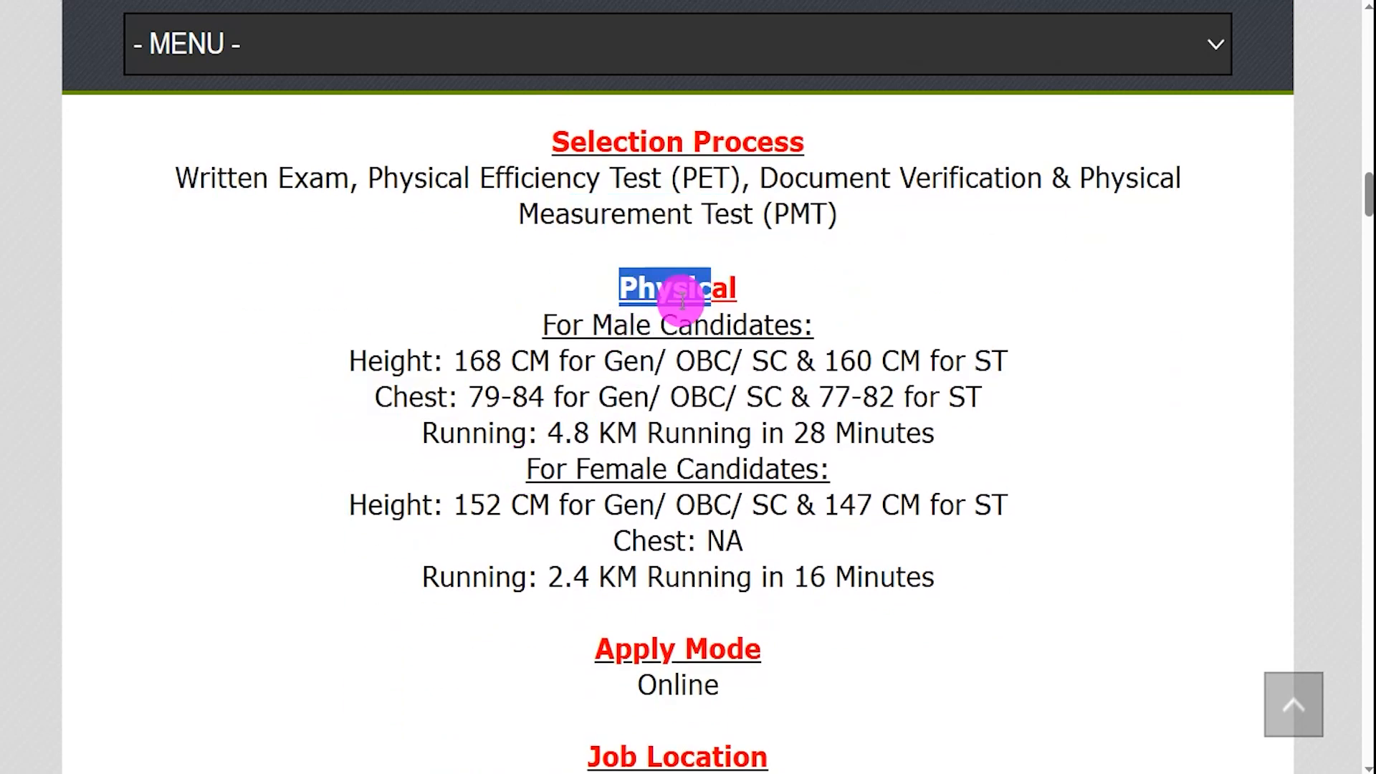
- Highlight the male height (160 CM for ST) and chest ranges 79–84 and 77–82
drag(572, 327, 706, 327)
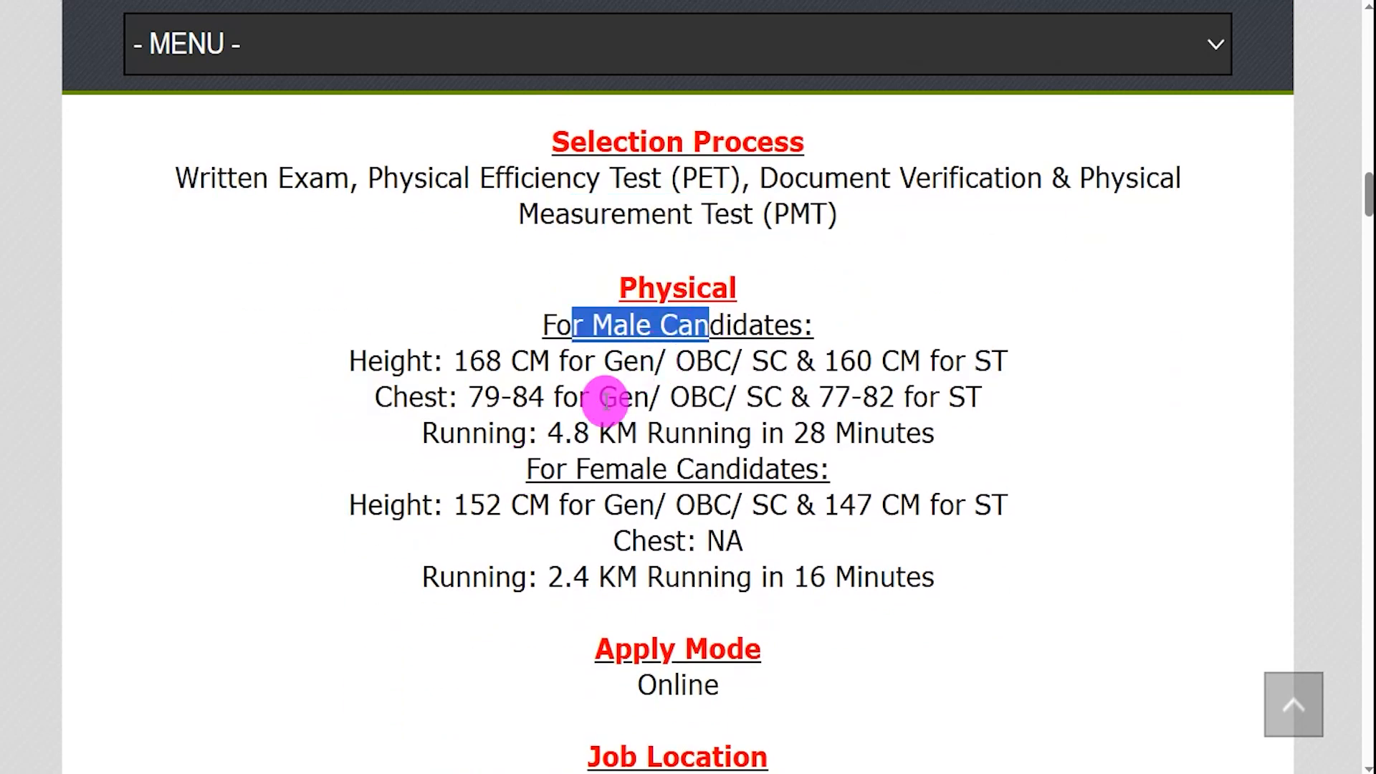
drag(567, 470, 742, 470)
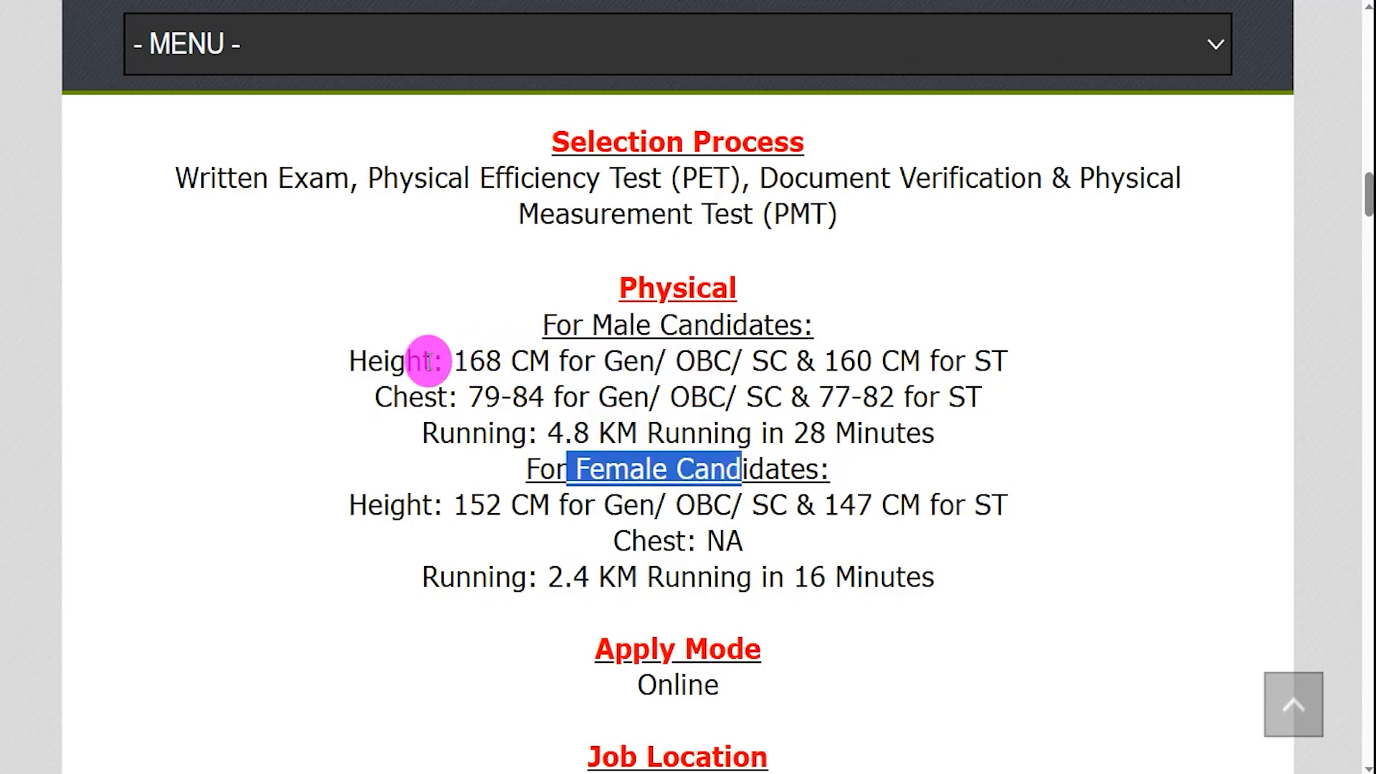
drag(368, 361, 872, 360)
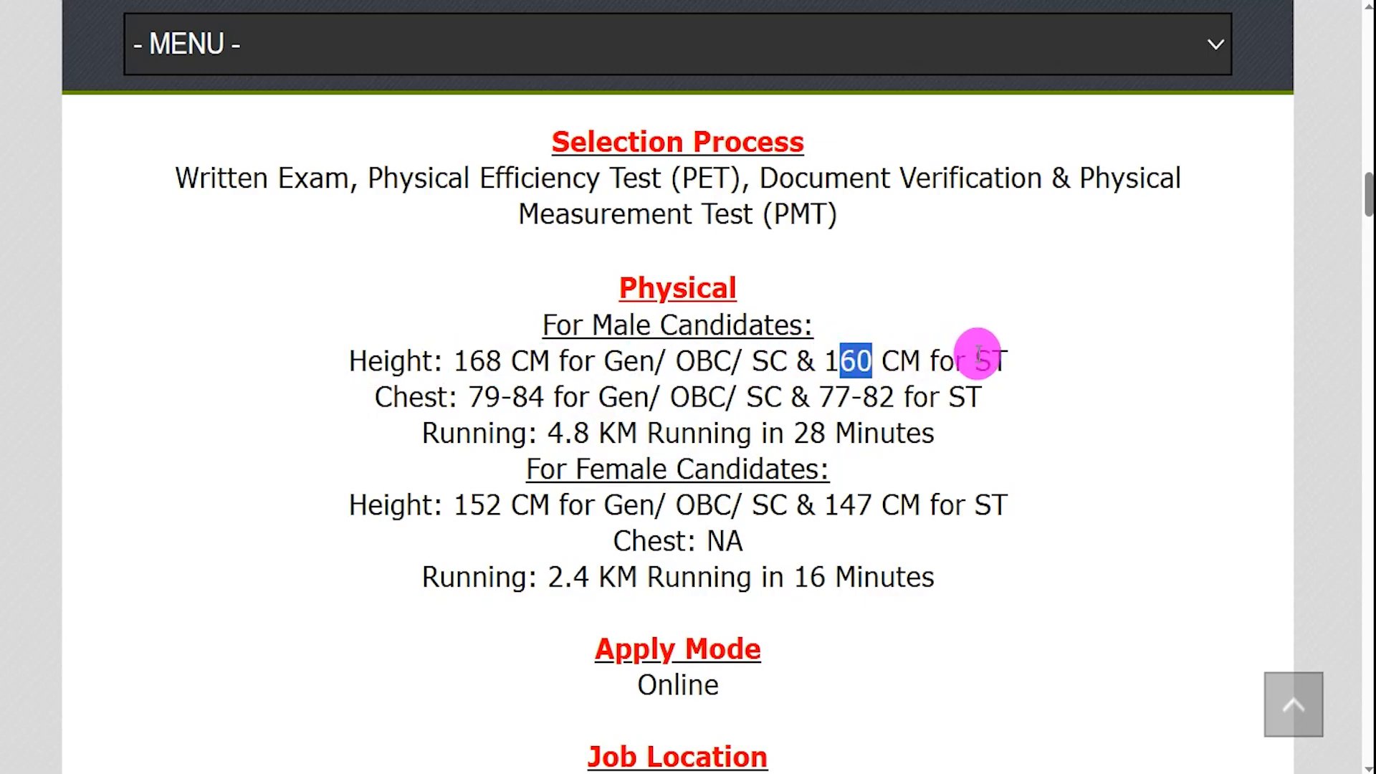
double_click(978, 355)
click(384, 396)
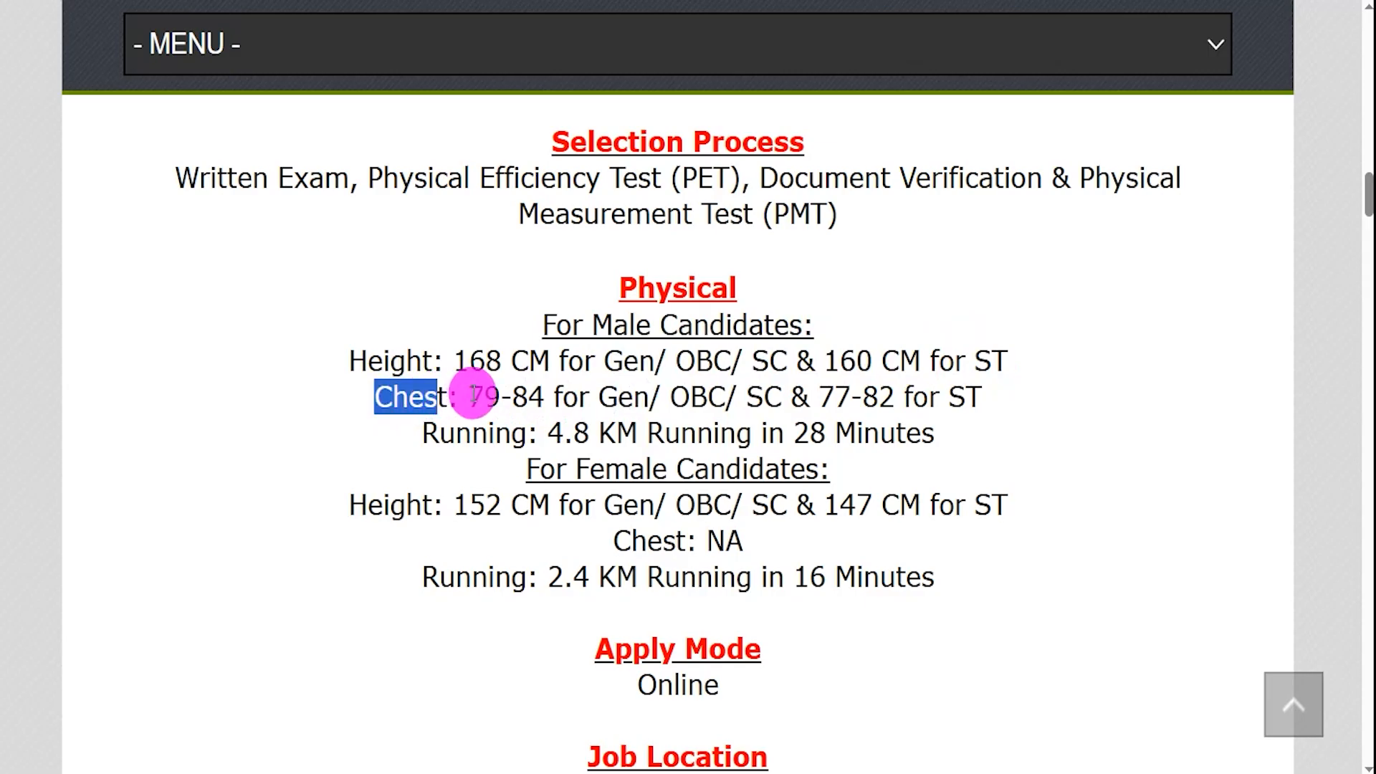
drag(470, 394, 483, 394)
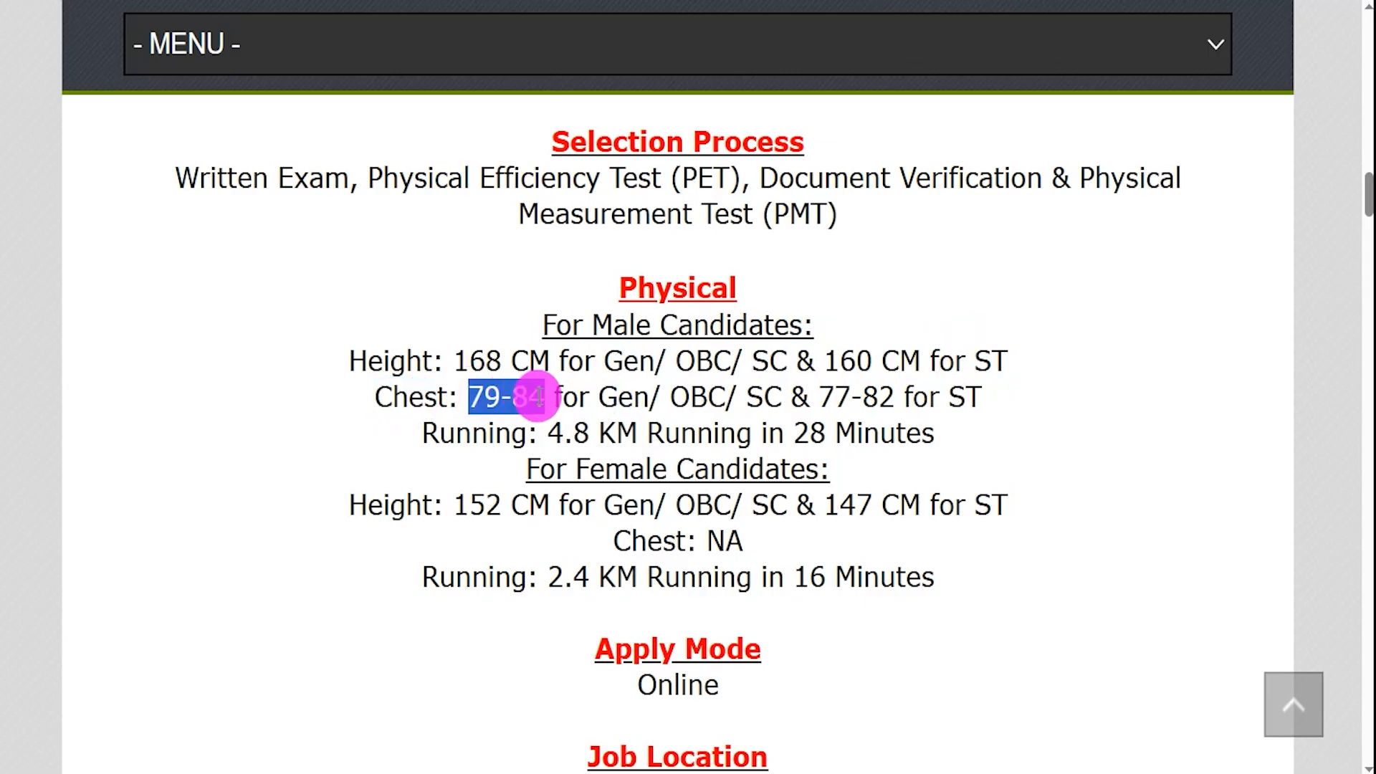
drag(598, 397, 761, 396)
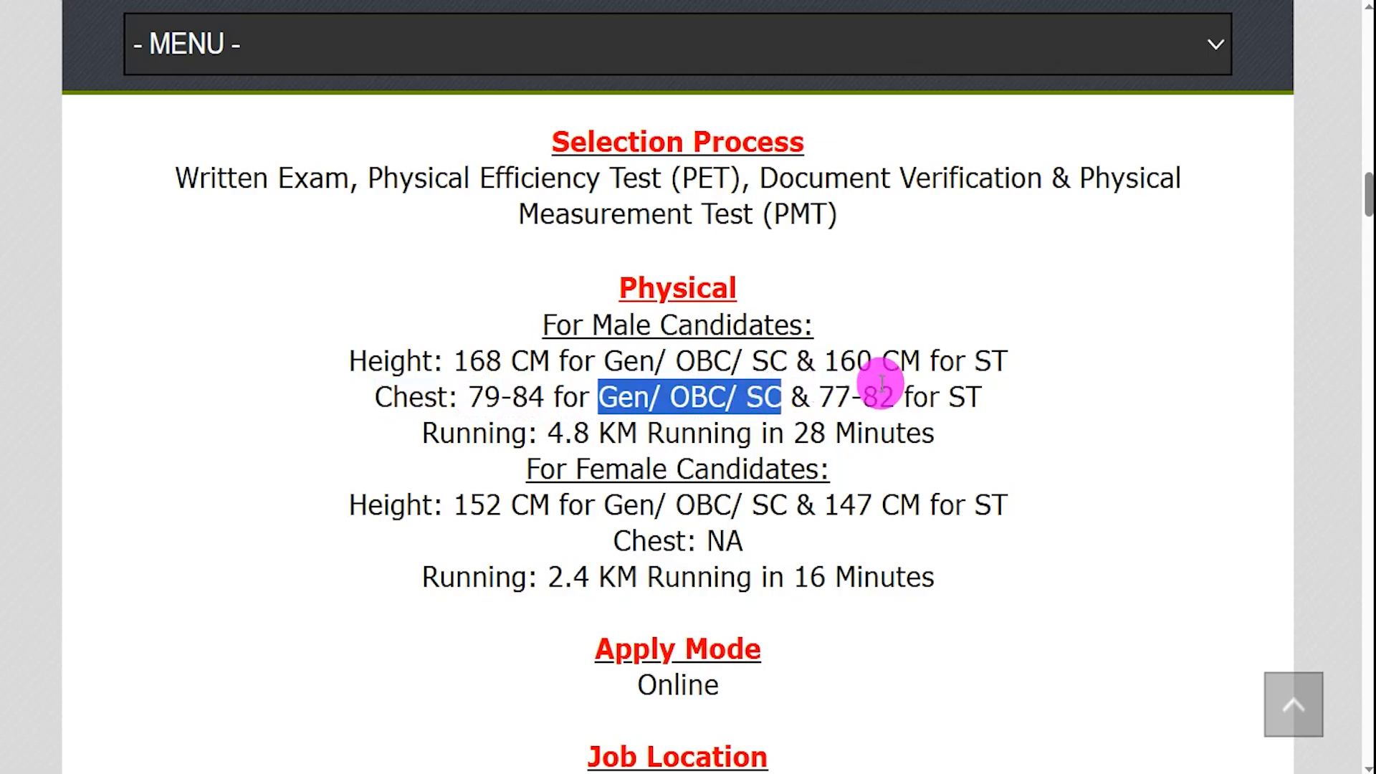
drag(824, 394, 871, 393)
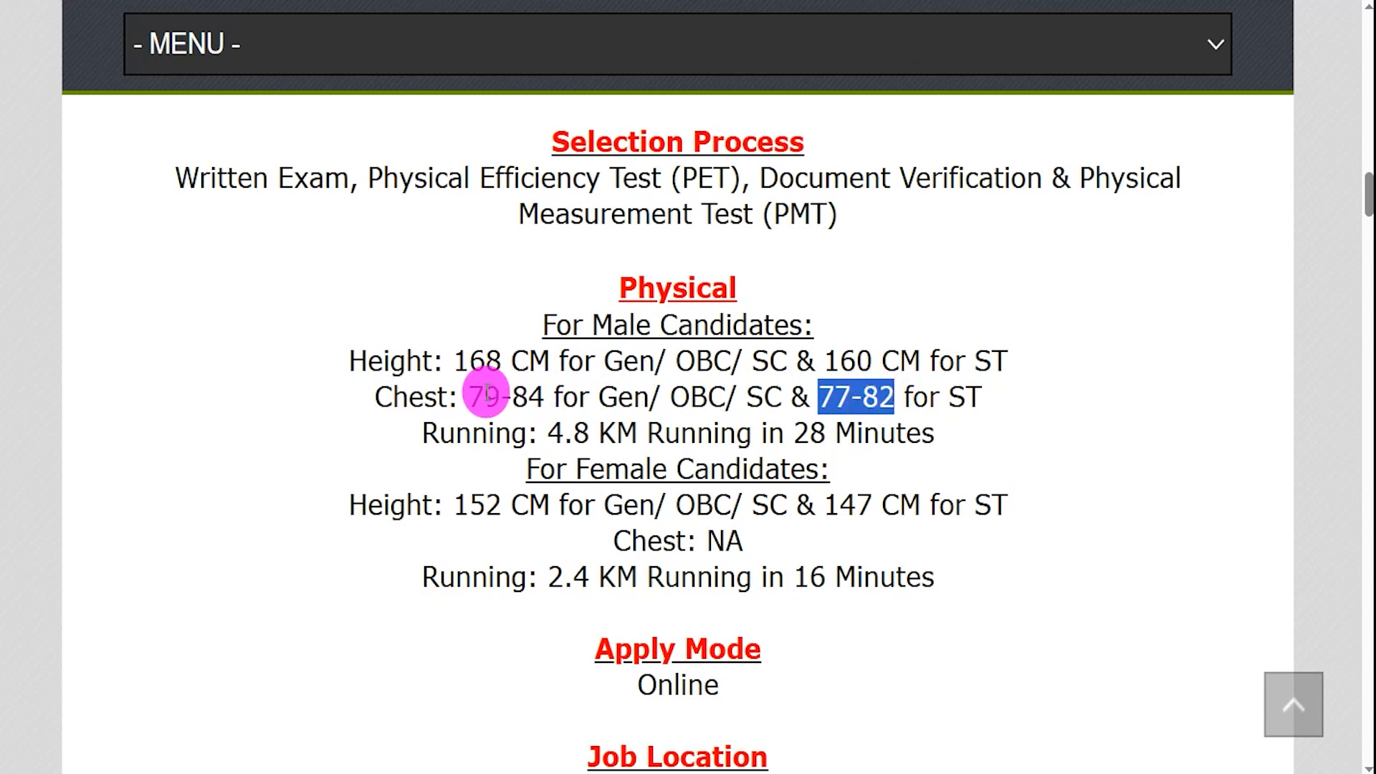
drag(471, 394, 496, 394)
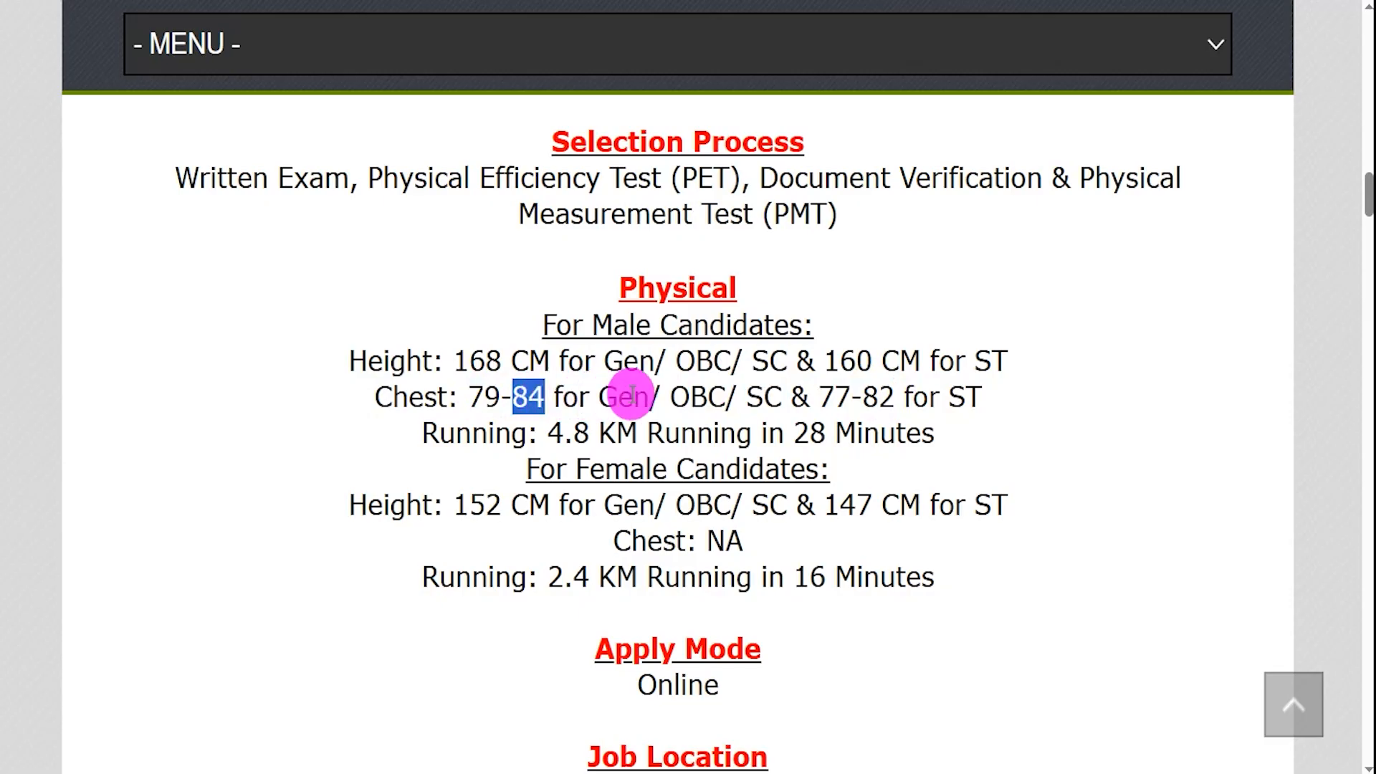
click(475, 430)
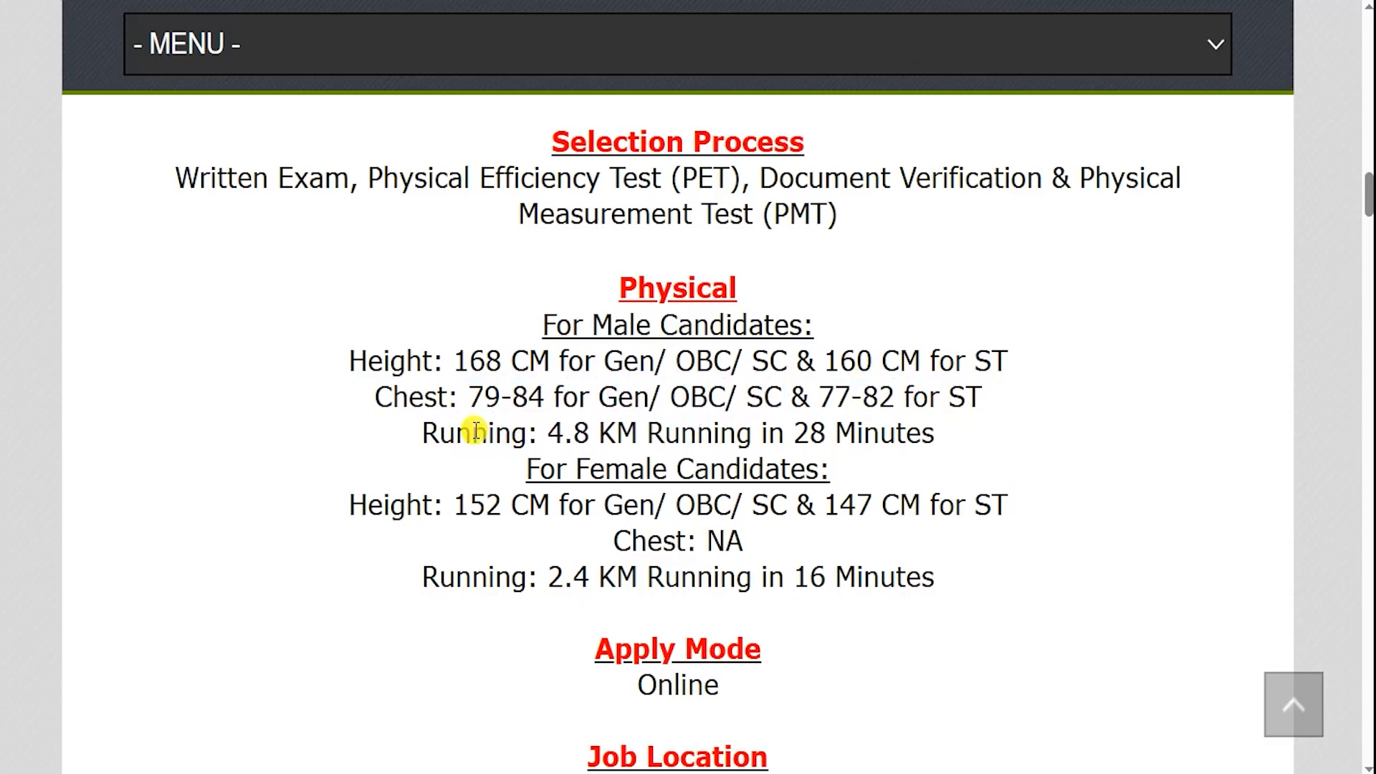
- Highlight the 4.8 KM in 28 Minutes run and female heights 152/147 CM with 16 Minutes
drag(669, 432, 923, 432)
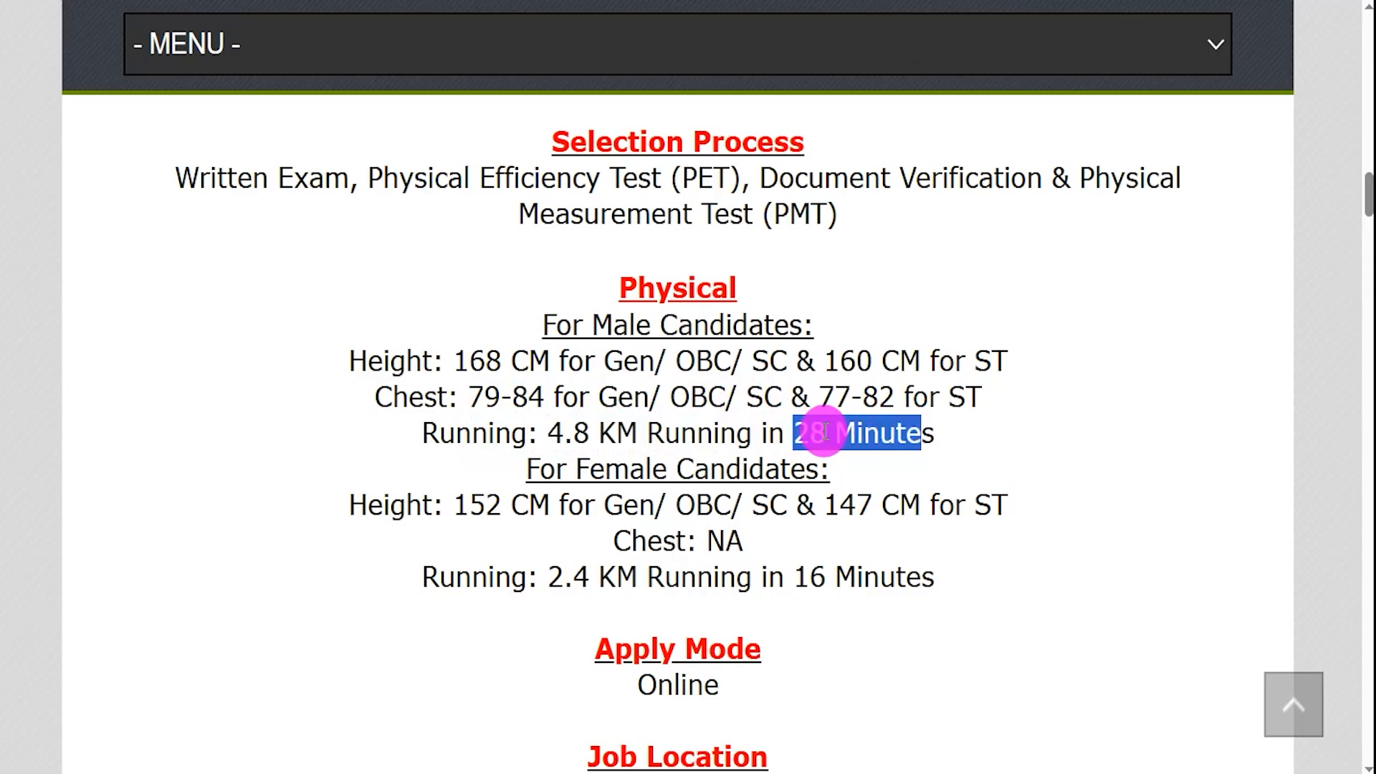
drag(589, 469, 734, 465)
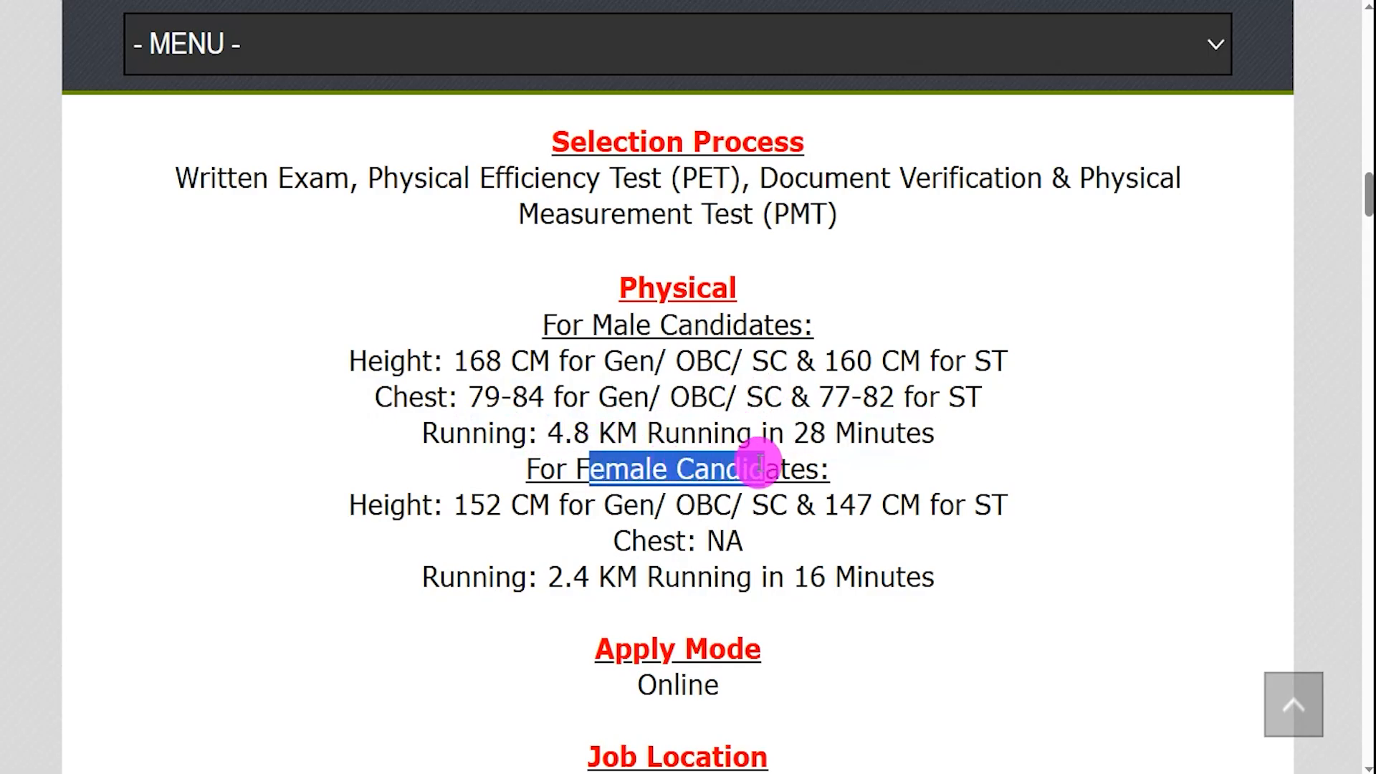
drag(390, 507, 544, 506)
drag(637, 501, 788, 505)
drag(937, 506, 895, 499)
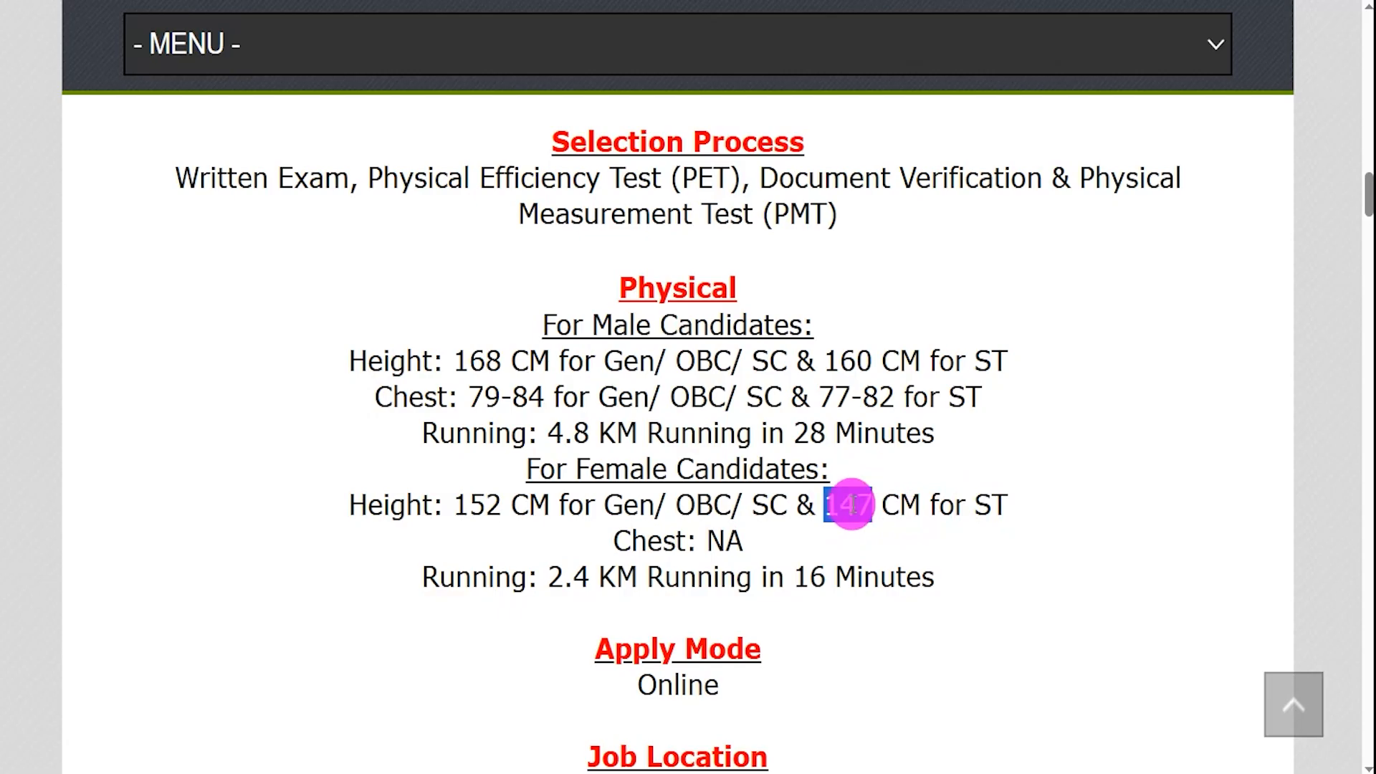
click(570, 575)
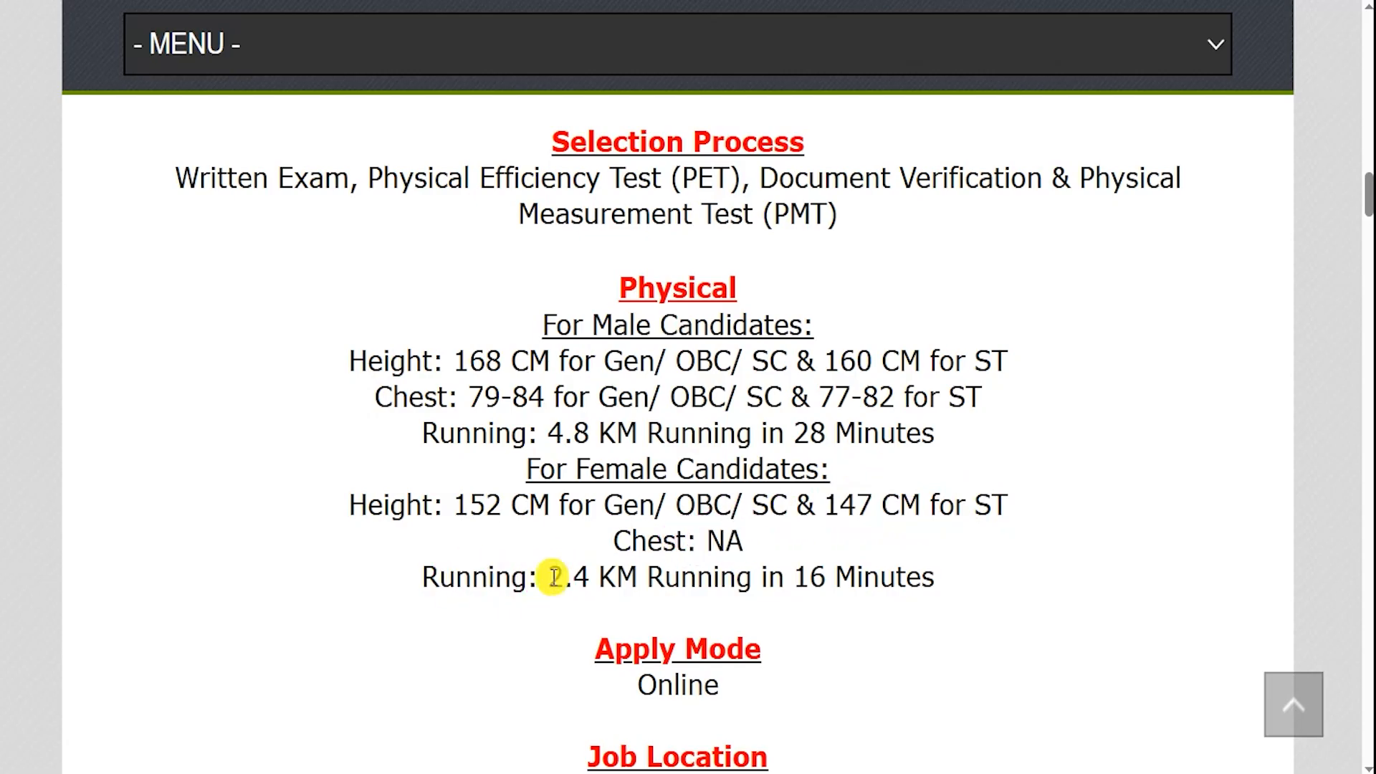
drag(793, 577, 855, 577)
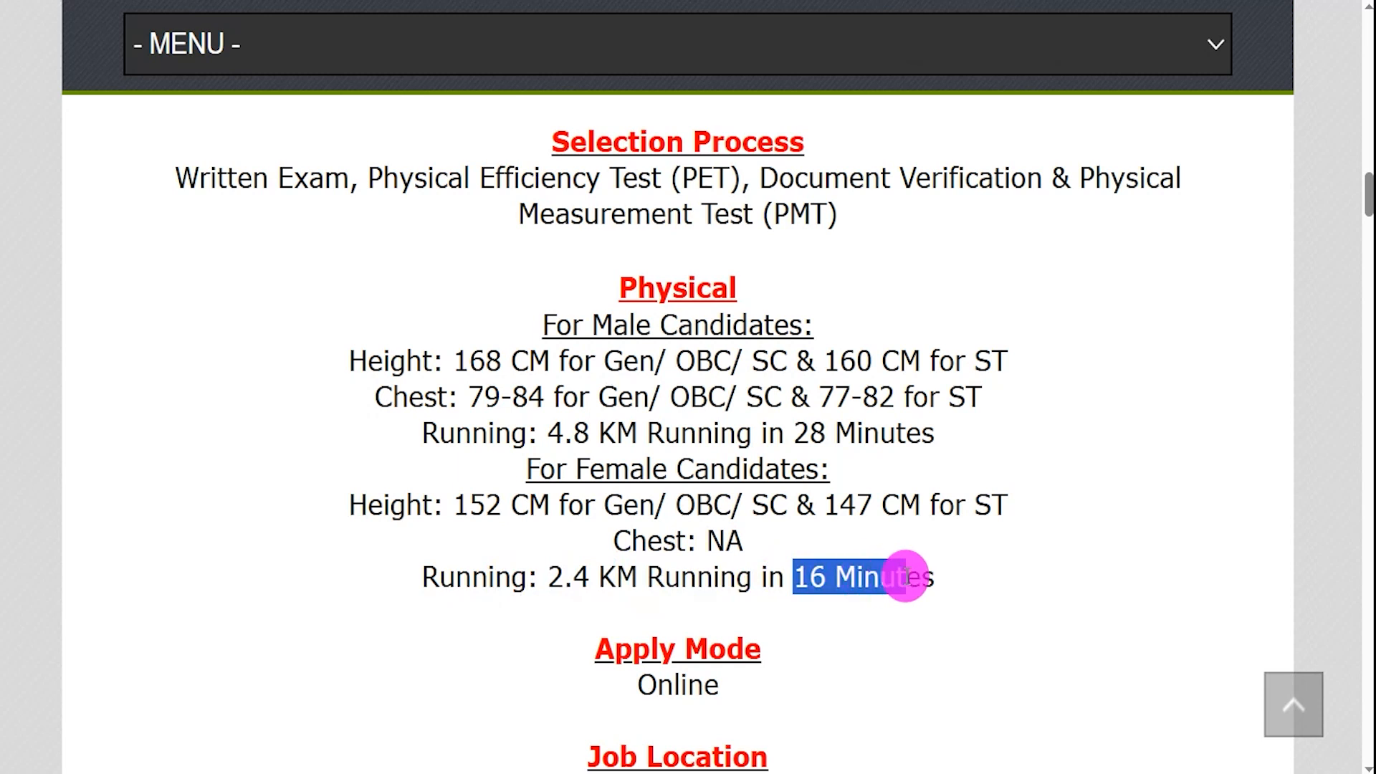
- Scroll to Important Links and open the Official Notification Pdf
scroll(728, 640, down, 1)
scroll(723, 598, down, 1)
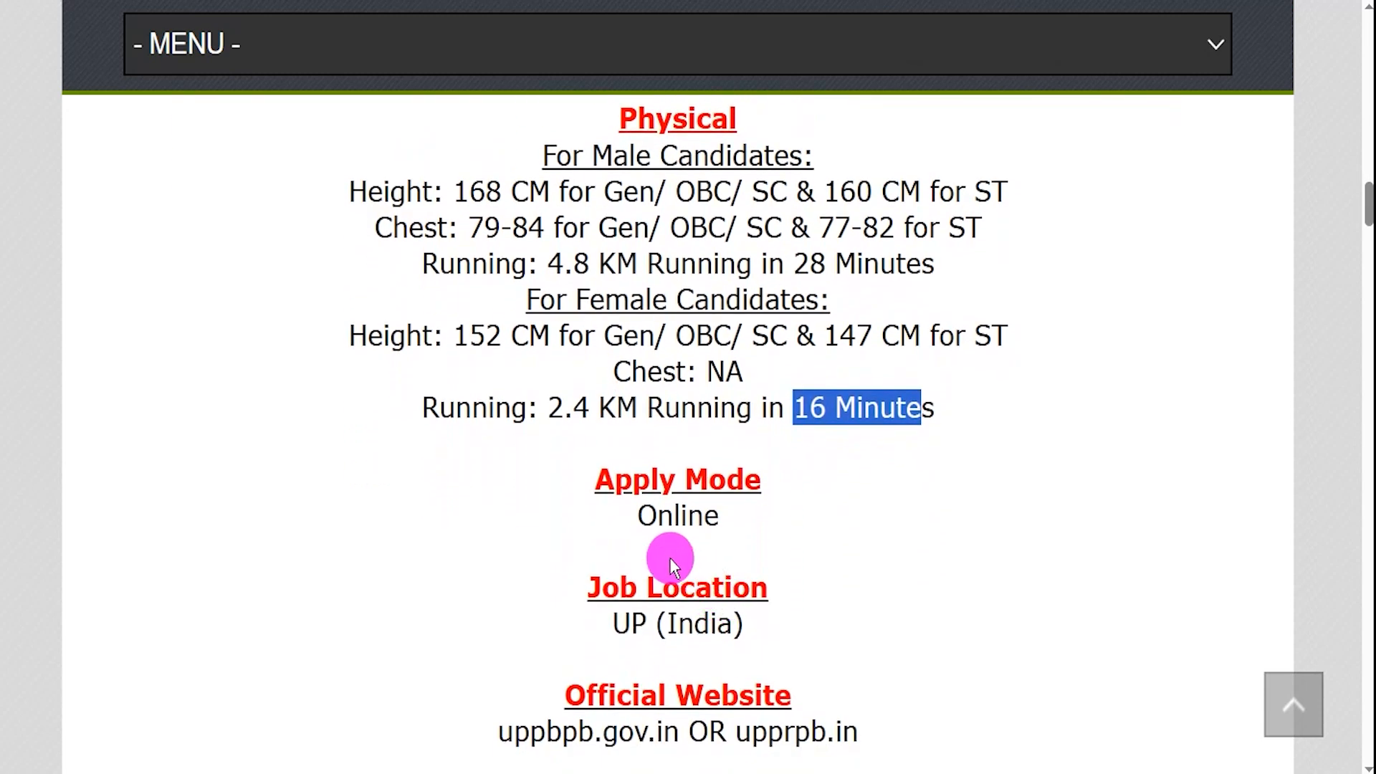
drag(640, 513, 705, 548)
scroll(699, 556, down, 1)
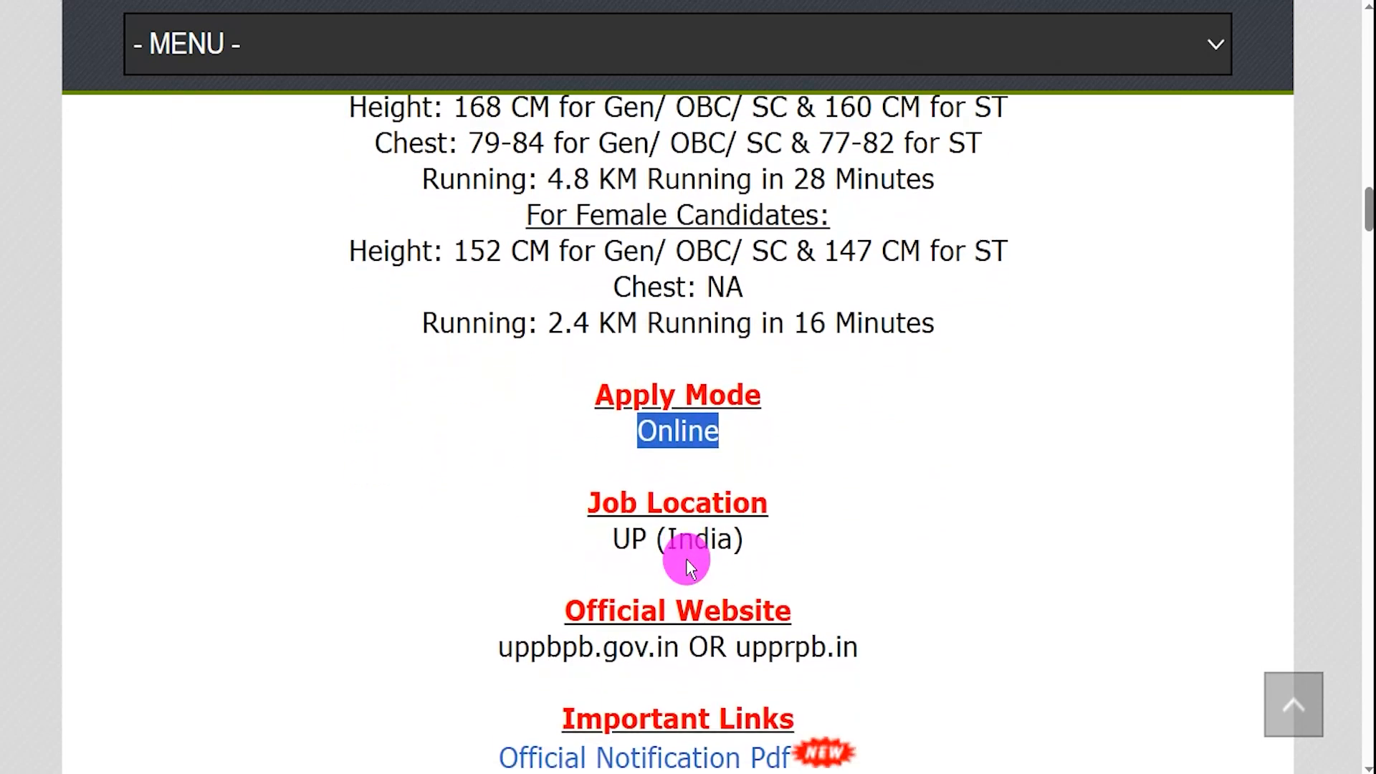
scroll(592, 605, down, 2)
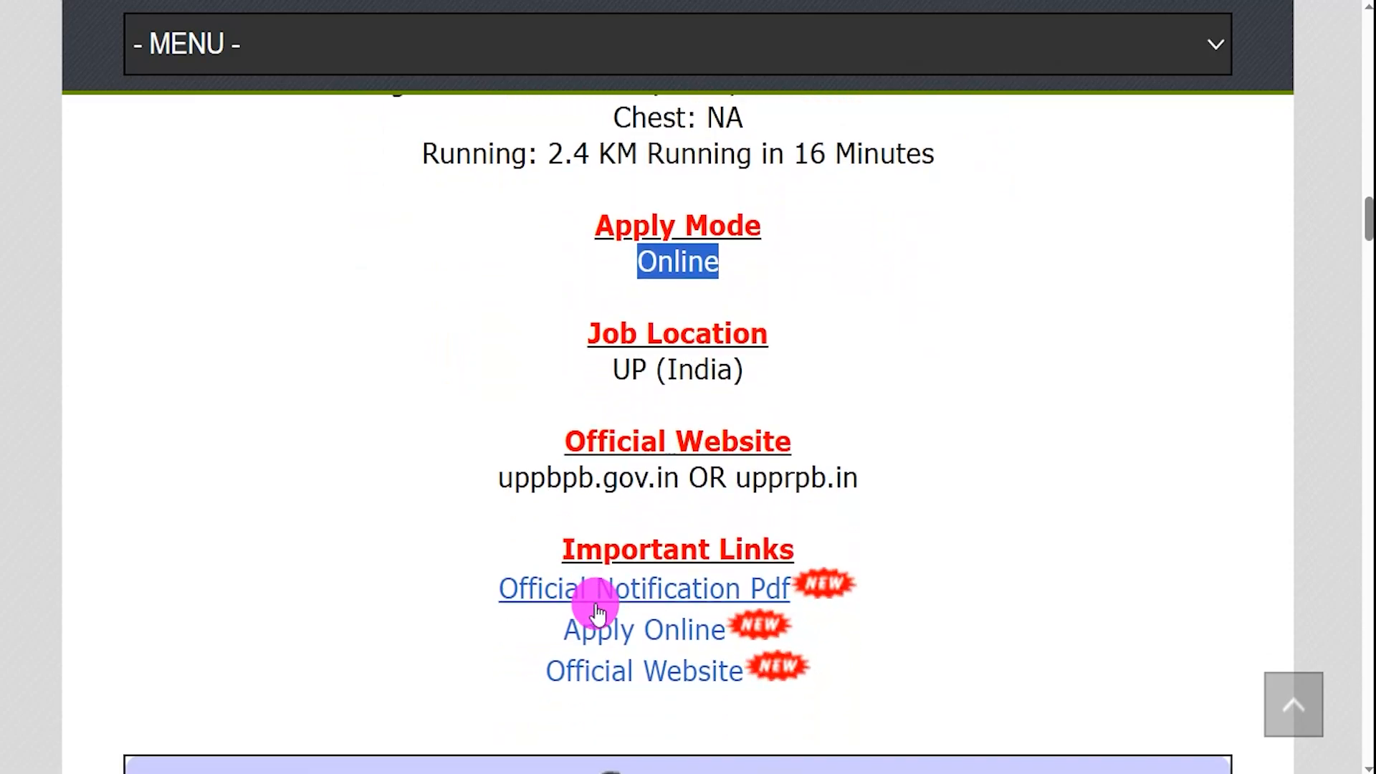
scroll(599, 613, up, 1)
drag(575, 592, 782, 590)
drag(500, 634, 754, 632)
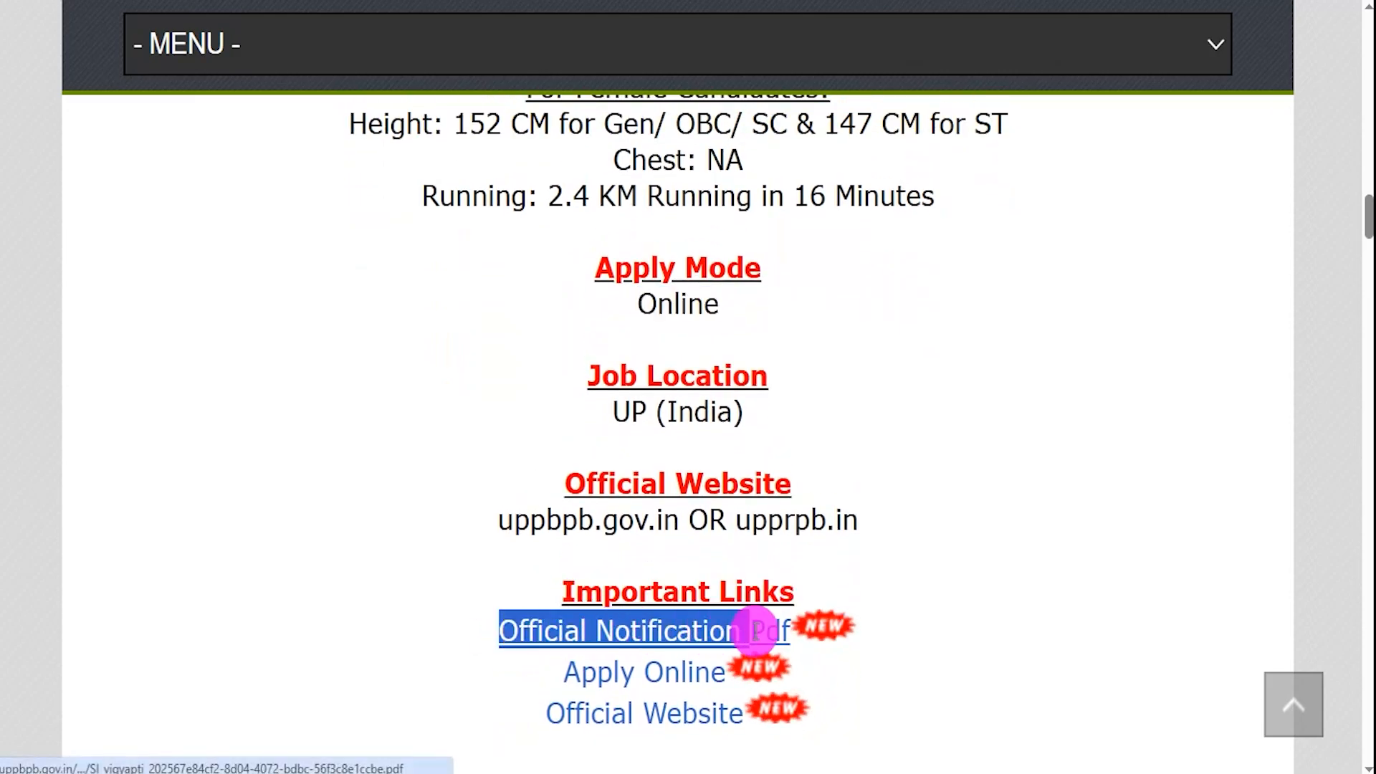
click(792, 640)
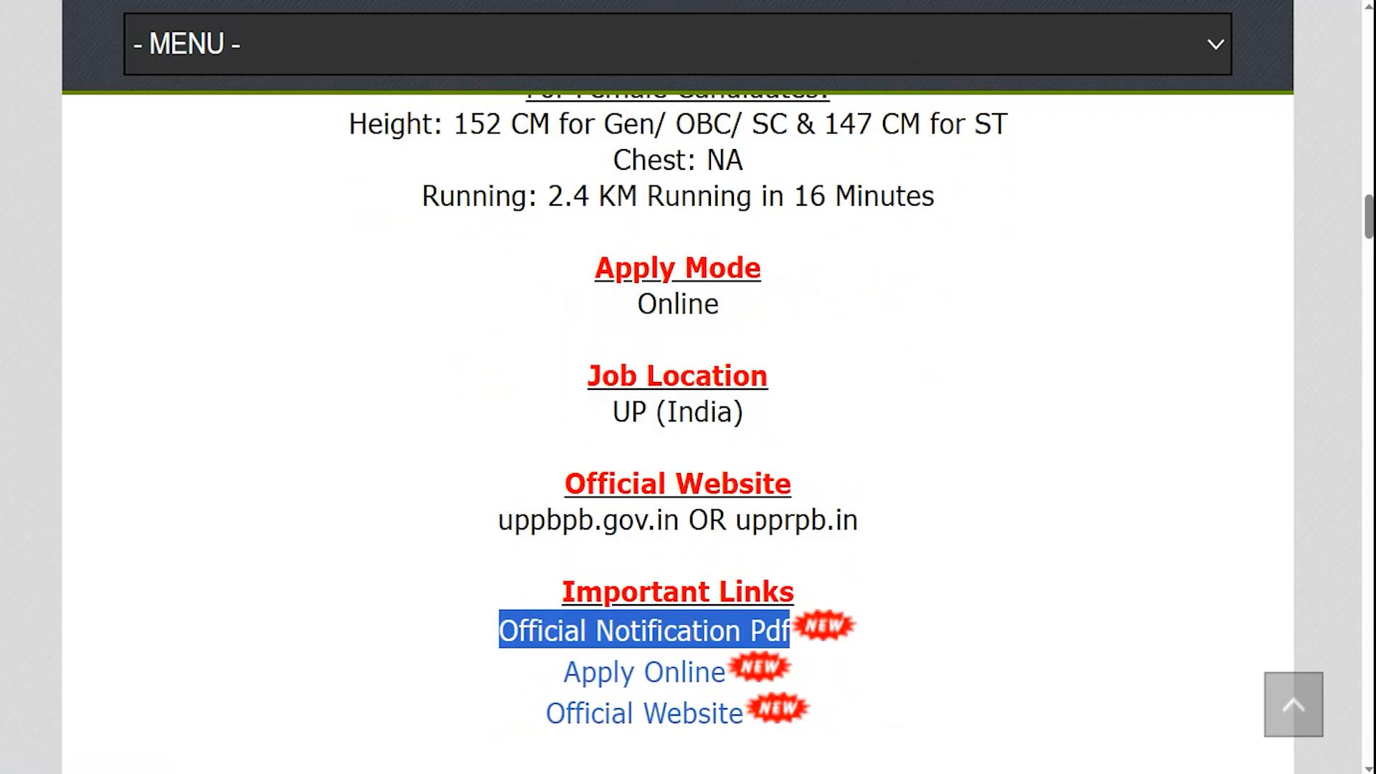
drag(586, 527, 630, 528)
- Read the notification PDF's opening pages on vacancies and important dates
click(630, 580)
scroll(630, 559, down, 1)
scroll(659, 488, down, 2)
scroll(659, 488, down, 2)
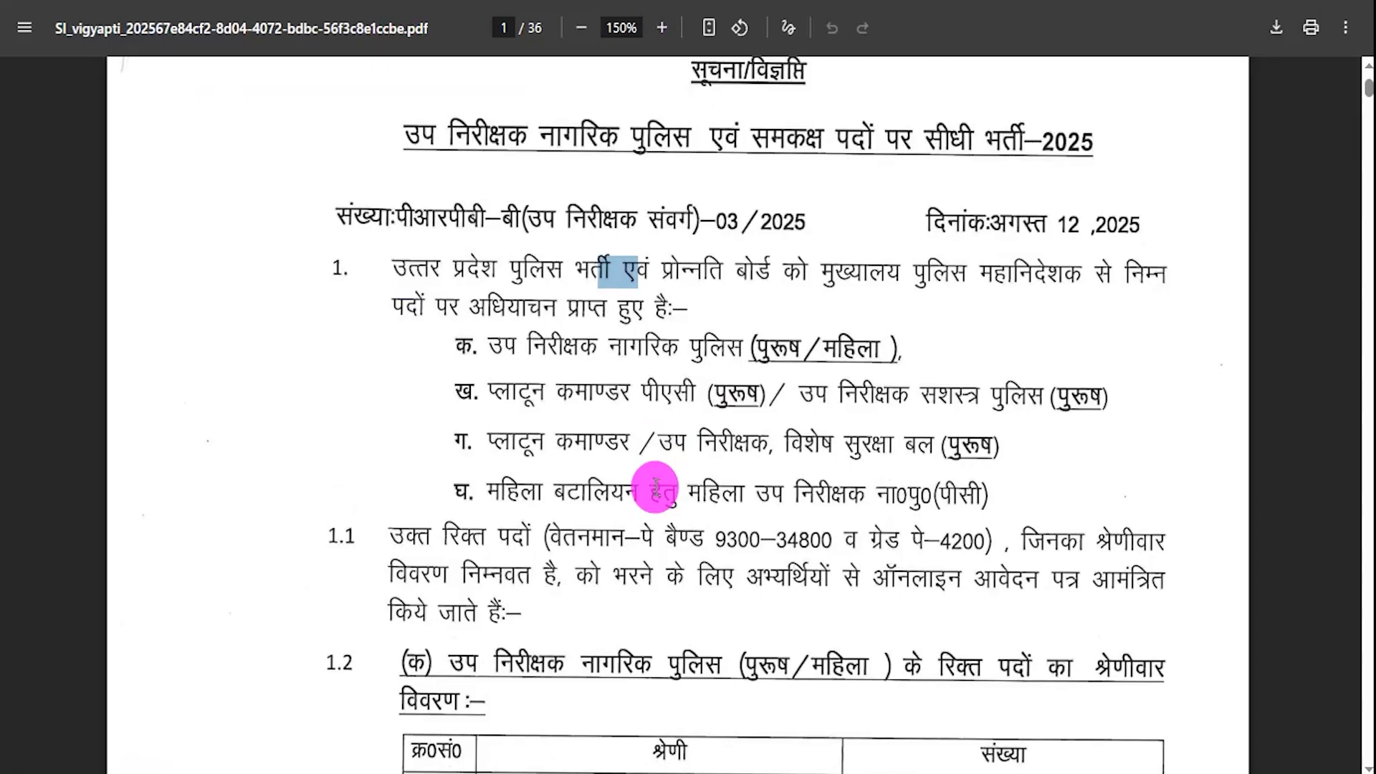
scroll(655, 487, down, 8)
scroll(655, 487, down, 10)
scroll(653, 488, down, 8)
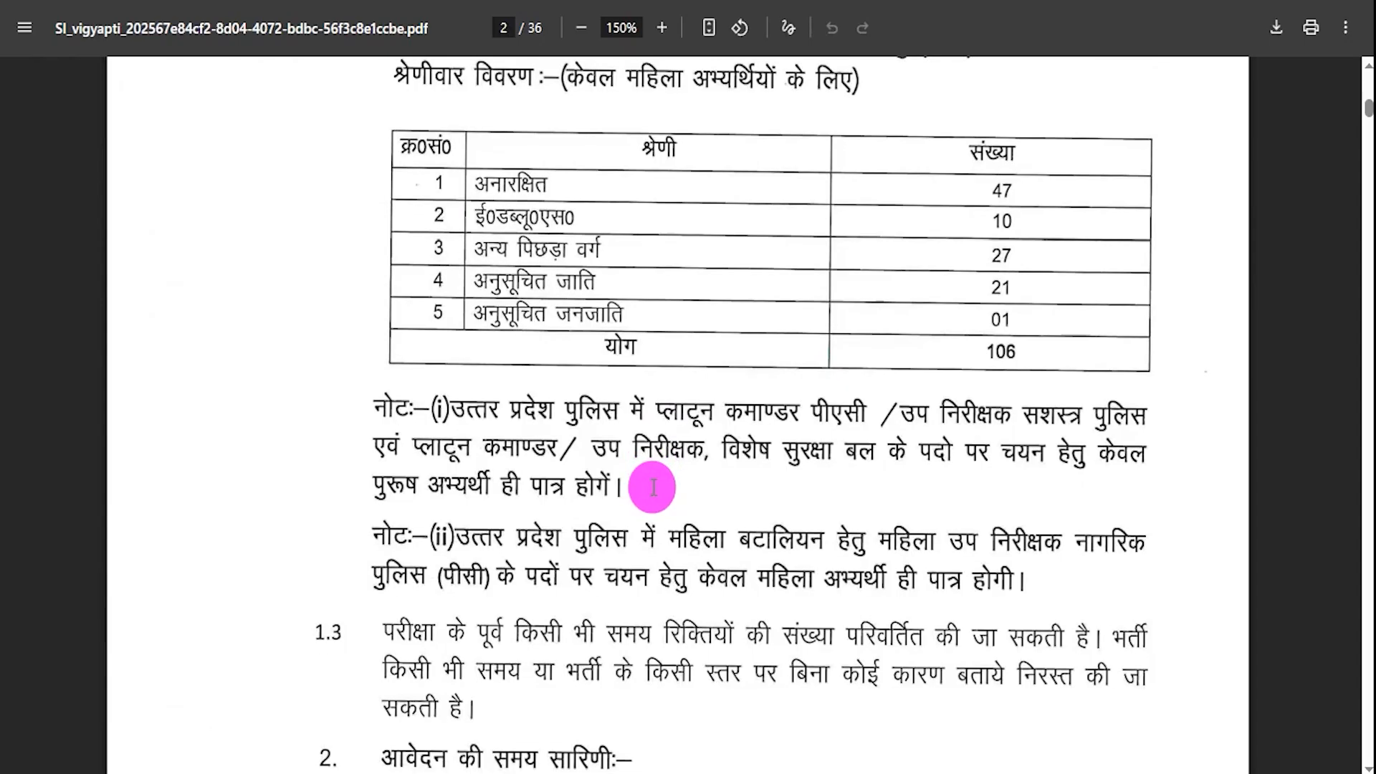
scroll(653, 487, down, 6)
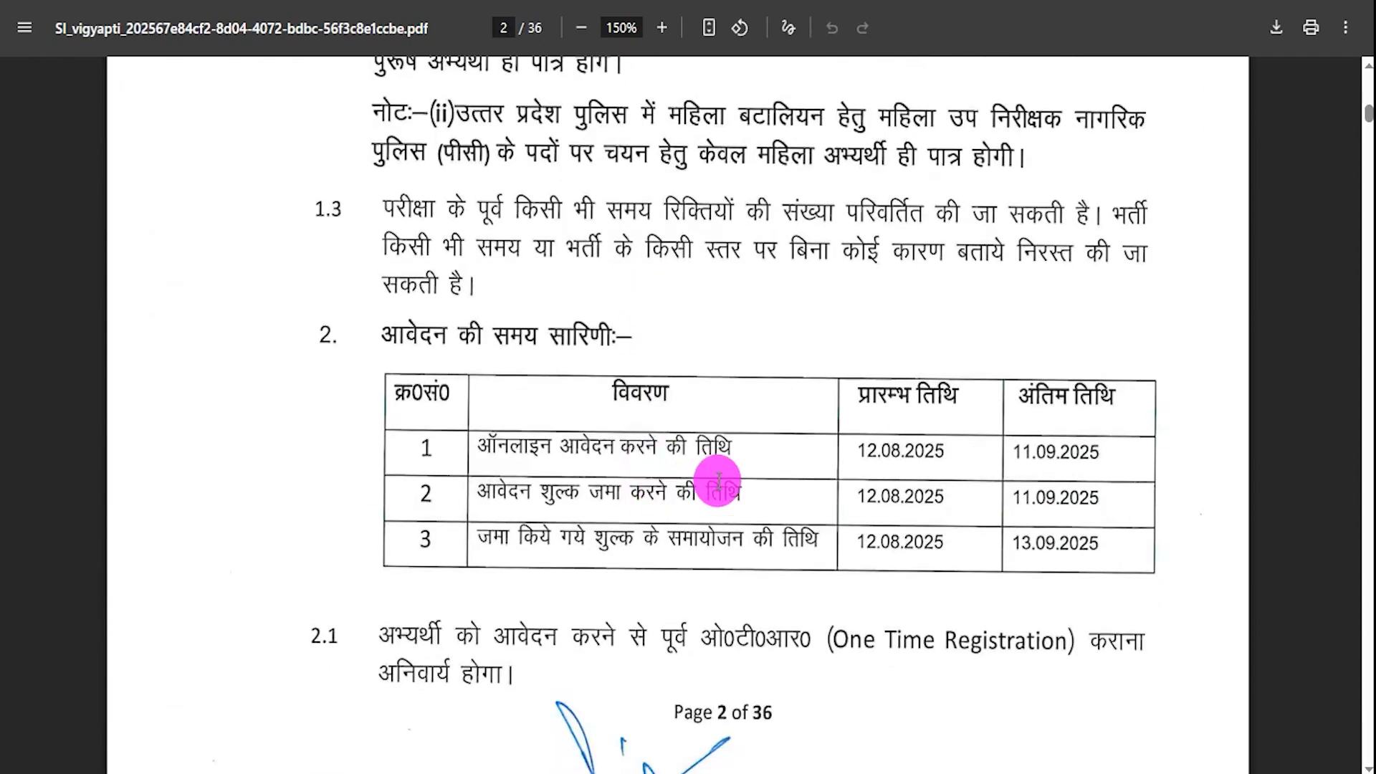
drag(875, 451, 710, 545)
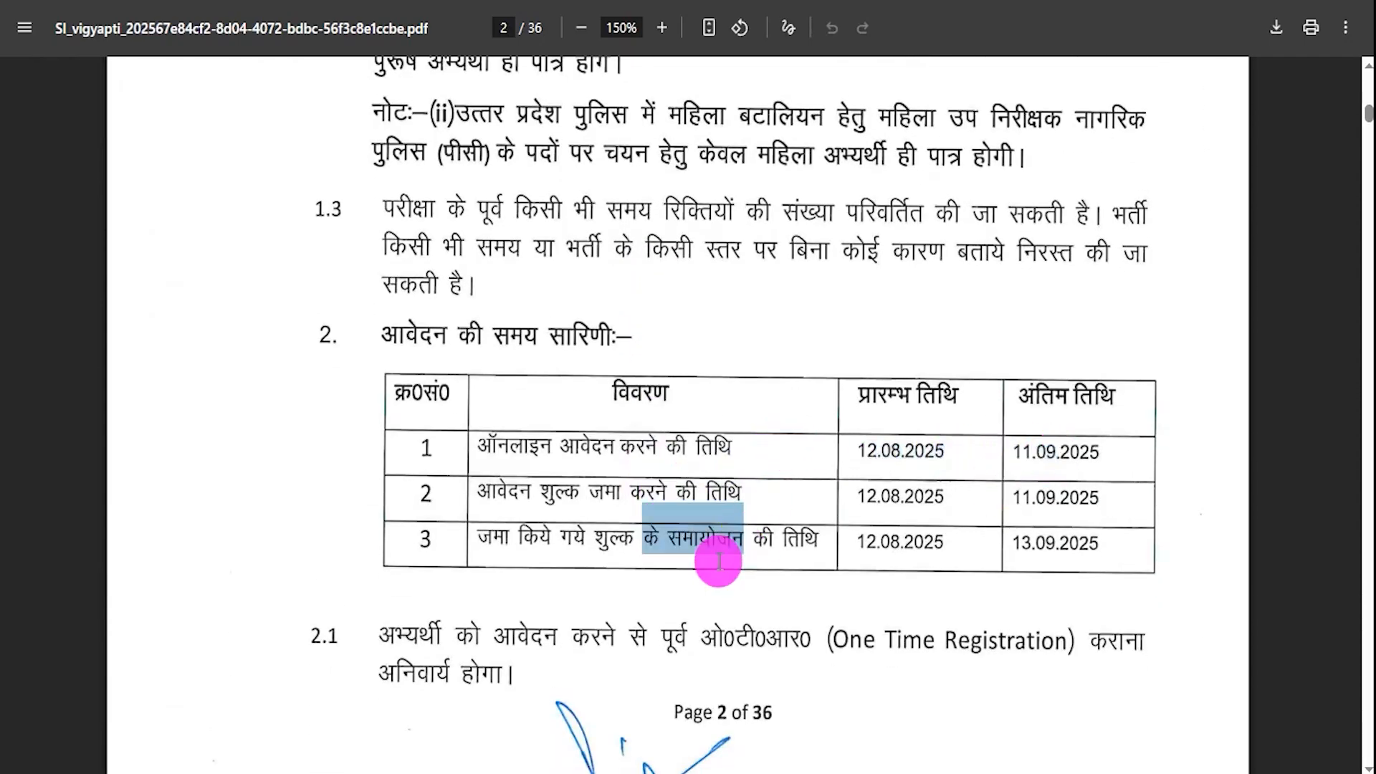
- Finish the fee and age-limit pages and select the Apply Online entry on the job page
scroll(656, 460, down, 6)
scroll(656, 460, down, 14)
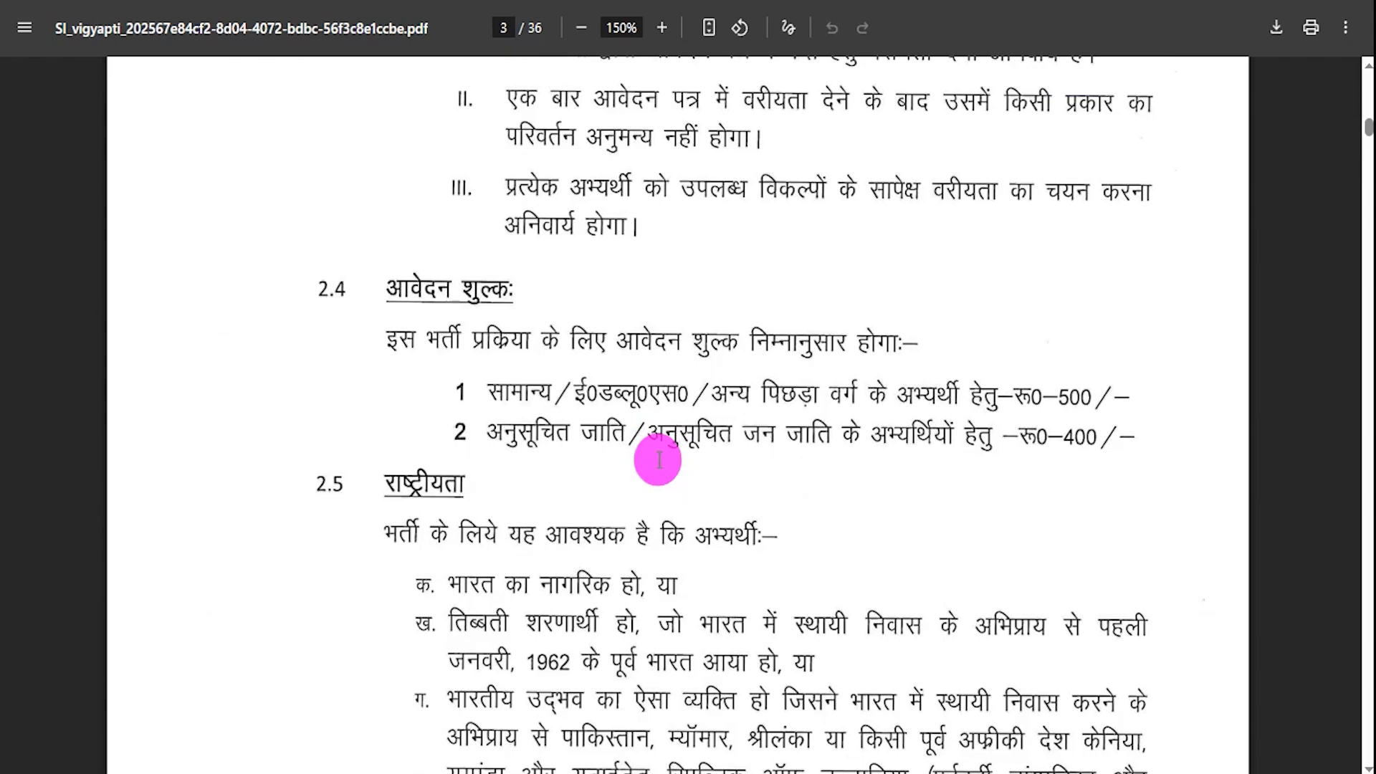
scroll(657, 460, down, 2)
scroll(656, 460, down, 20)
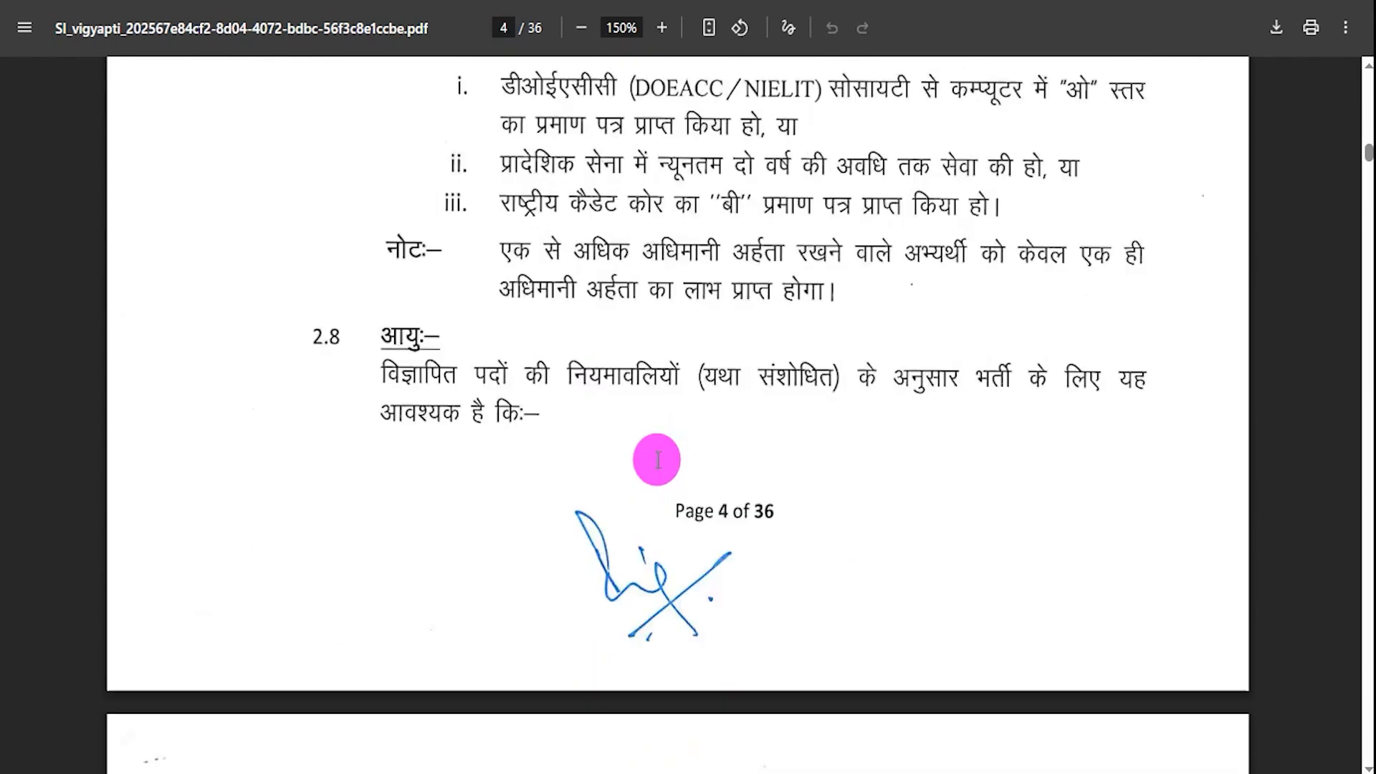
scroll(658, 459, down, 19)
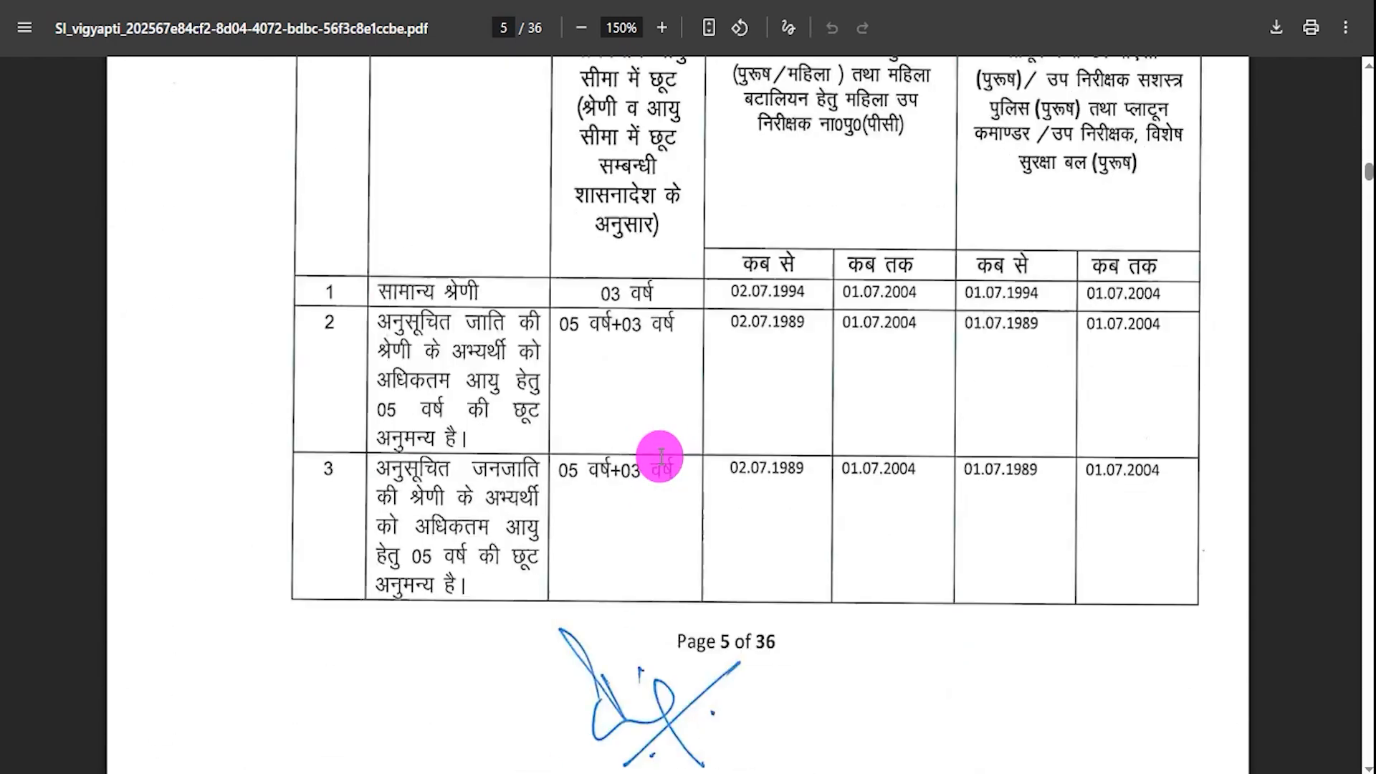
scroll(660, 456, down, 10)
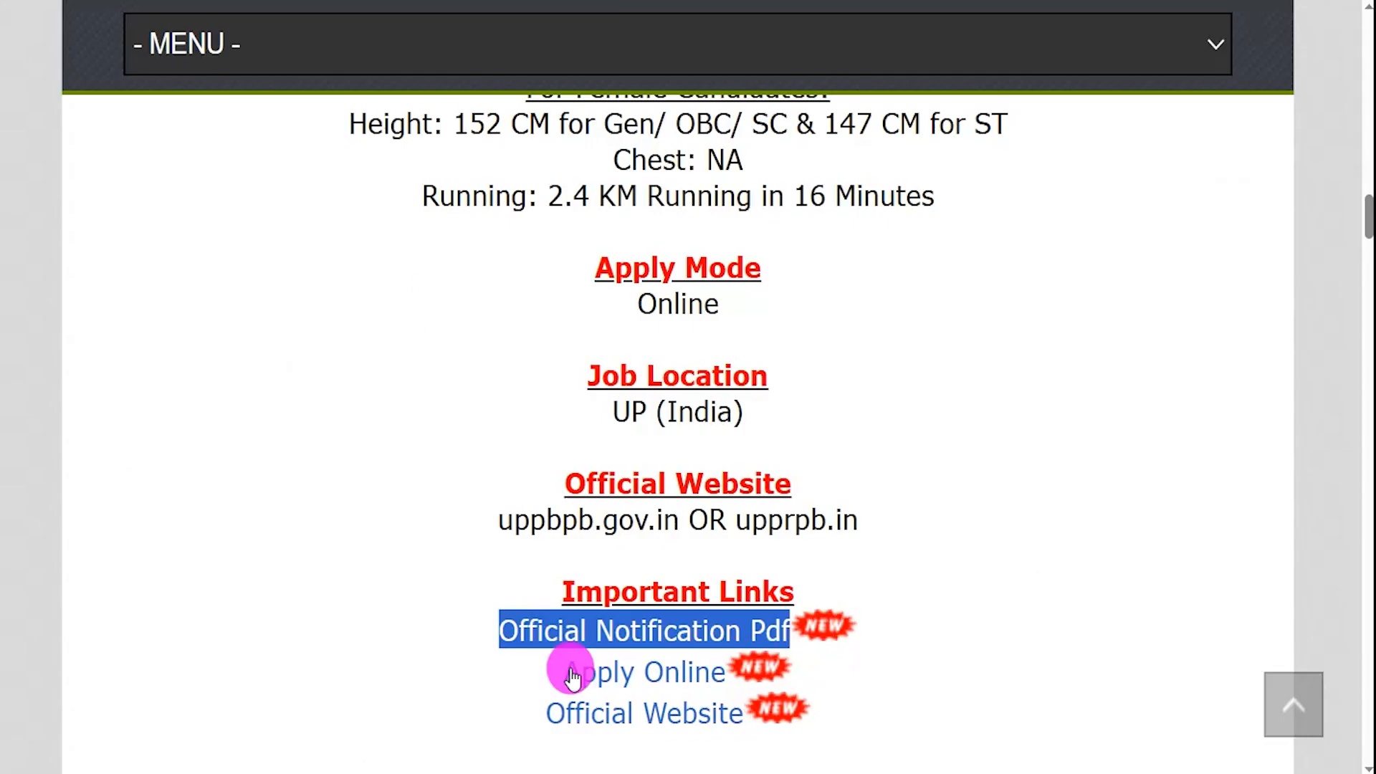
drag(541, 678, 725, 672)
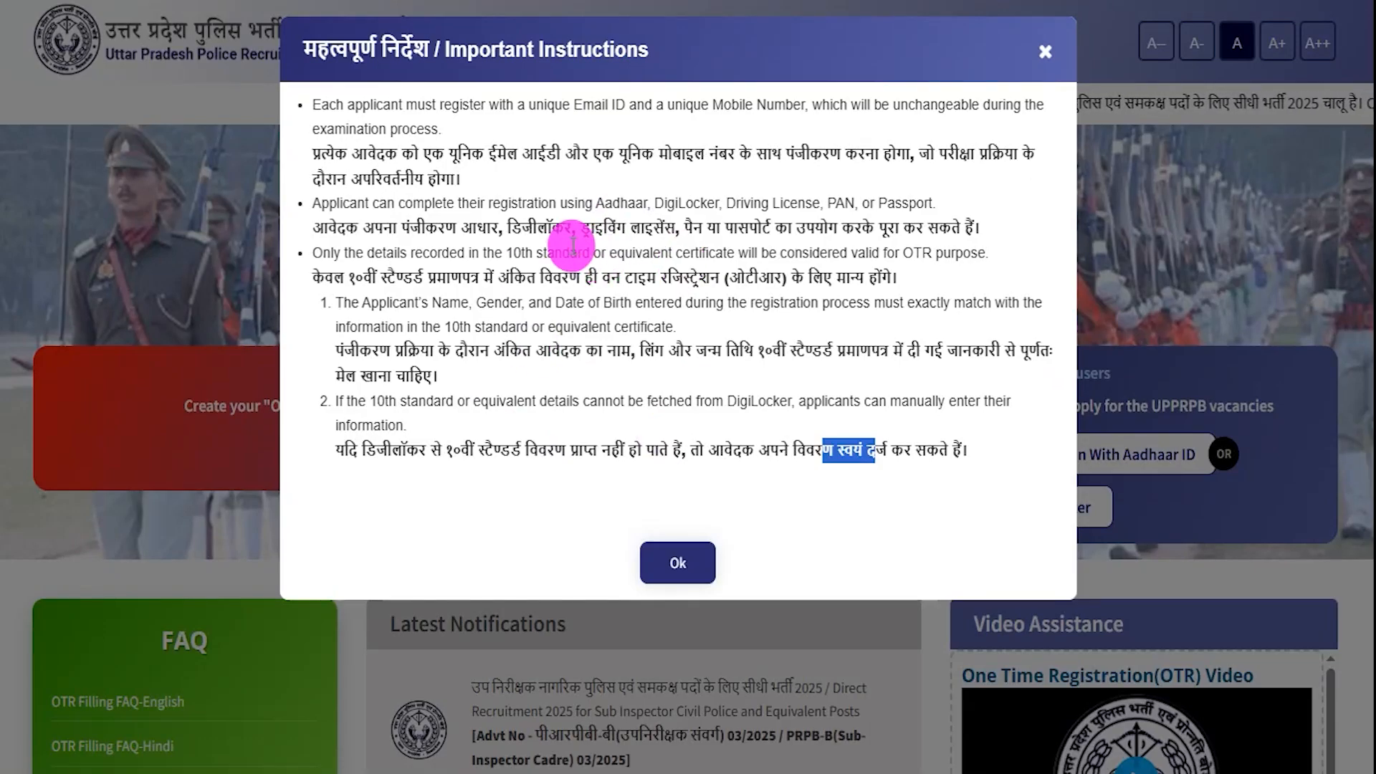
click(564, 269)
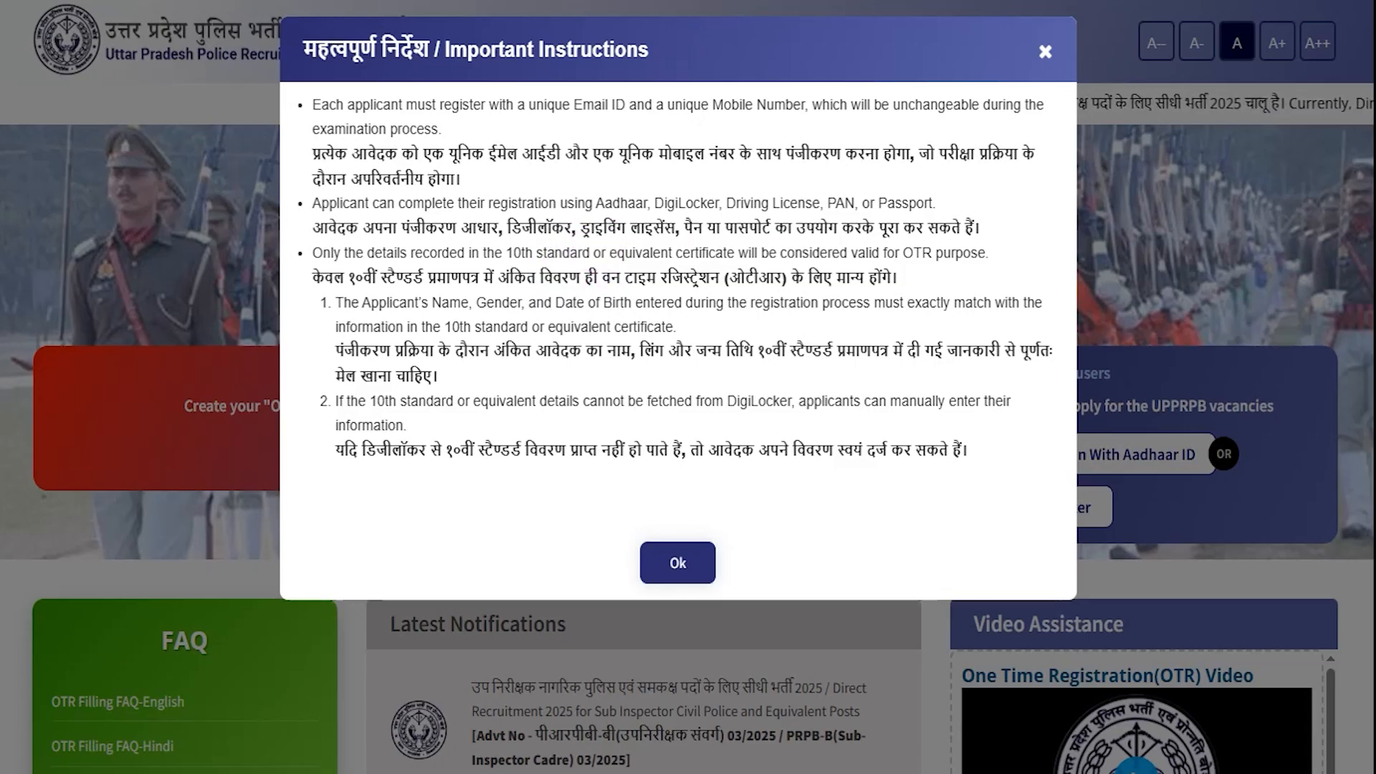
mouse_move(288, 86)
mouse_down()
mouse_move(1003, 223)
mouse_move(1048, 317)
mouse_move(1061, 492)
mouse_up()
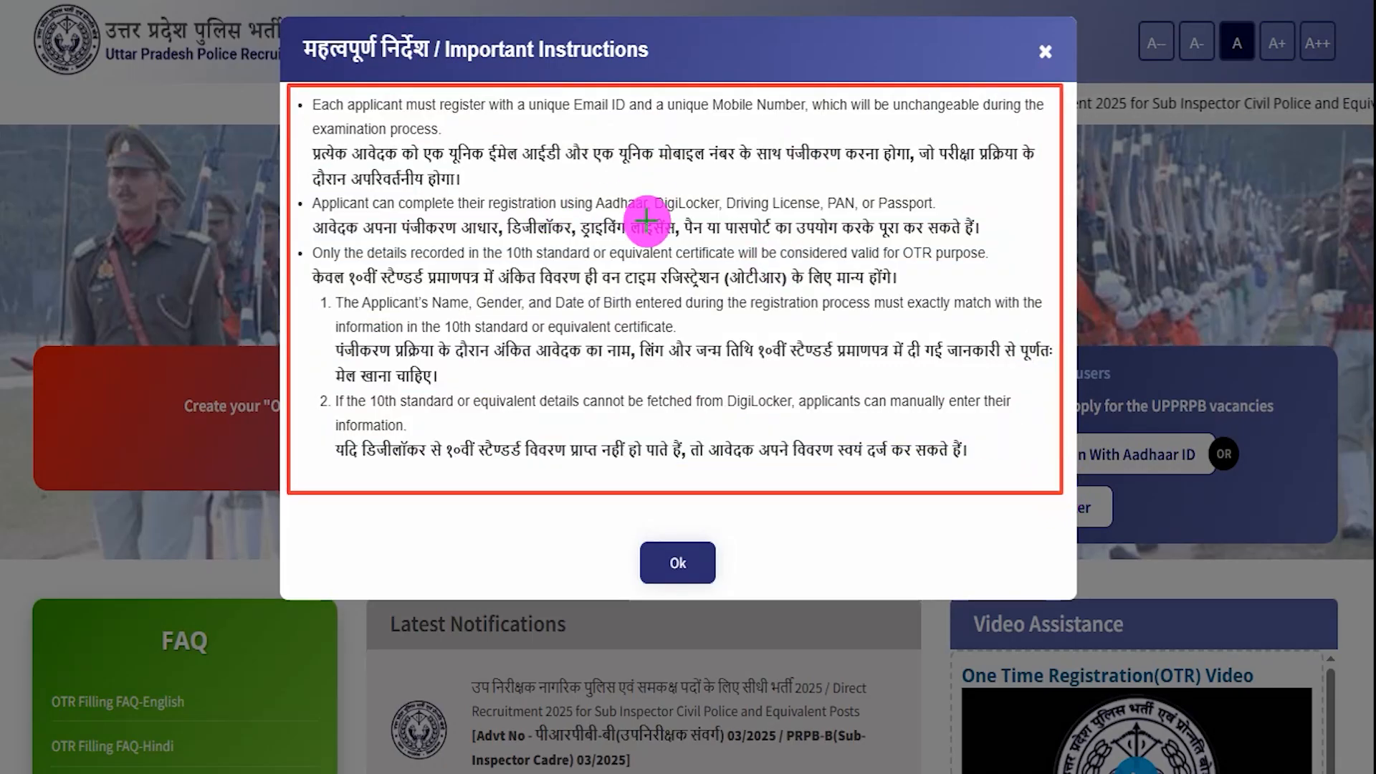
key(Escape)
- Dismiss the Important Instructions notice and choose Register Here for One Time Registration
click(670, 560)
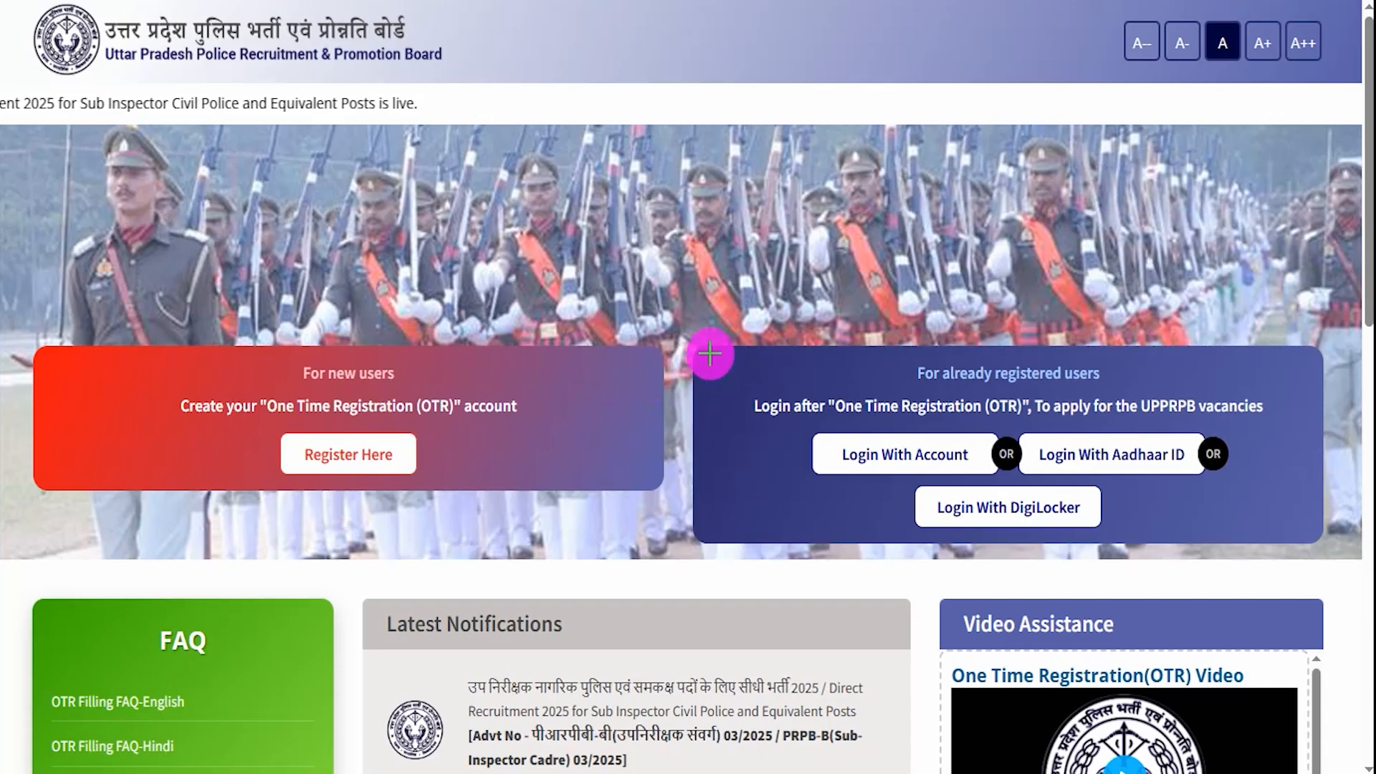
mouse_move(710, 352)
mouse_down()
mouse_move(1213, 432)
mouse_move(1287, 482)
mouse_move(1311, 545)
mouse_up()
drag(946, 443, 991, 413)
drag(1175, 444, 1211, 406)
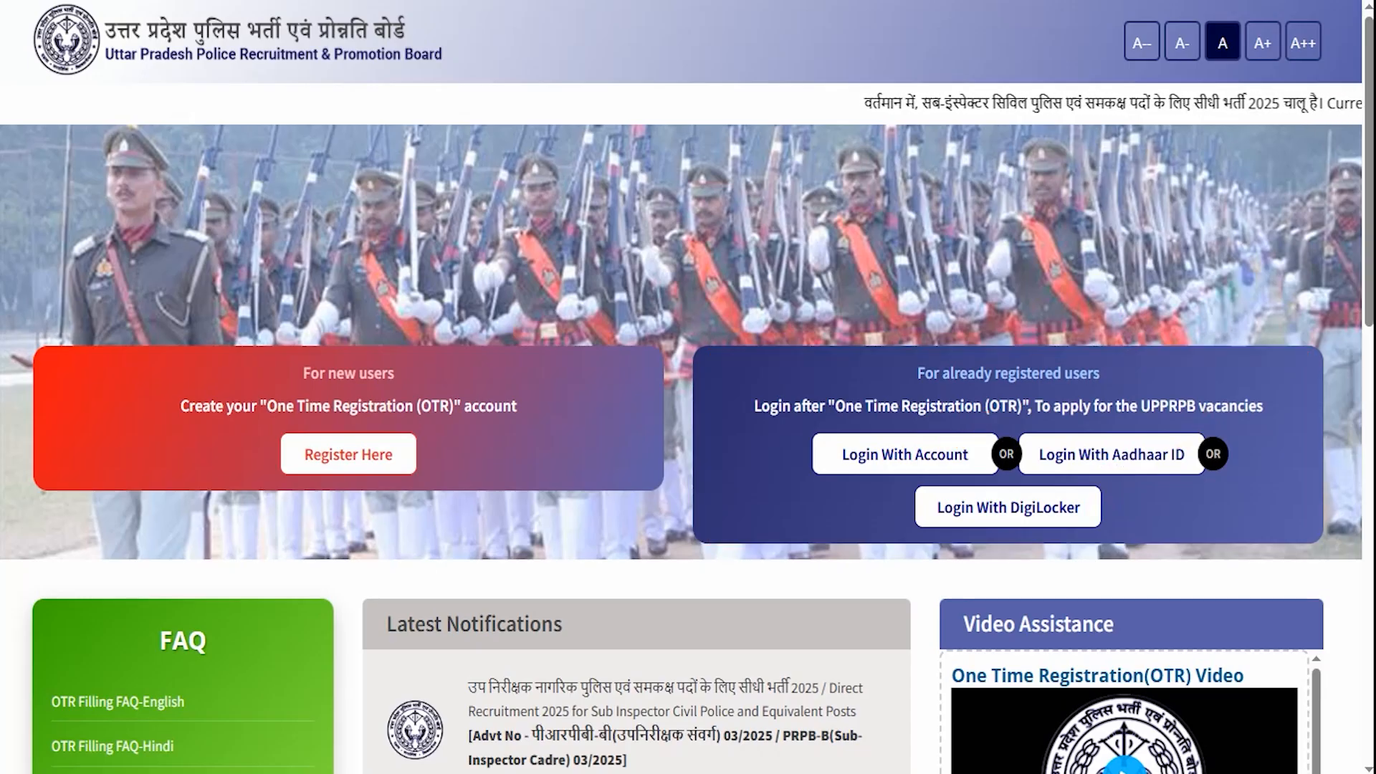
mouse_move(102, 348)
mouse_down()
mouse_move(261, 359)
mouse_move(400, 389)
mouse_move(574, 445)
mouse_move(599, 491)
mouse_up()
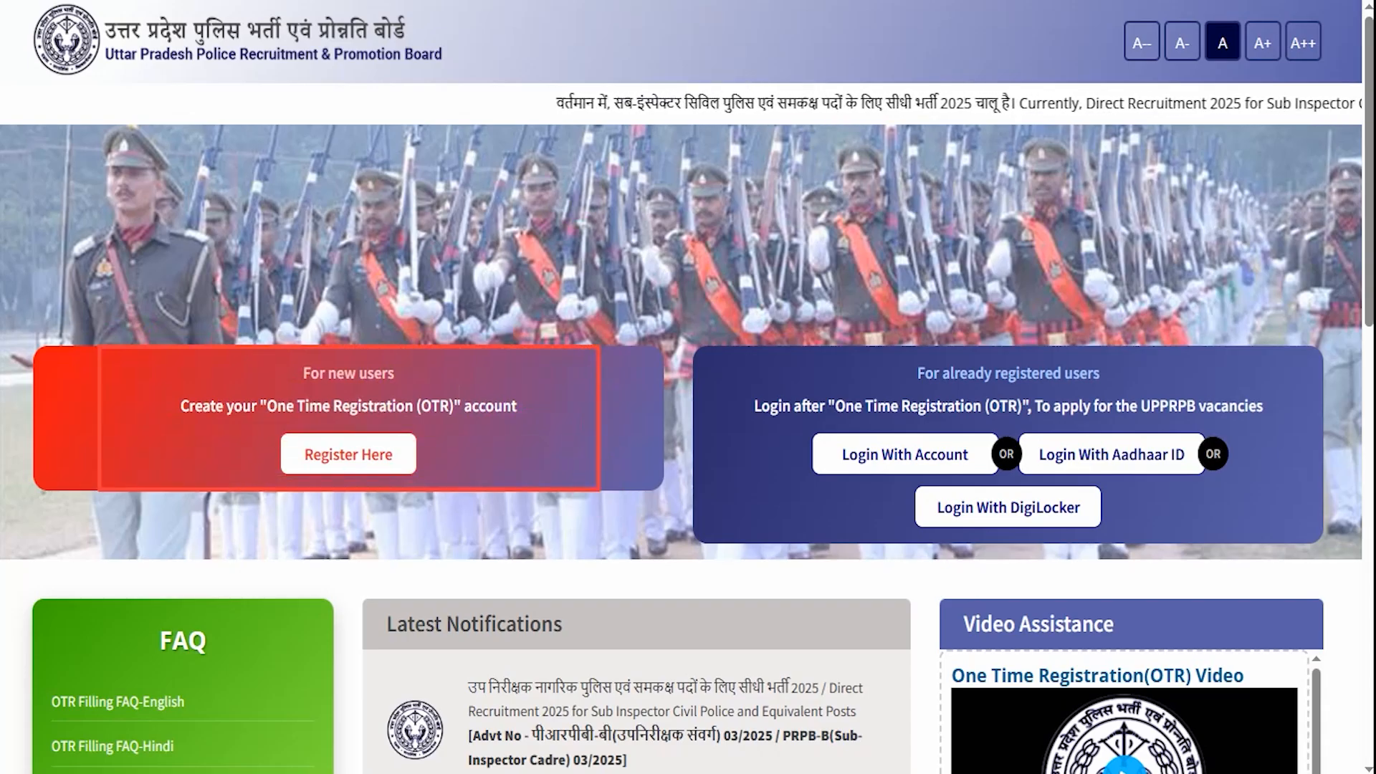
drag(415, 460, 474, 414)
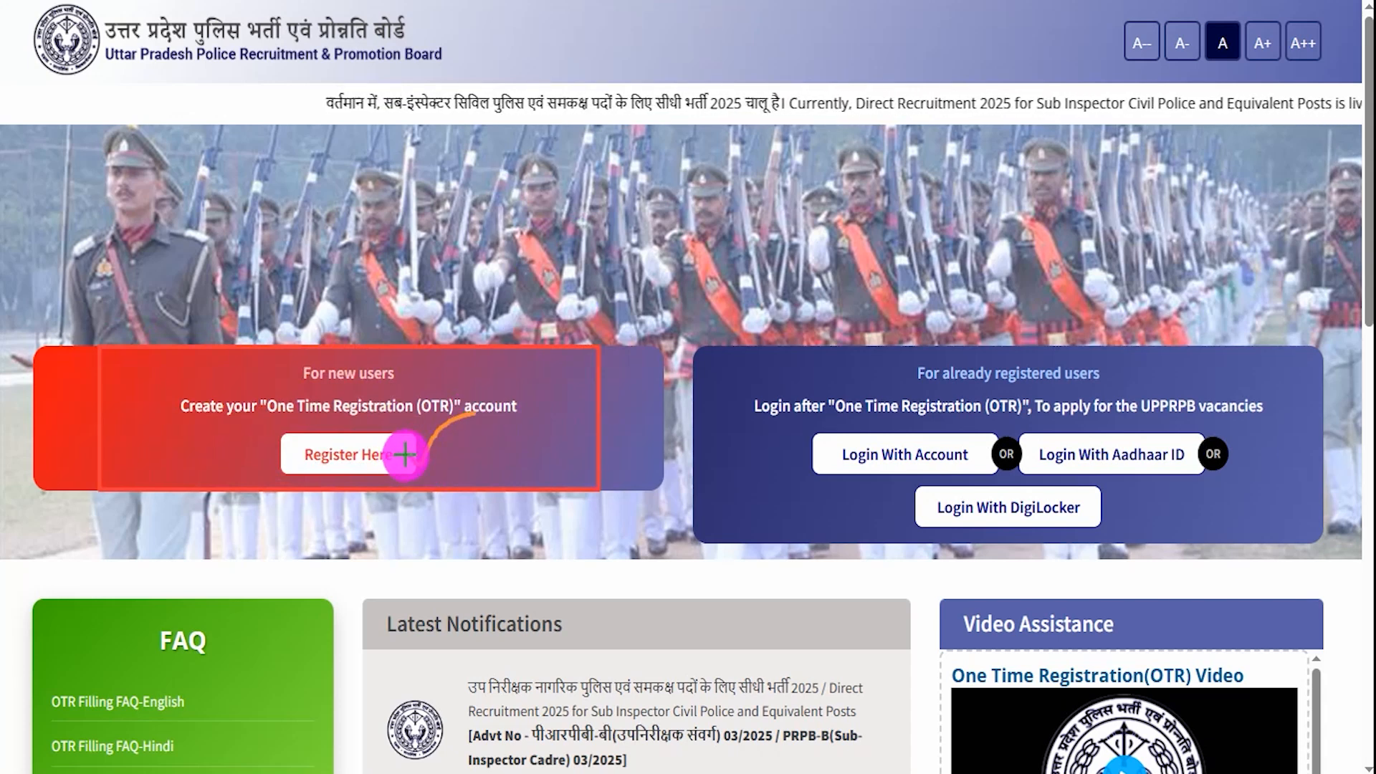
click(436, 414)
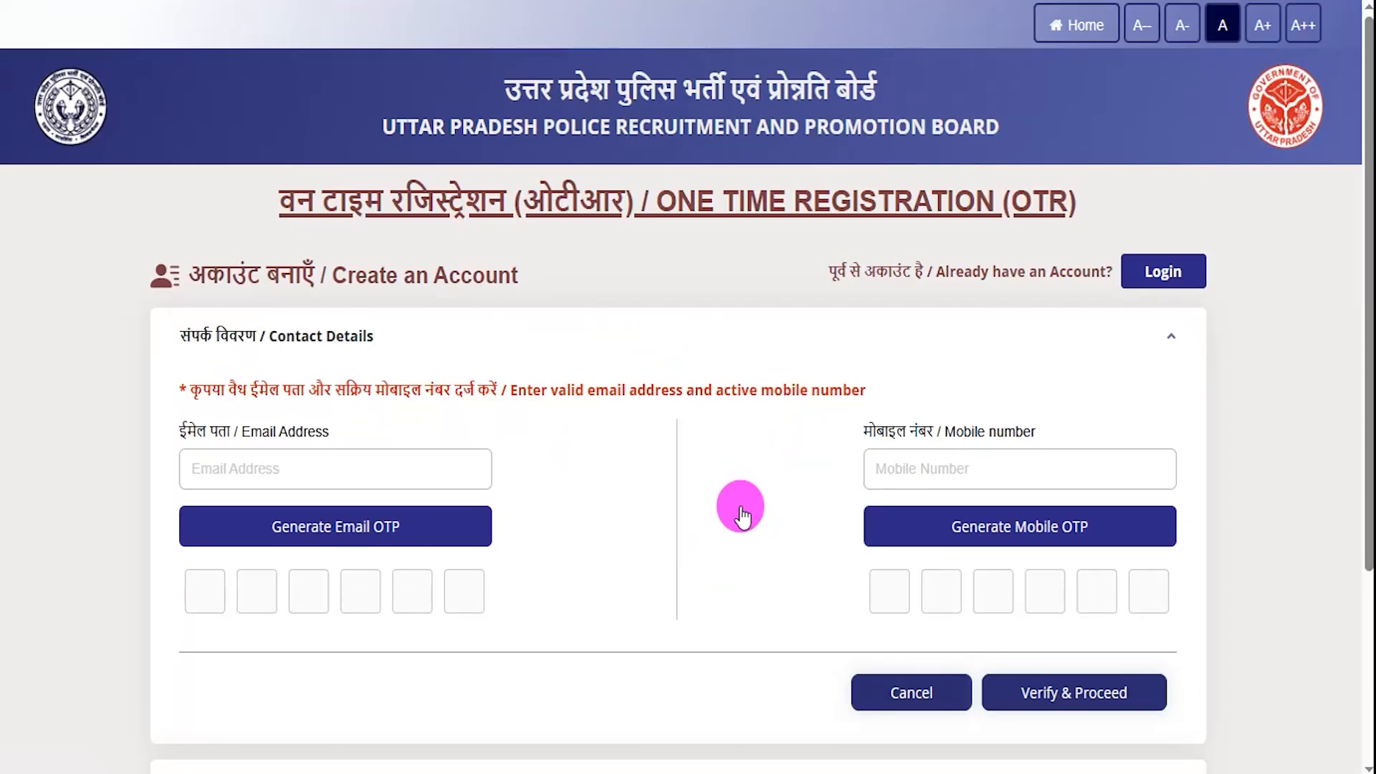
- Try opening the Verification section early and dismiss the verify-contacts-first warning
scroll(617, 548, down, 4)
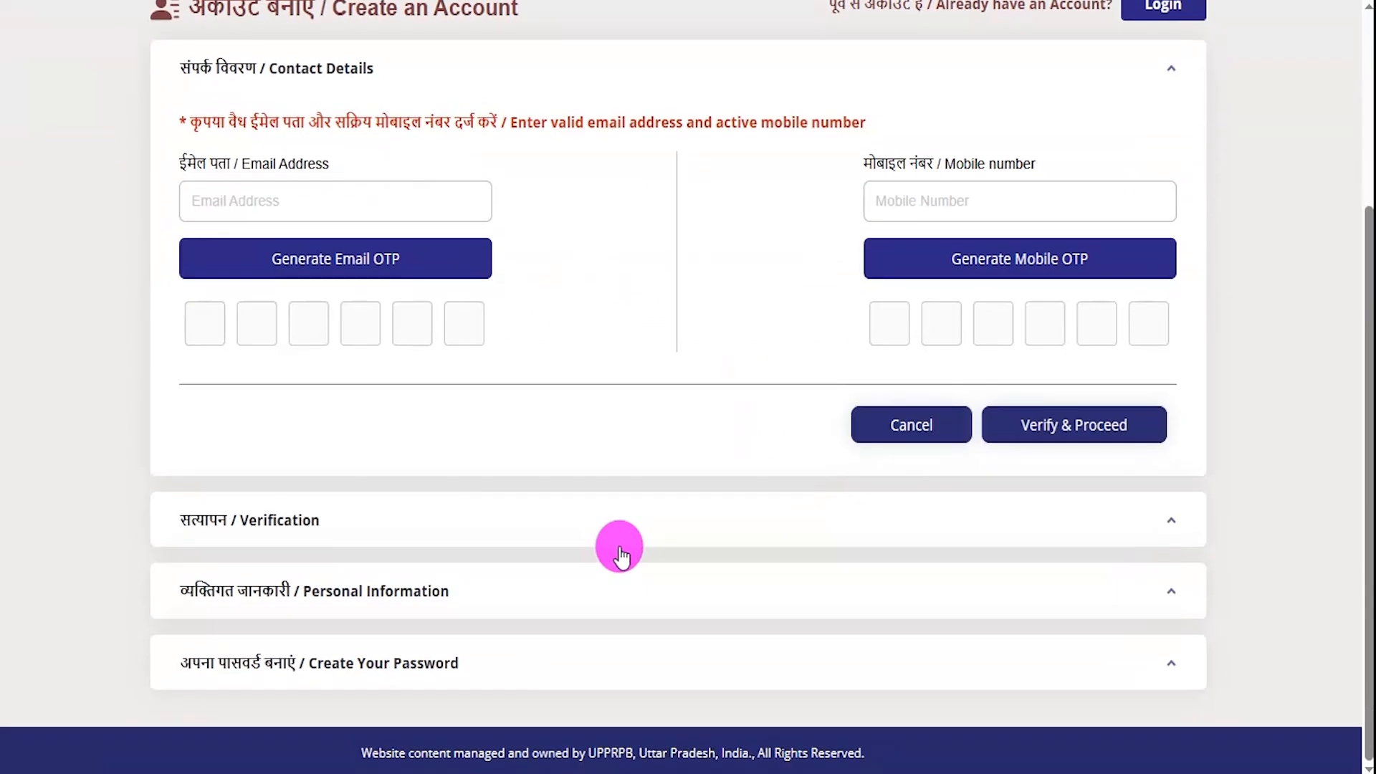
click(432, 511)
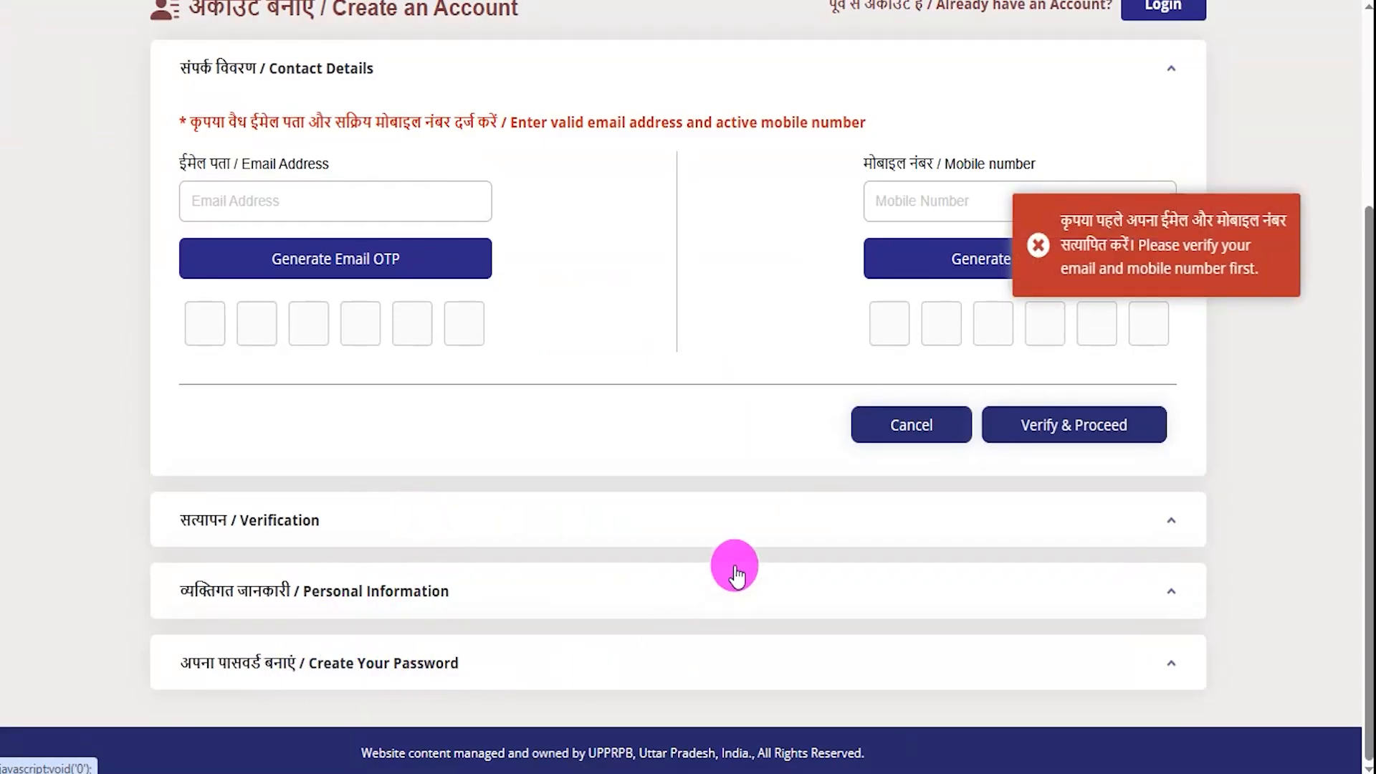
scroll(732, 564, up, 4)
click(1038, 244)
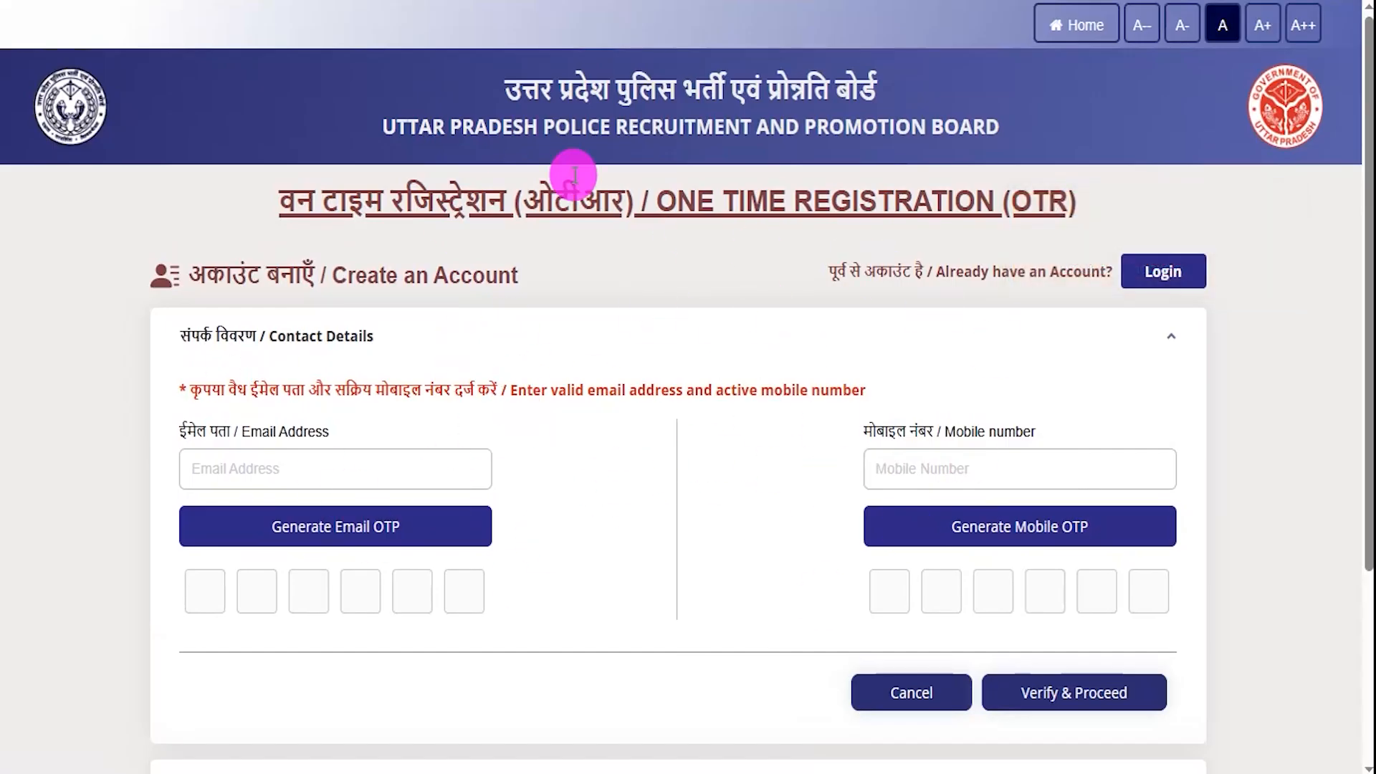
- Work through the email and mobile OTP verification fields and the 18-years age confirmation
click(390, 474)
drag(391, 474, 434, 437)
drag(1044, 468, 1115, 390)
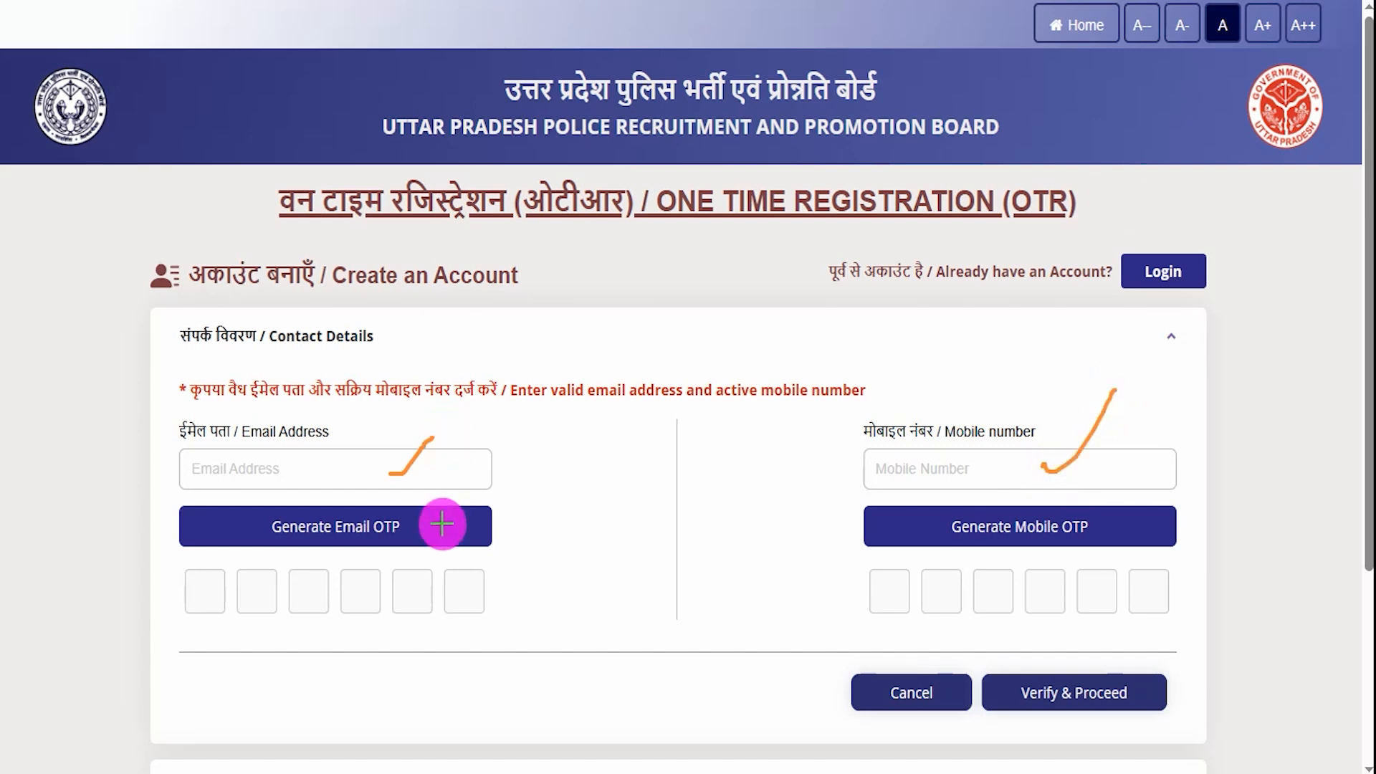
drag(442, 531, 478, 504)
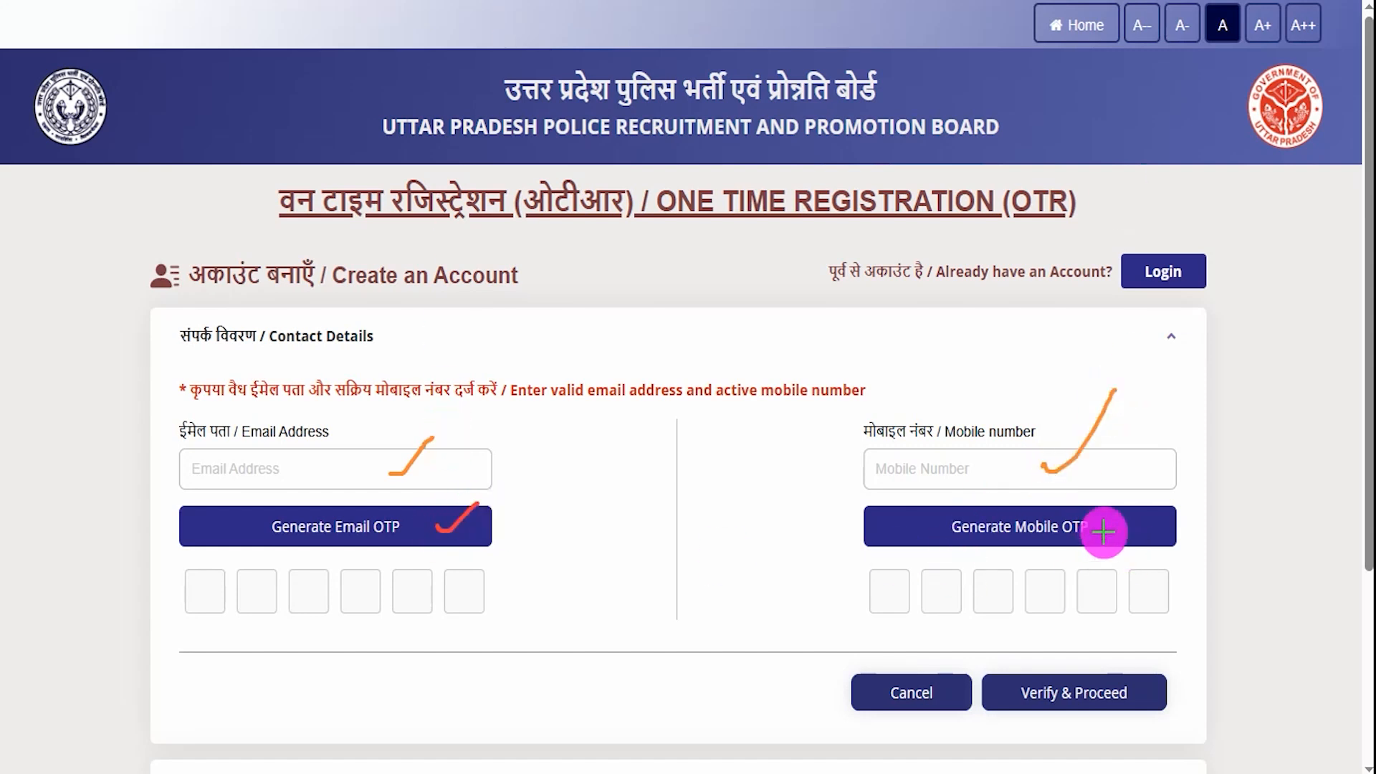
drag(1104, 532, 1151, 488)
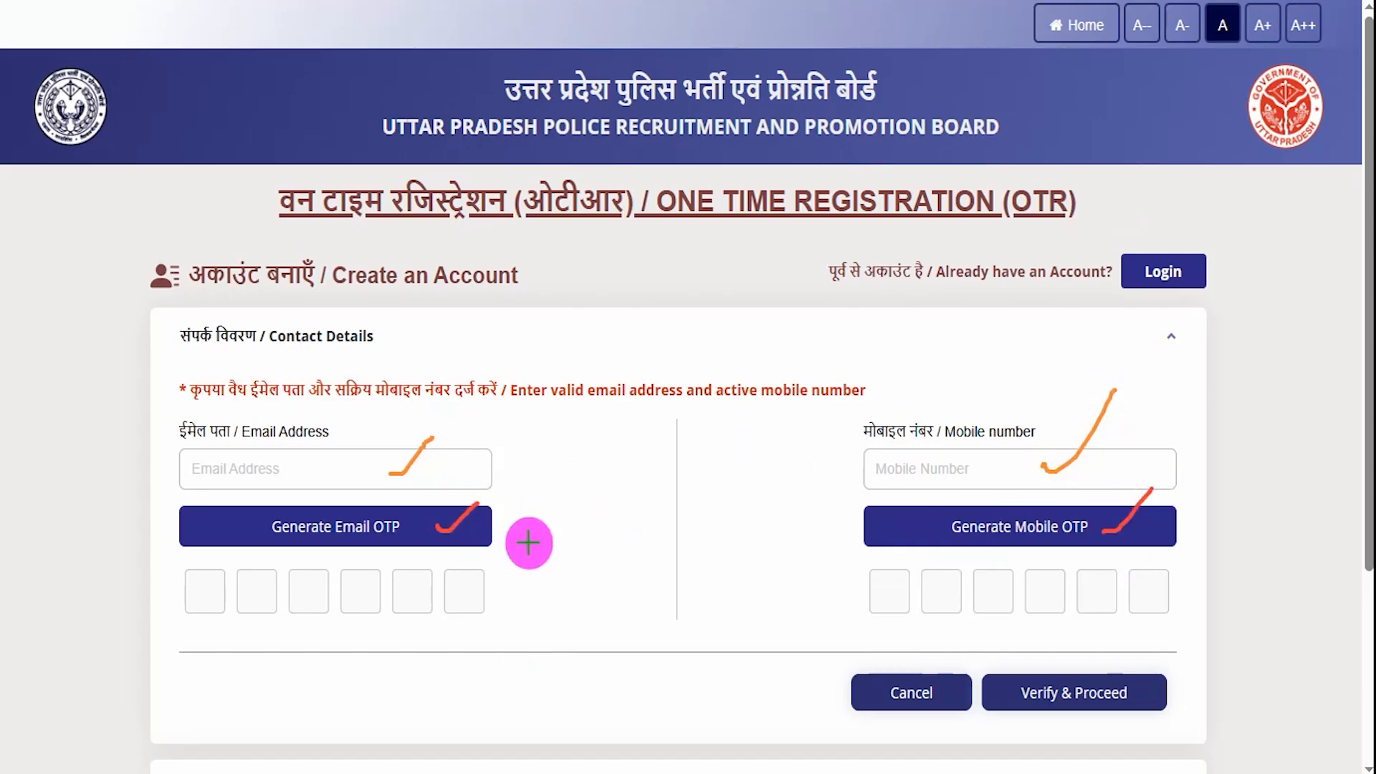
drag(204, 598, 223, 594)
drag(254, 594, 328, 594)
drag(385, 595, 451, 594)
drag(869, 601, 951, 594)
drag(1005, 593, 1069, 594)
drag(1081, 596, 1092, 596)
drag(1103, 596, 1137, 597)
drag(1148, 596, 1152, 596)
drag(1303, 534, 1223, 624)
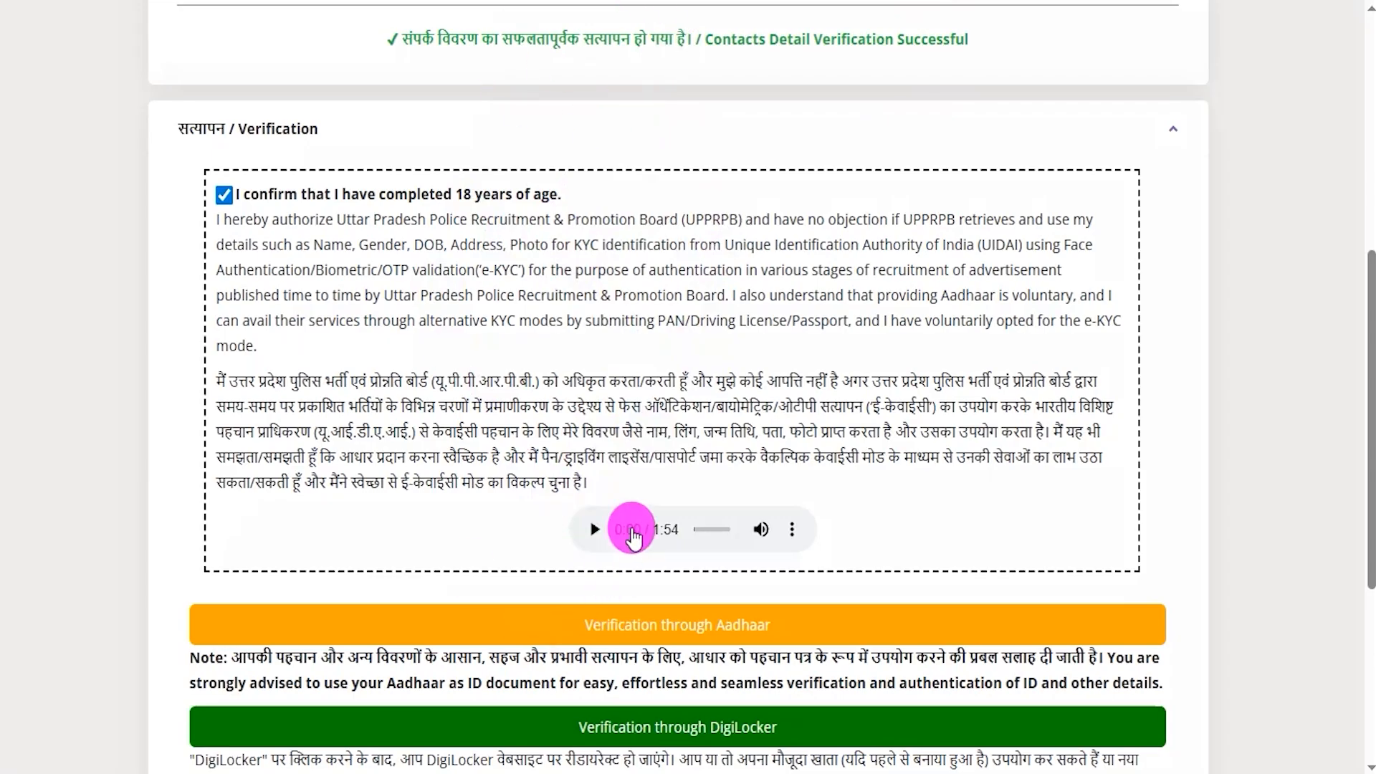
- Read the e-KYC consent text and select Verification through Aadhaar
scroll(628, 528, down, 4)
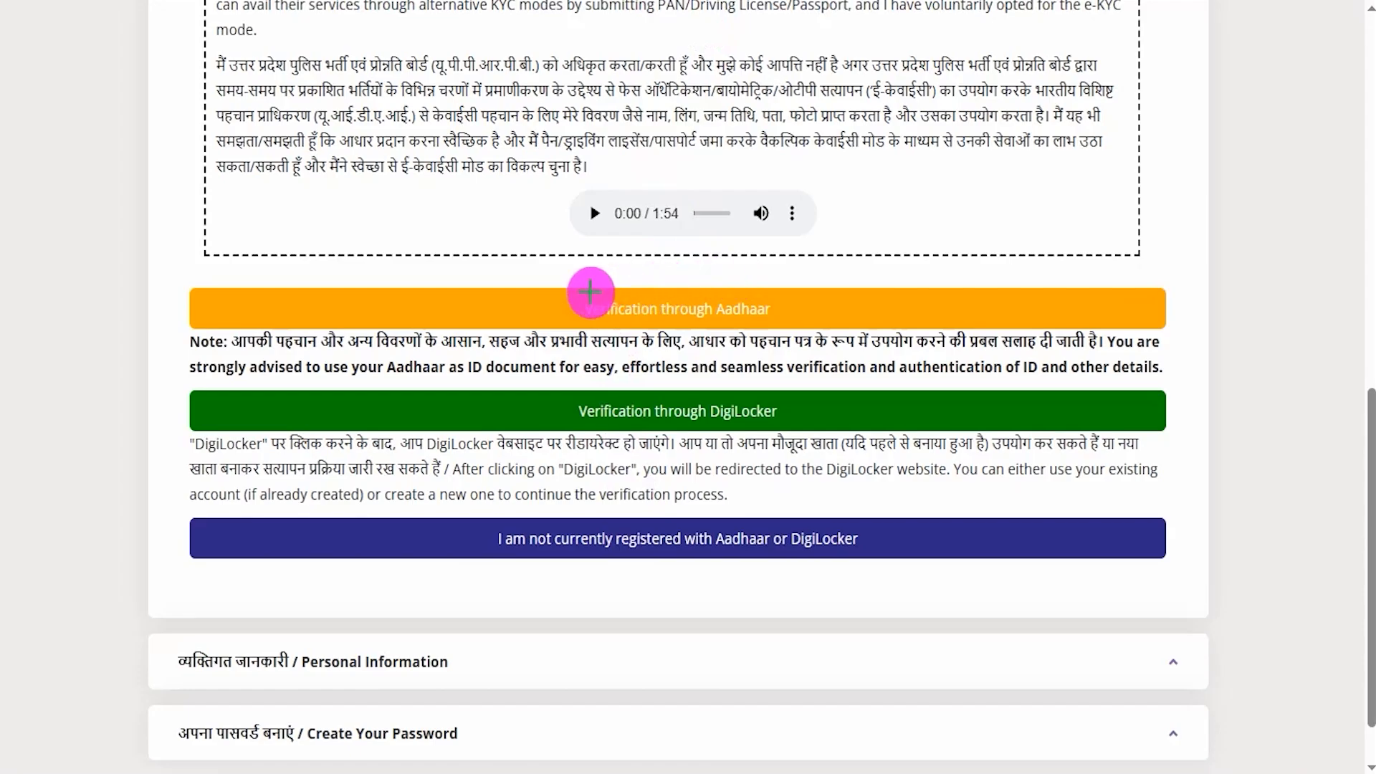
drag(539, 288, 822, 329)
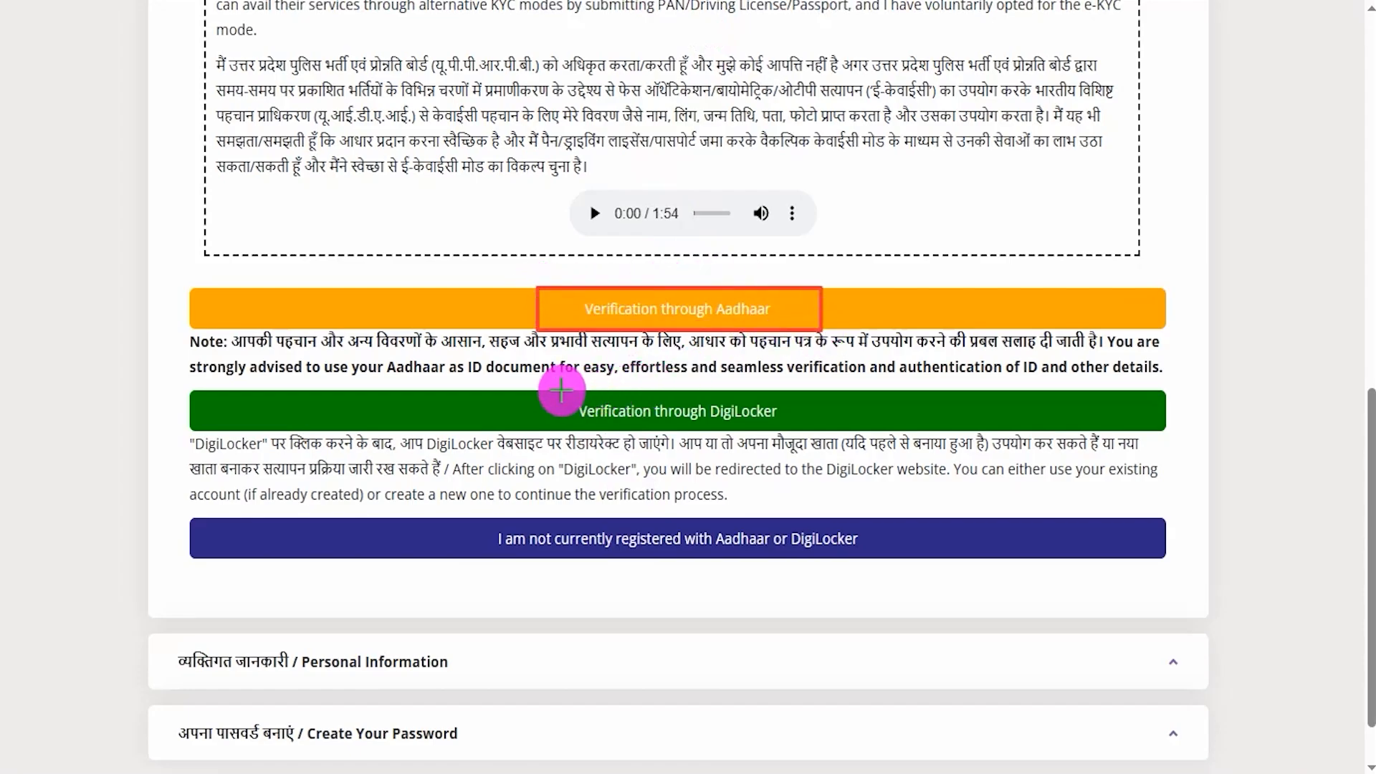
drag(541, 391, 807, 432)
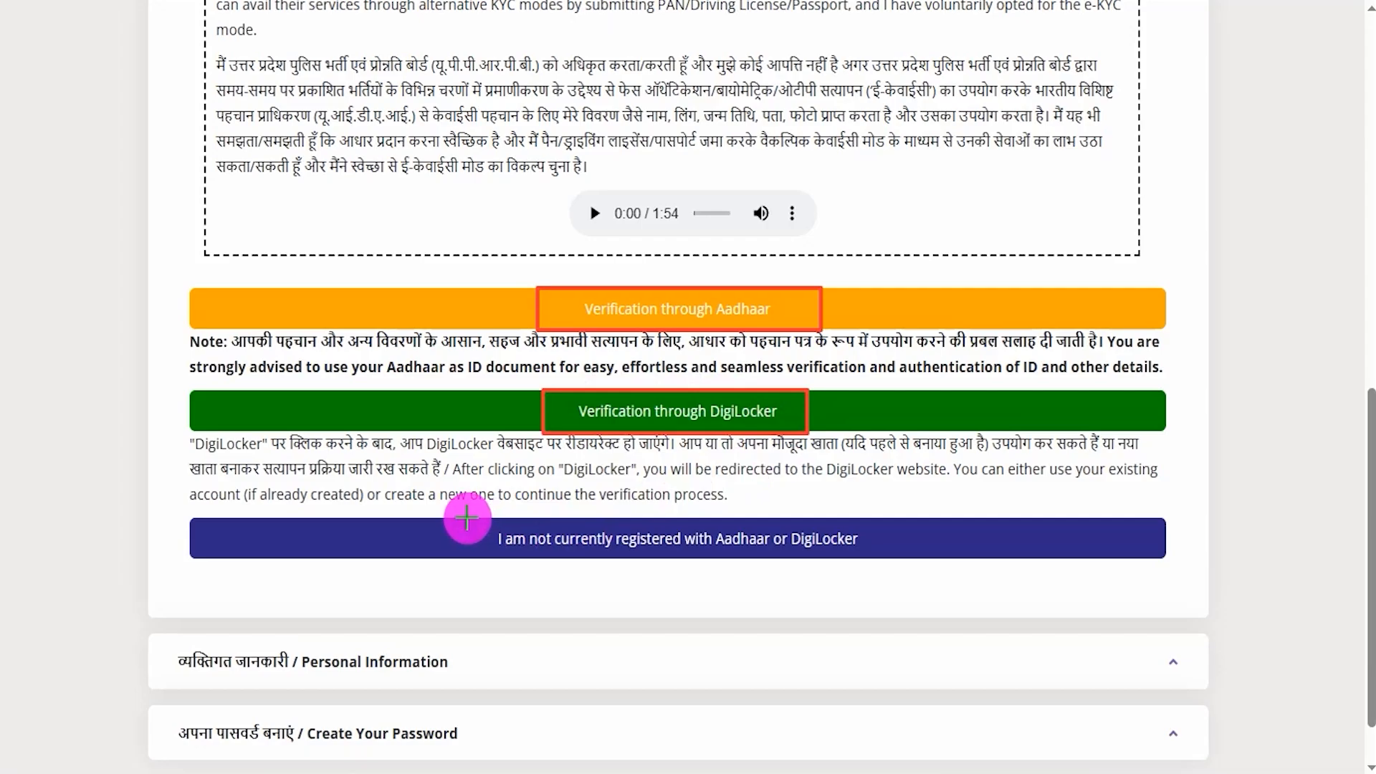
mouse_move(466, 517)
mouse_down()
mouse_move(651, 550)
mouse_move(877, 557)
mouse_up()
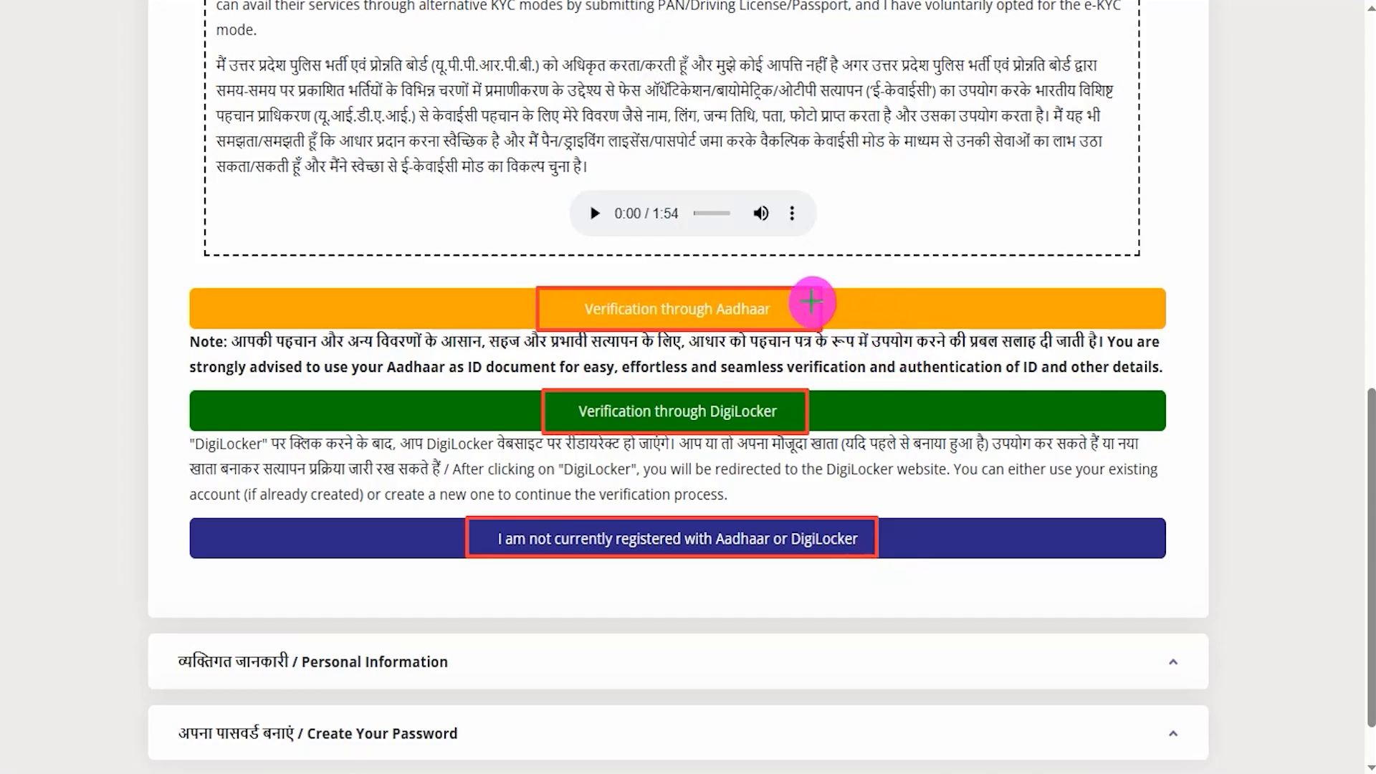
mouse_move(812, 301)
mouse_down()
mouse_move(832, 307)
mouse_move(896, 270)
mouse_up()
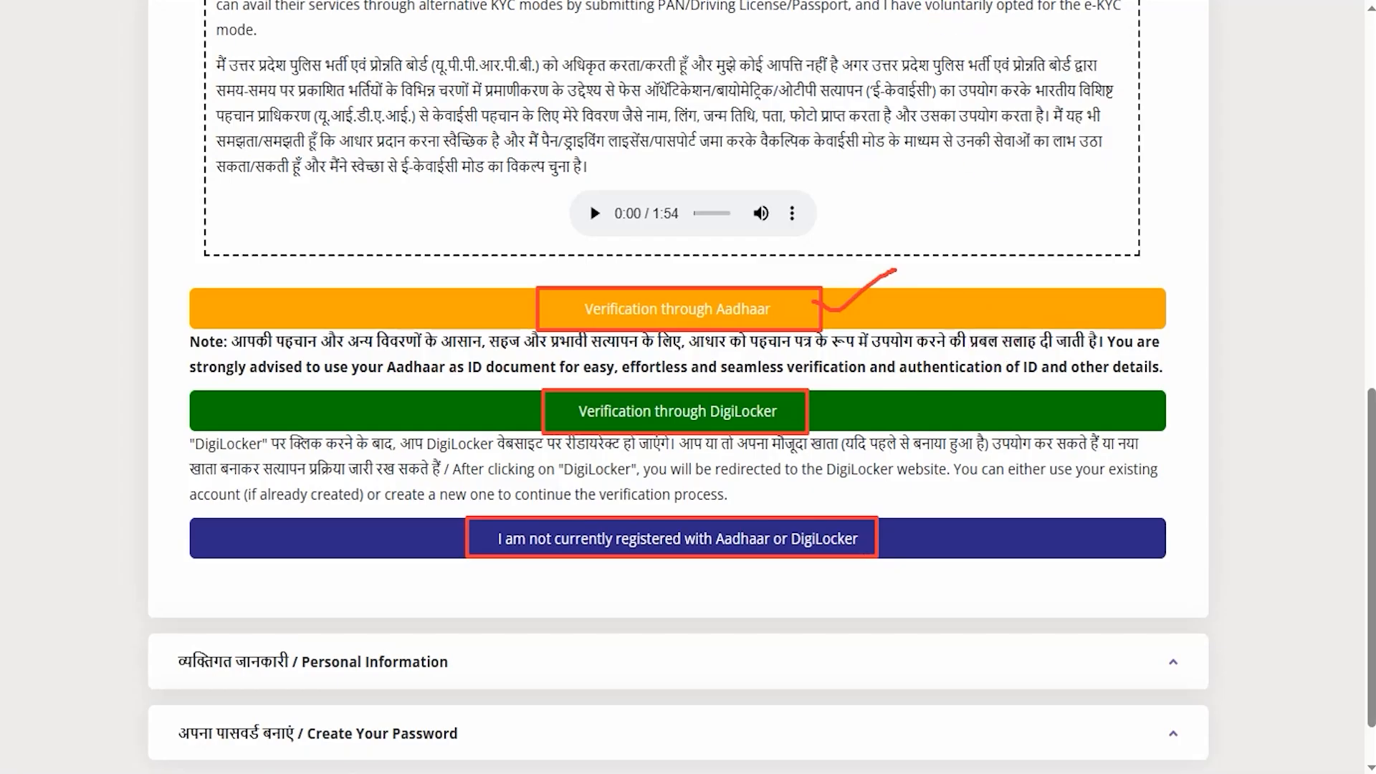
click(699, 321)
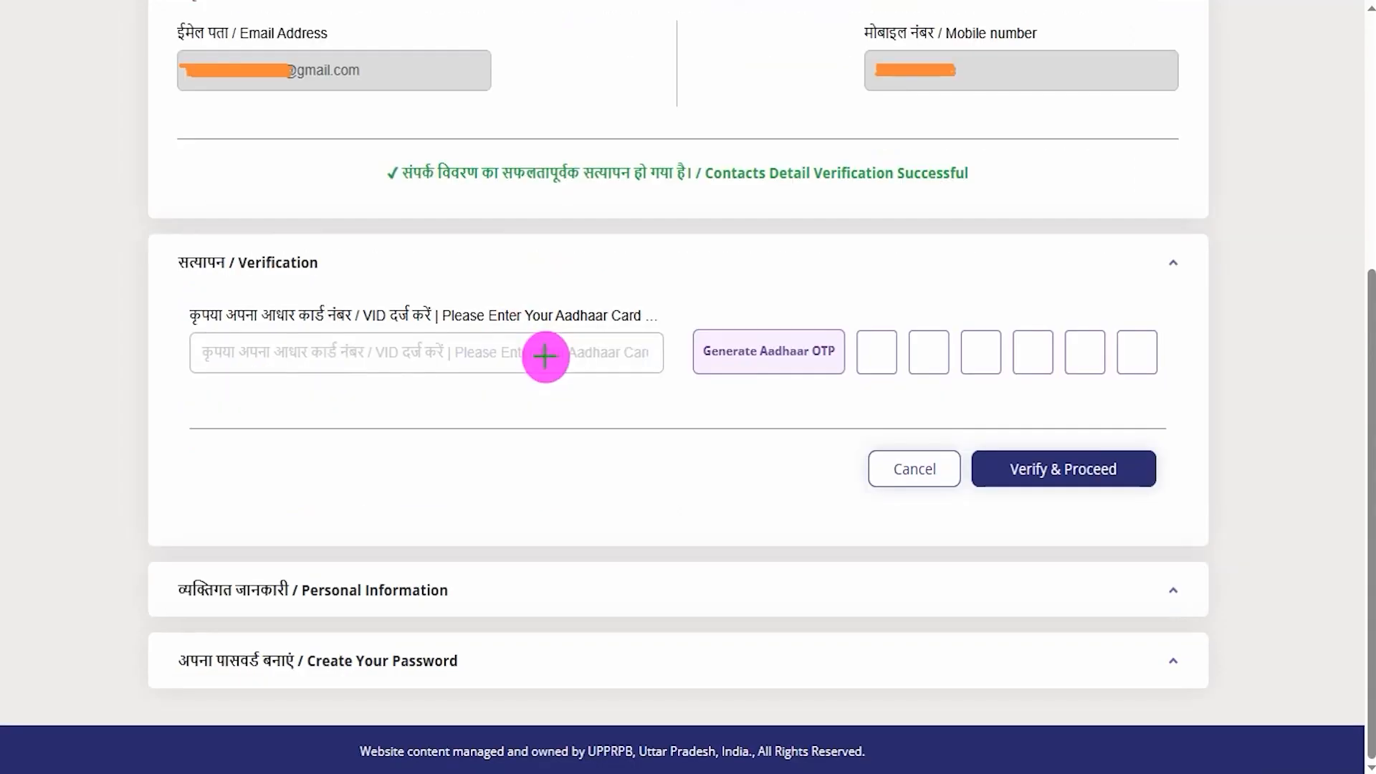
drag(543, 362, 588, 314)
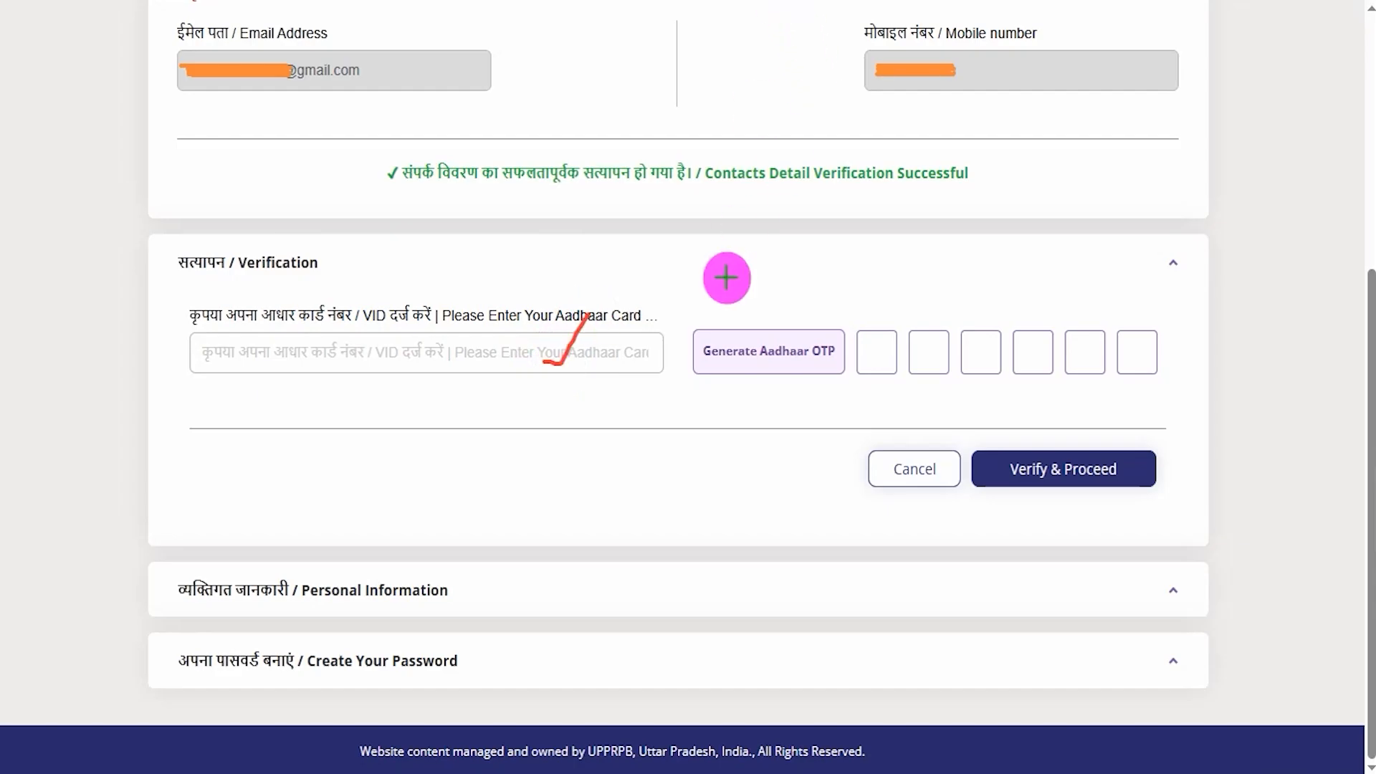
drag(629, 236, 735, 328)
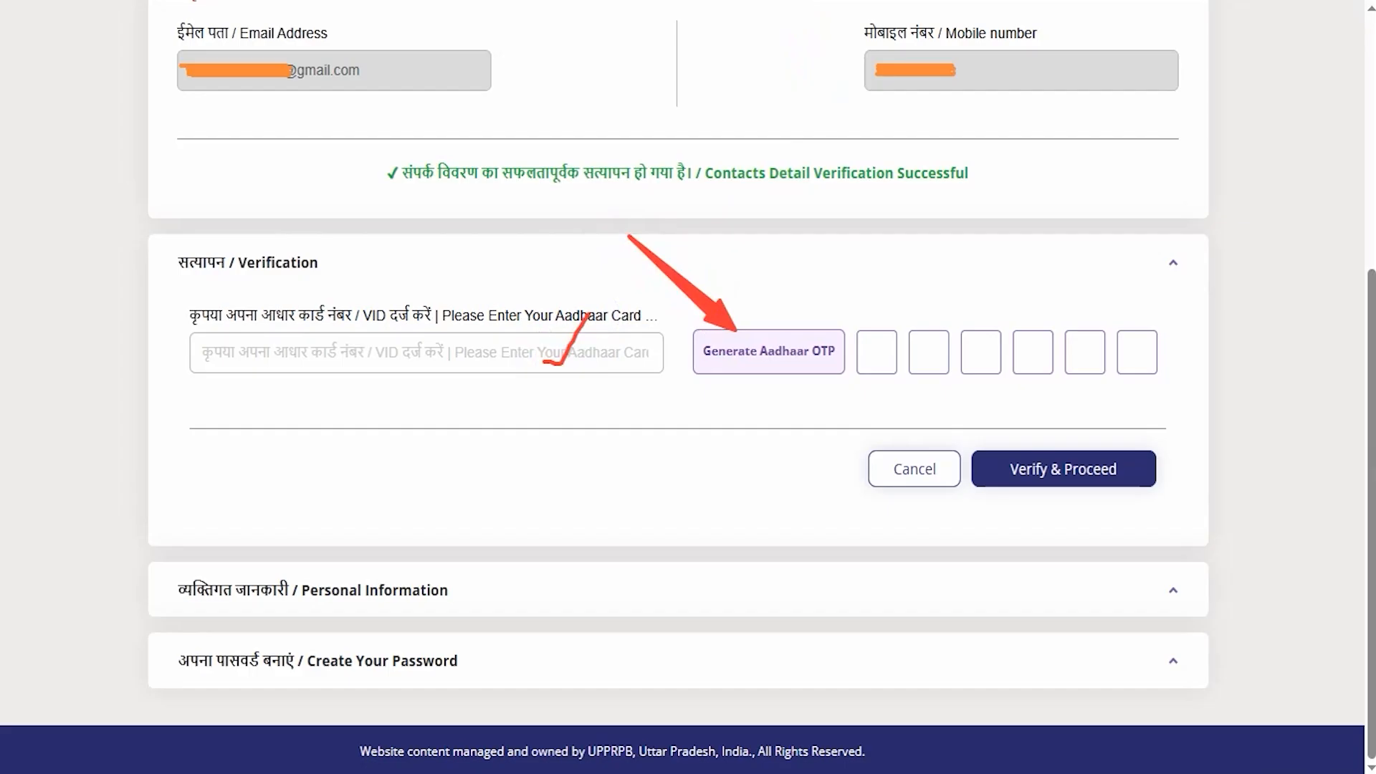
drag(884, 361, 1150, 351)
click(1077, 351)
drag(1269, 301, 1149, 453)
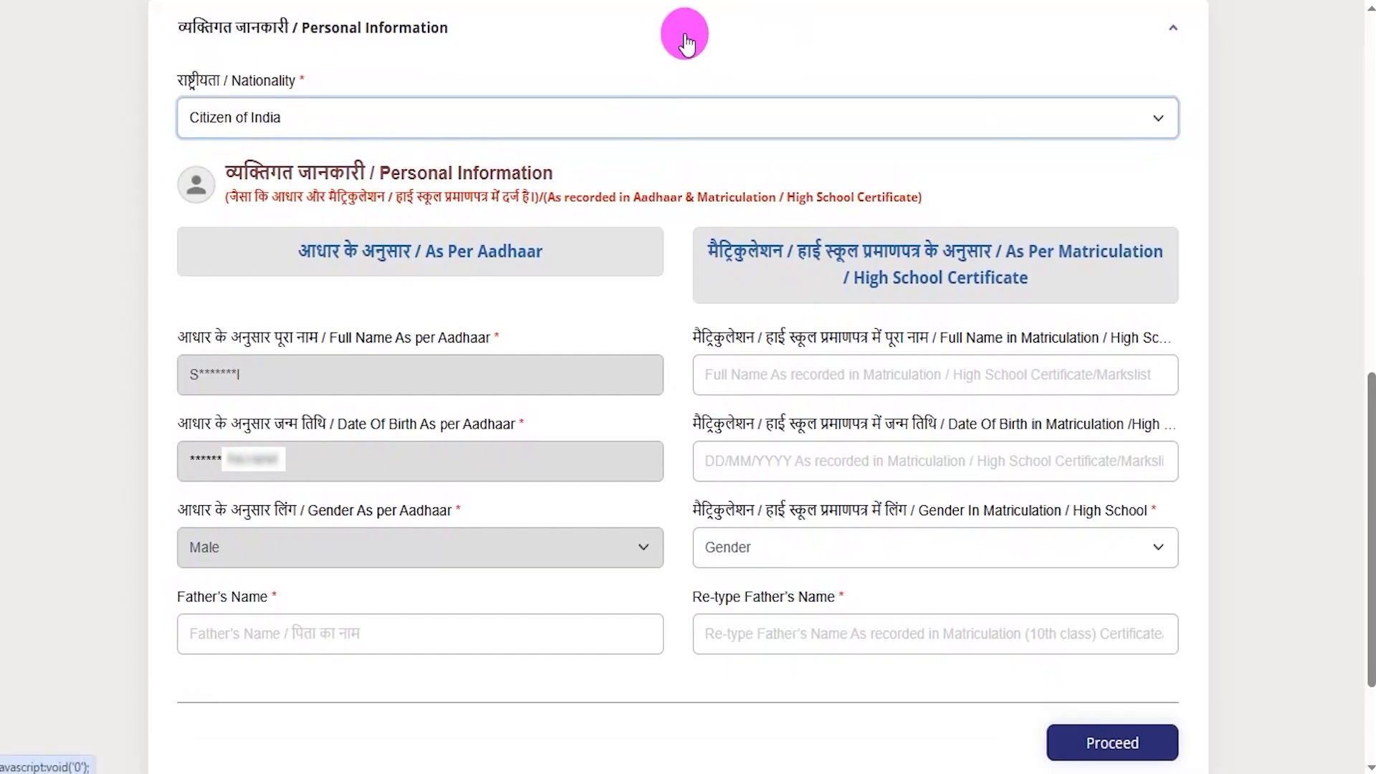
- Set nationality to Citizen of India and start filling in the father's name
click(325, 123)
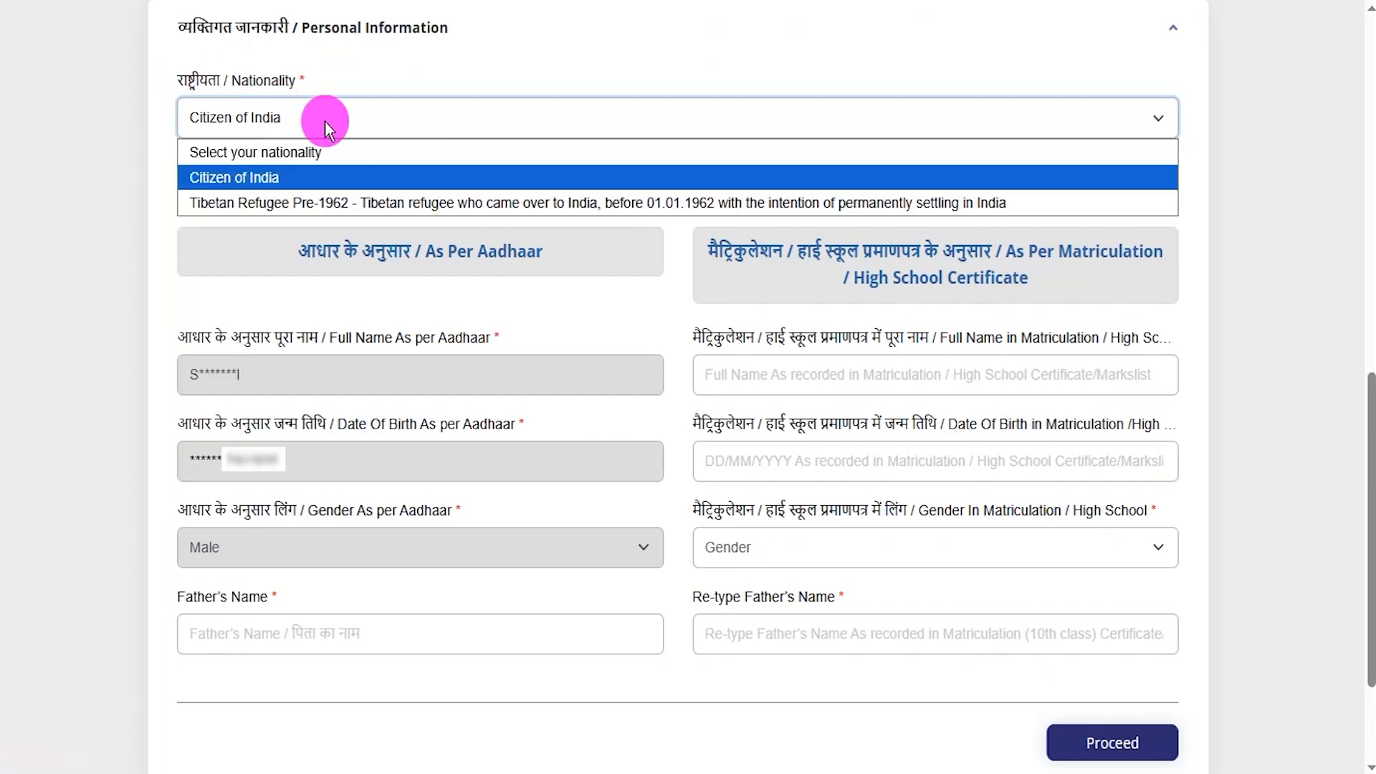
click(254, 177)
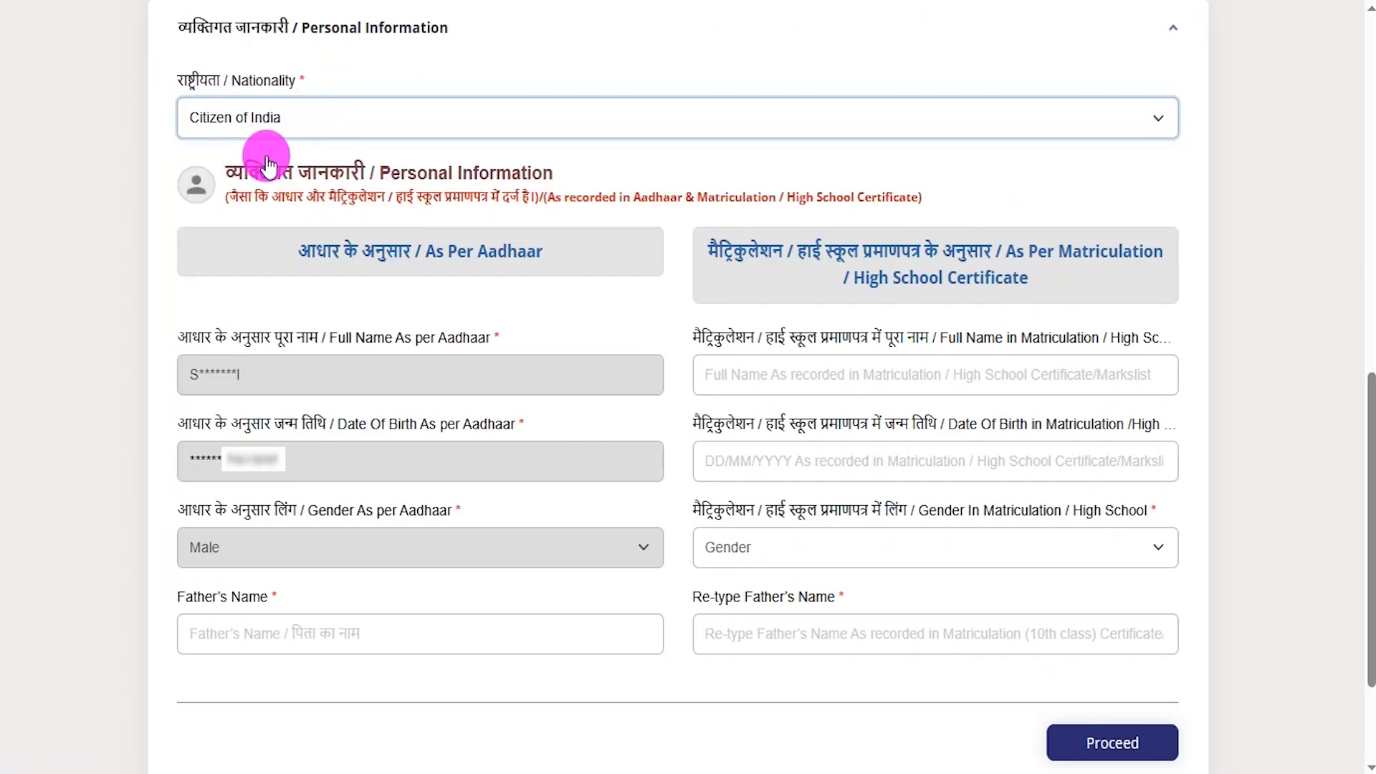
click(620, 1)
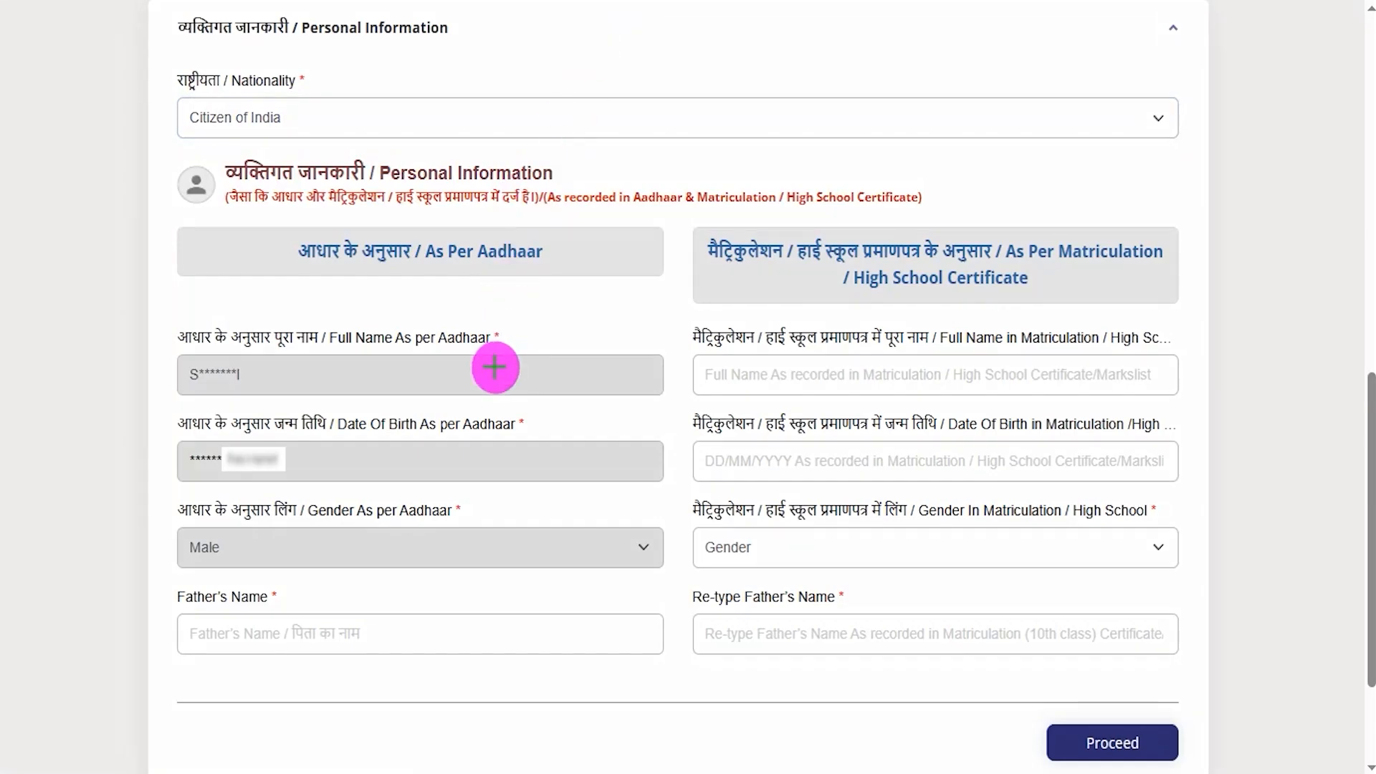
drag(495, 367, 537, 322)
drag(487, 462, 534, 429)
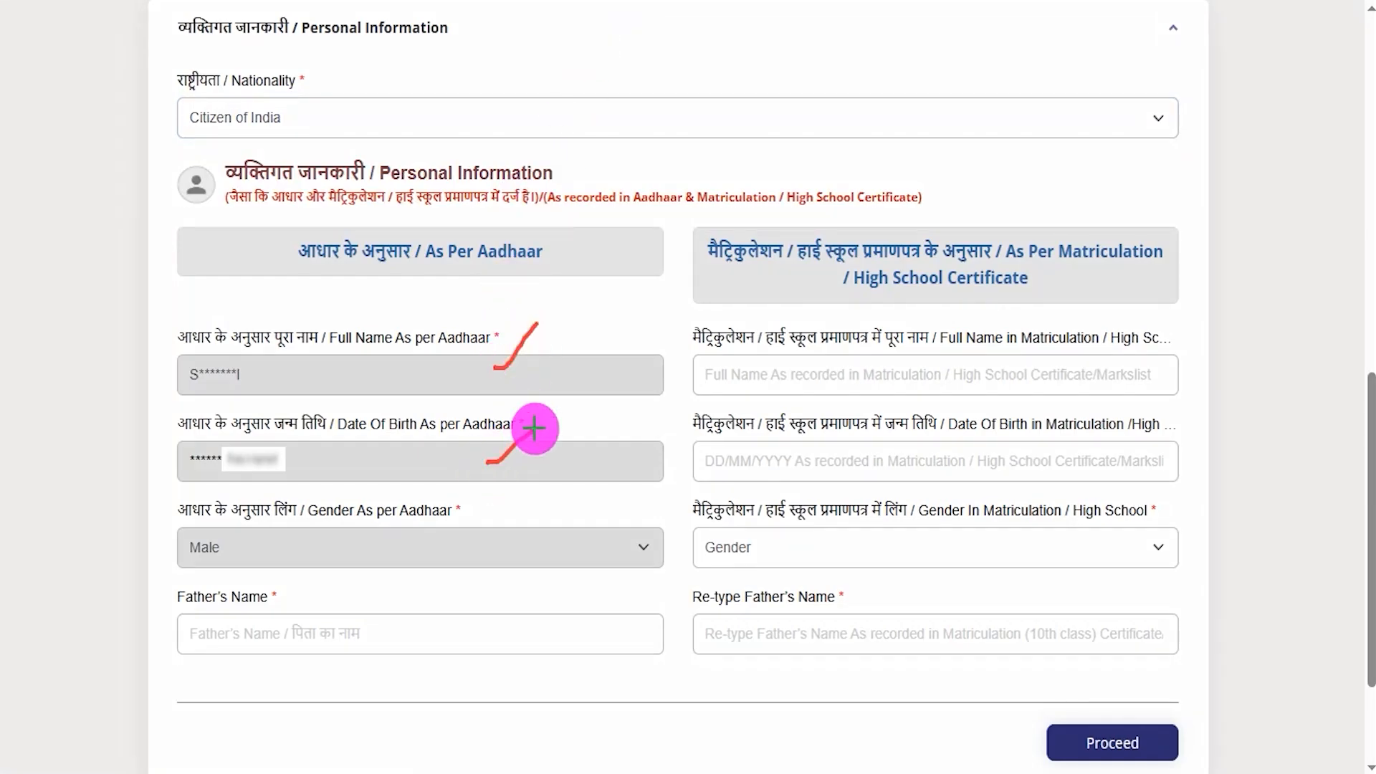
drag(453, 545, 544, 485)
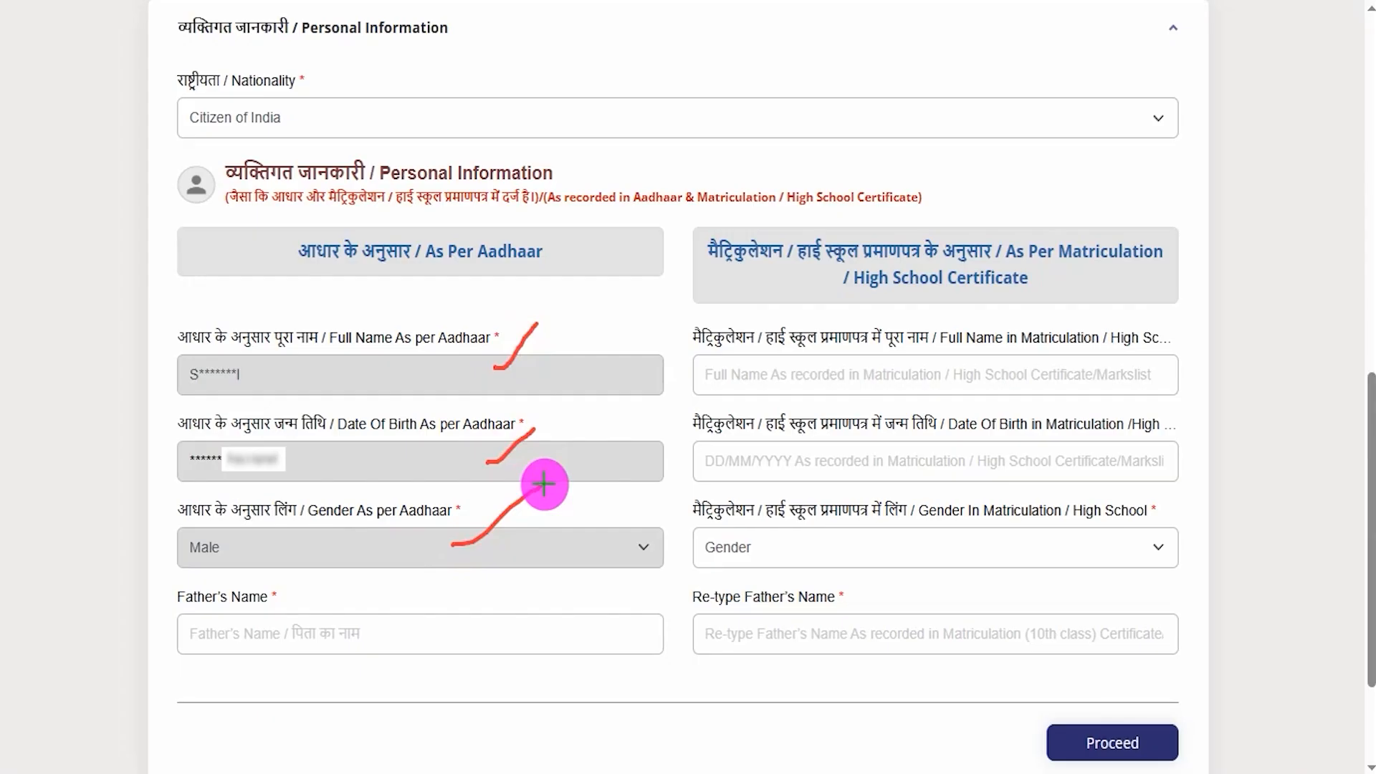
click(299, 632)
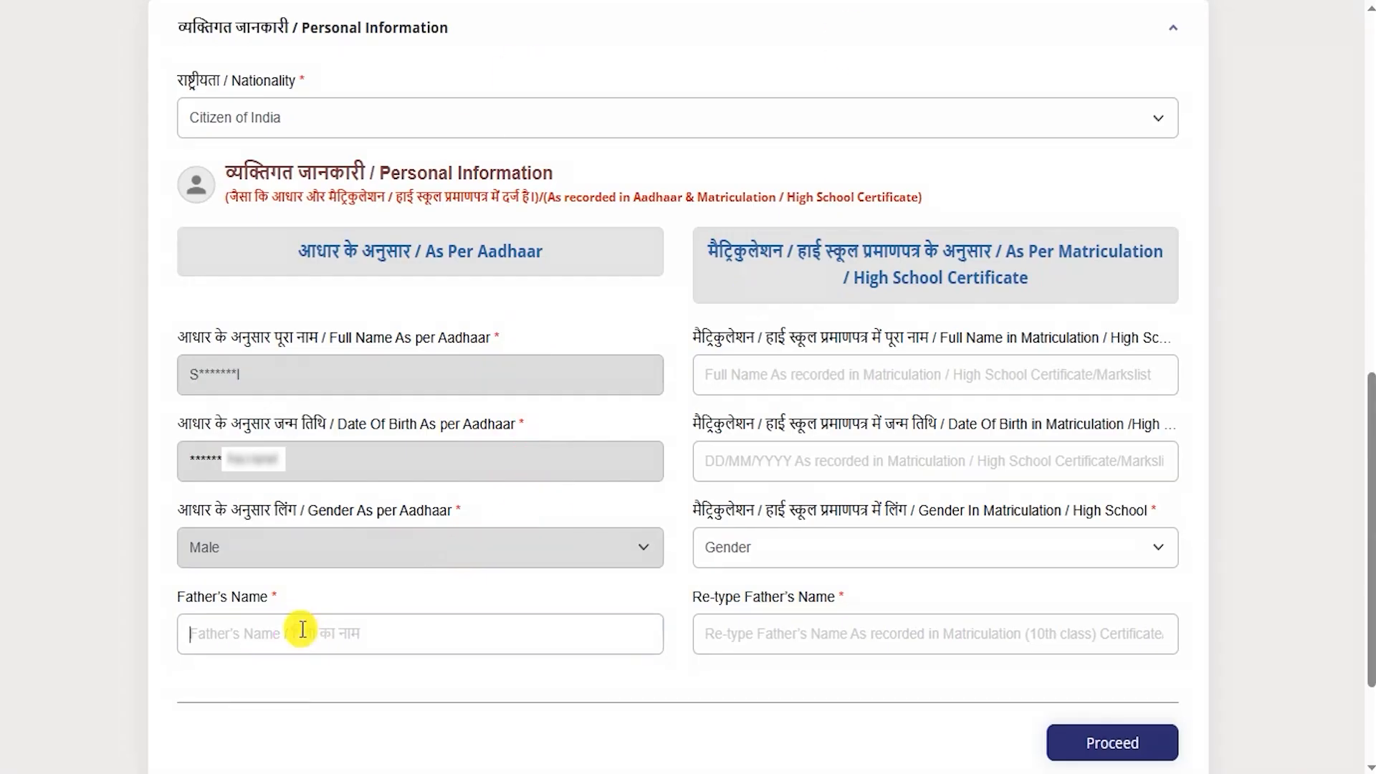
drag(213, 597, 254, 606)
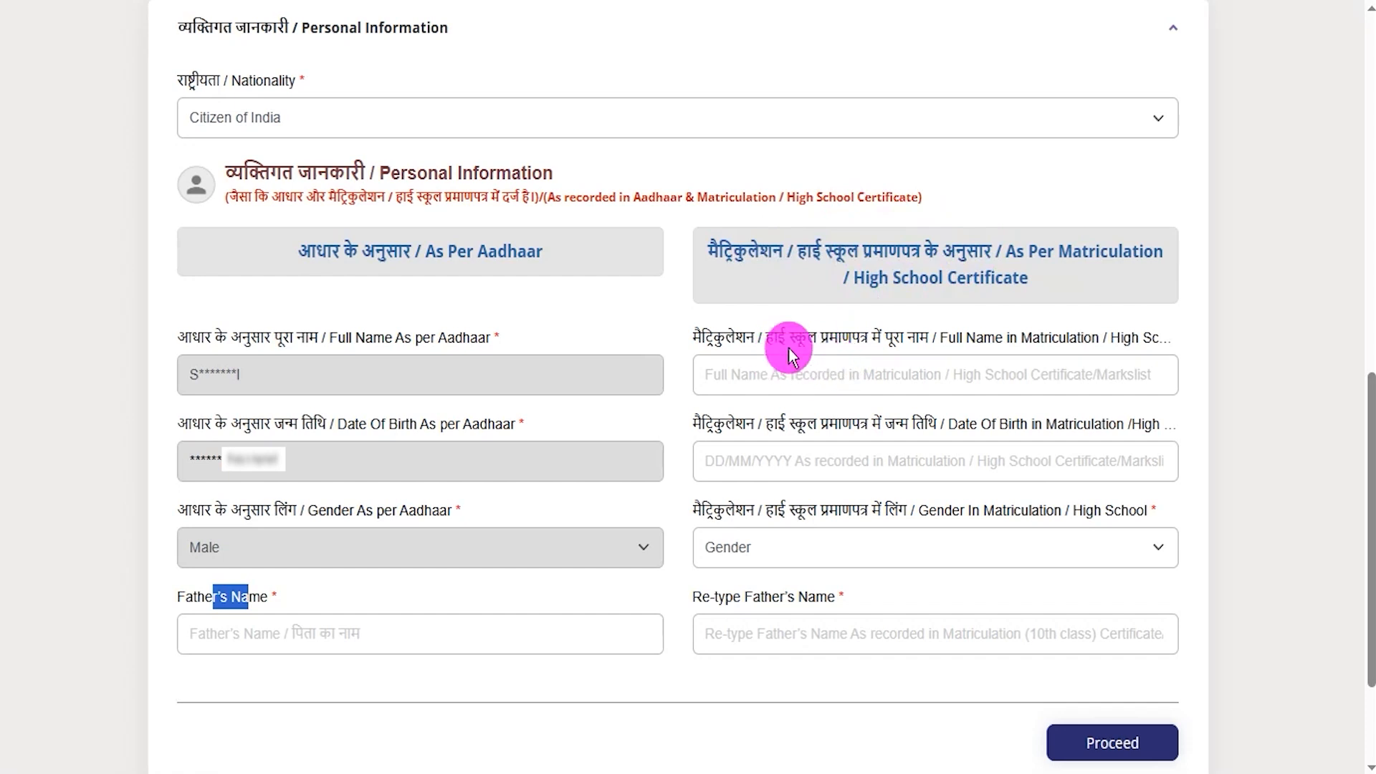
drag(779, 337, 866, 336)
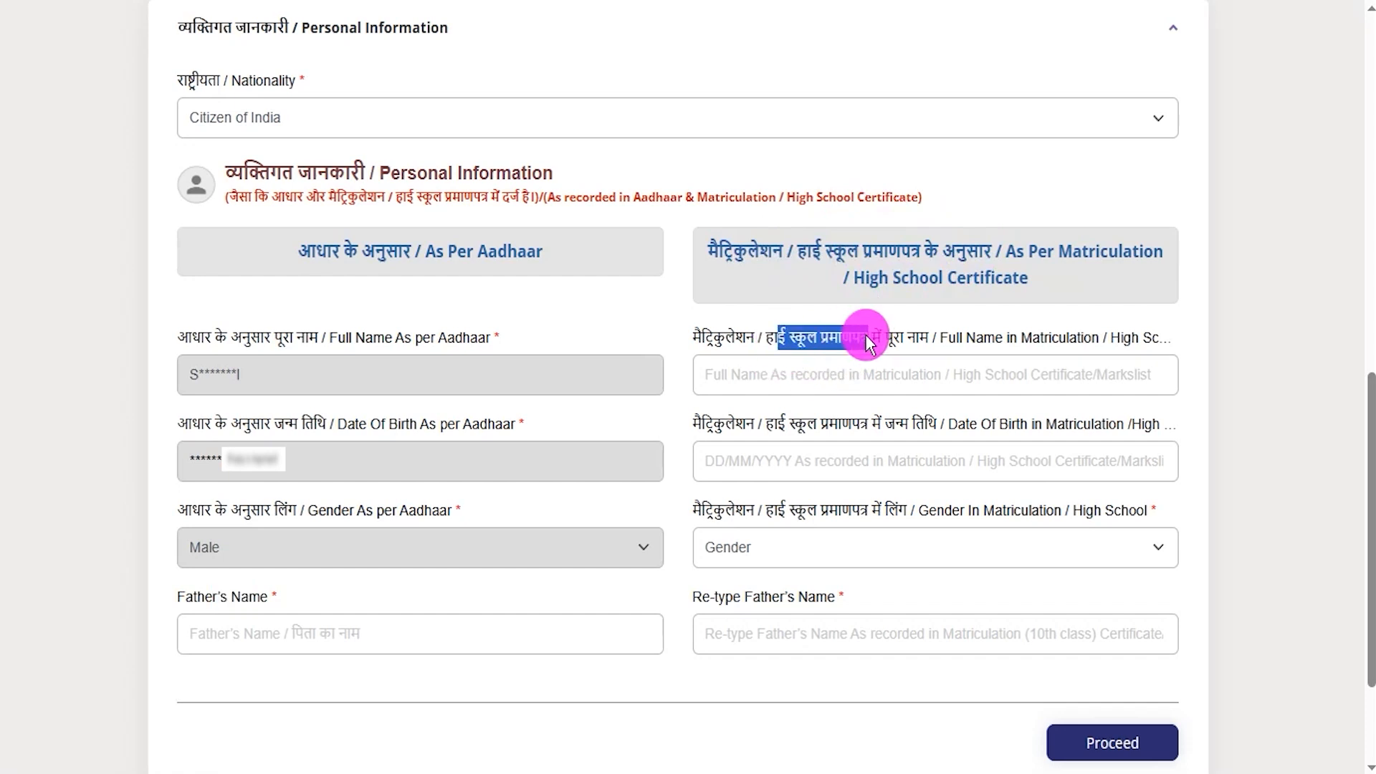
- Step through the matriculation full name, date of birth, gender and re-type father's name fields
click(807, 375)
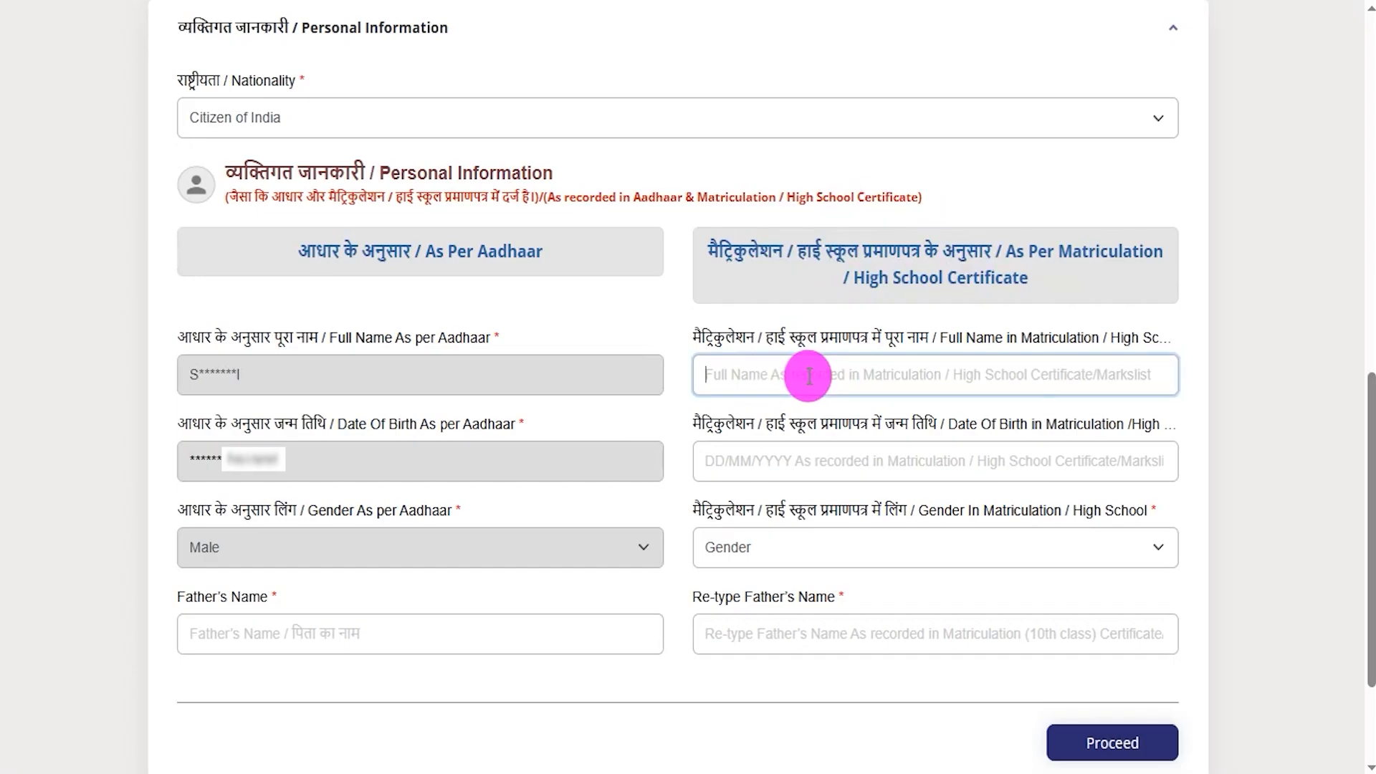
drag(700, 424, 894, 430)
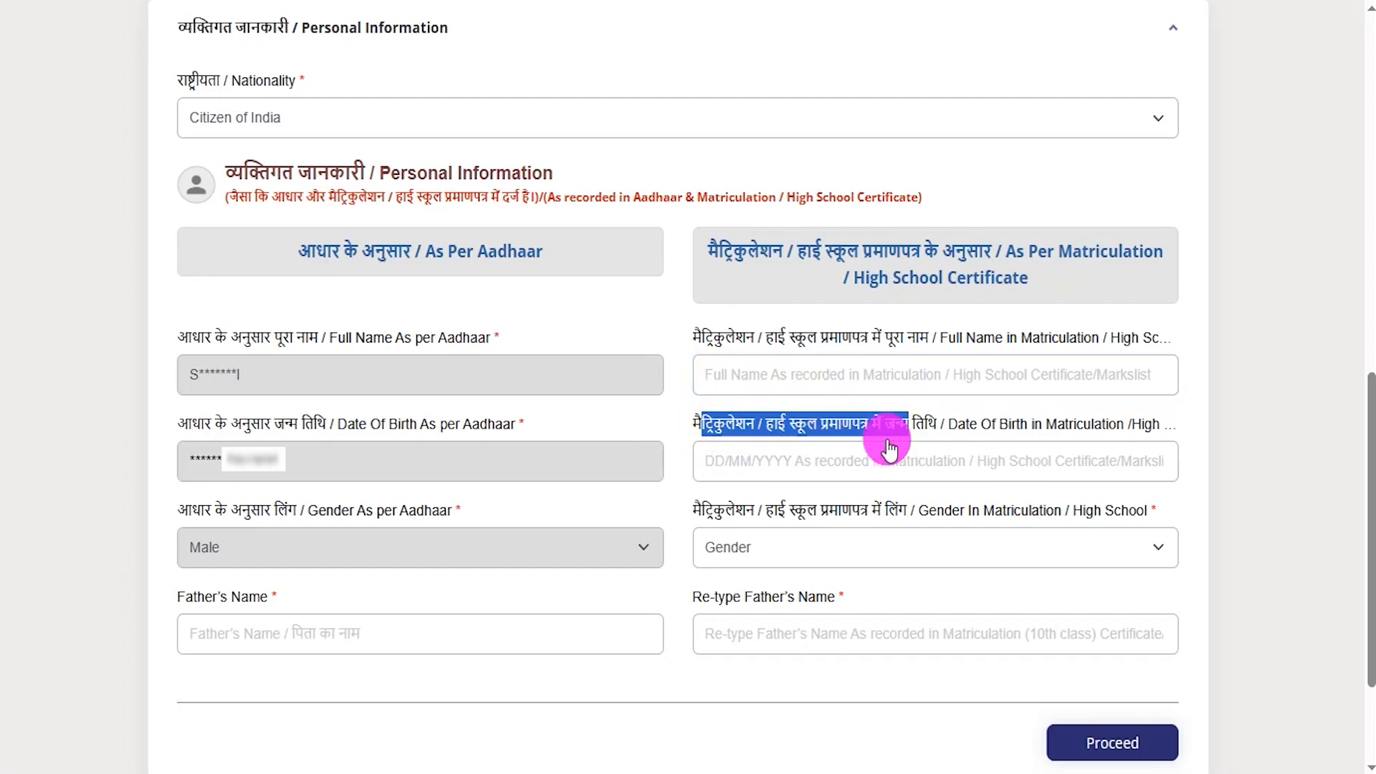
click(858, 463)
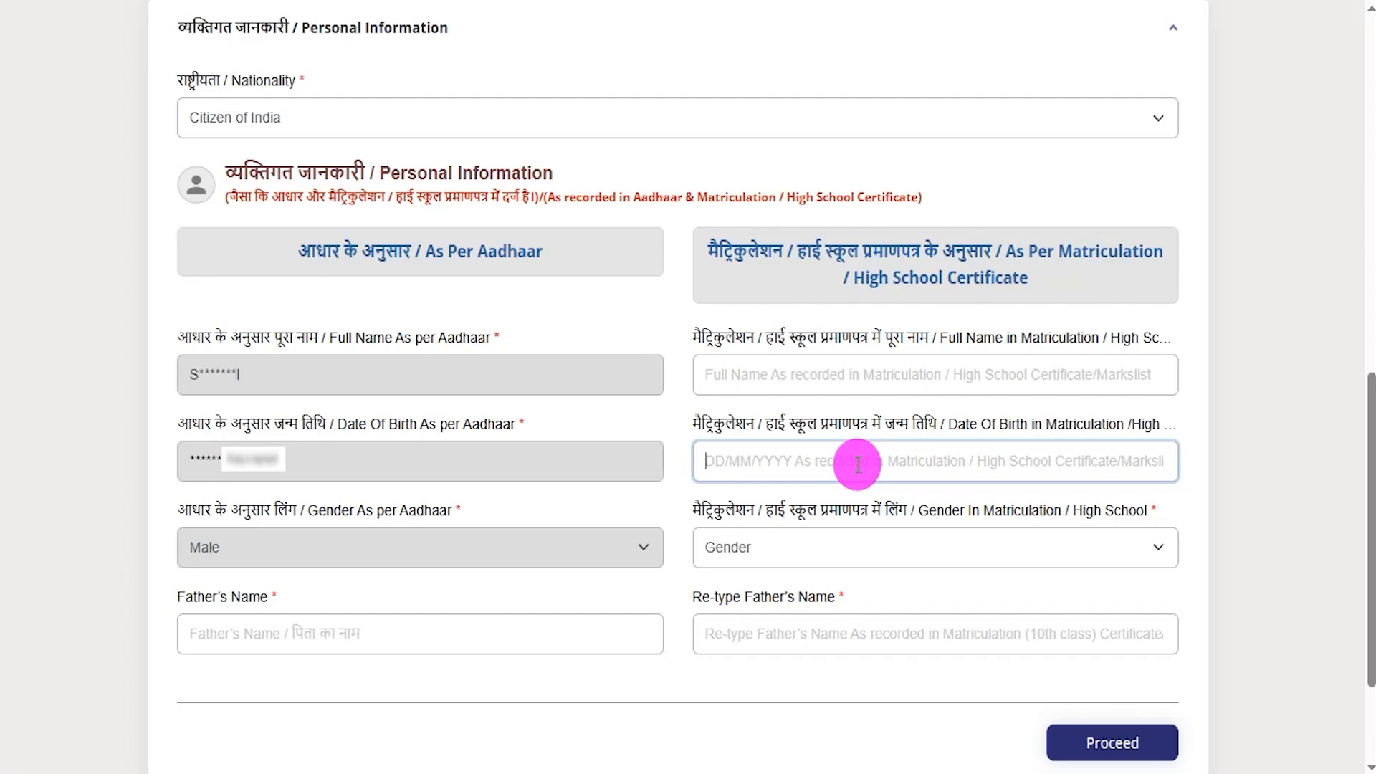
click(855, 543)
click(747, 583)
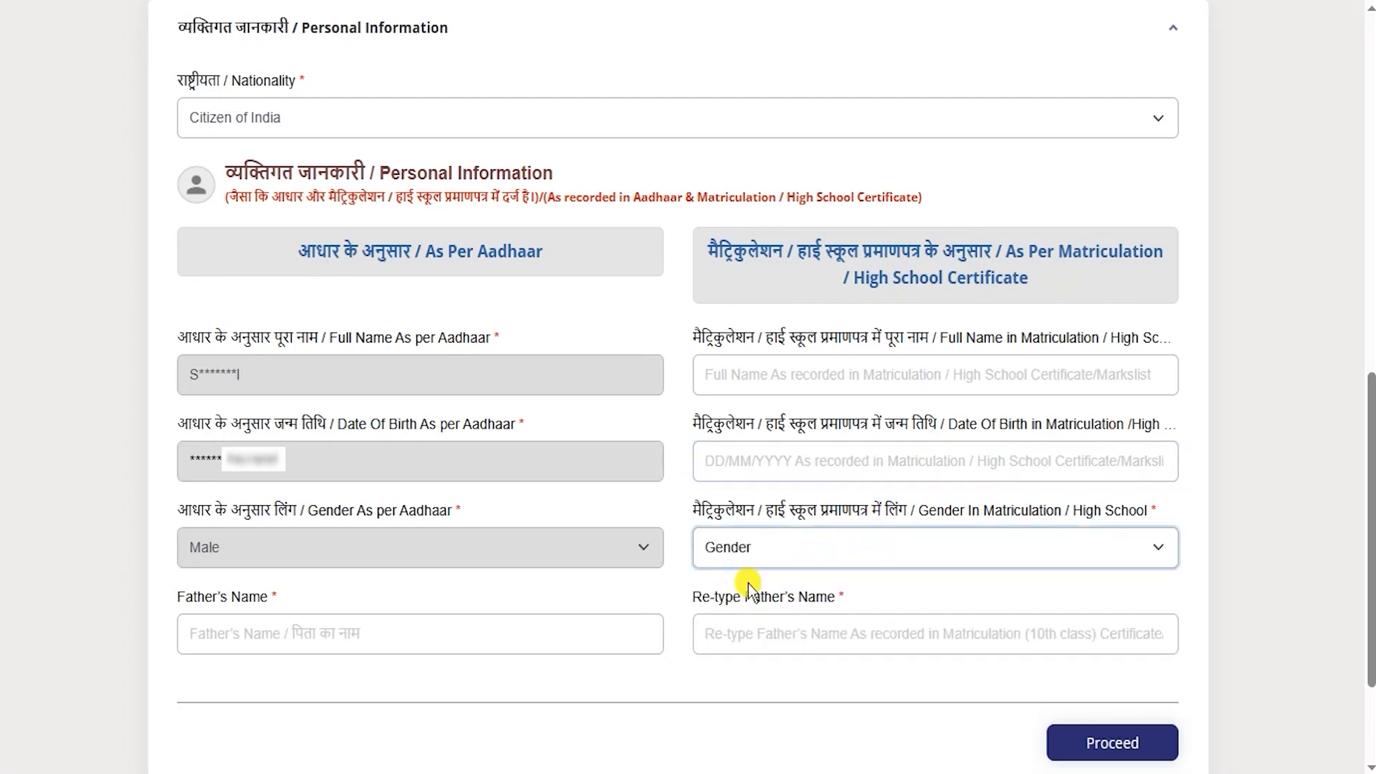
drag(719, 615, 751, 602)
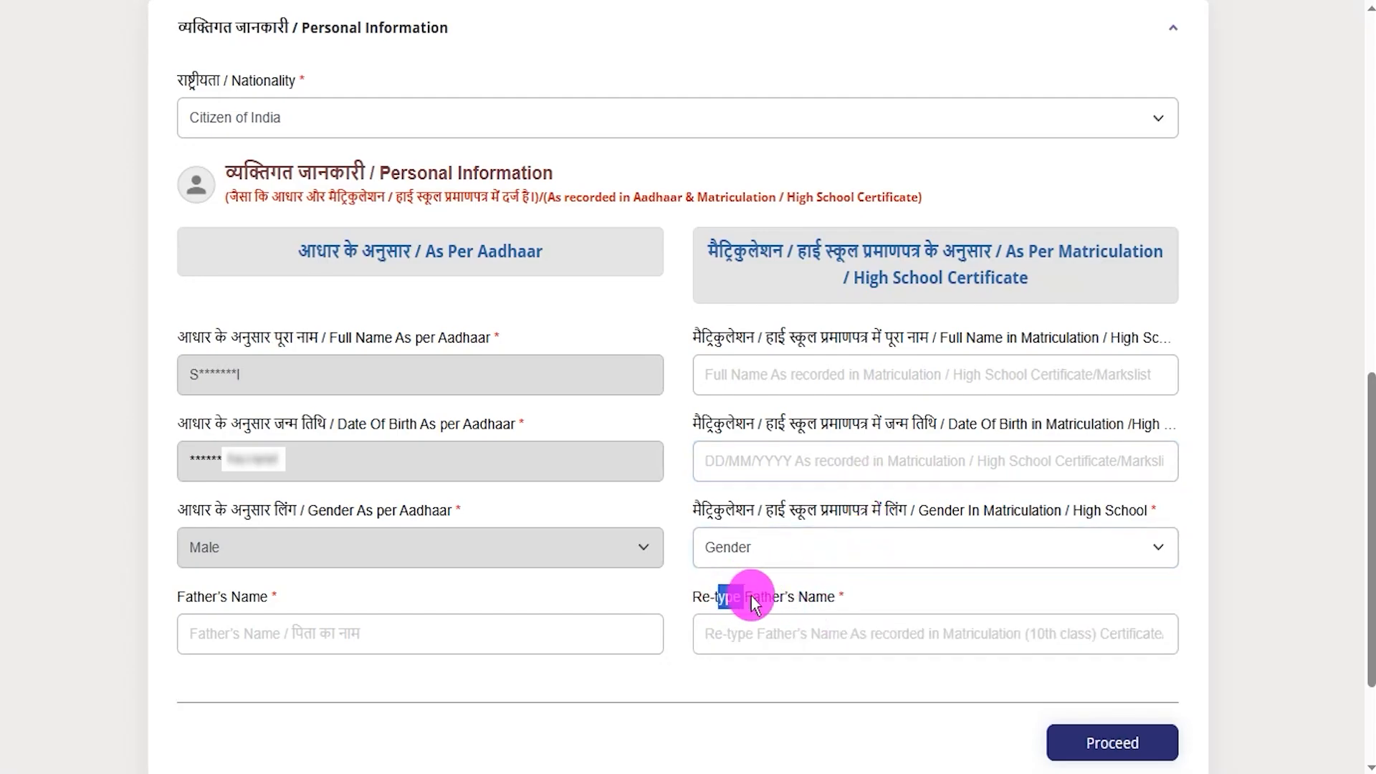
click(789, 632)
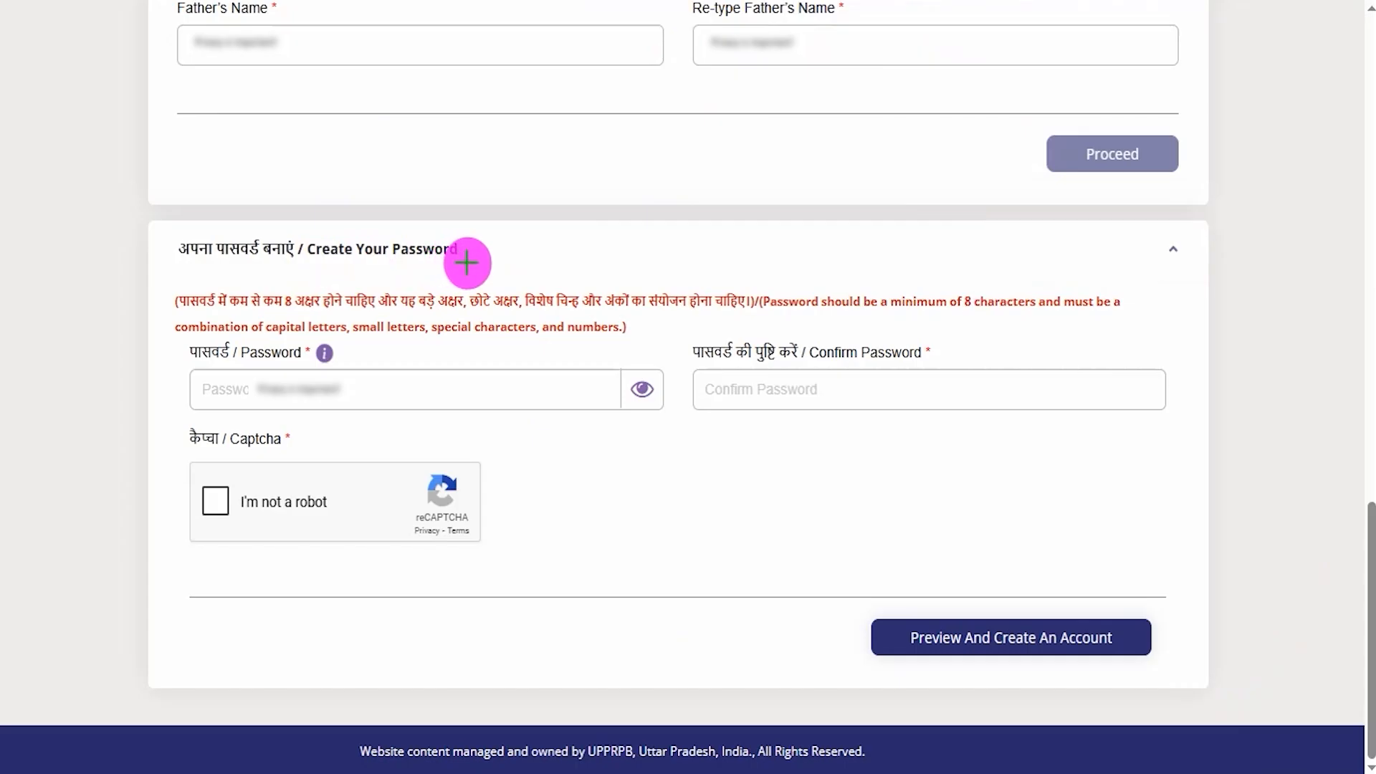
- Enter an account password of at least 8 characters in Create Your Password
drag(466, 259, 516, 221)
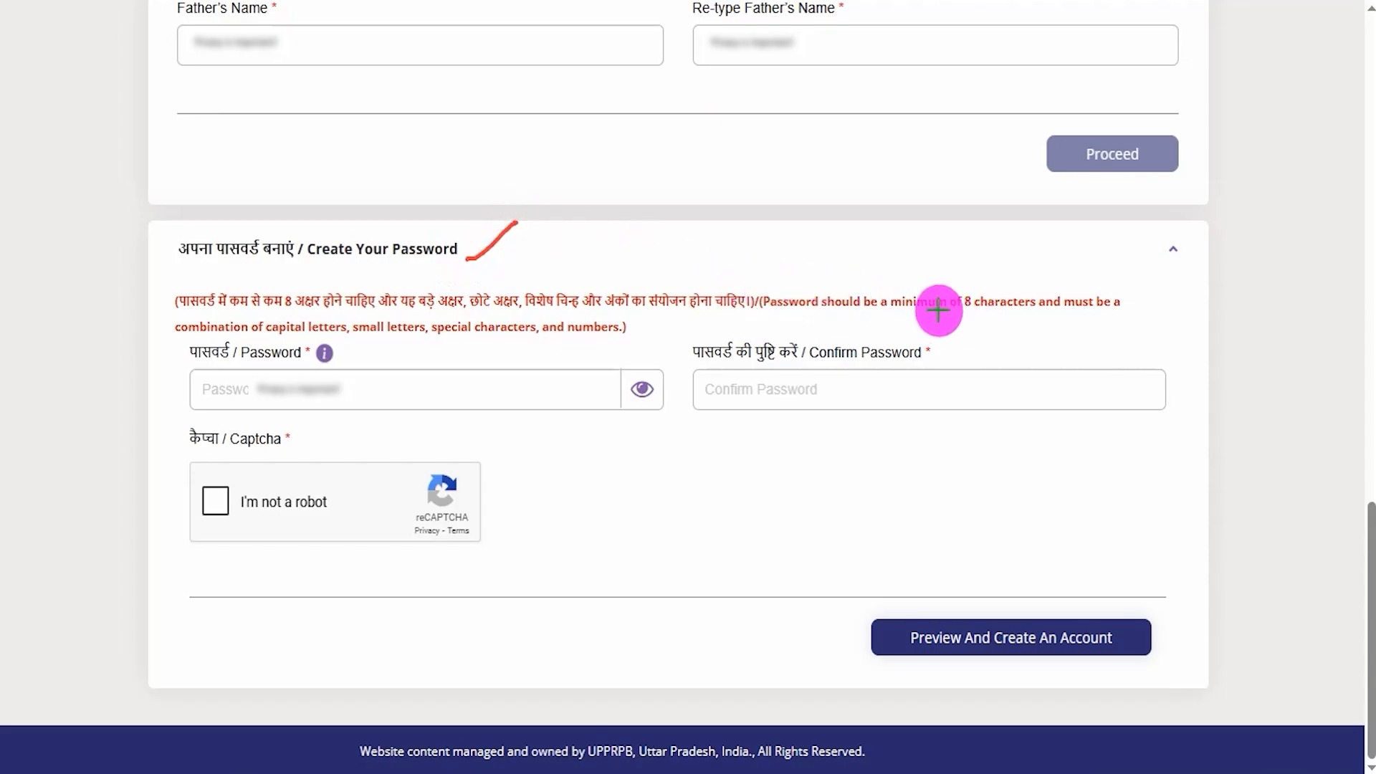
drag(936, 313, 1025, 316)
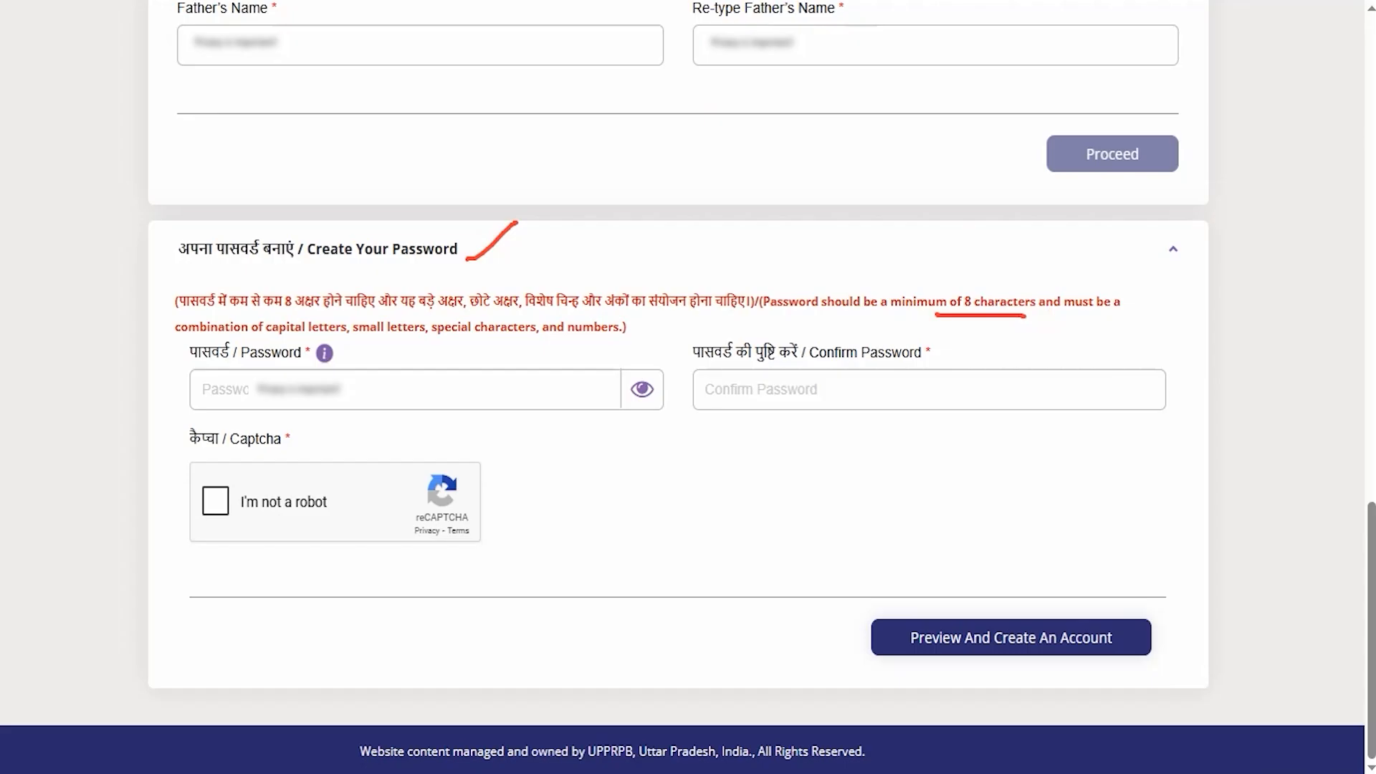
click(251, 389)
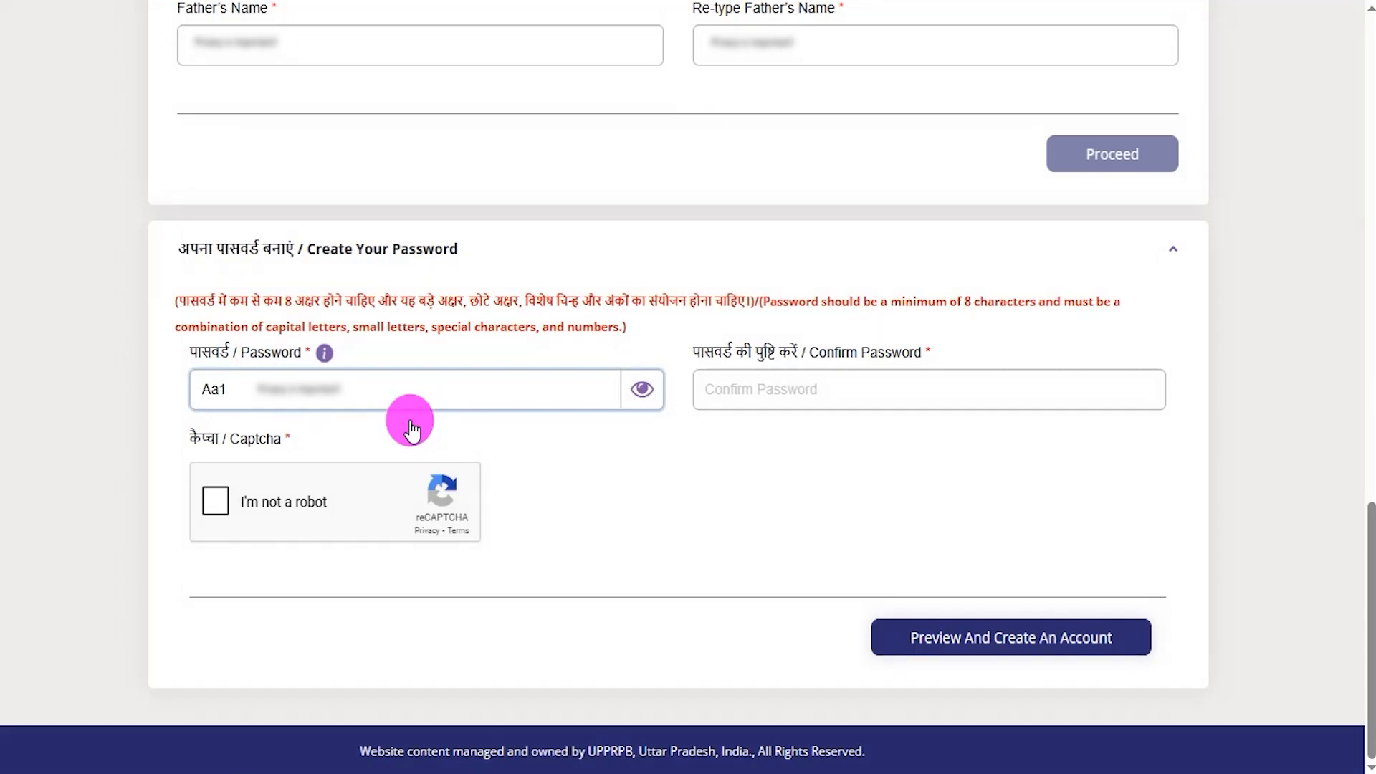
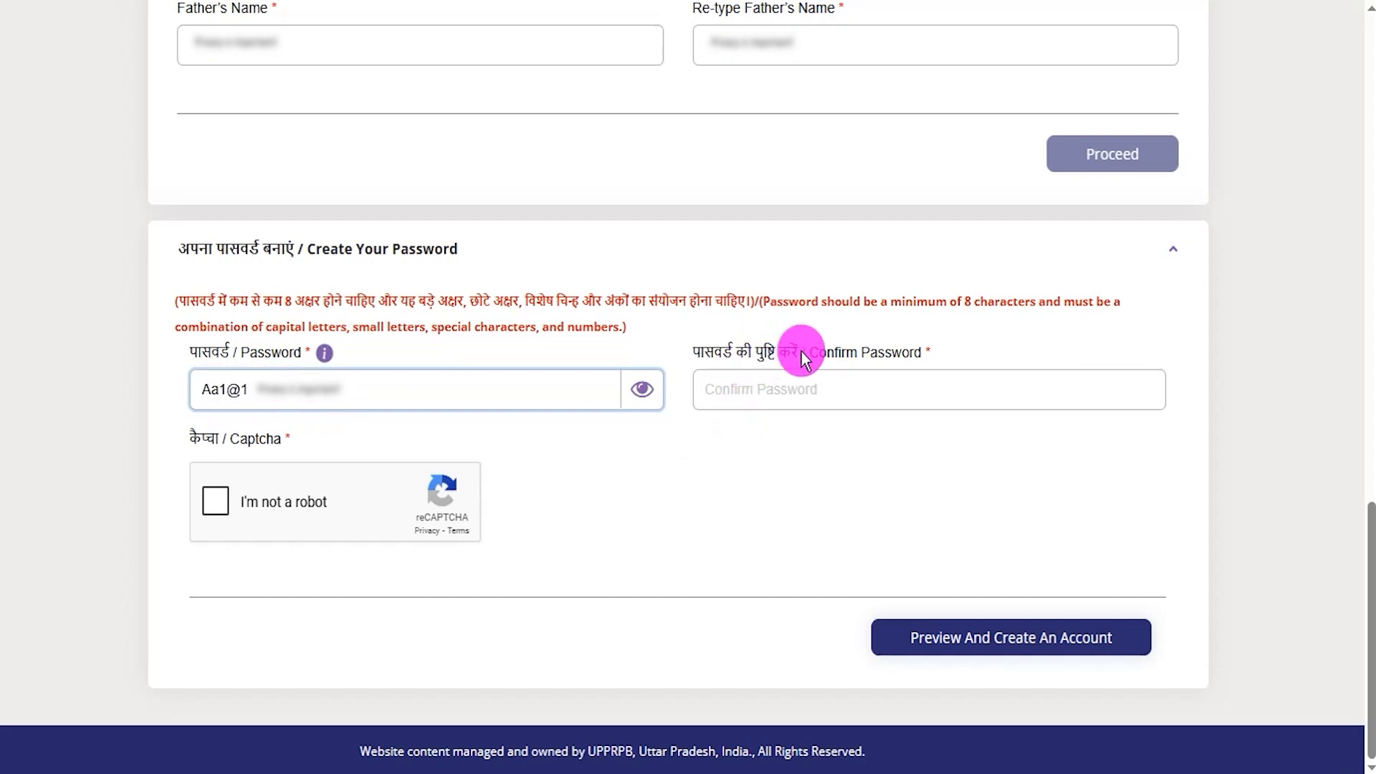
- Move to Confirm Password, pass the I'm not a robot check, and open the Account Details preview
click(824, 378)
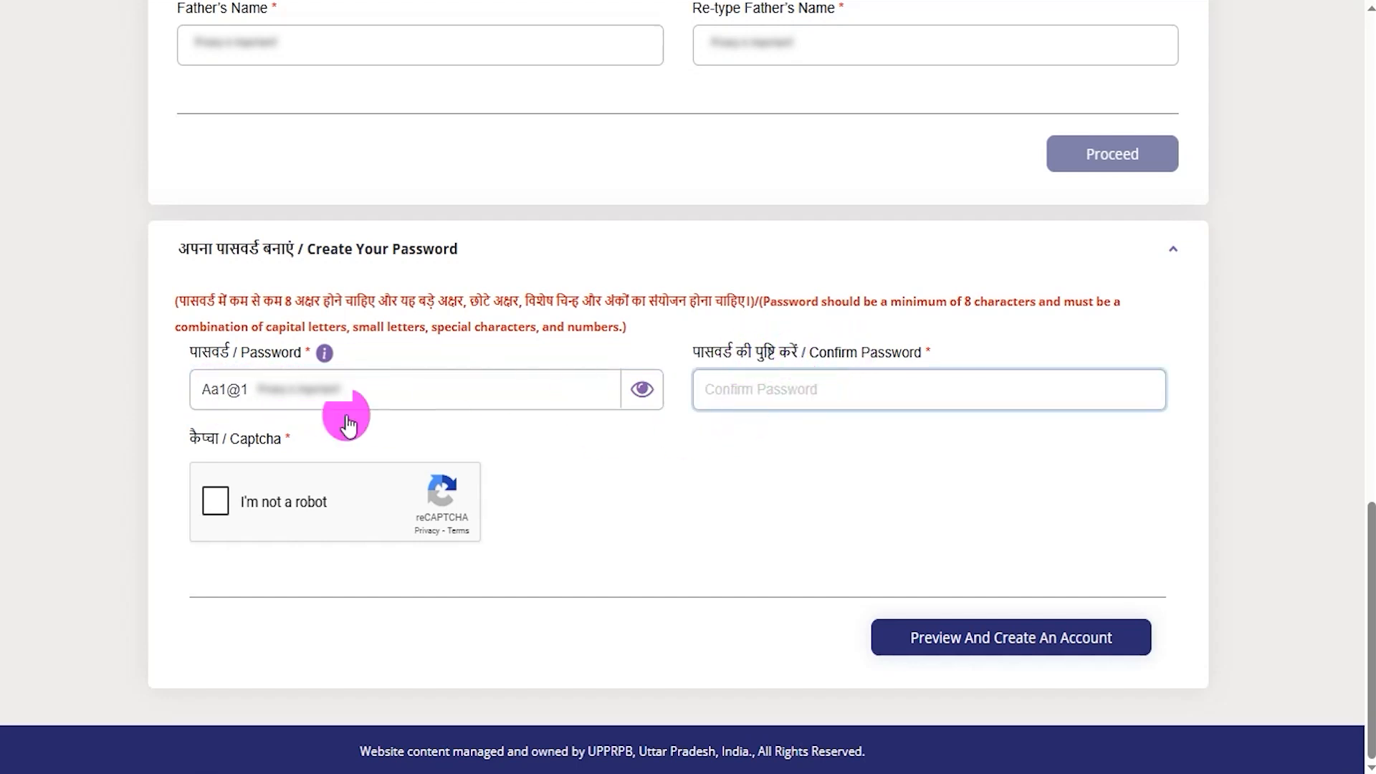
click(217, 501)
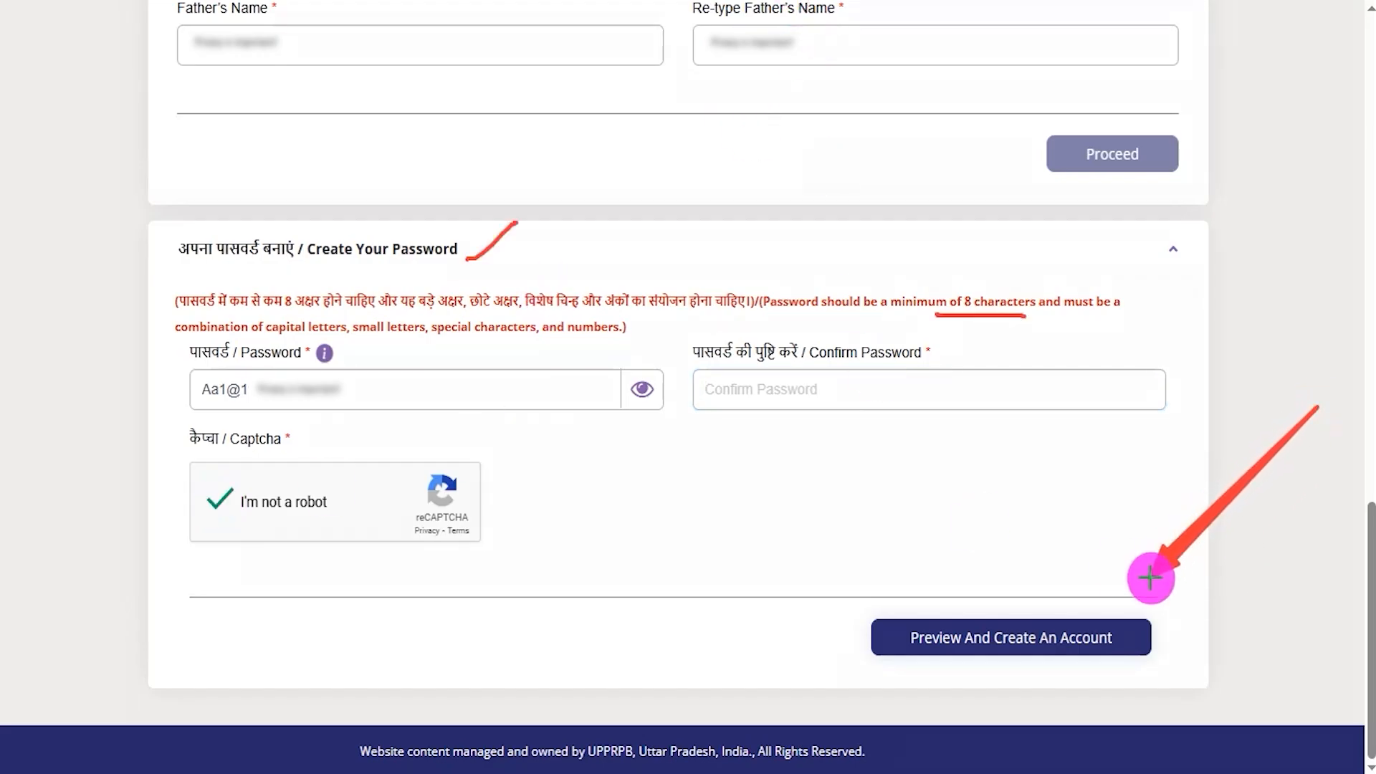
click(1010, 637)
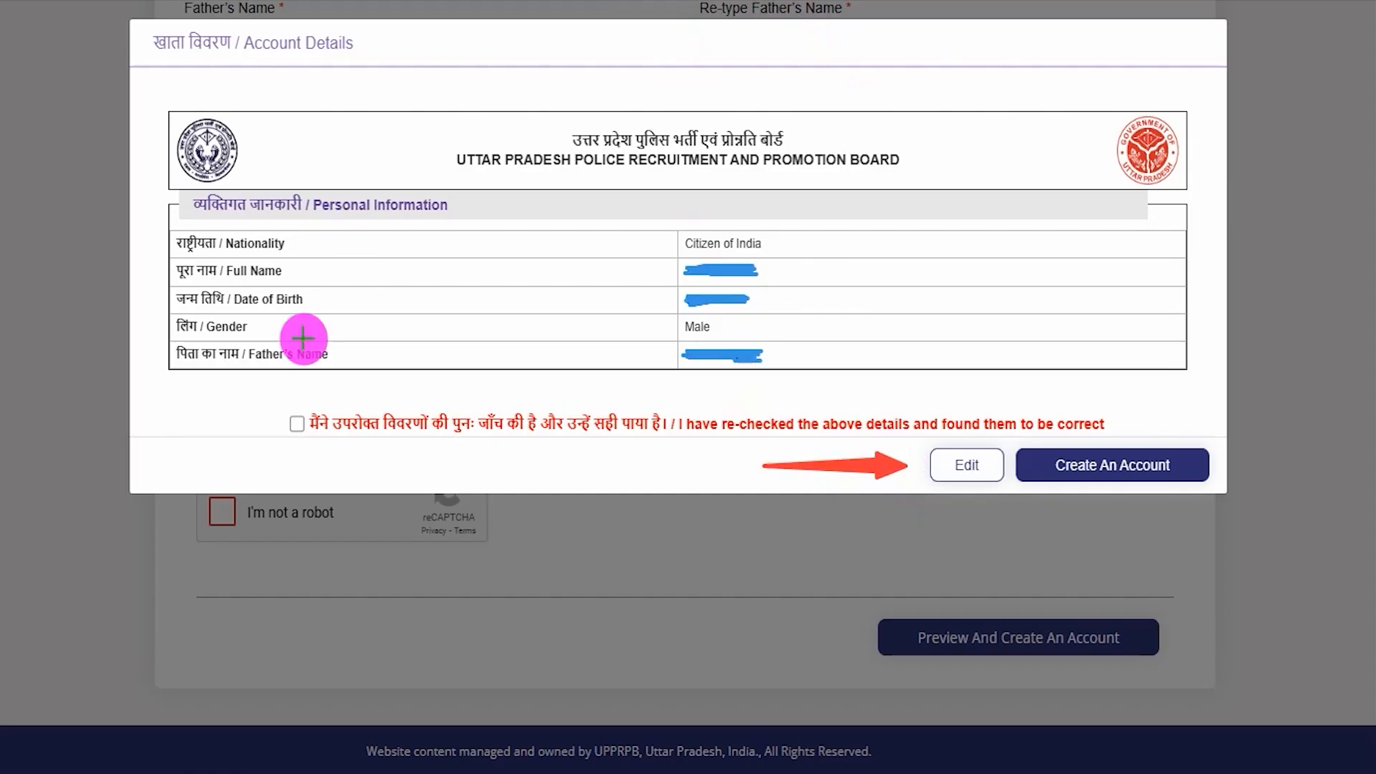
- Accept the re-checked details confirmation and create the account, proceeding past the information popup
drag(297, 427, 325, 391)
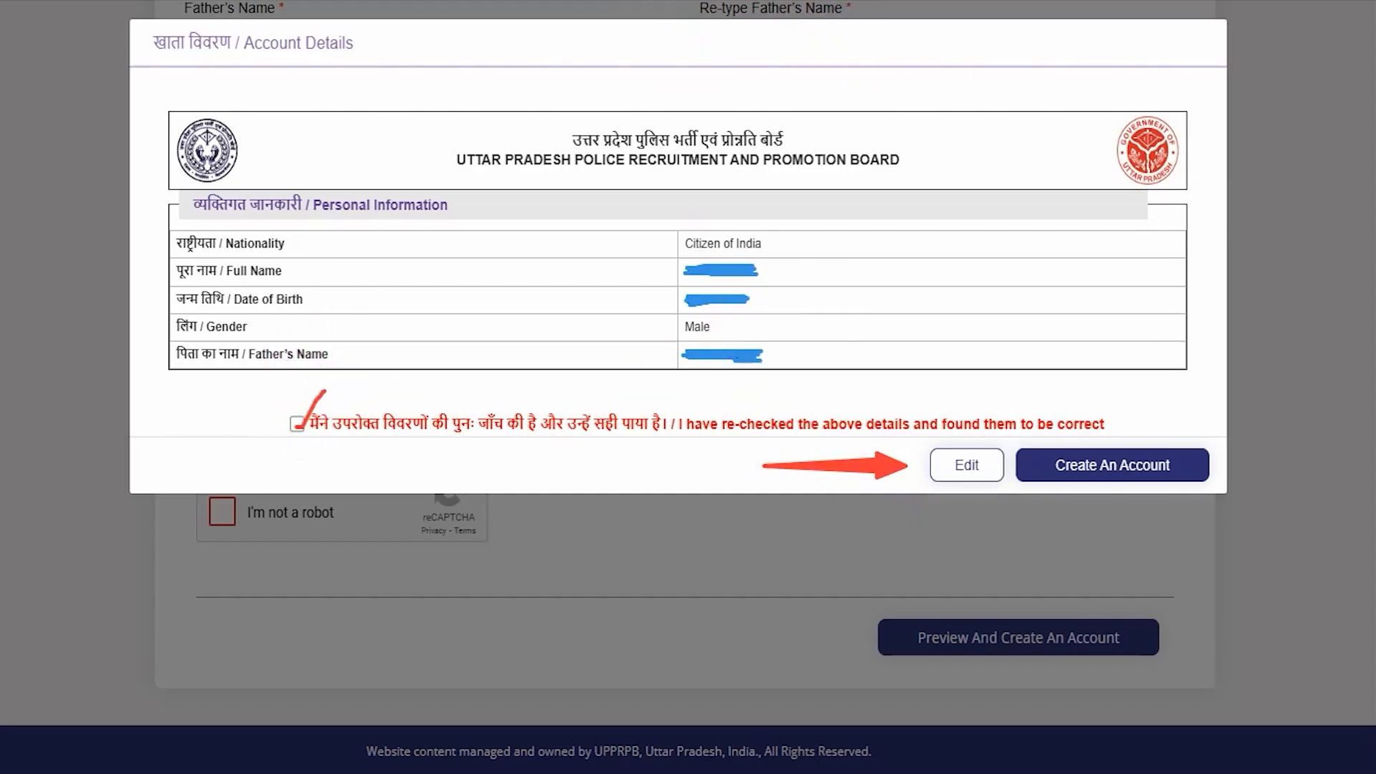
drag(1191, 227, 1152, 416)
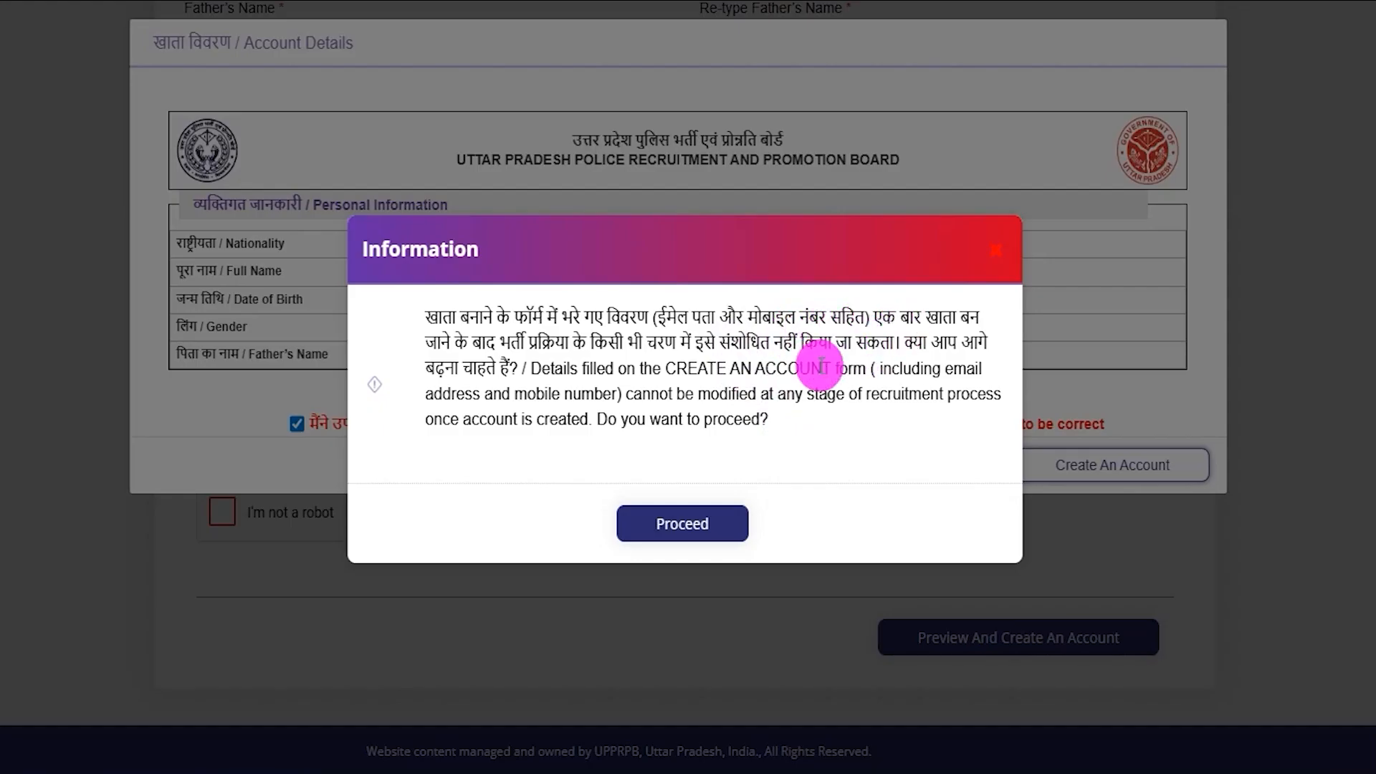
click(711, 522)
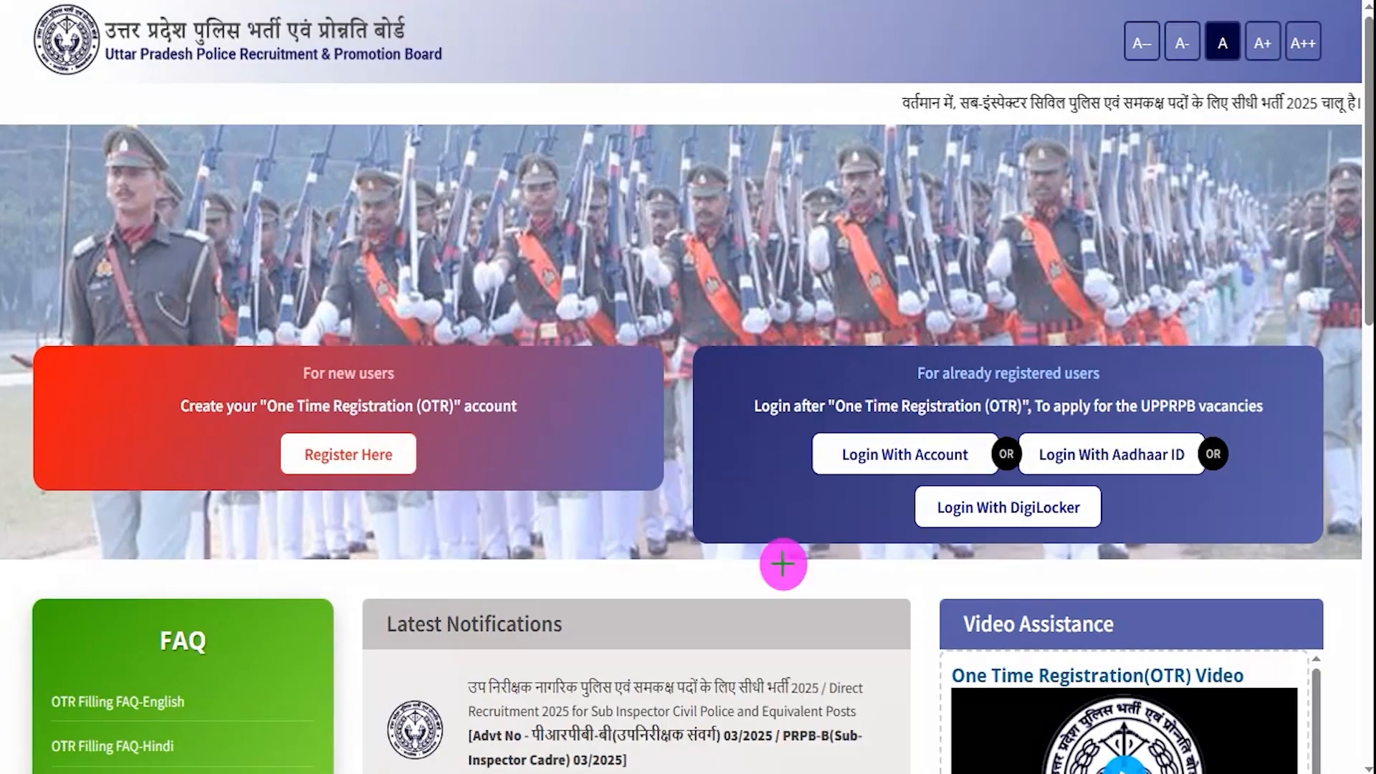
- Review the account, Aadhaar ID and DigiLocker login options, then choose Login With Account
mouse_move(707, 358)
mouse_down()
mouse_move(1214, 467)
mouse_move(1292, 542)
mouse_up()
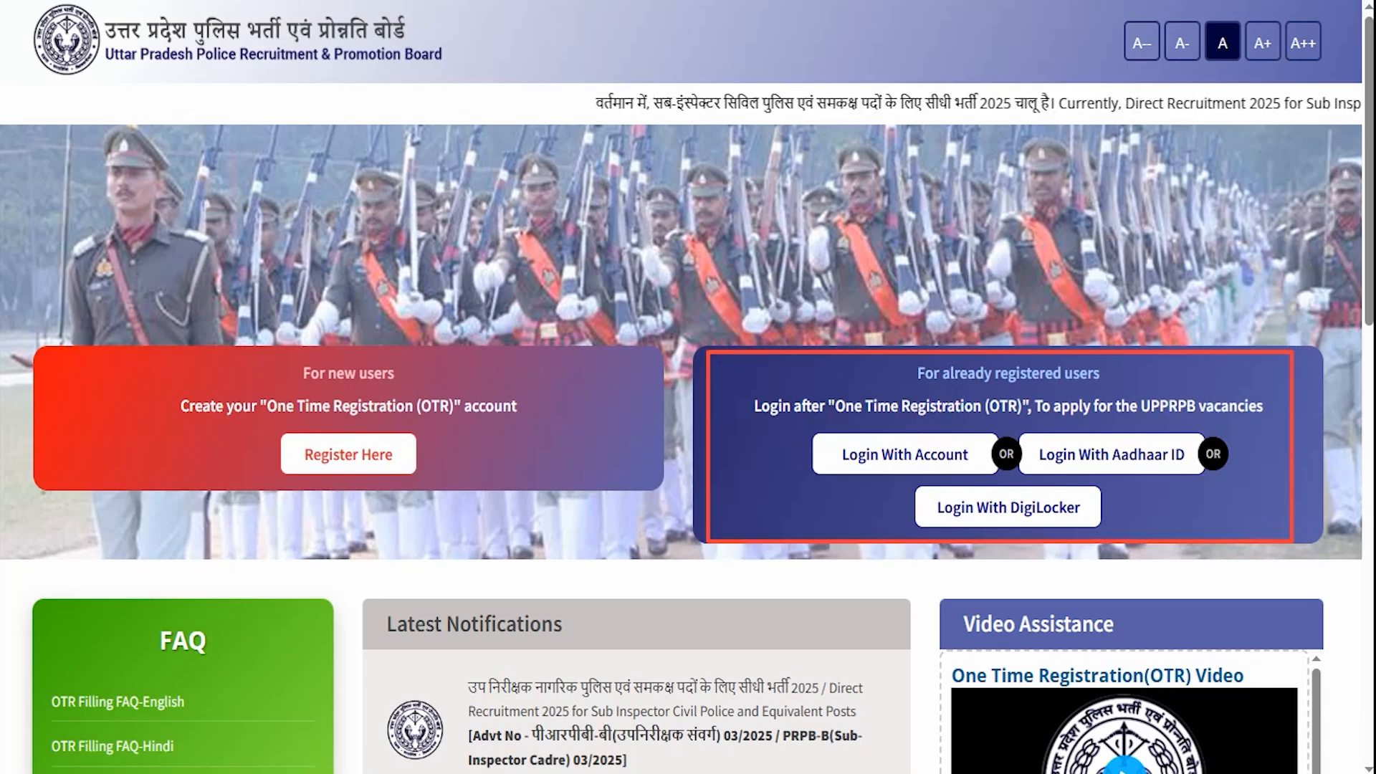
drag(969, 450, 996, 428)
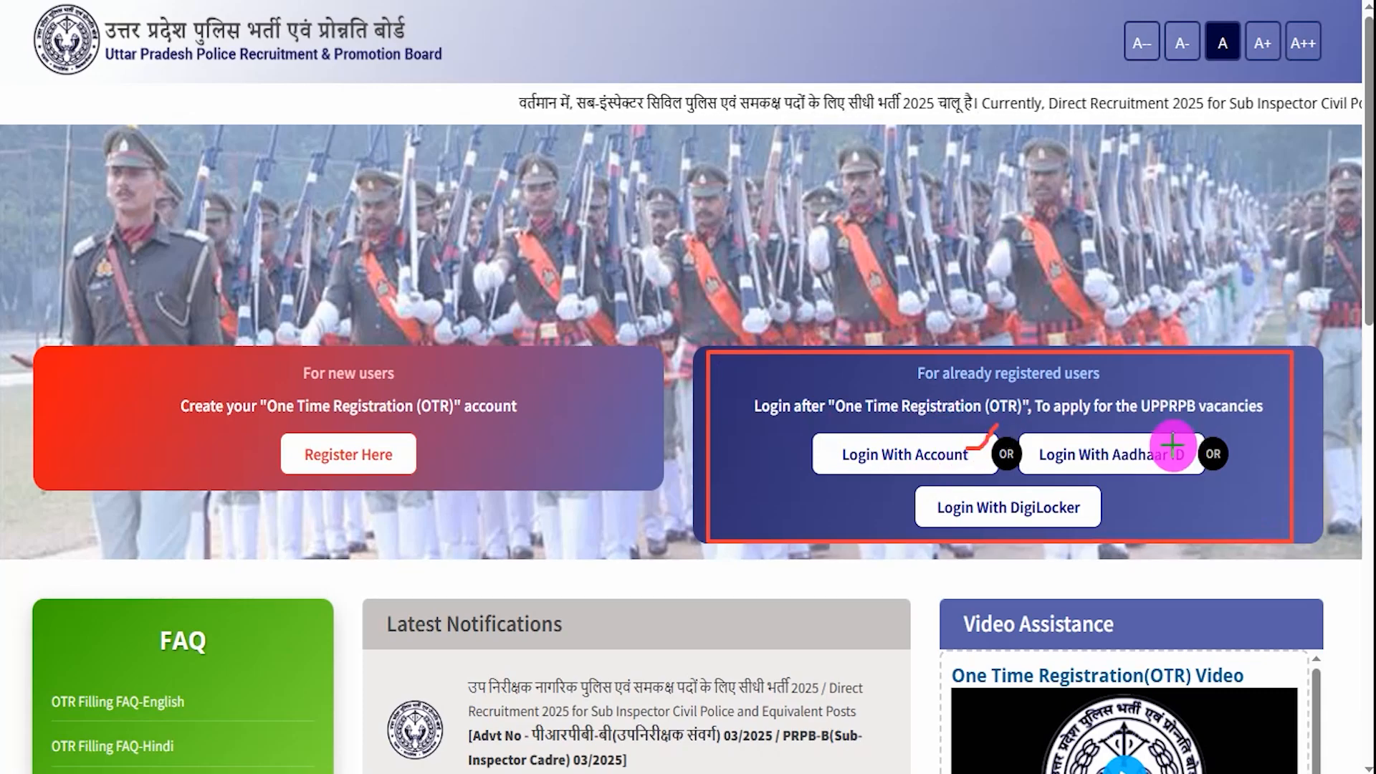
drag(1172, 444, 1198, 426)
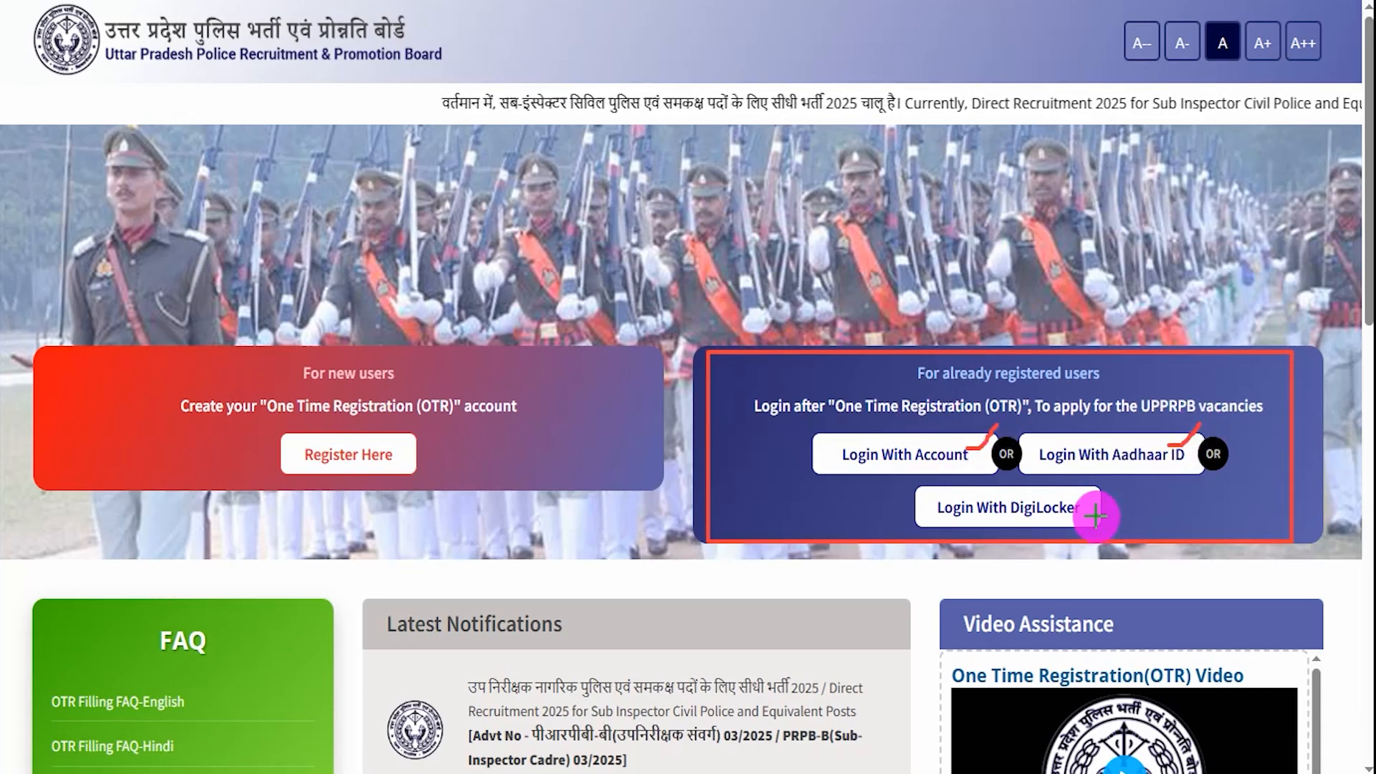
drag(1091, 514, 1124, 493)
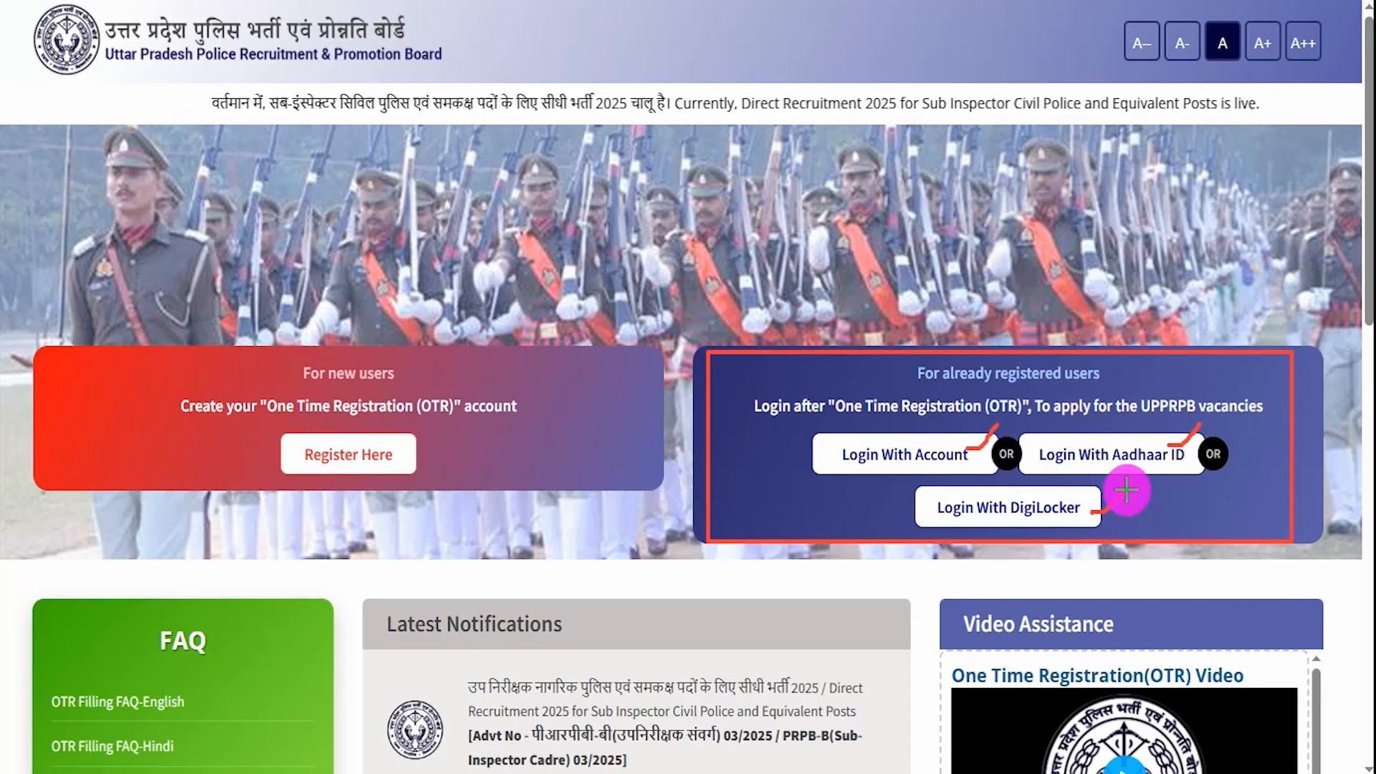
click(947, 439)
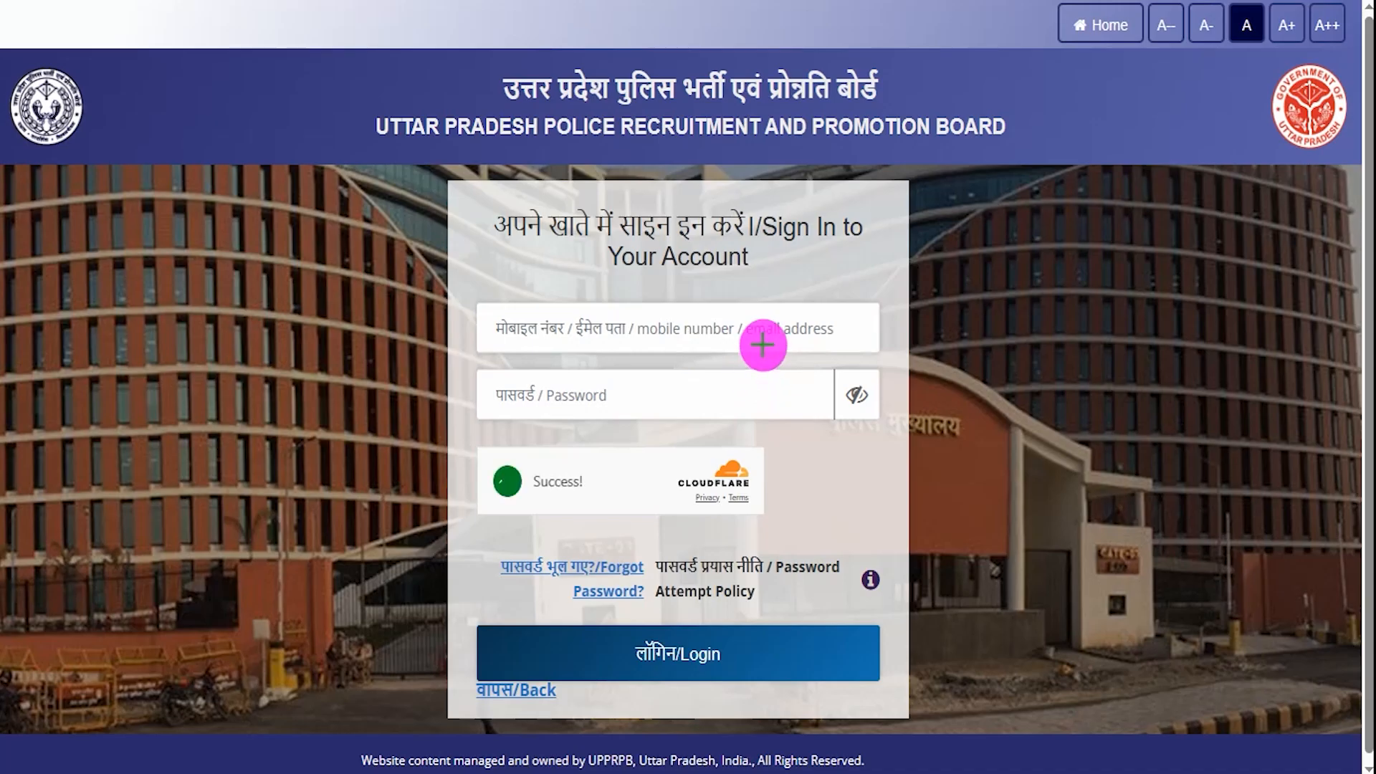
- Fill in the mobile number or e-mail and password, then log in
click(806, 300)
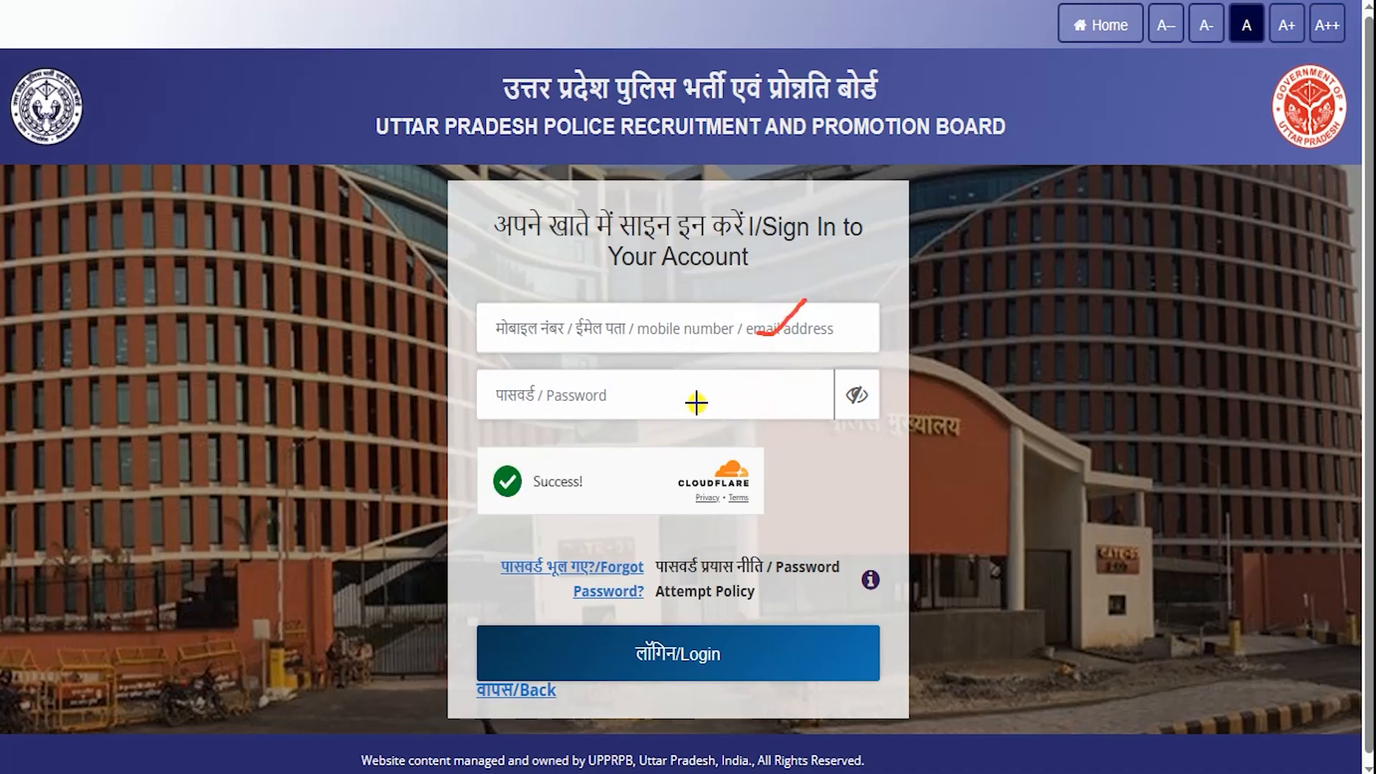
drag(695, 403, 738, 369)
drag(1055, 488, 807, 634)
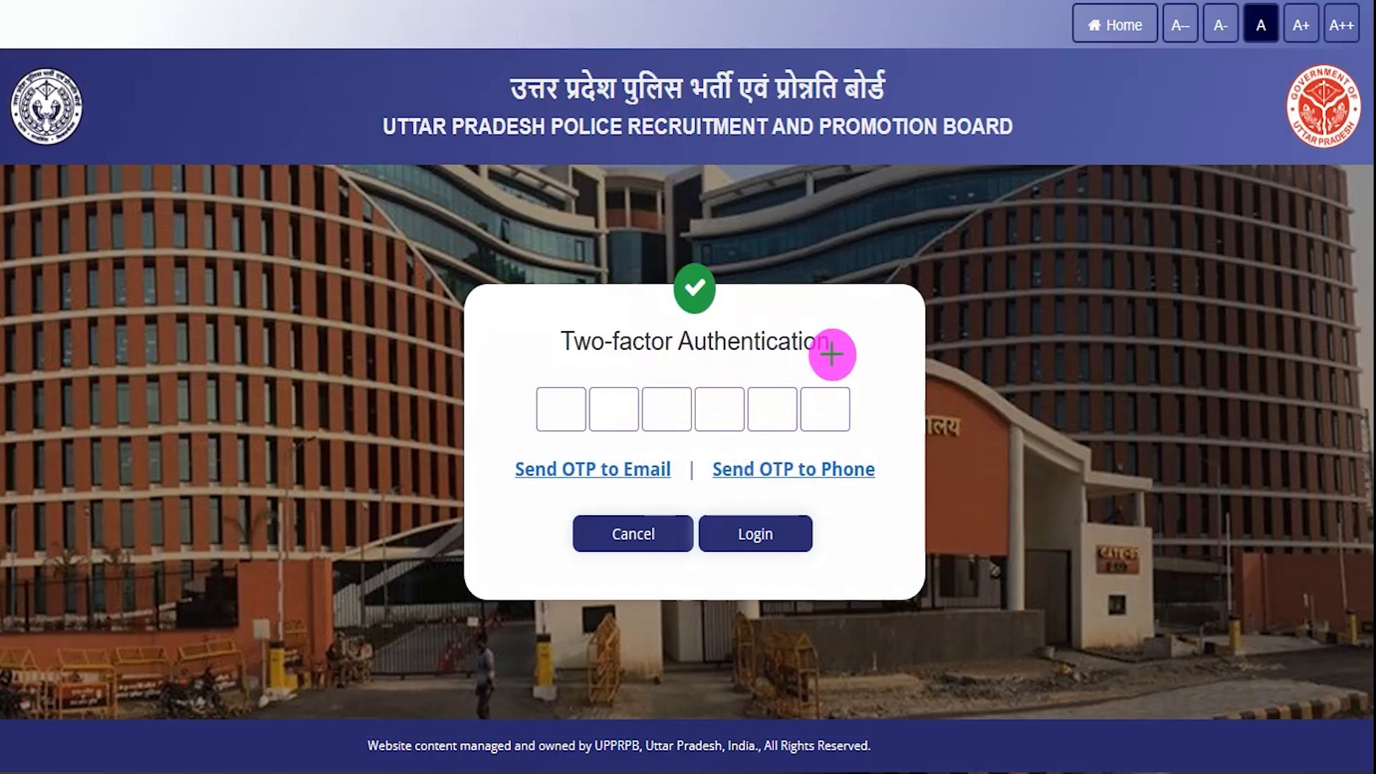
- Complete two-factor authentication by entering the six-digit OTP and confirming the login
drag(835, 349, 862, 329)
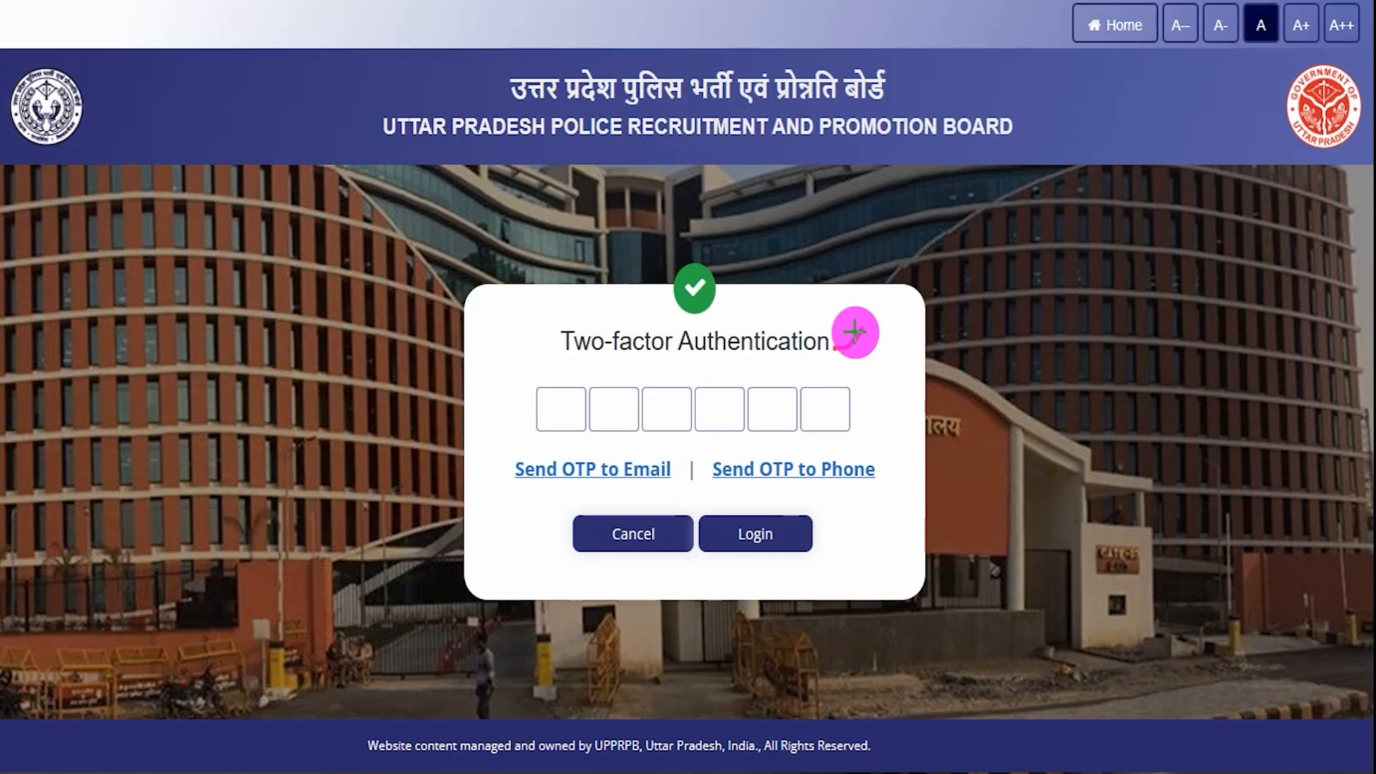
drag(478, 478, 501, 454)
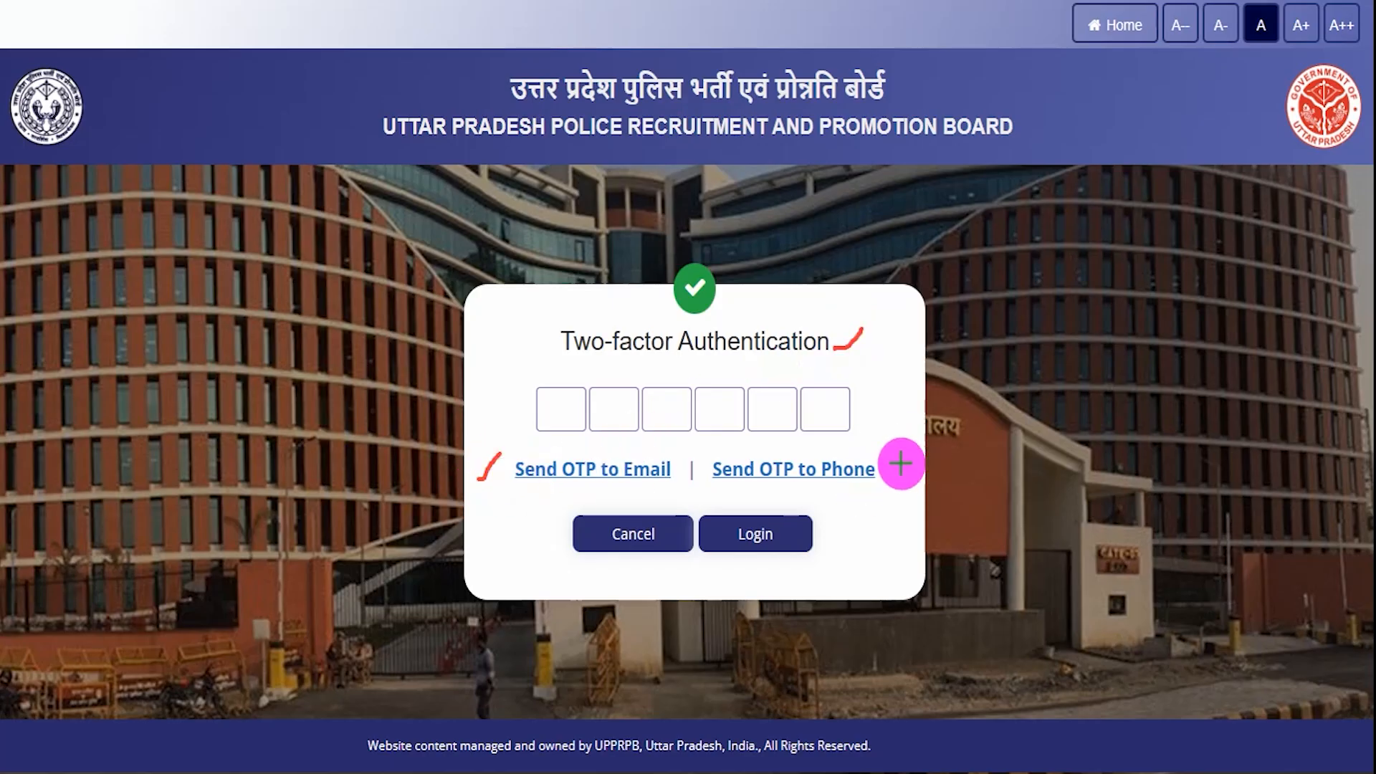
drag(892, 473, 915, 444)
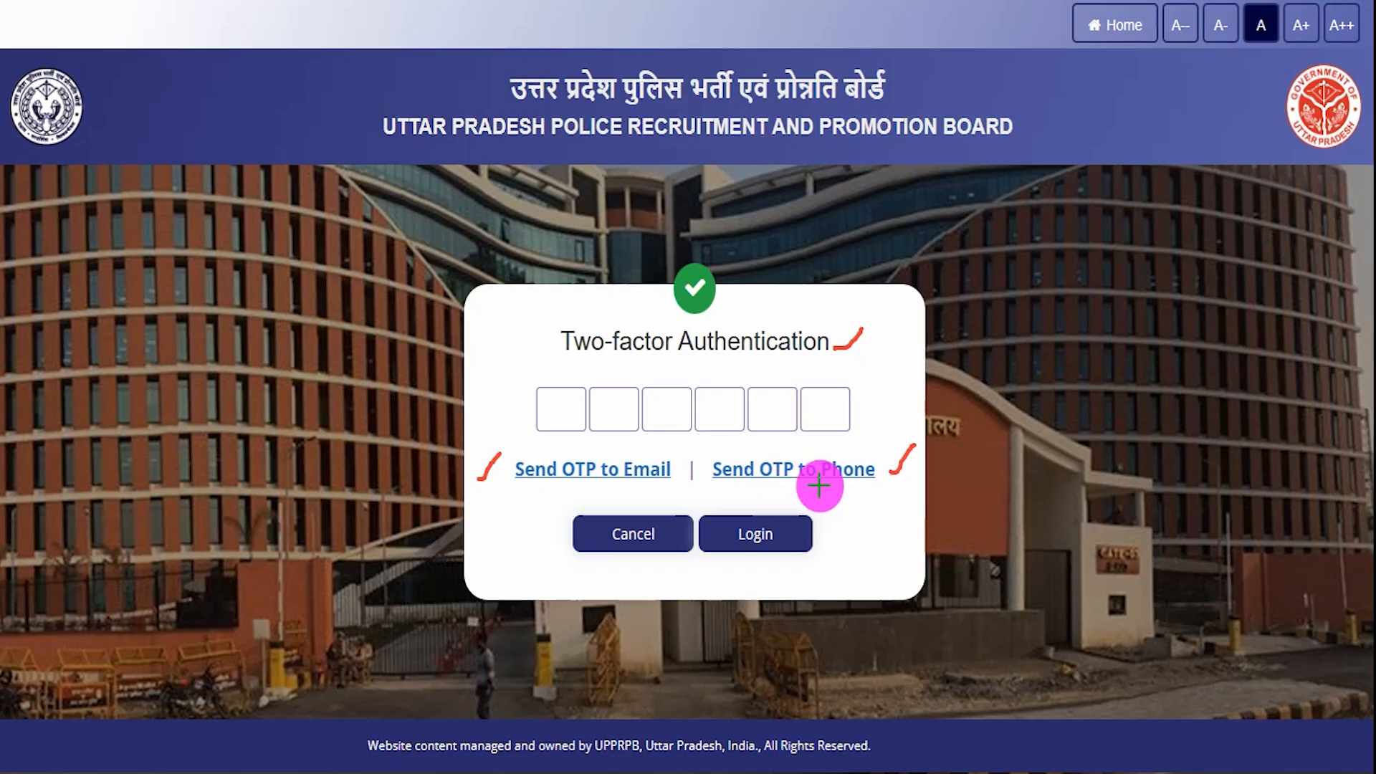
drag(556, 417, 728, 420)
drag(760, 417, 769, 417)
drag(781, 415, 829, 413)
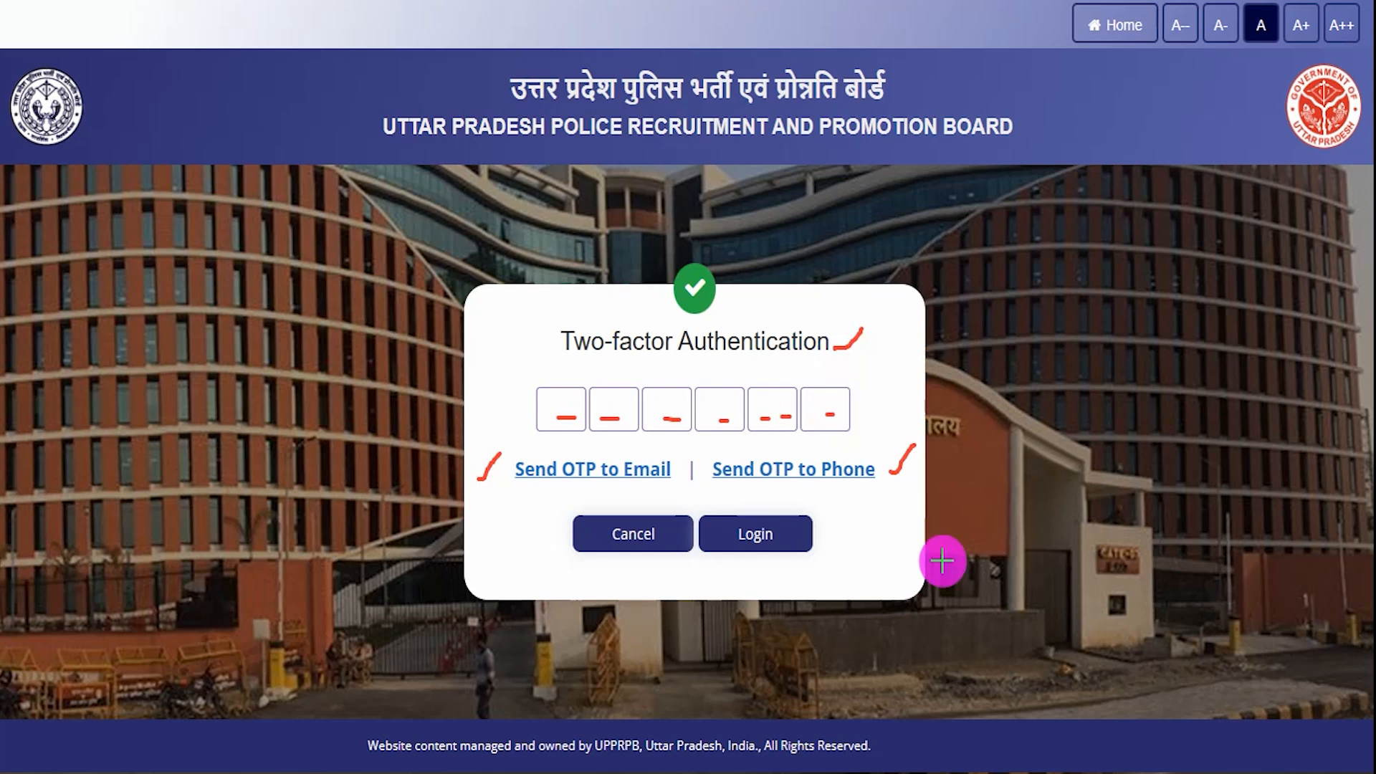
drag(1082, 513, 852, 533)
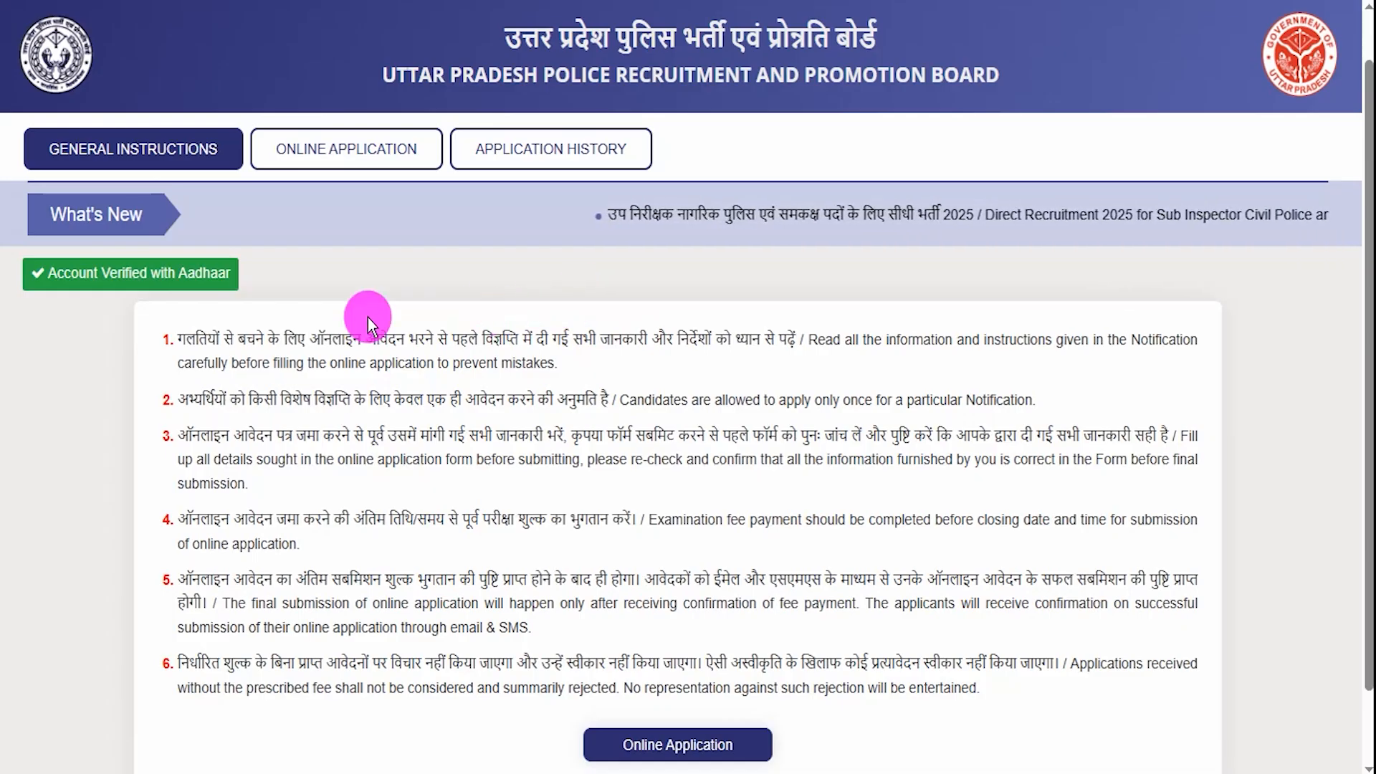
drag(247, 333, 518, 340)
drag(365, 401, 566, 432)
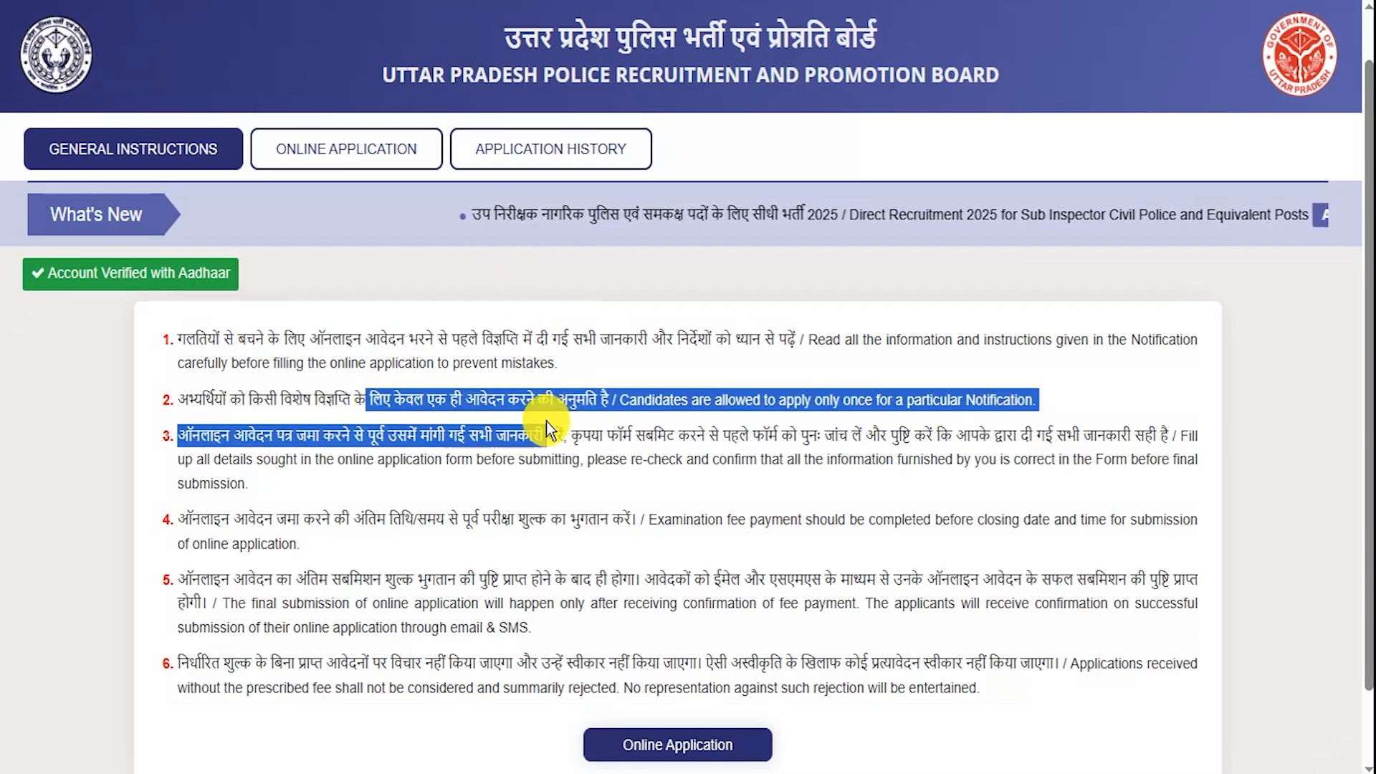
drag(393, 516, 500, 517)
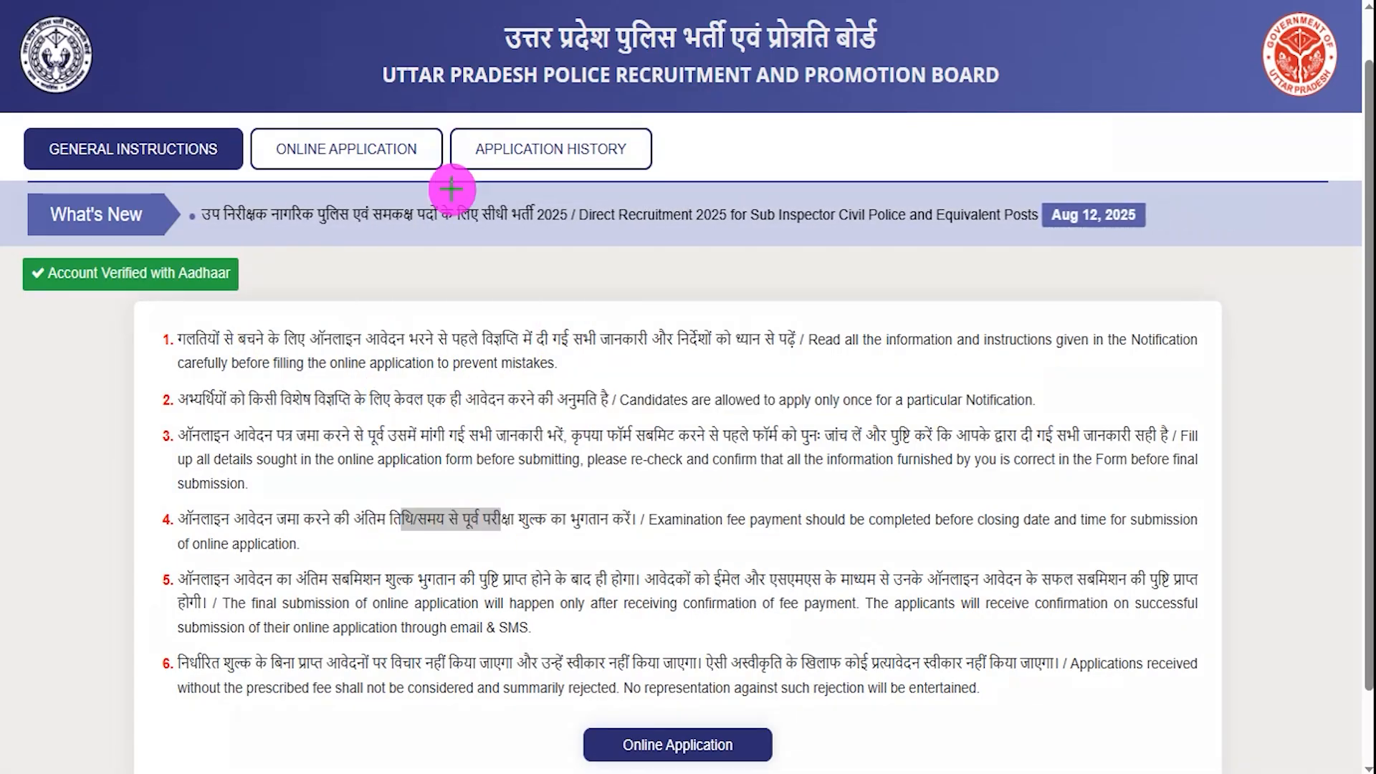
drag(572, 312, 413, 169)
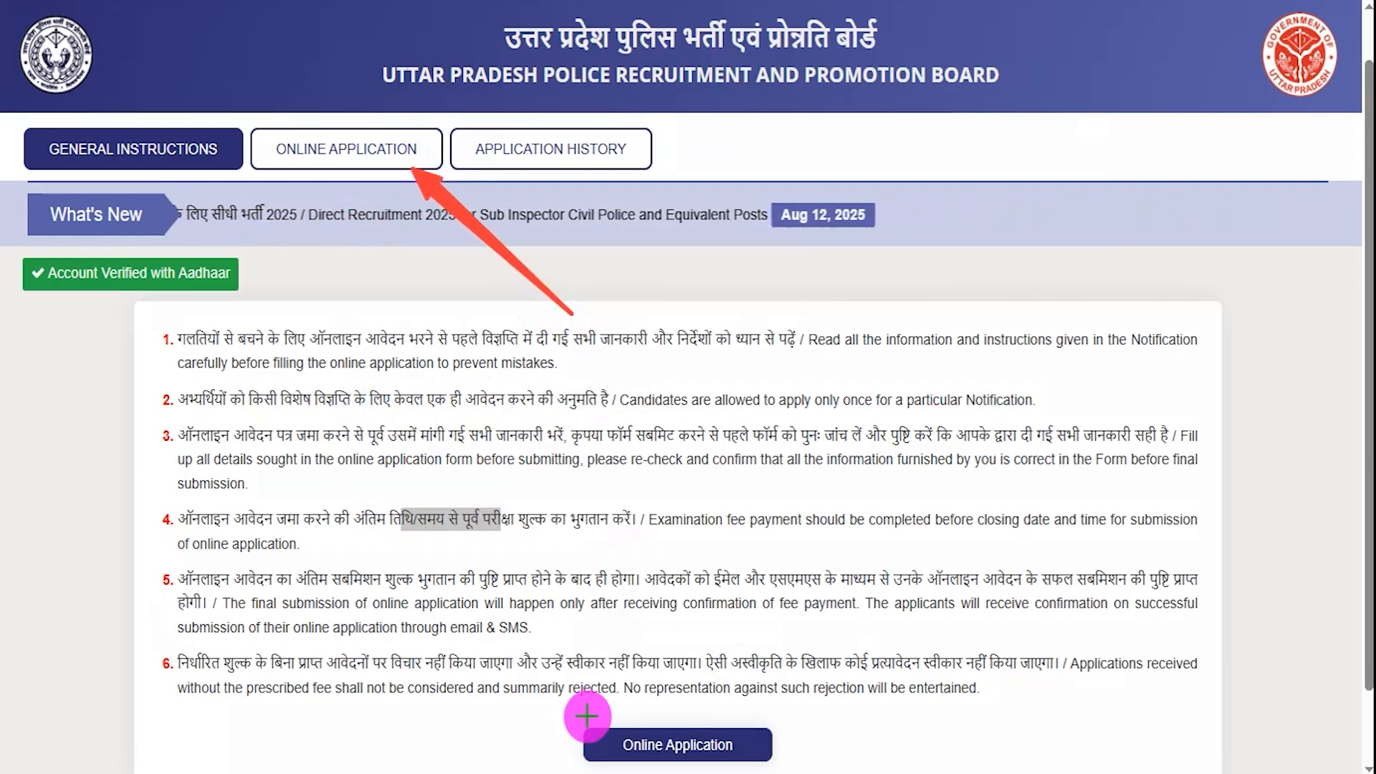
mouse_move(561, 711)
mouse_down()
mouse_move(631, 745)
mouse_move(783, 746)
mouse_move(793, 769)
mouse_up()
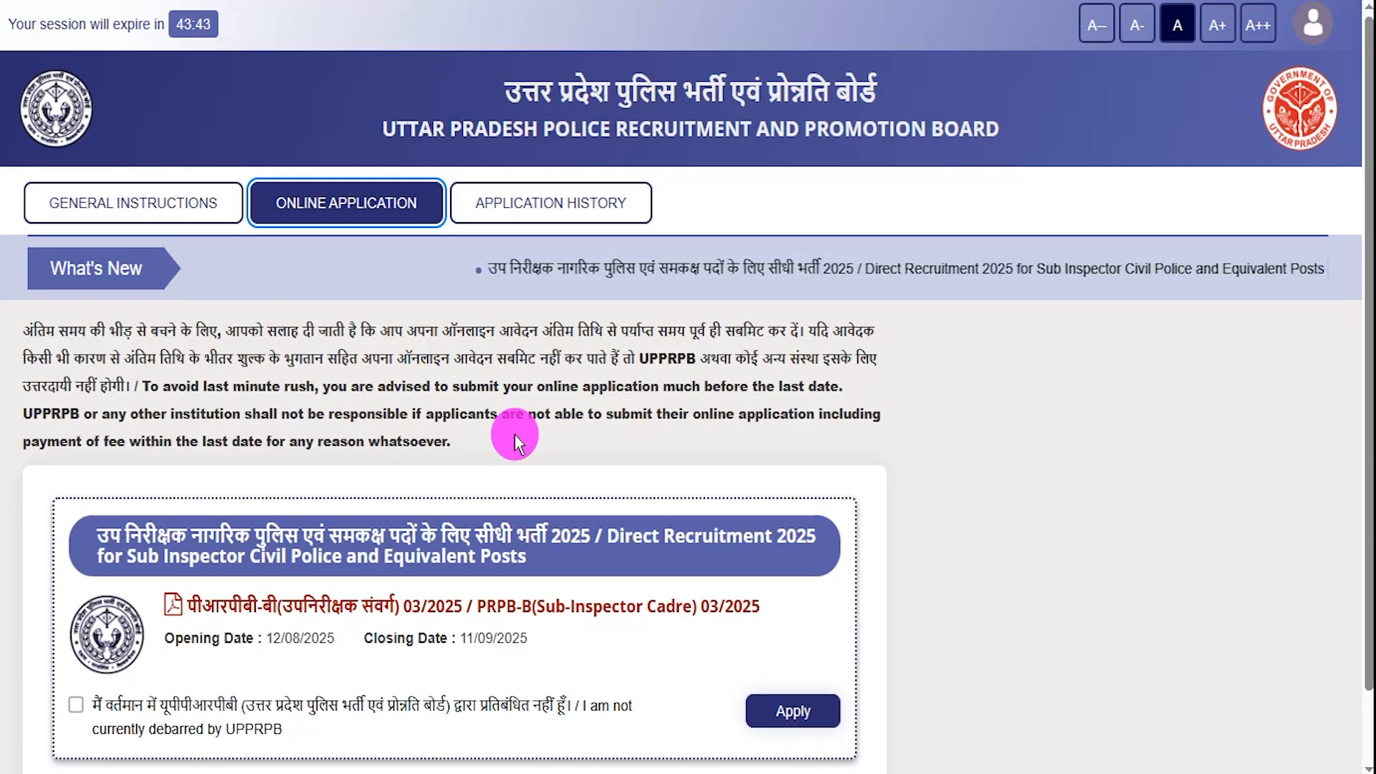
- Declare 'I am not currently debarred by UPPRPB' and apply for the Sub Inspector 2025 post
scroll(514, 436, down, 1)
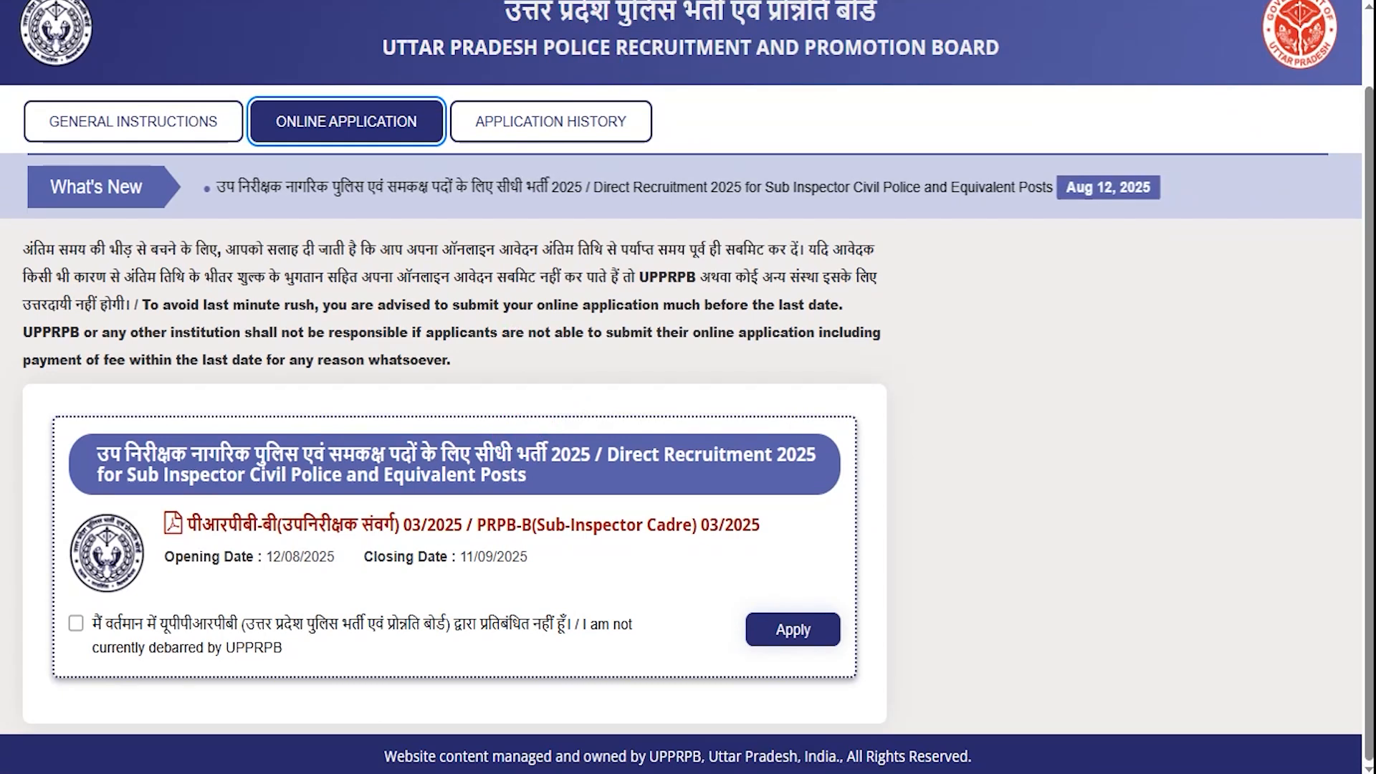
mouse_move(29, 391)
mouse_down()
mouse_move(654, 595)
mouse_move(853, 603)
mouse_move(877, 709)
mouse_up()
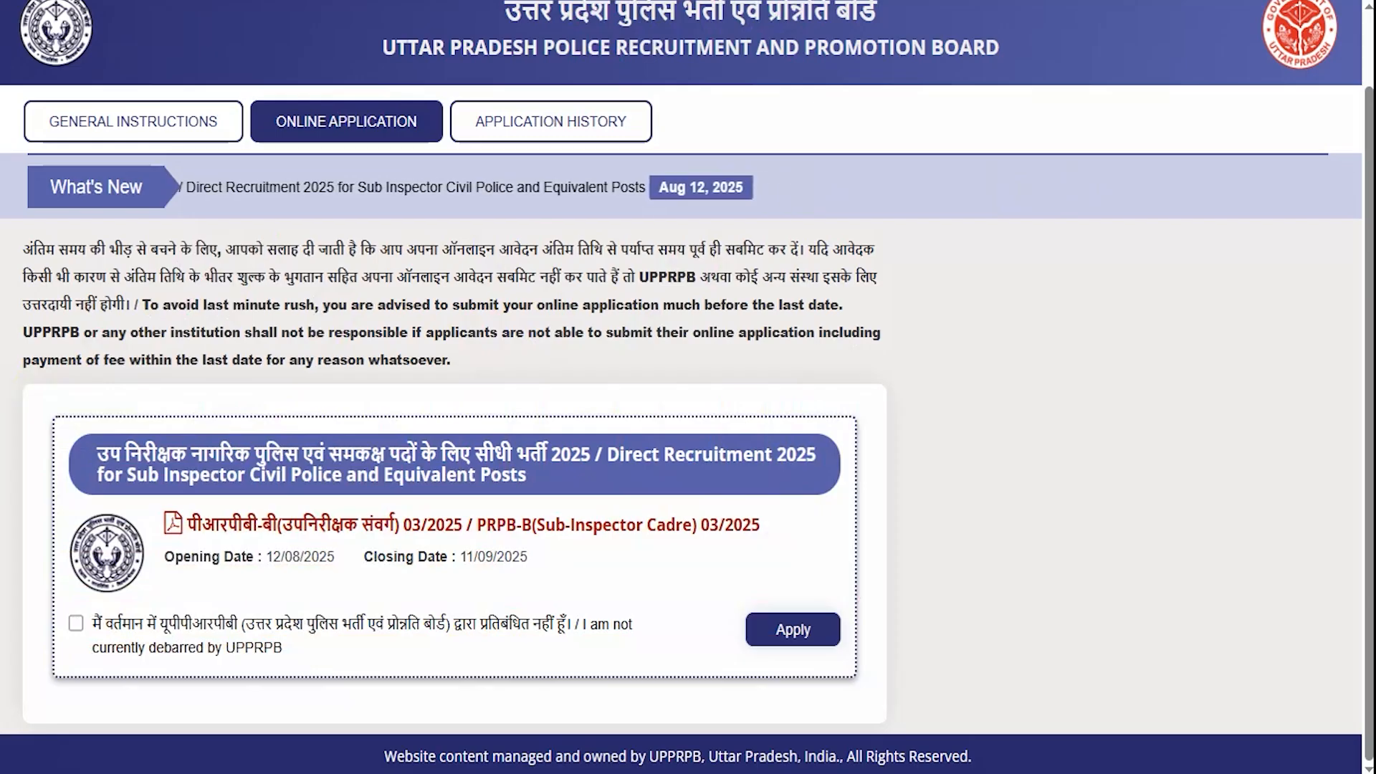
click(75, 622)
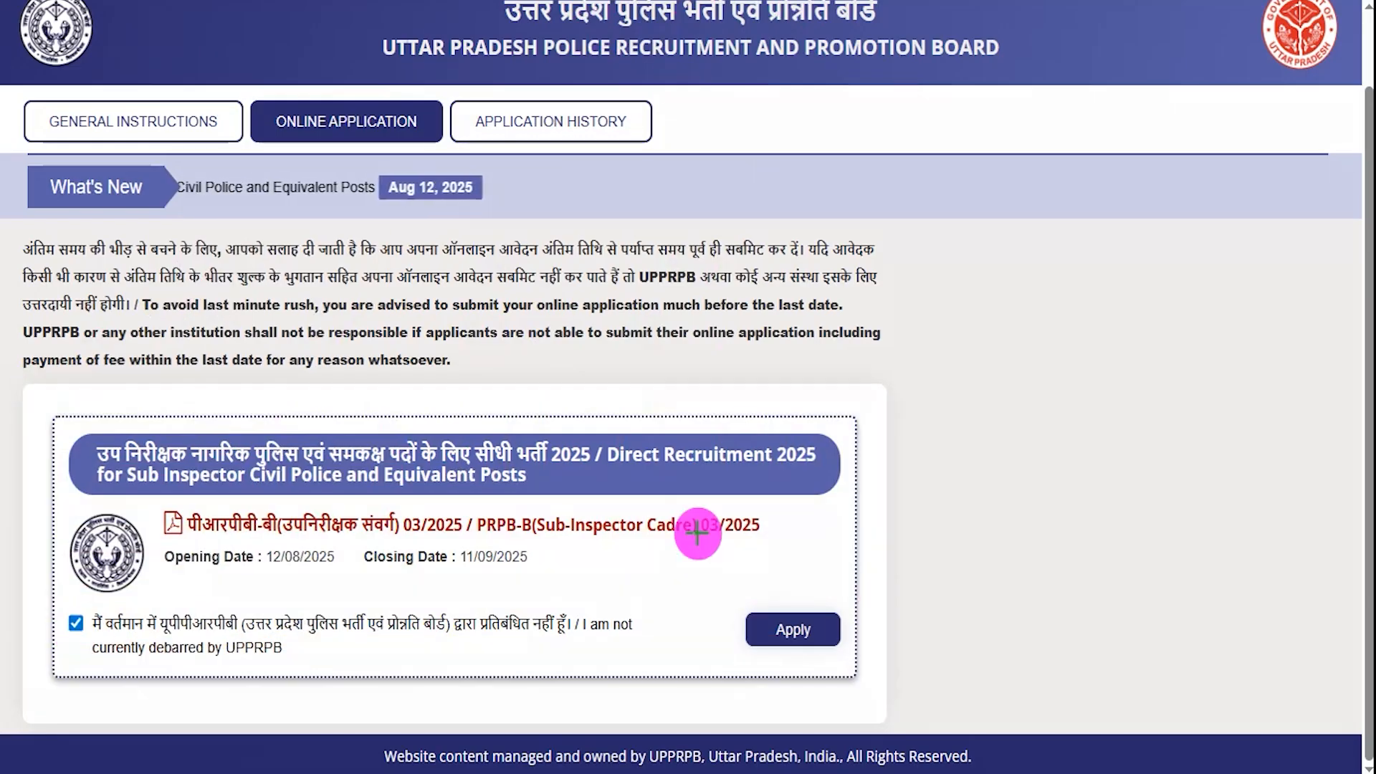
click(835, 640)
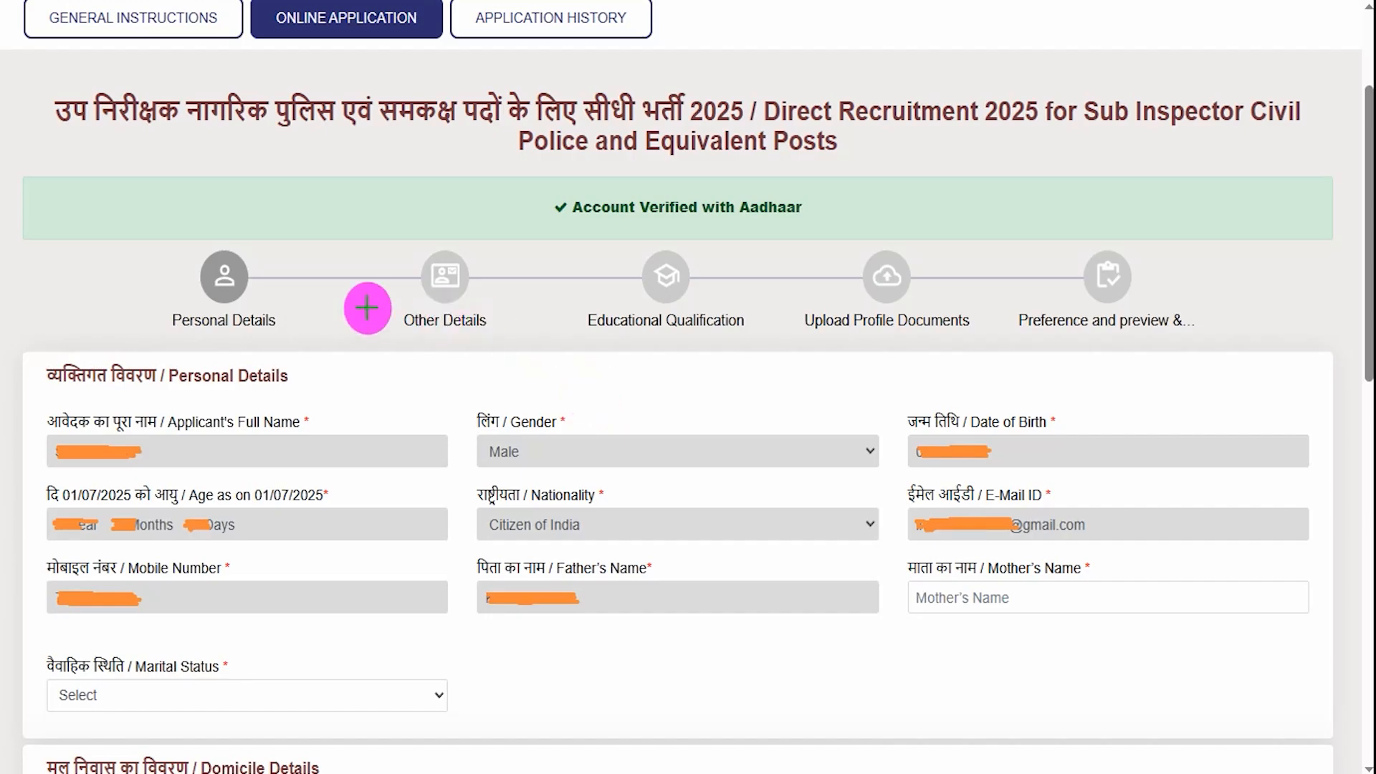
- Review the Aadhaar-prefilled fields in the top rows of Personal Details
drag(273, 300, 331, 244)
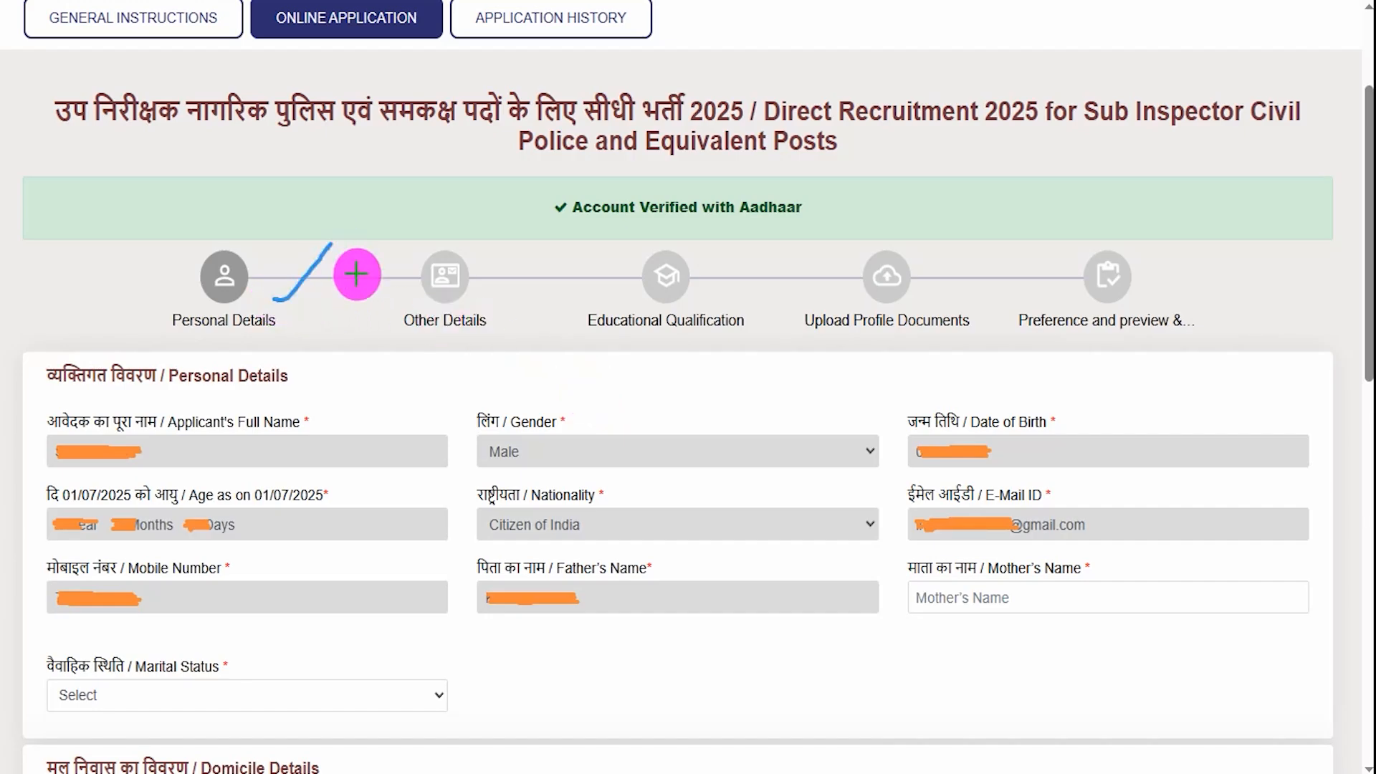
drag(479, 301, 521, 273)
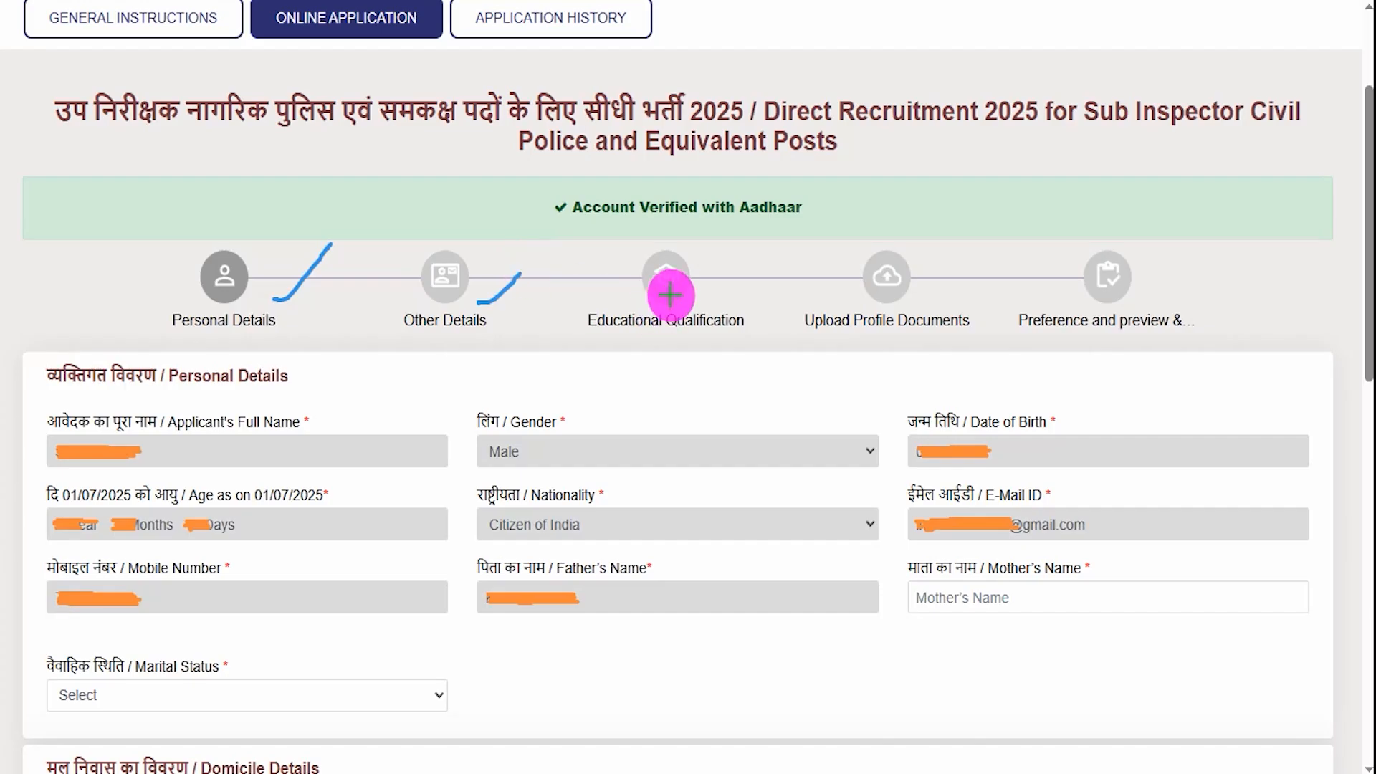
drag(700, 289, 750, 241)
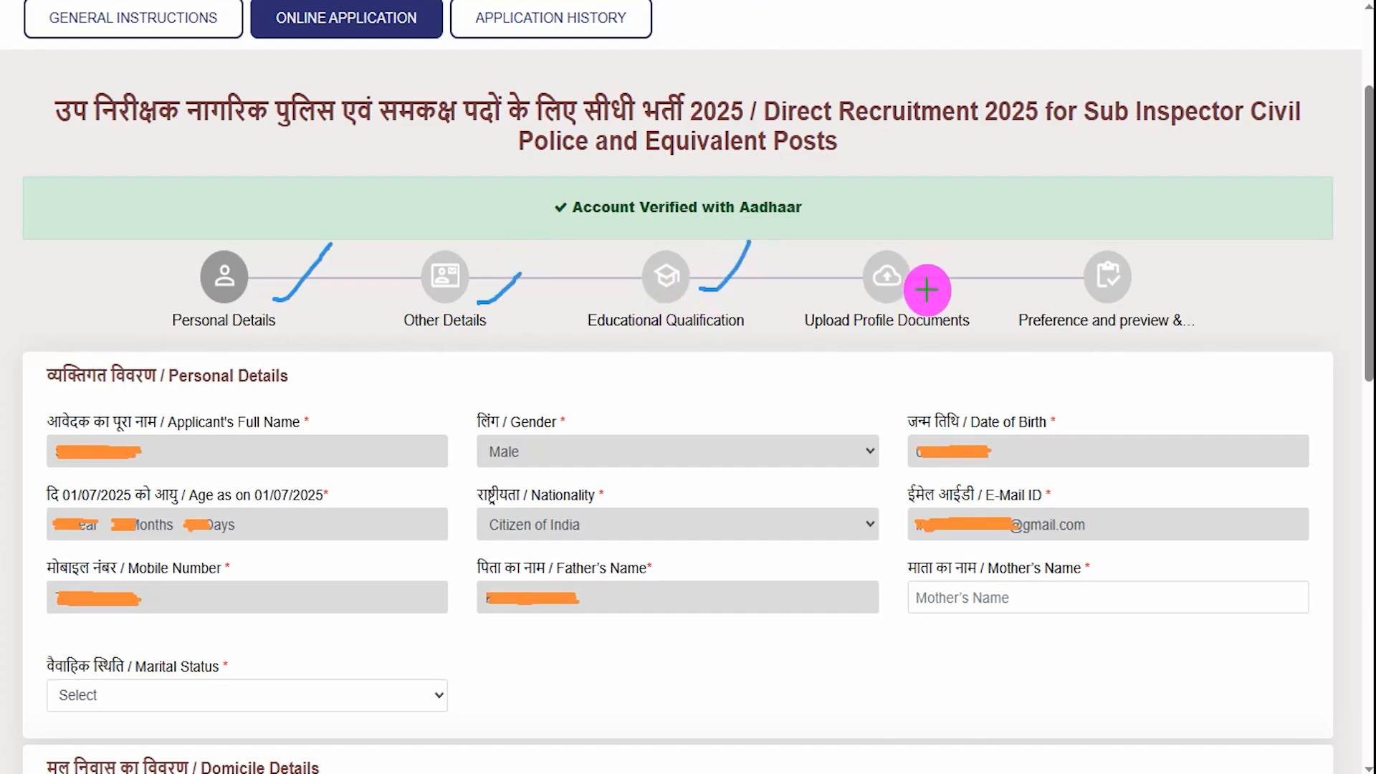
drag(926, 289, 972, 242)
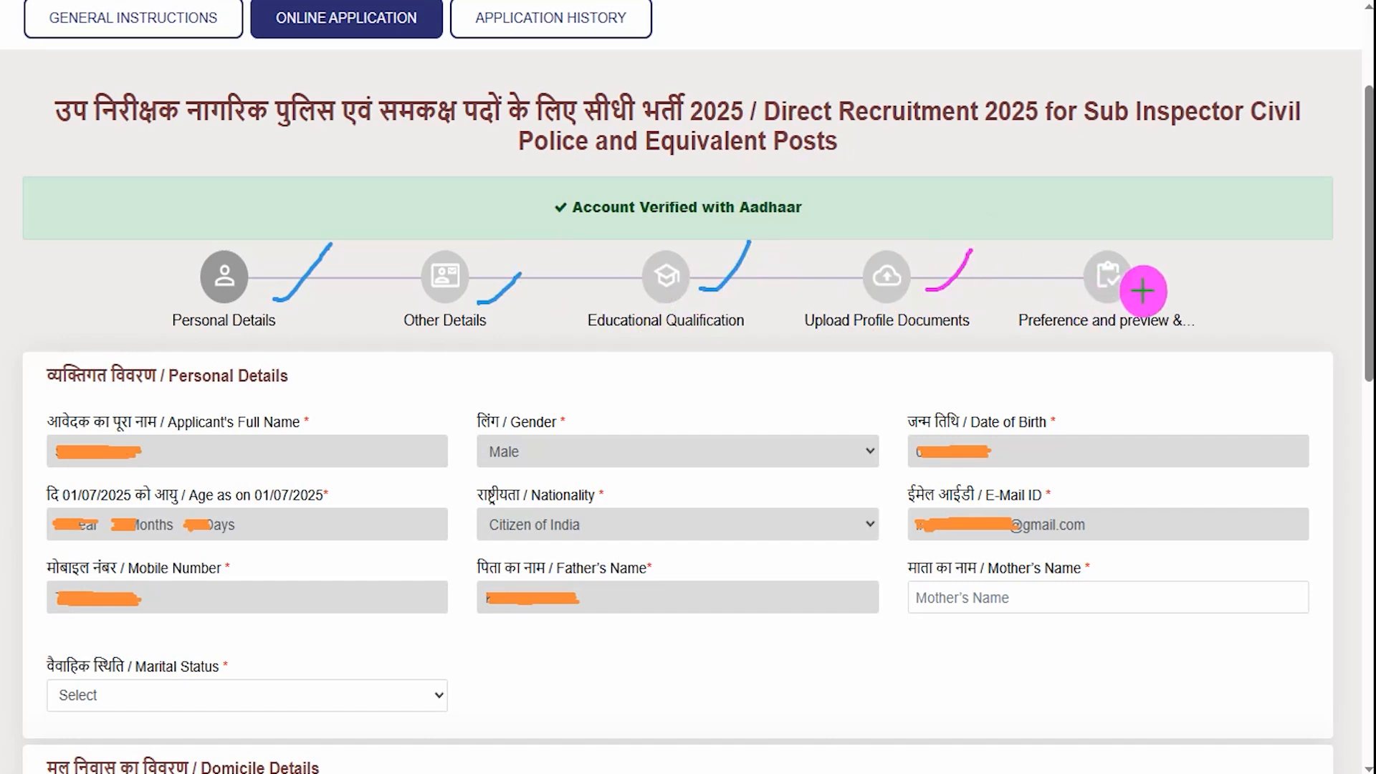
drag(1143, 291, 1173, 276)
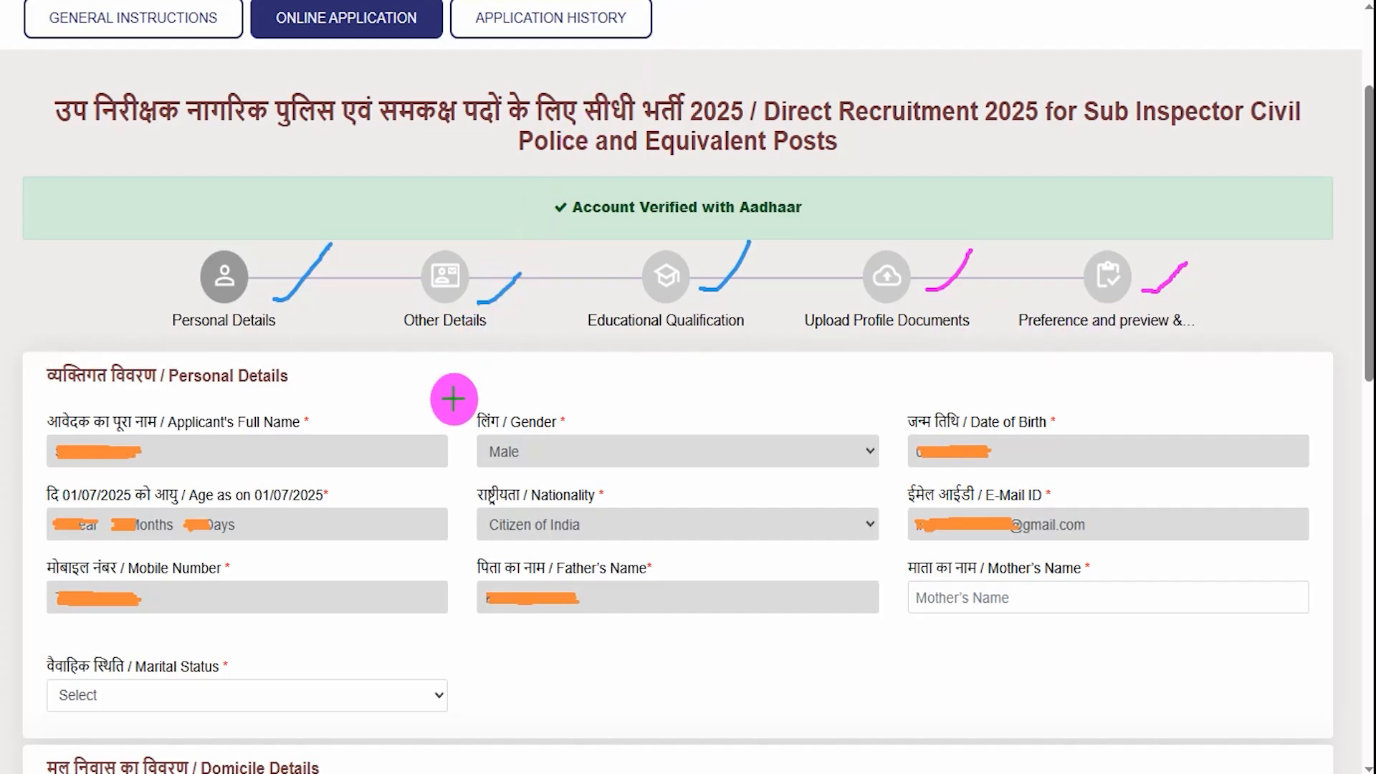
drag(270, 337, 309, 306)
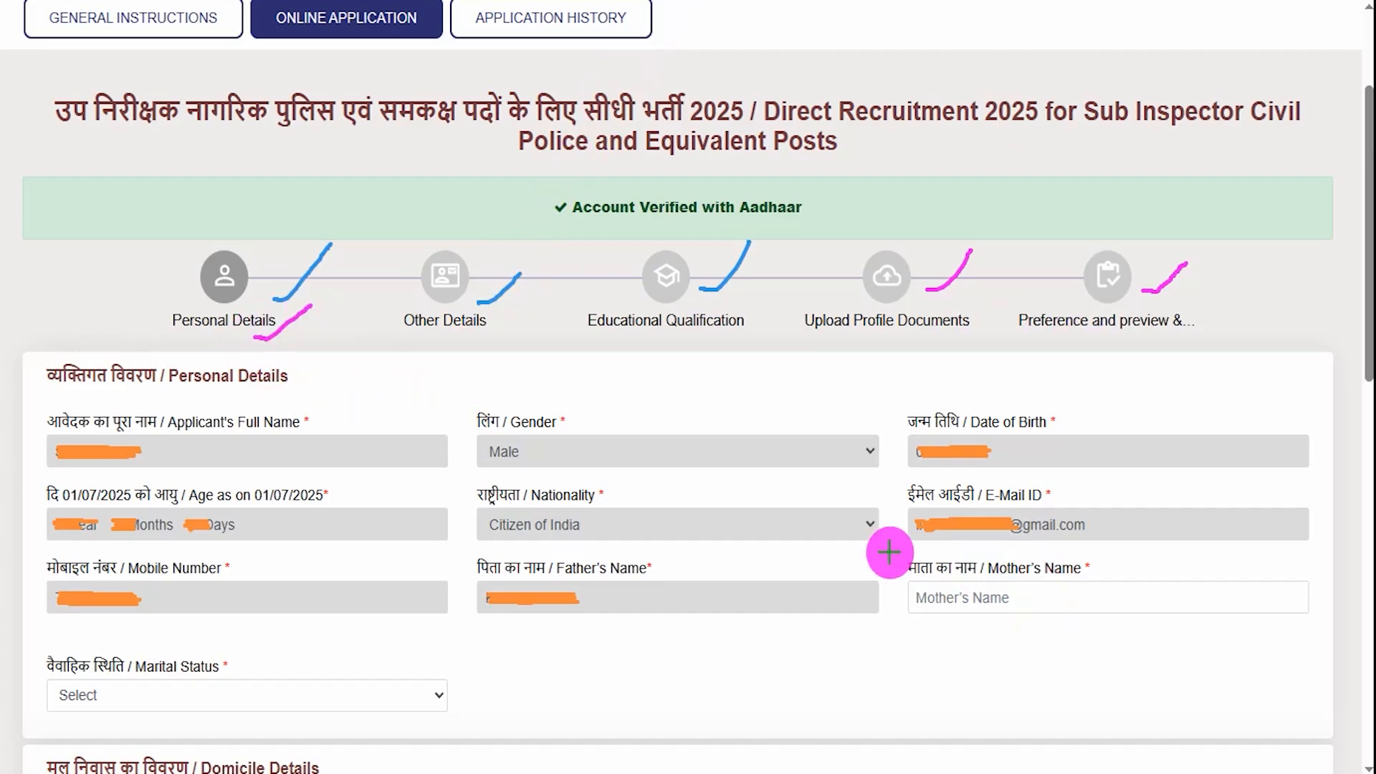
- Go over the remaining prefilled personal details and open the Marital Status dropdown
drag(165, 456, 210, 424)
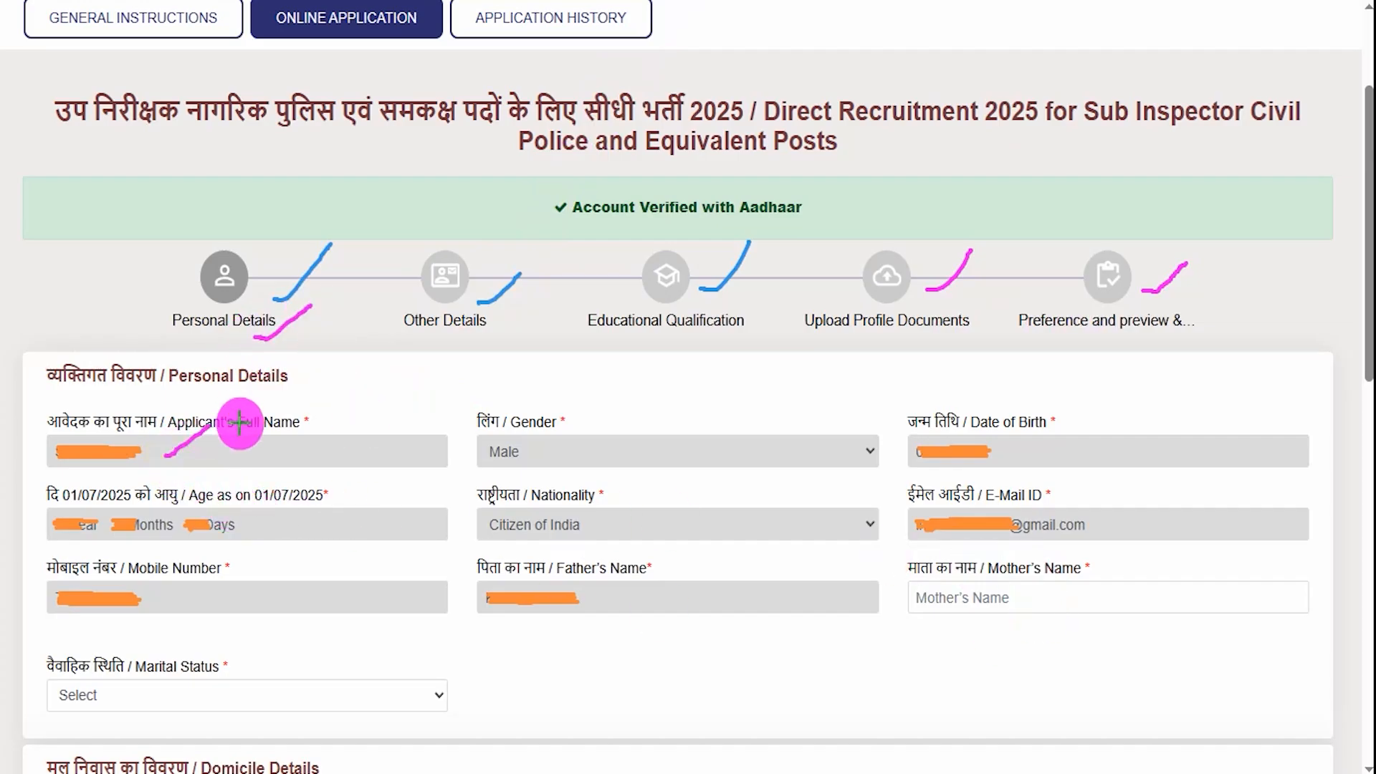
drag(587, 449, 679, 409)
drag(1026, 454, 1059, 428)
drag(297, 529, 325, 510)
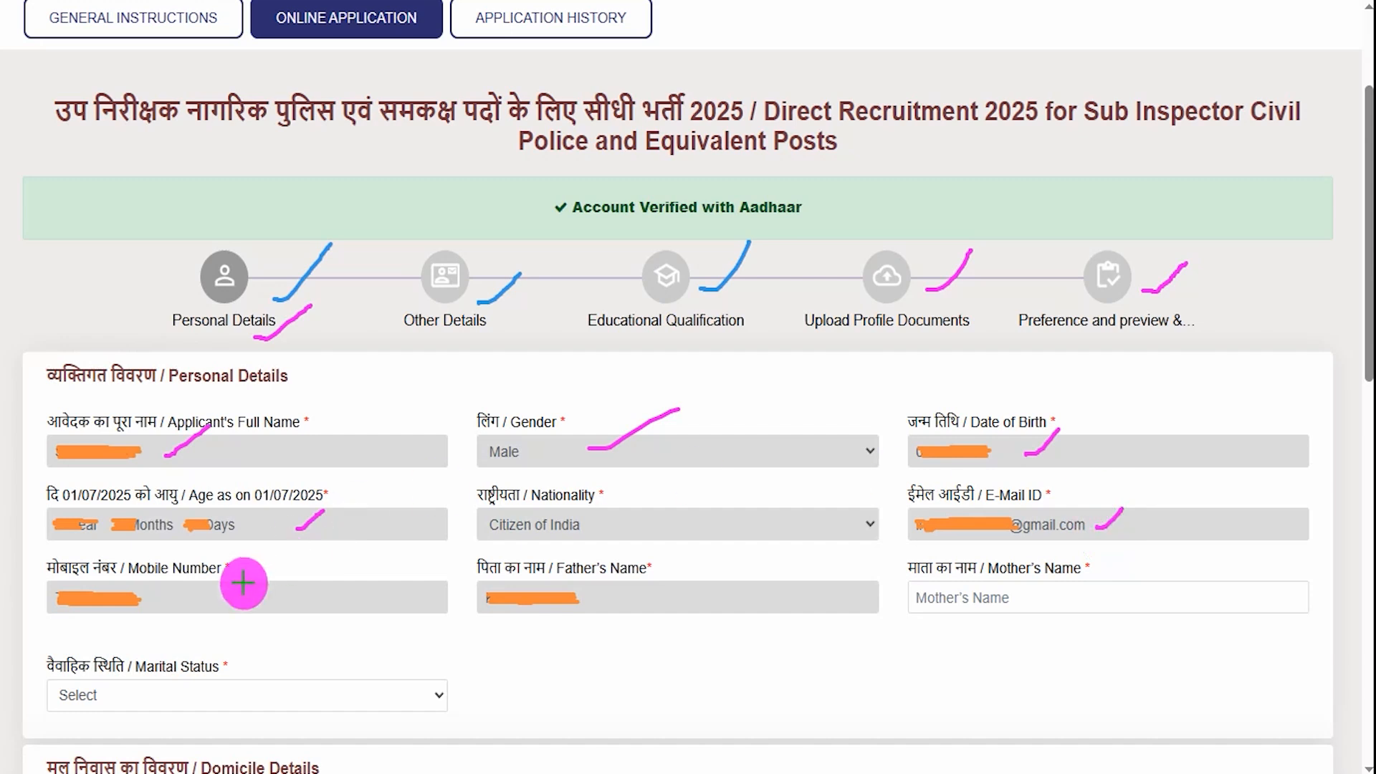
drag(231, 603, 320, 548)
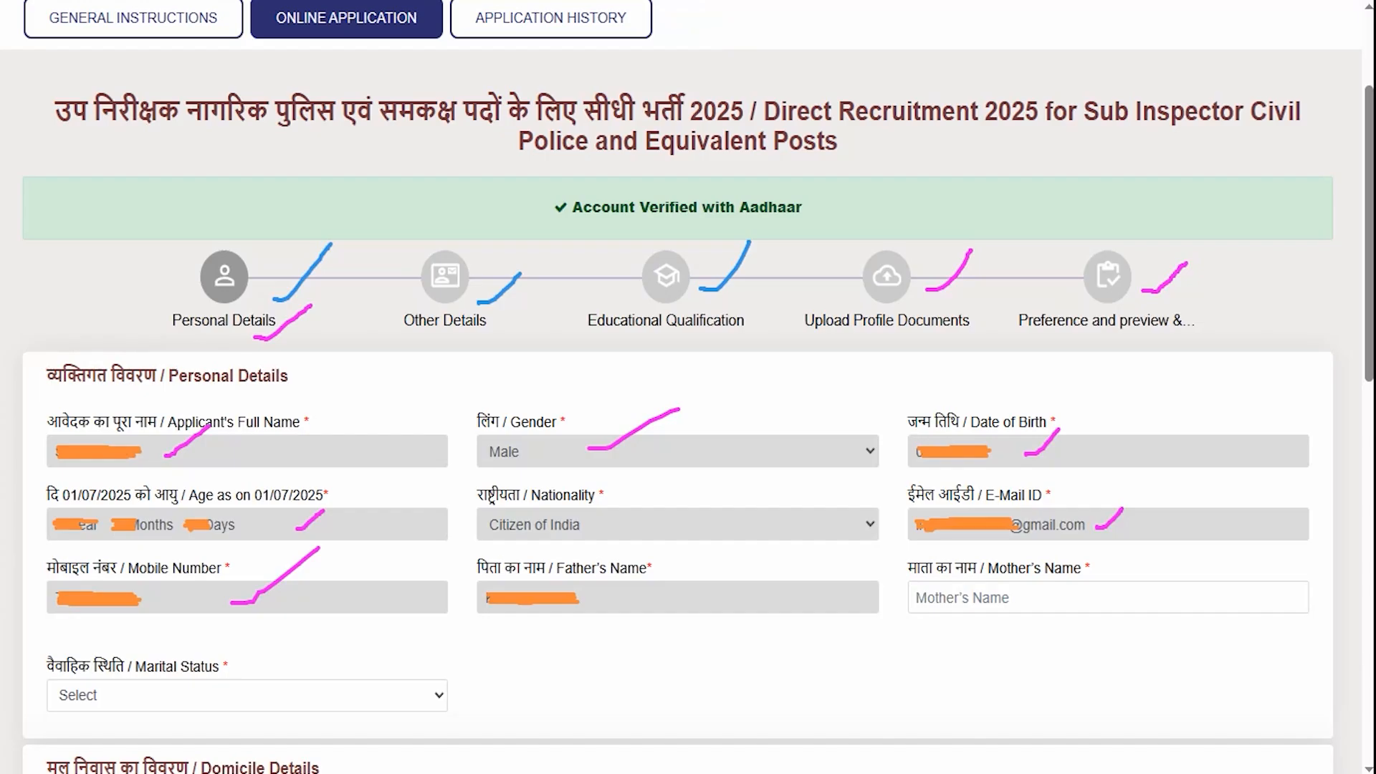
drag(1112, 596, 1155, 534)
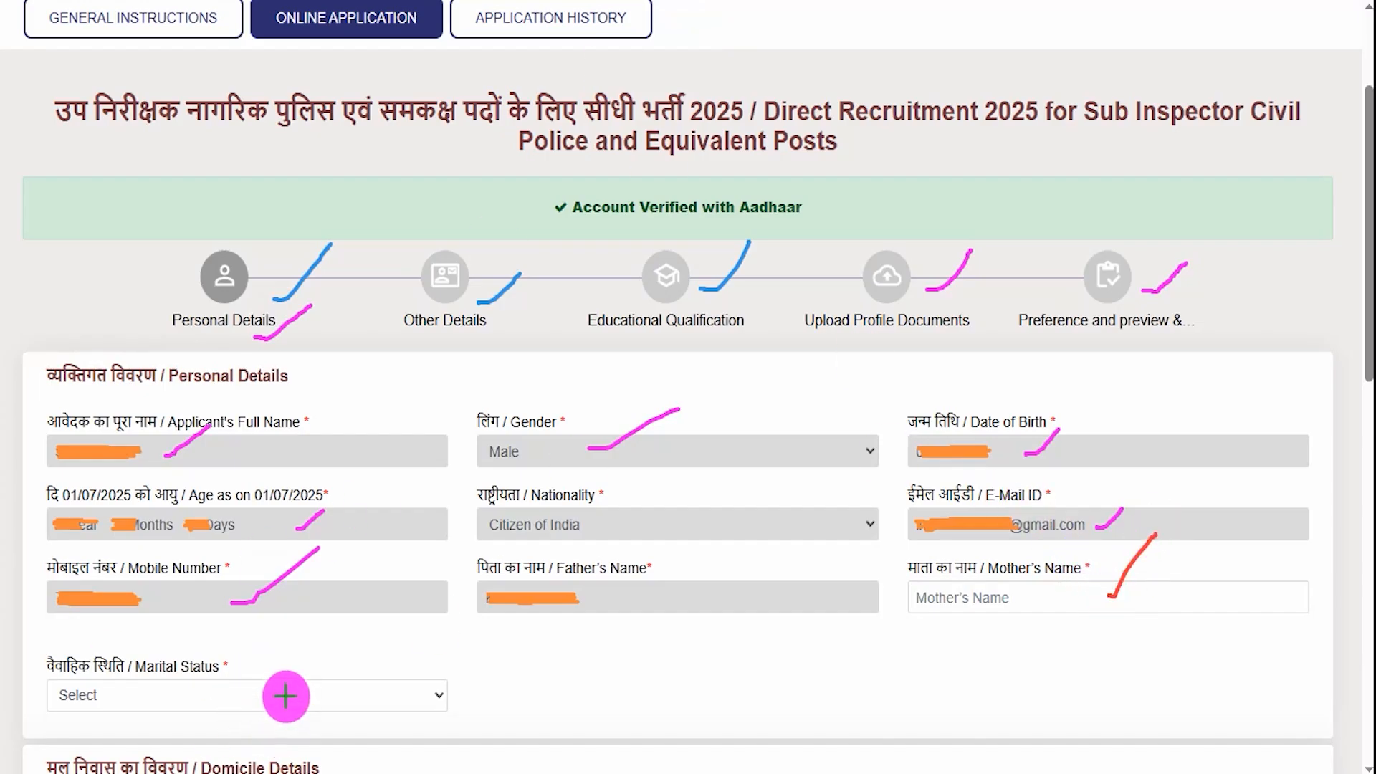
drag(286, 697, 339, 647)
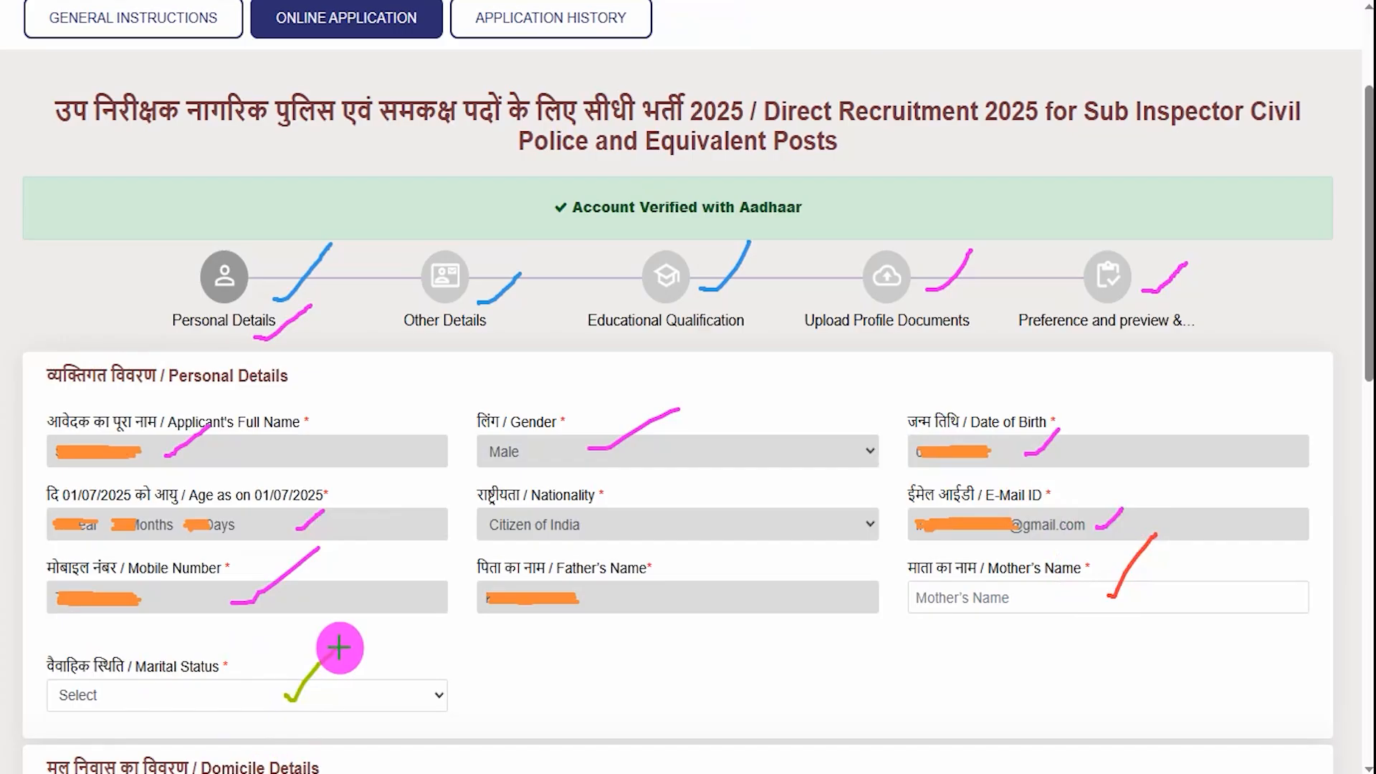
click(213, 62)
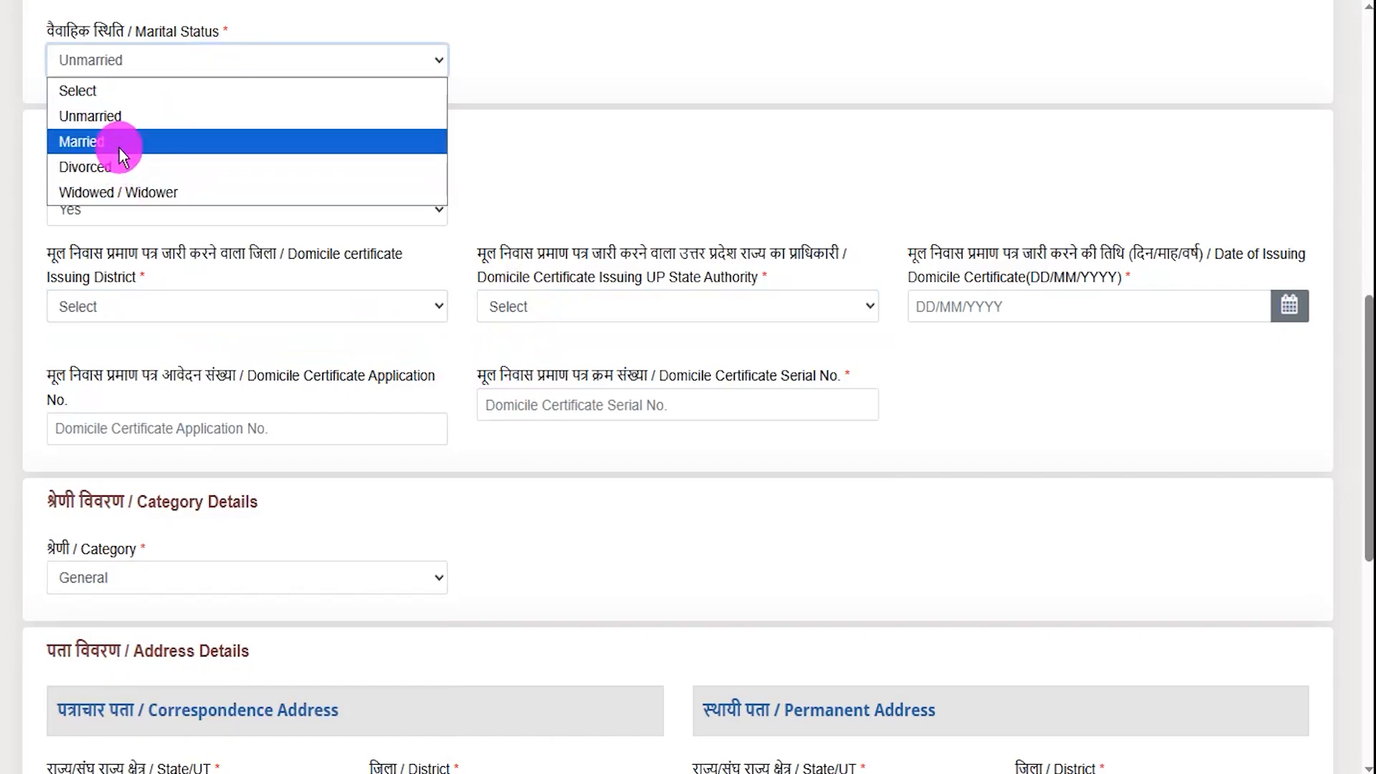
- Keep Unmarried, set UP domicile to Yes with district Aligarh and authority Tehsildar
click(122, 116)
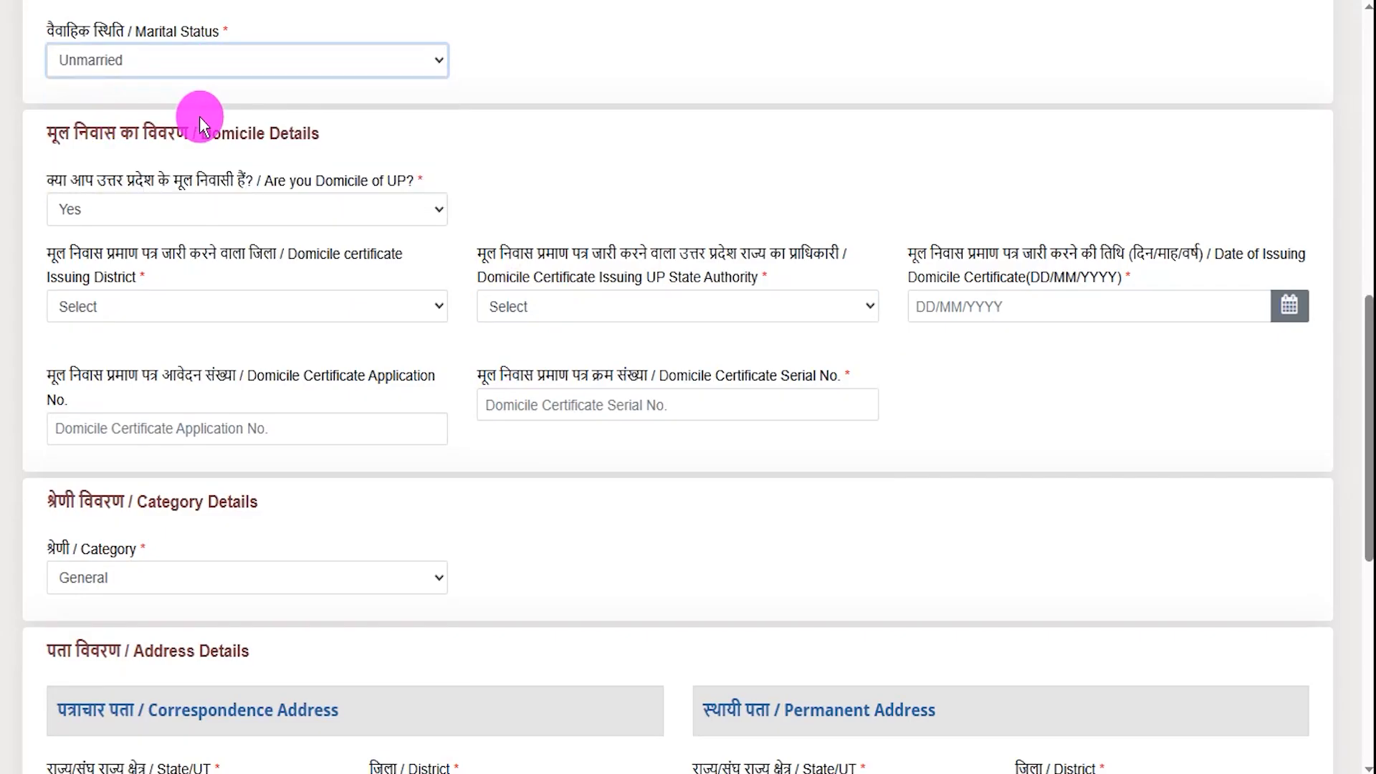
click(326, 209)
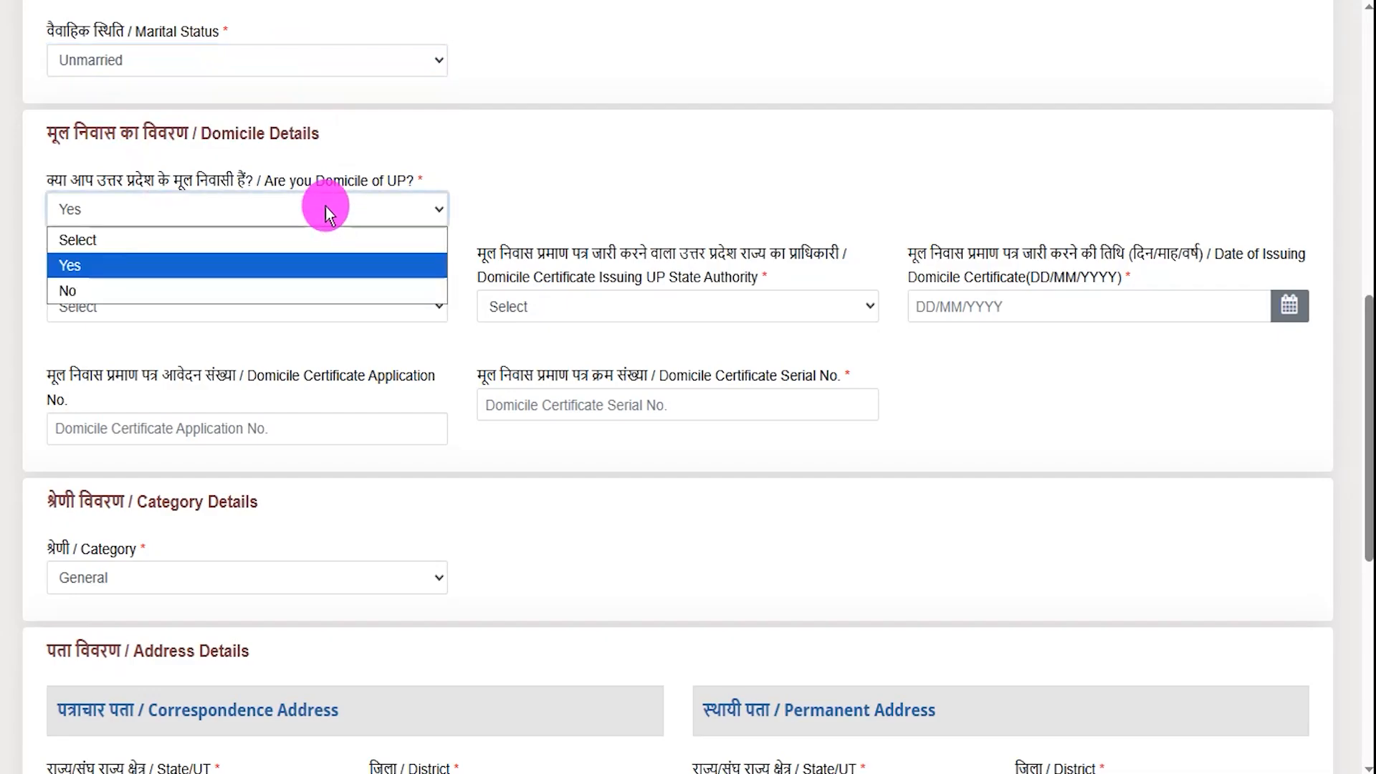
click(86, 266)
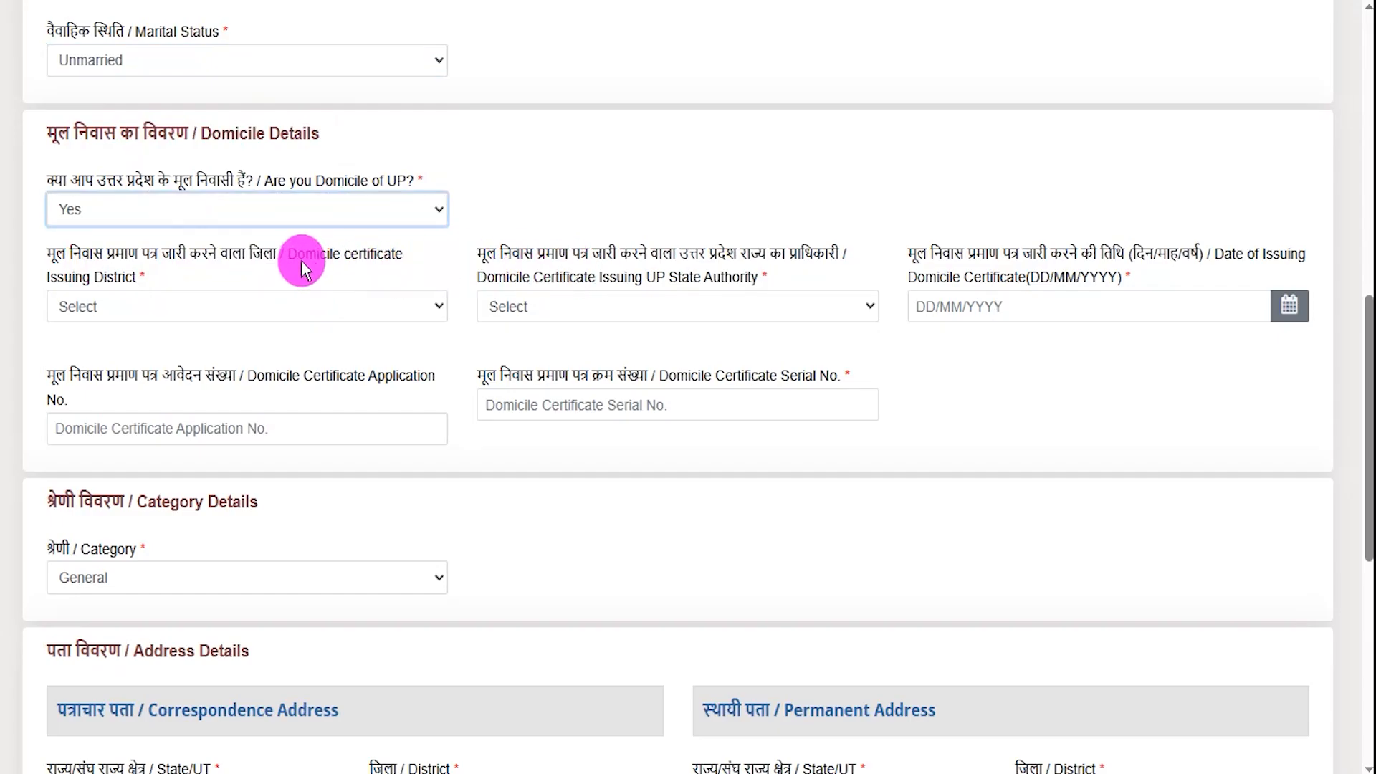
click(283, 310)
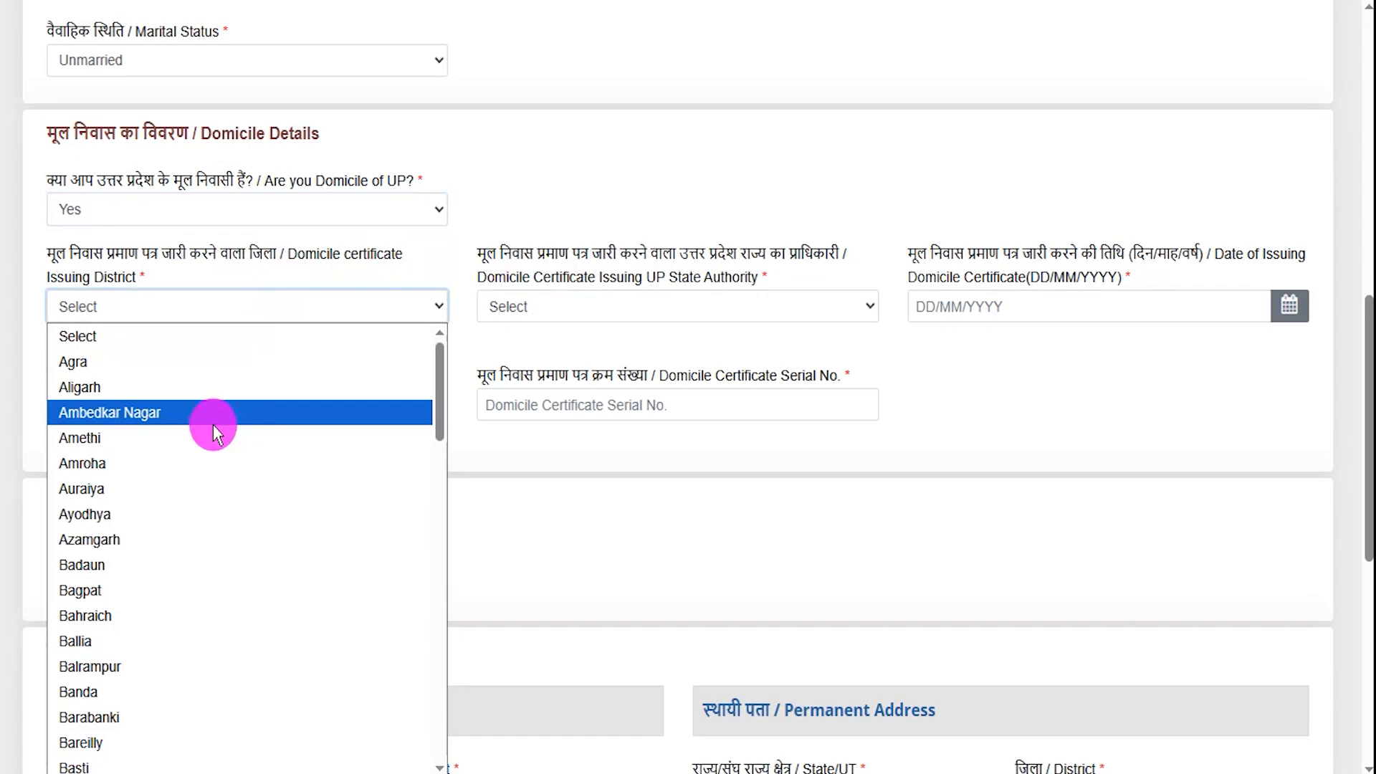
click(157, 385)
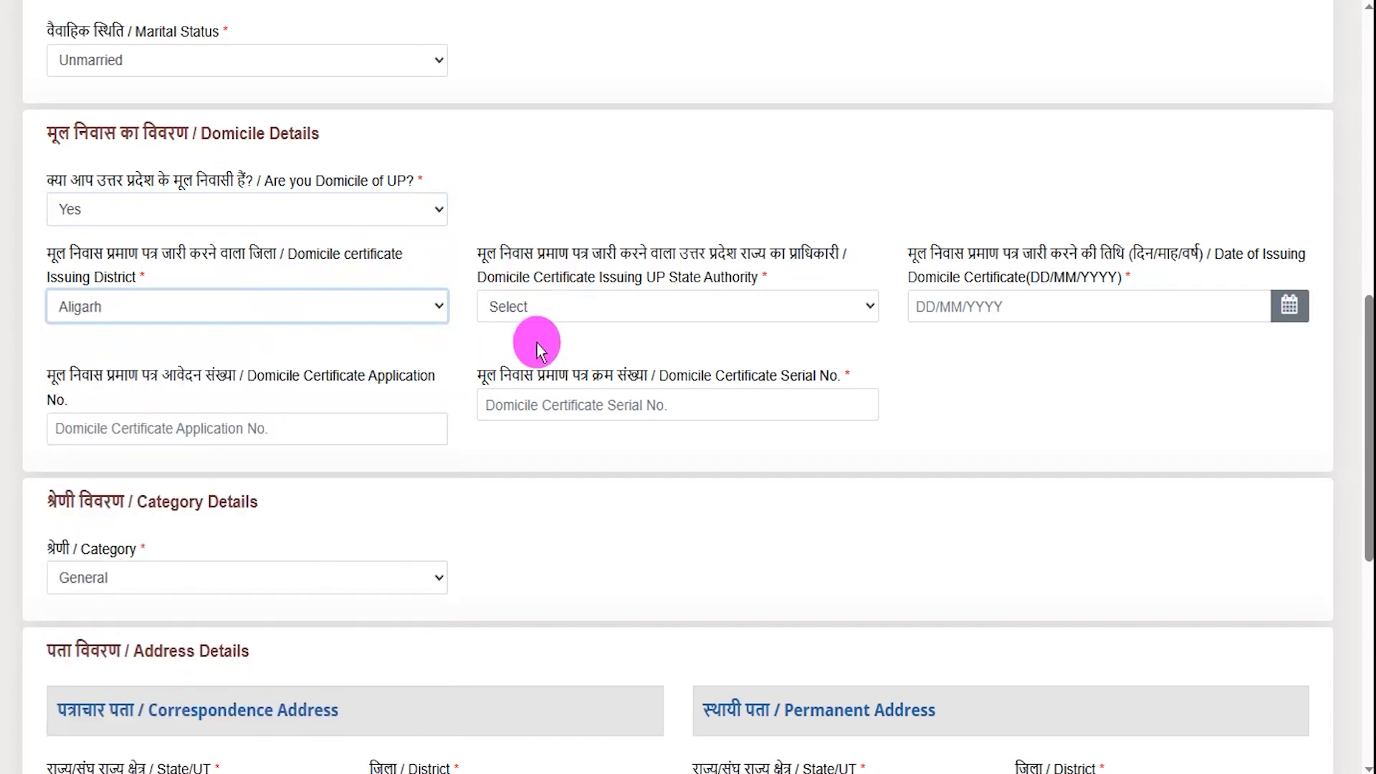
click(689, 313)
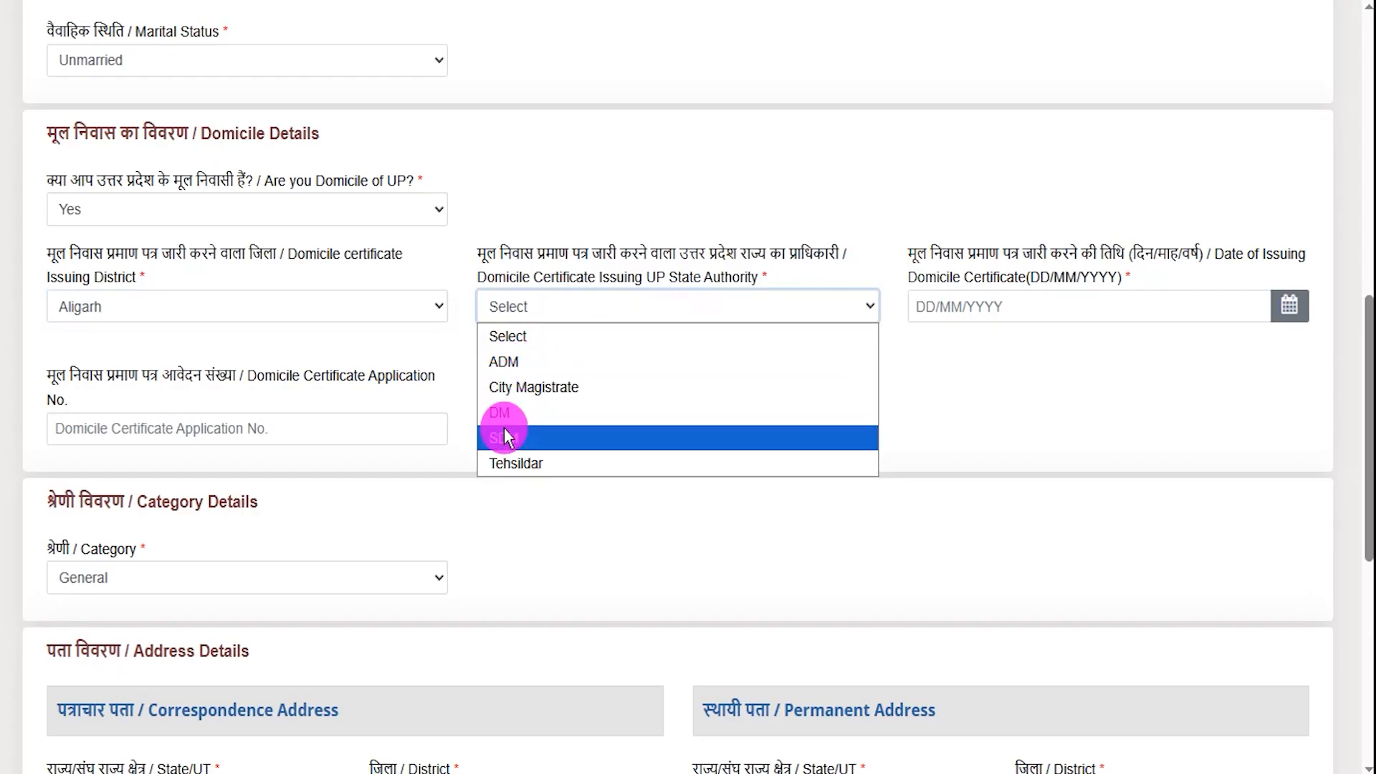
click(513, 463)
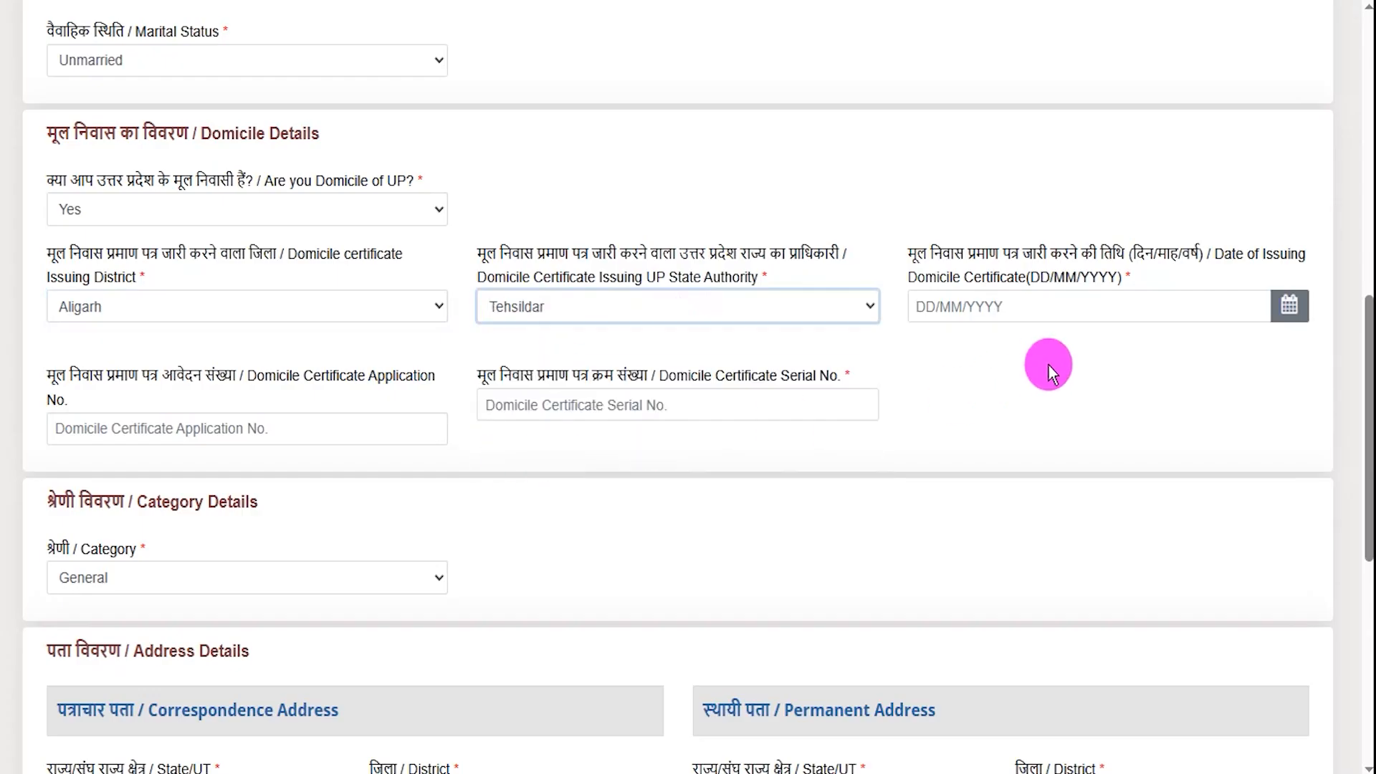
- Try the certificate date, application and serial number fields, then change UP domicile to No
click(1288, 310)
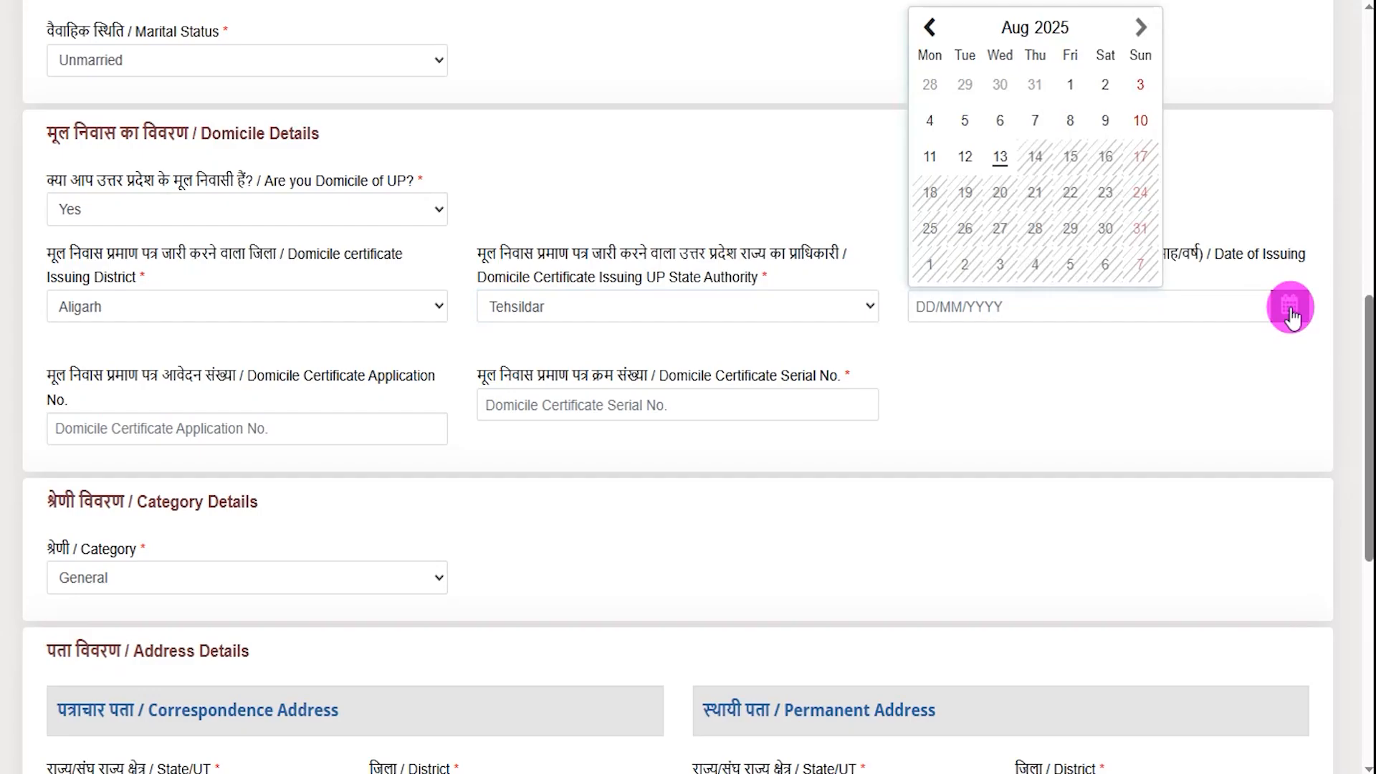
click(1015, 376)
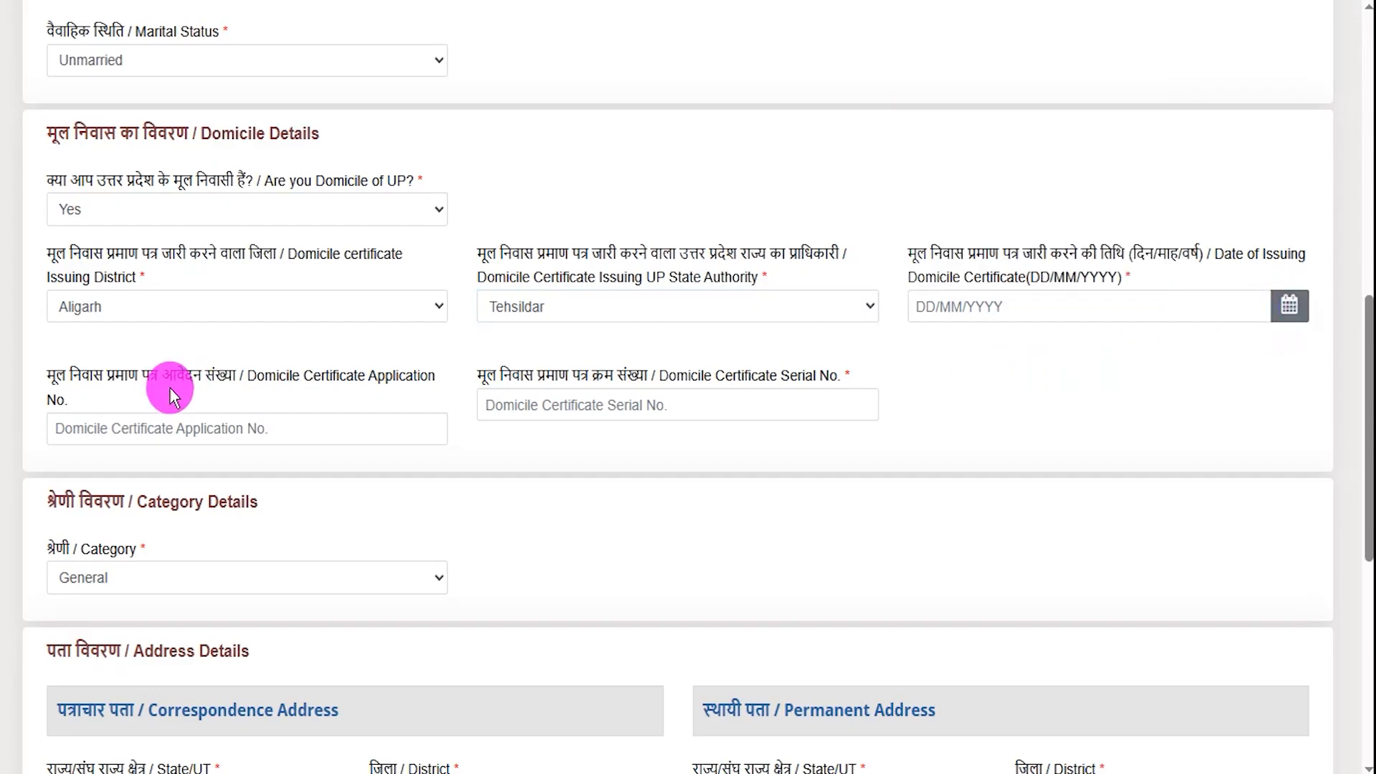
click(270, 425)
click(710, 410)
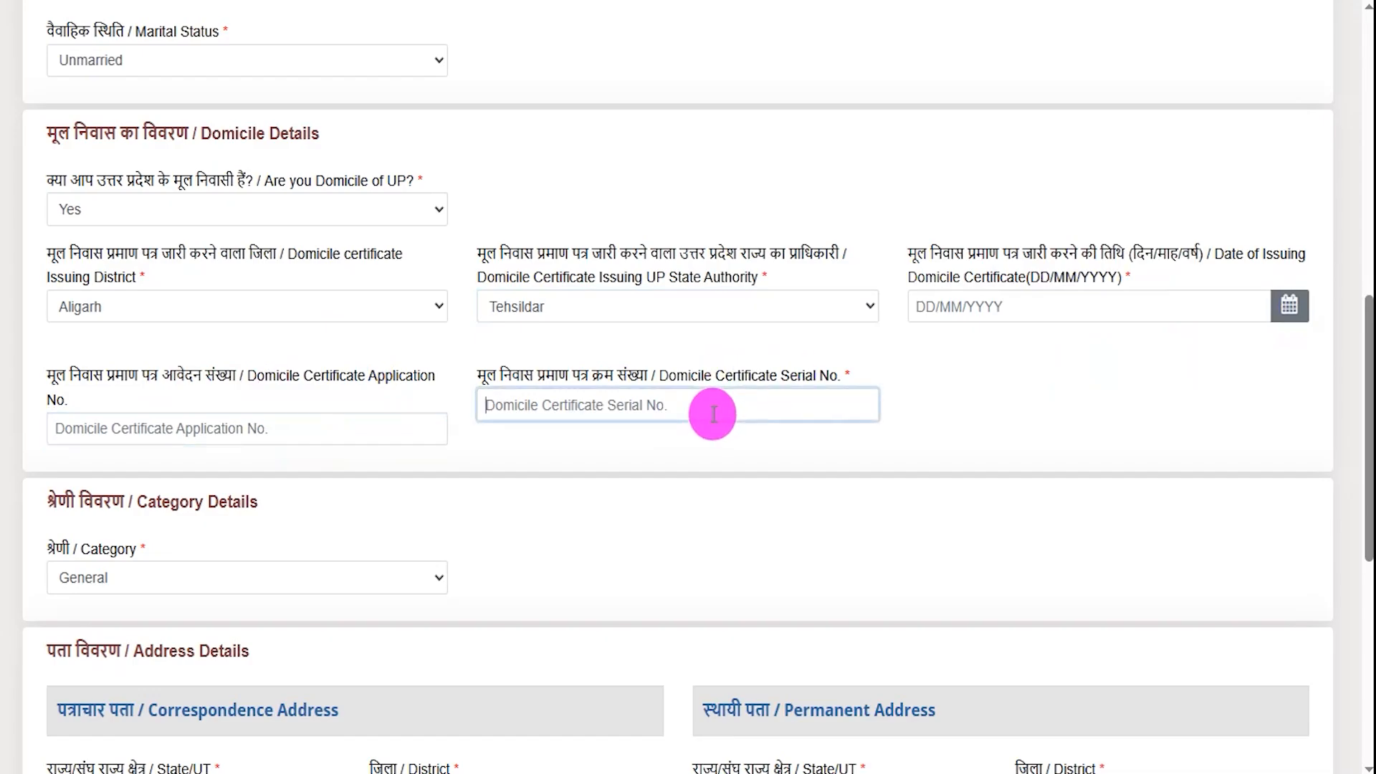
click(151, 215)
click(105, 285)
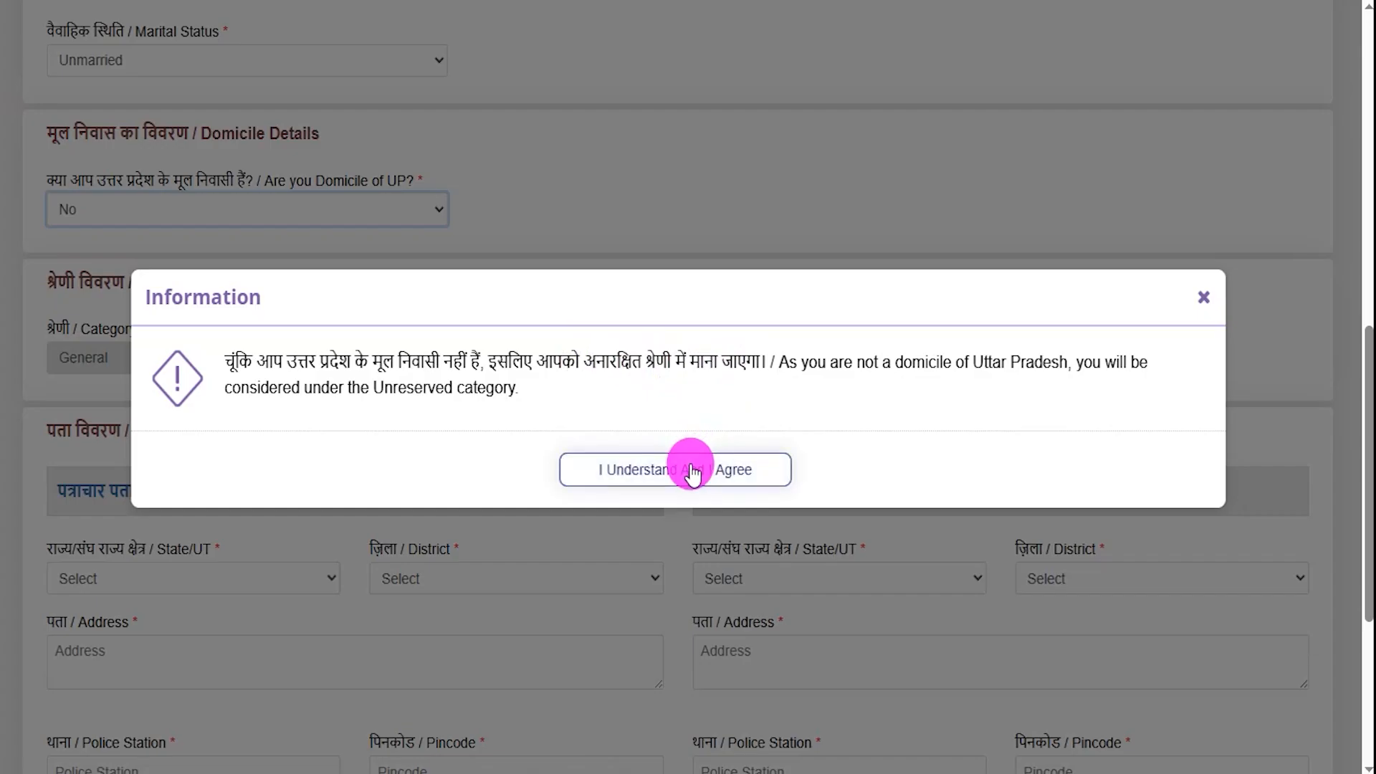
- Agree to the Unreserved notice, switch UP domicile back to Yes, and open Category
click(692, 471)
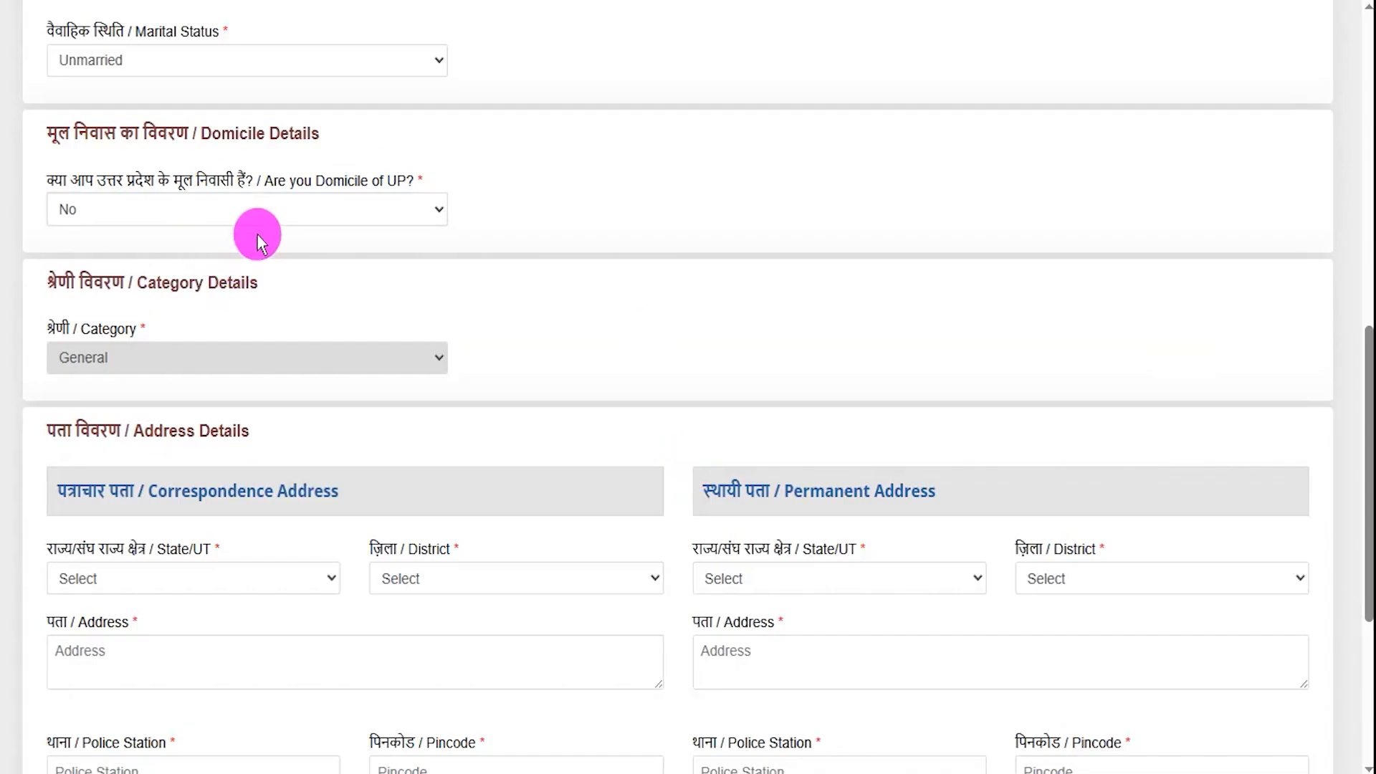
click(319, 207)
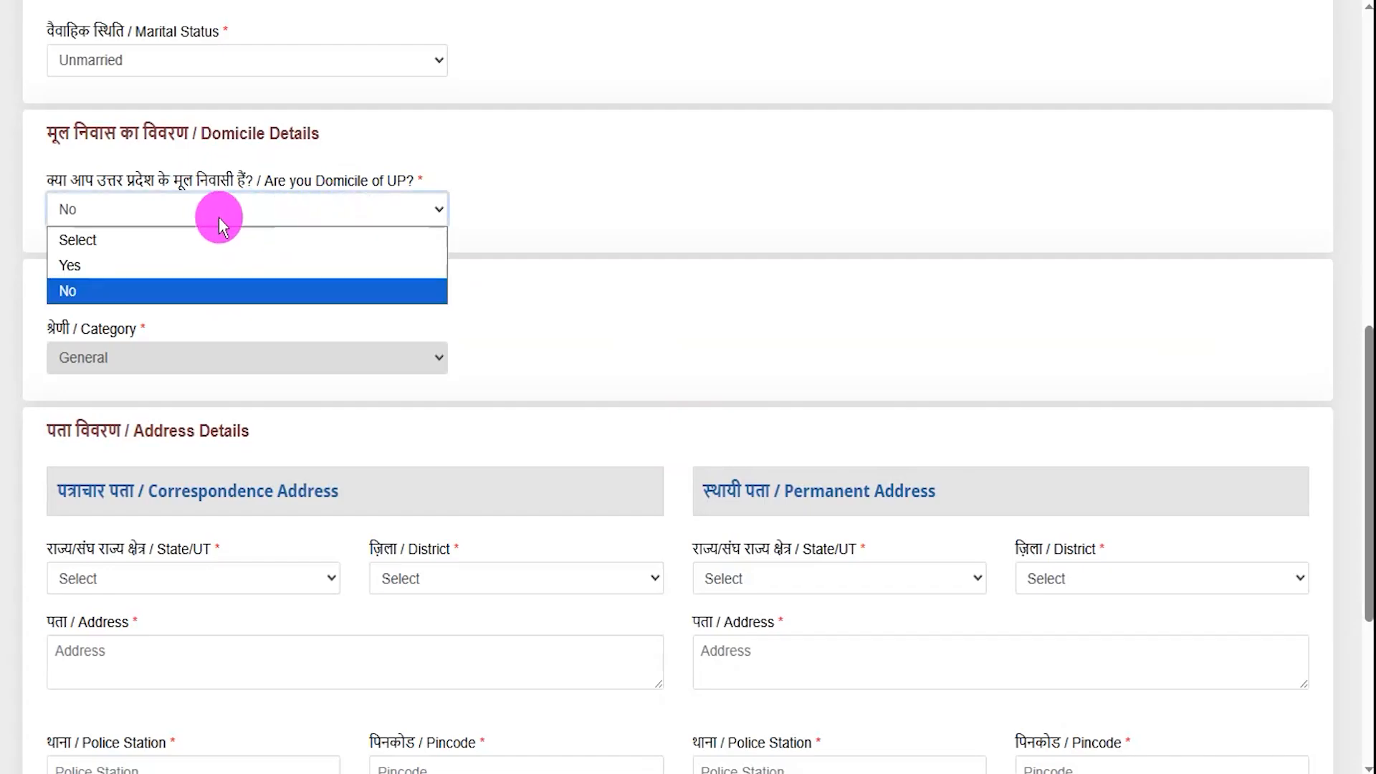
click(81, 261)
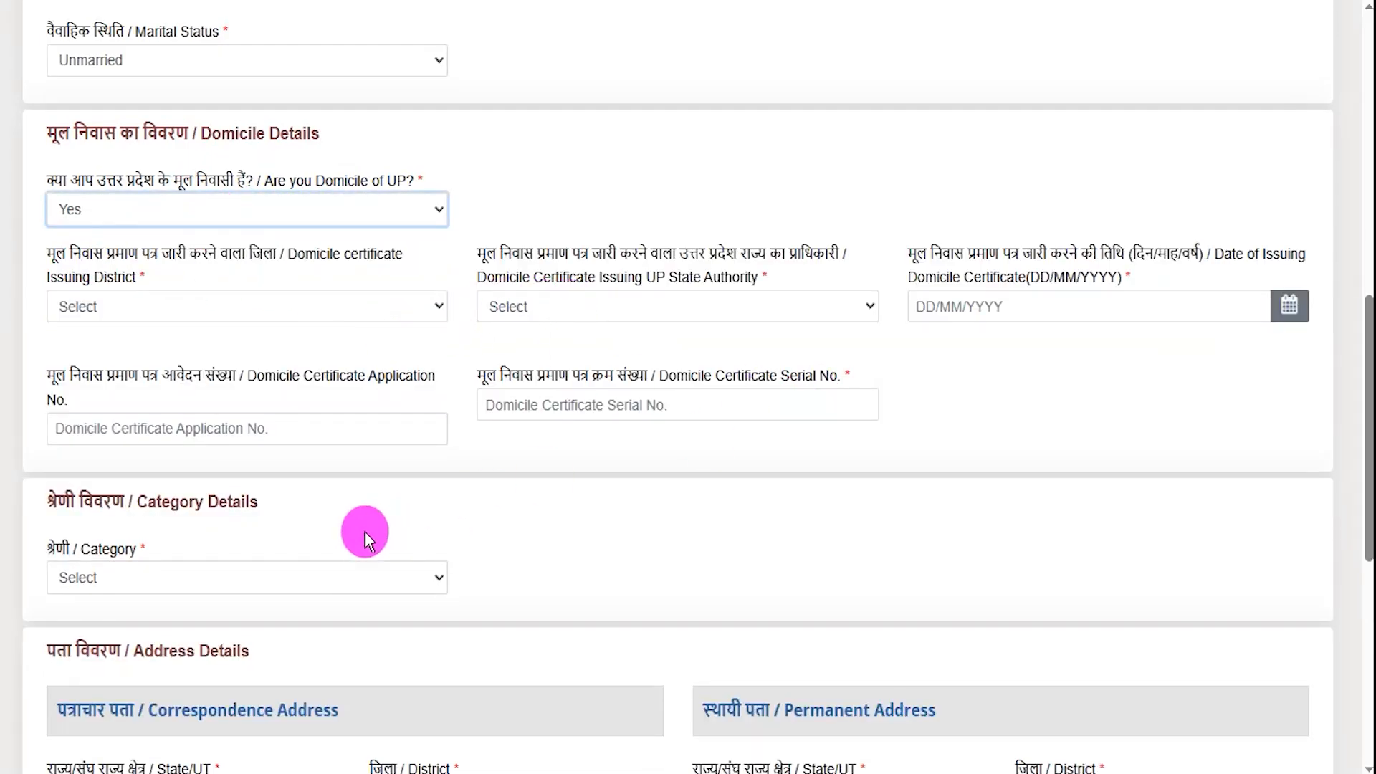
scroll(364, 530, down, 3)
click(136, 367)
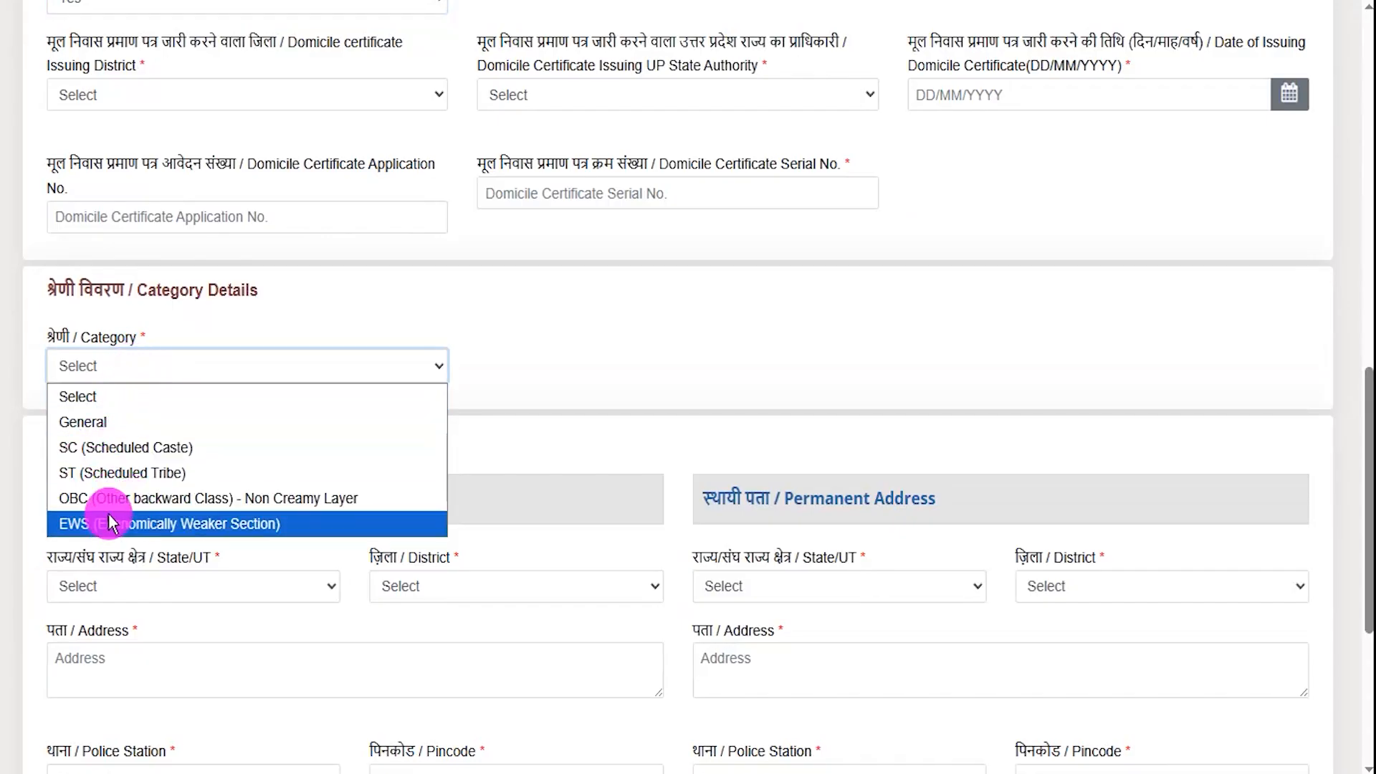
- Change the category from General to SC (Scheduled Caste) and accept the reservation notice
click(98, 422)
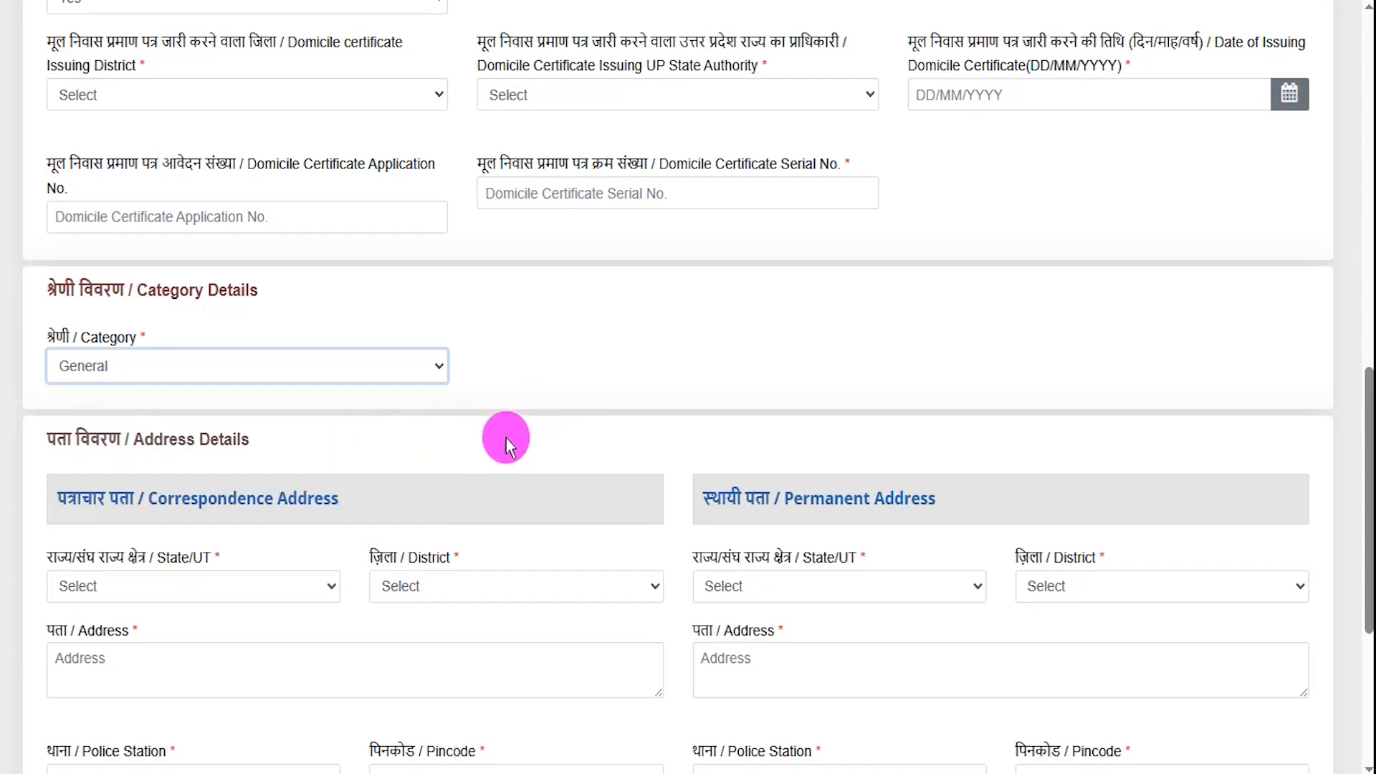
click(233, 364)
click(102, 440)
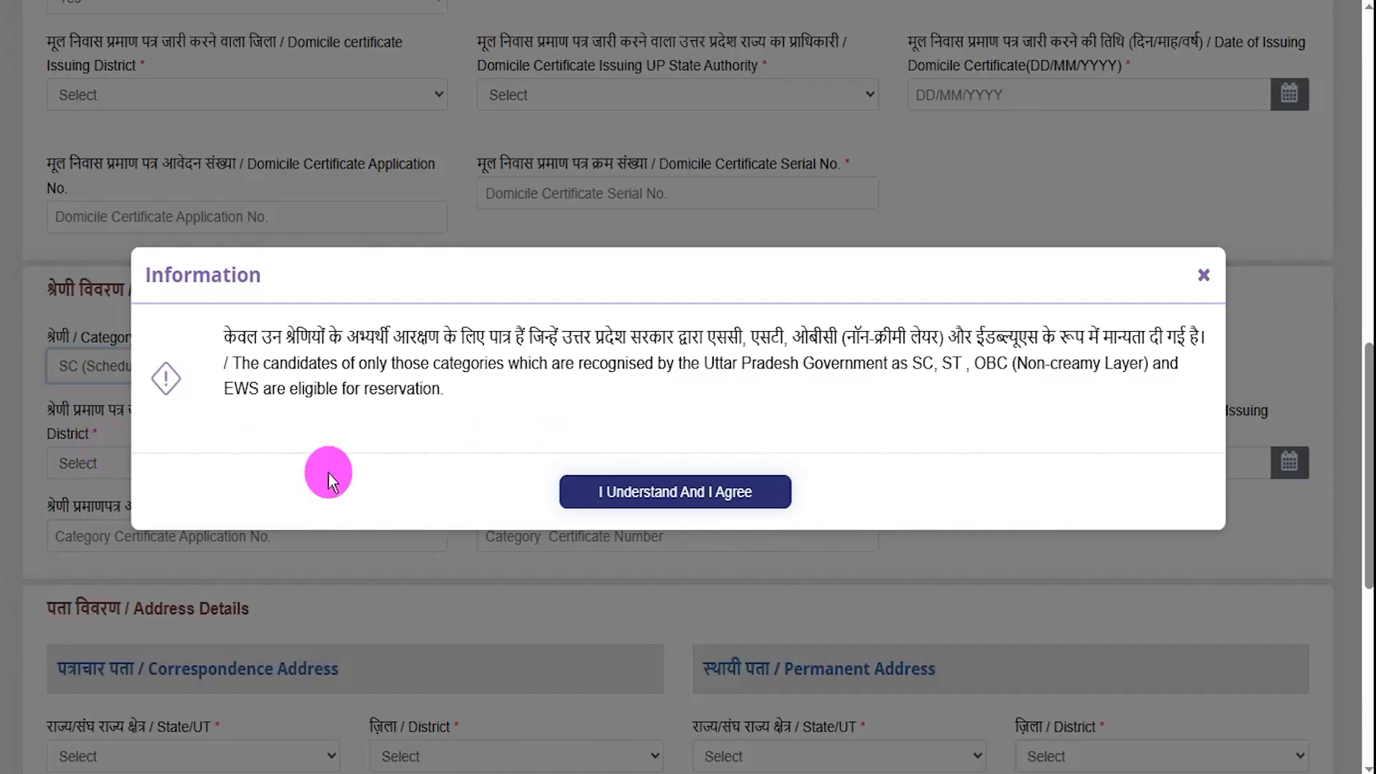
click(659, 498)
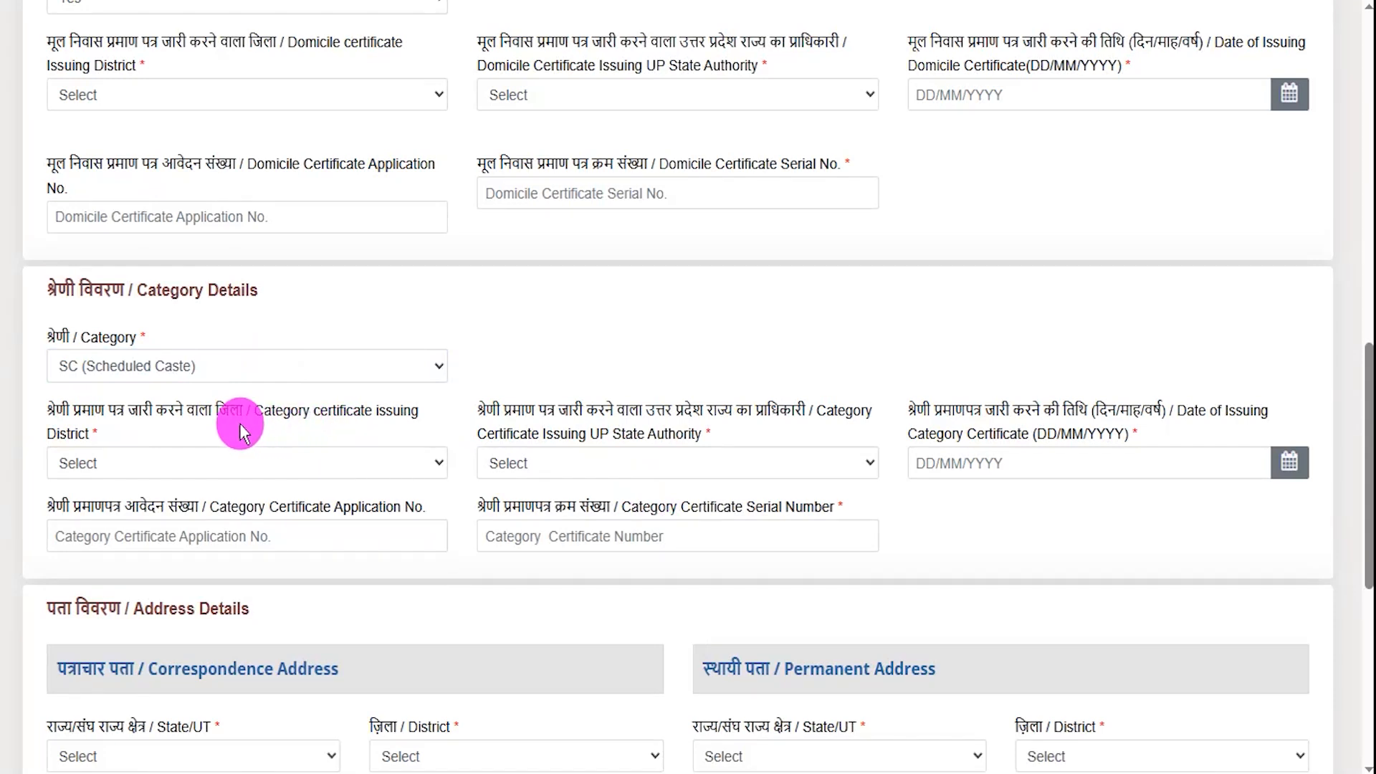
- Choose Tehsildar as the category certificate issuing authority
double_click(287, 411)
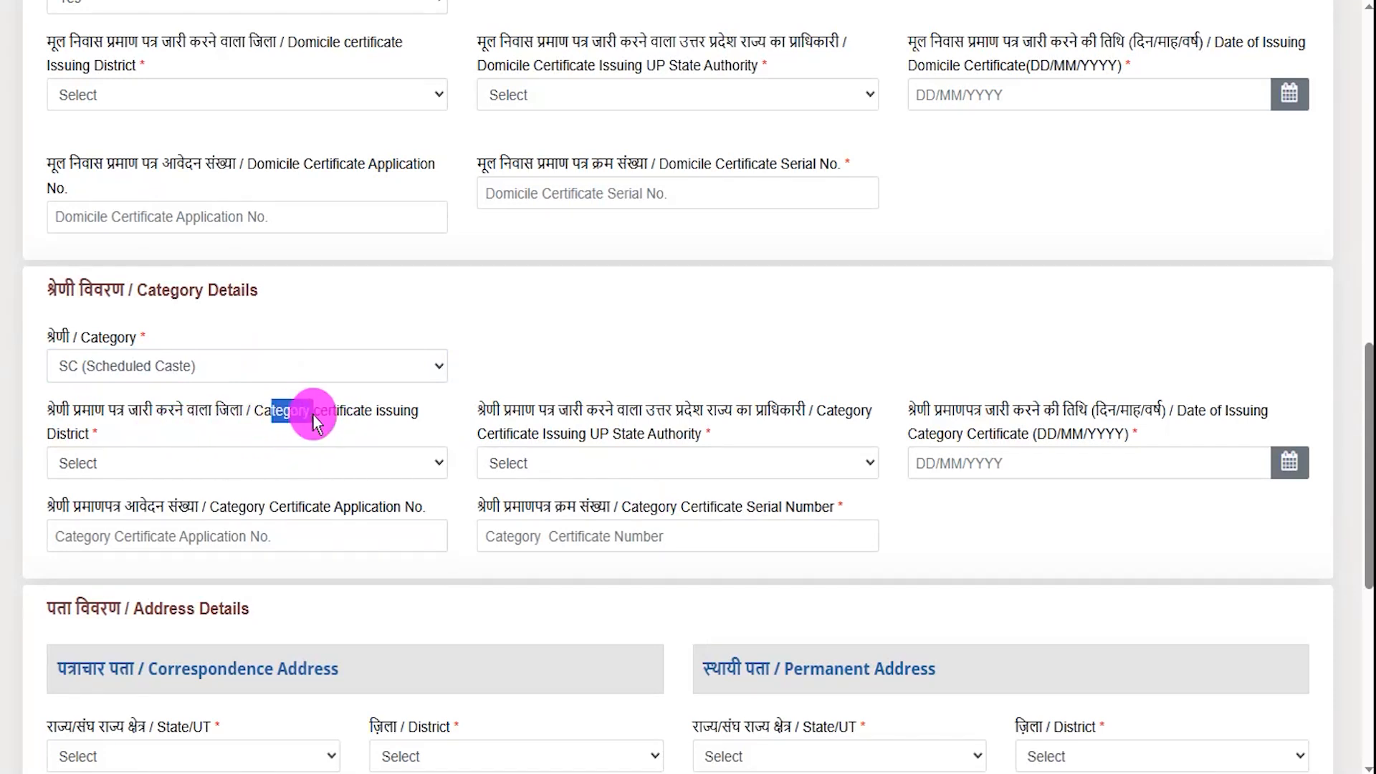
click(269, 463)
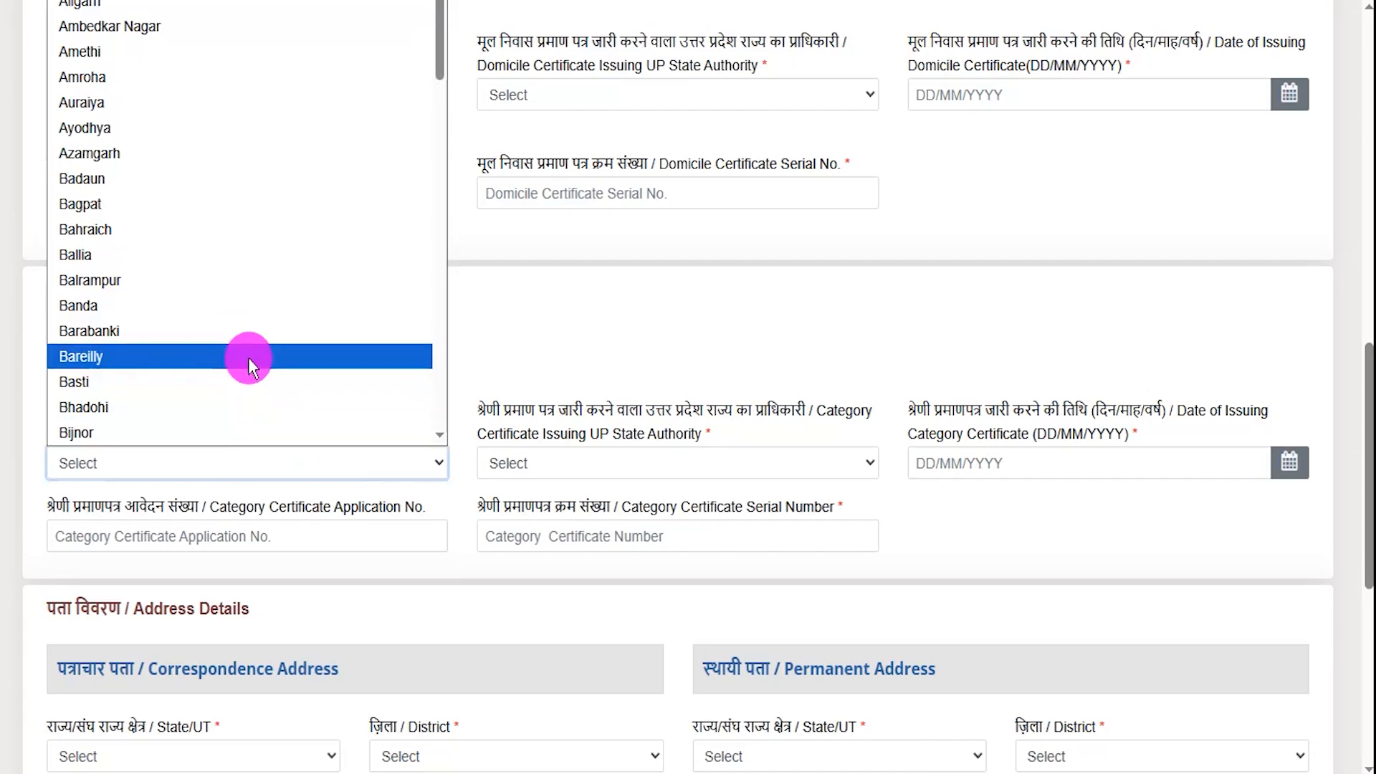
click(753, 466)
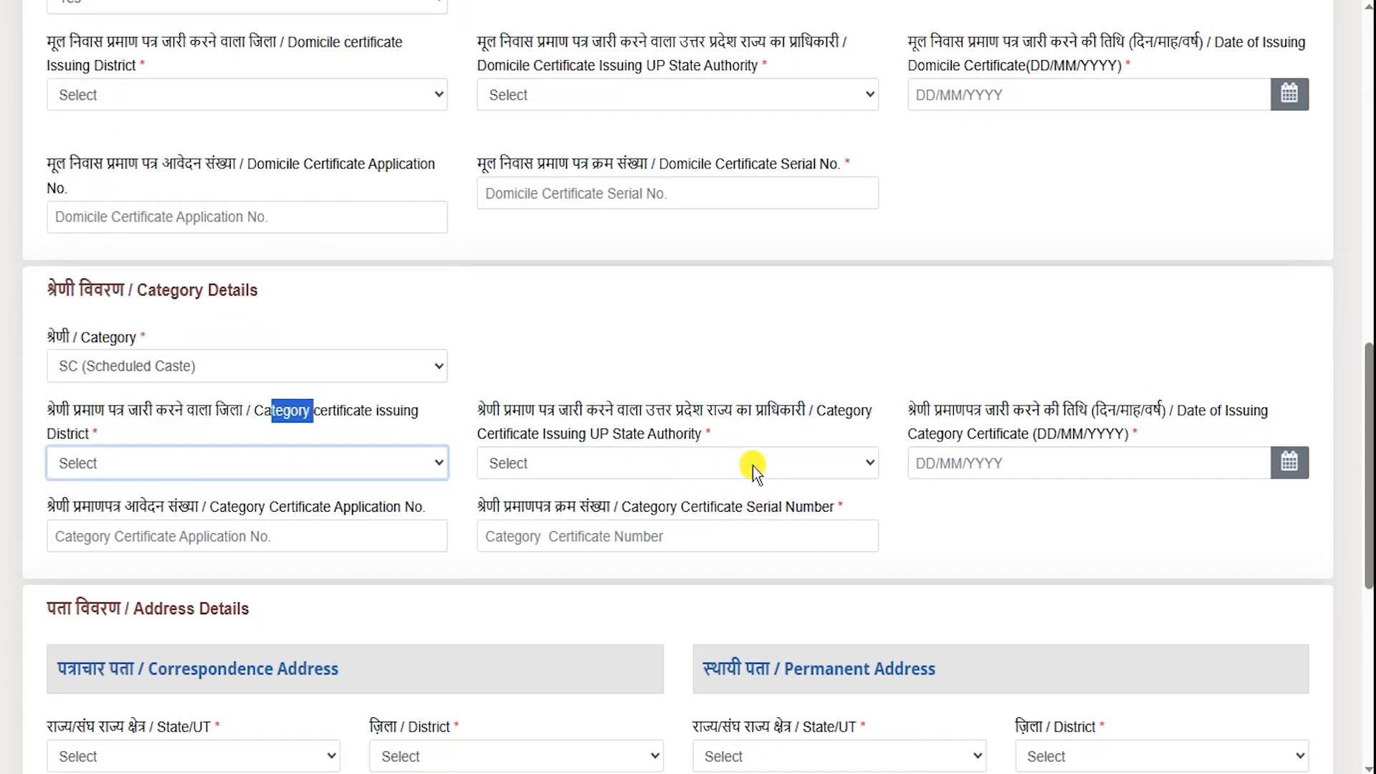
click(752, 466)
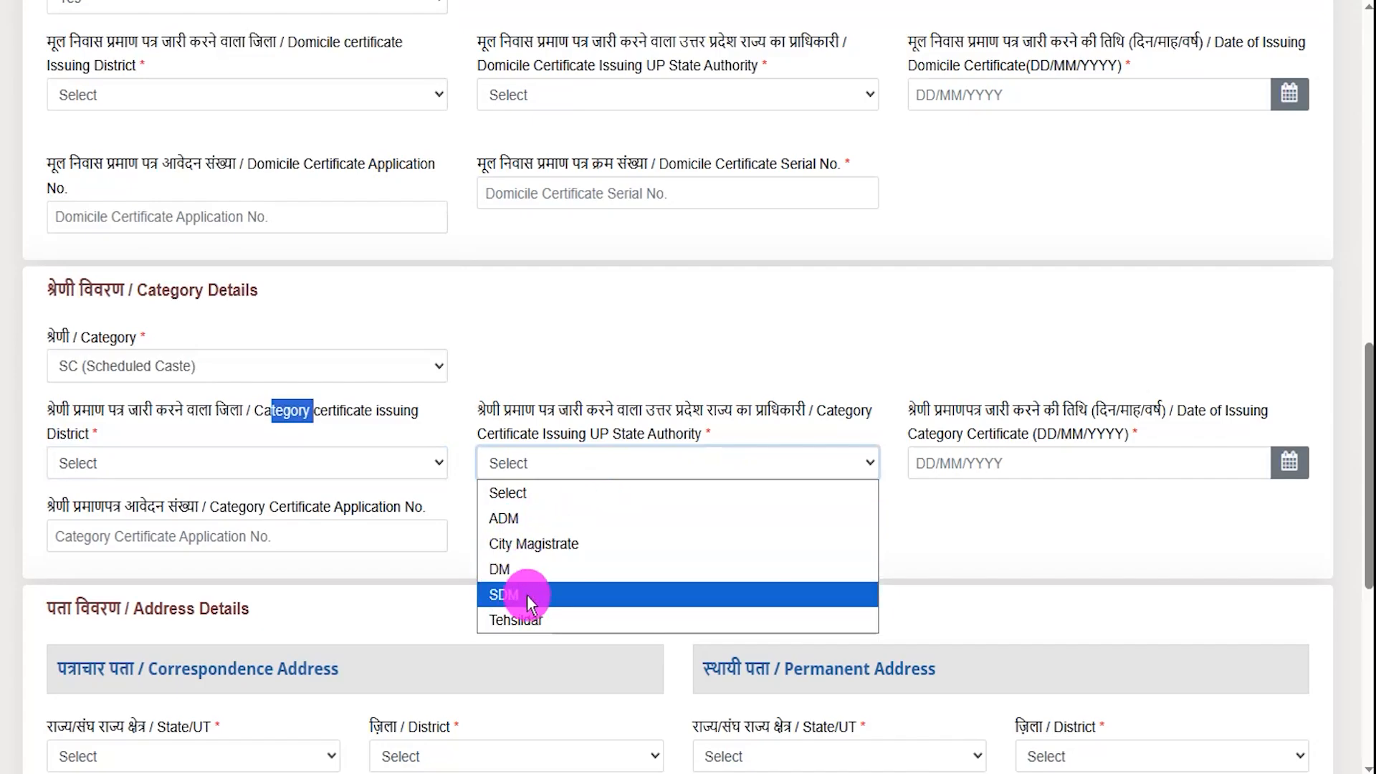
click(527, 620)
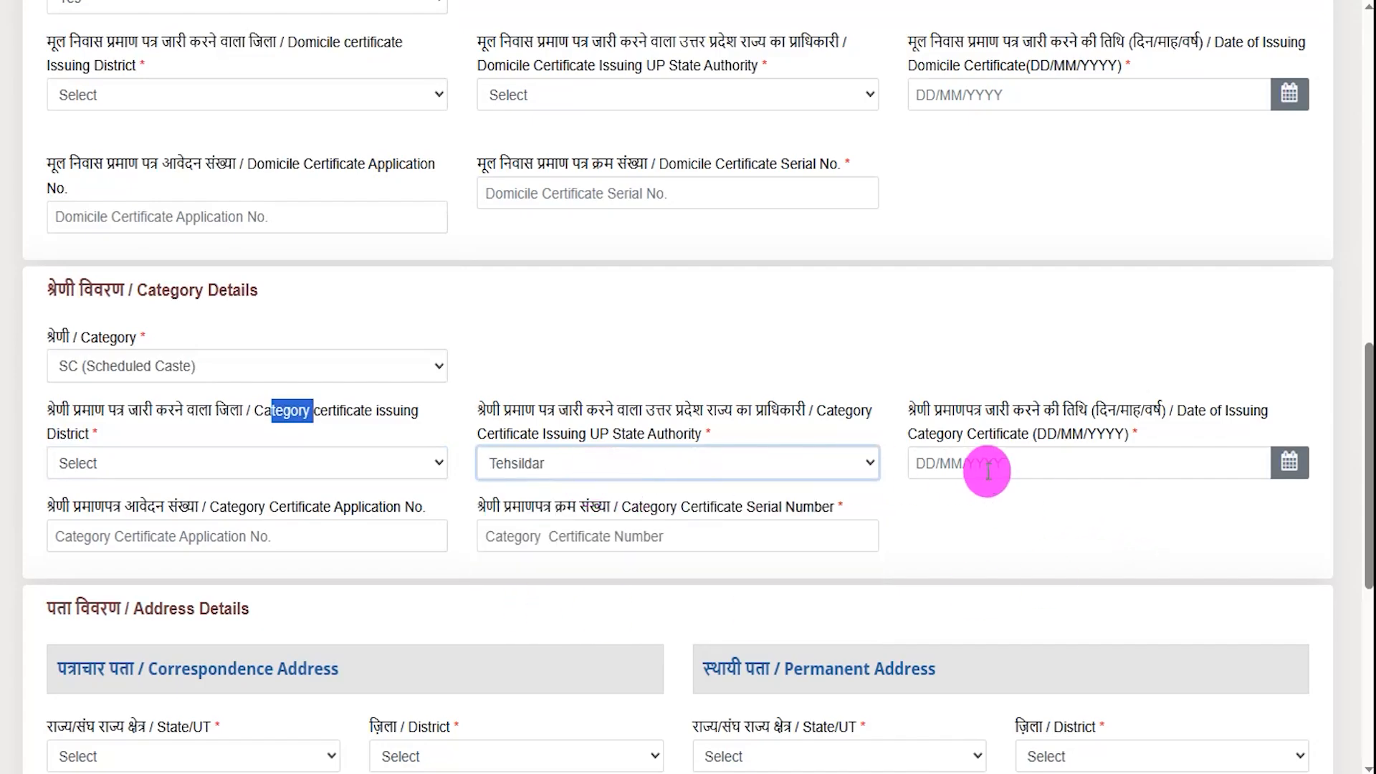
click(1288, 463)
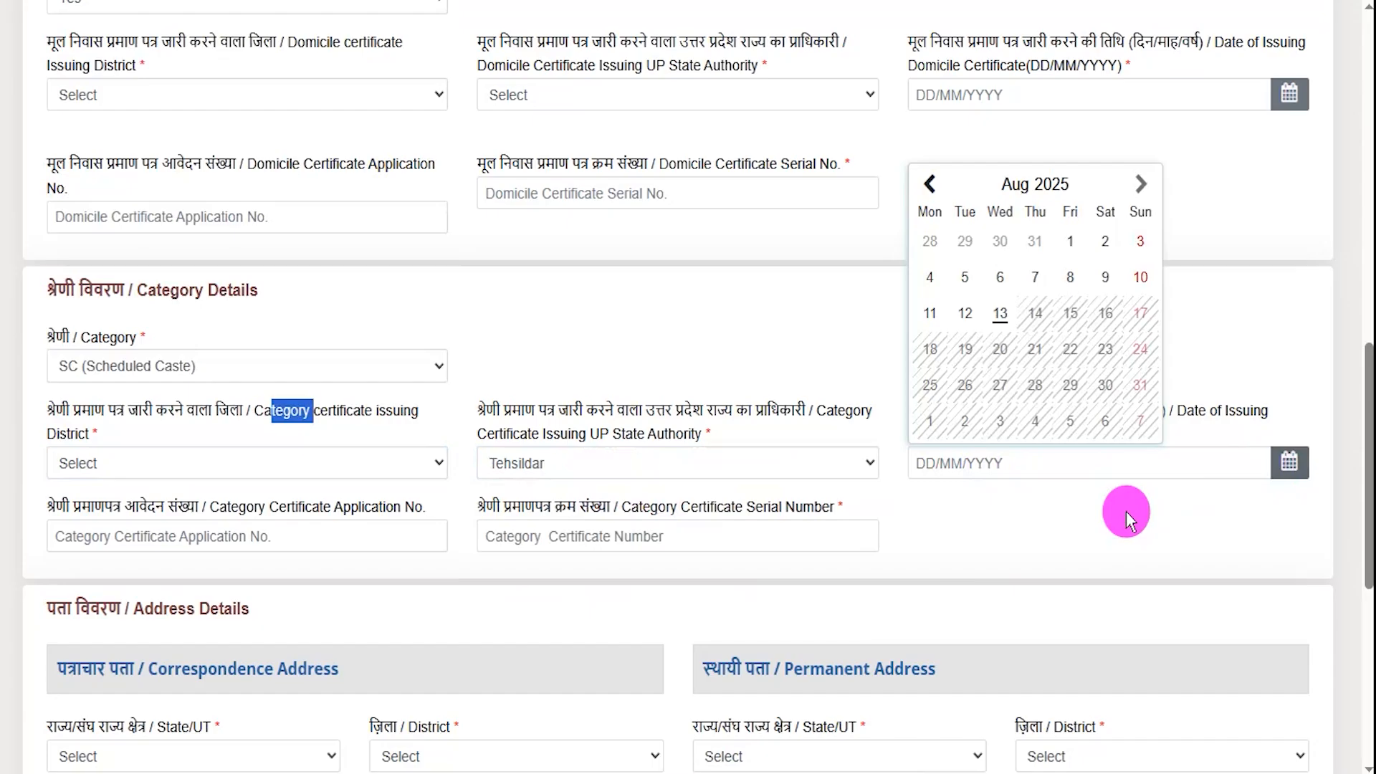
click(1044, 521)
- Inspect the category certificate application number and serial number fields
drag(283, 515, 354, 513)
click(329, 540)
drag(673, 523, 701, 528)
click(701, 531)
- Scroll through Address Details, highlighting the Correspondence and Permanent Address headings and same-address option
scroll(461, 559, down, 4)
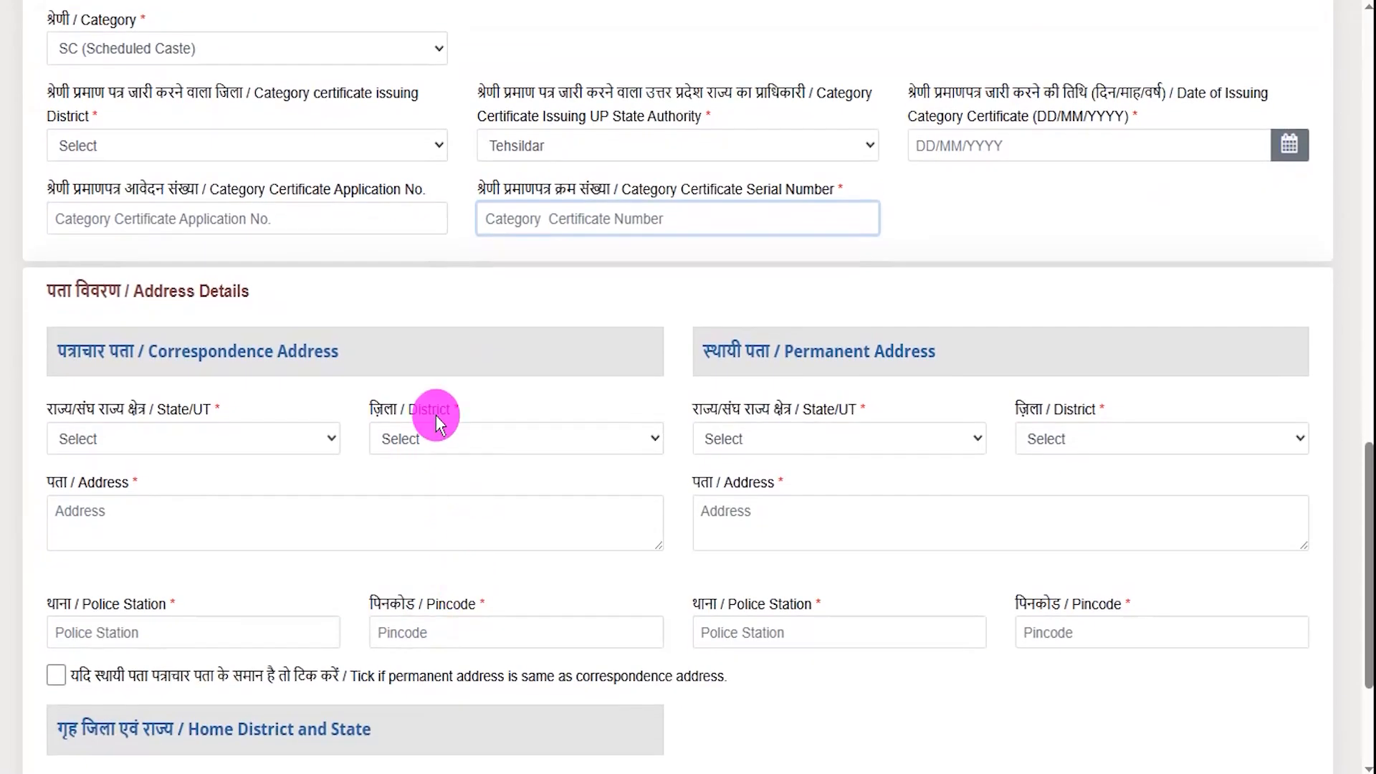
drag(146, 291, 217, 293)
scroll(513, 403, down, 1)
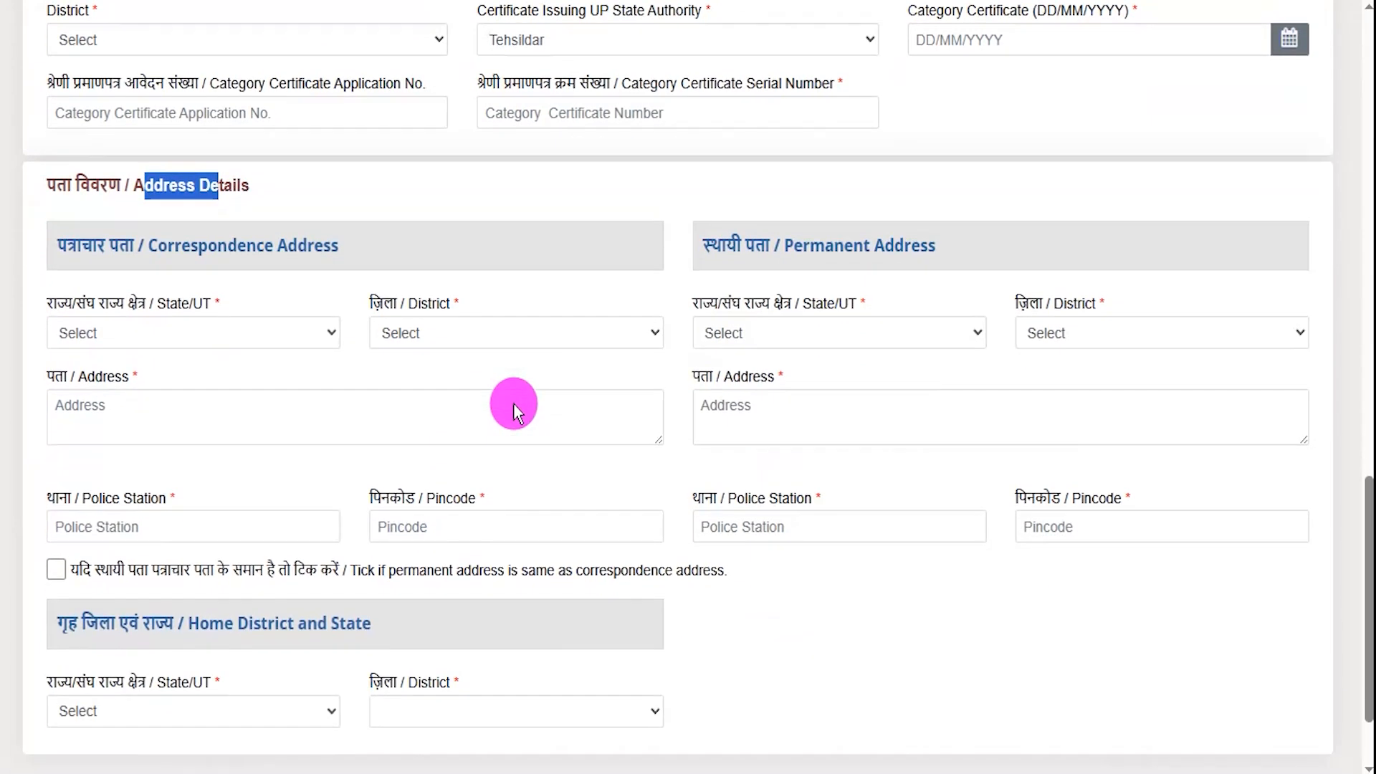
drag(168, 247, 308, 252)
drag(802, 247, 894, 243)
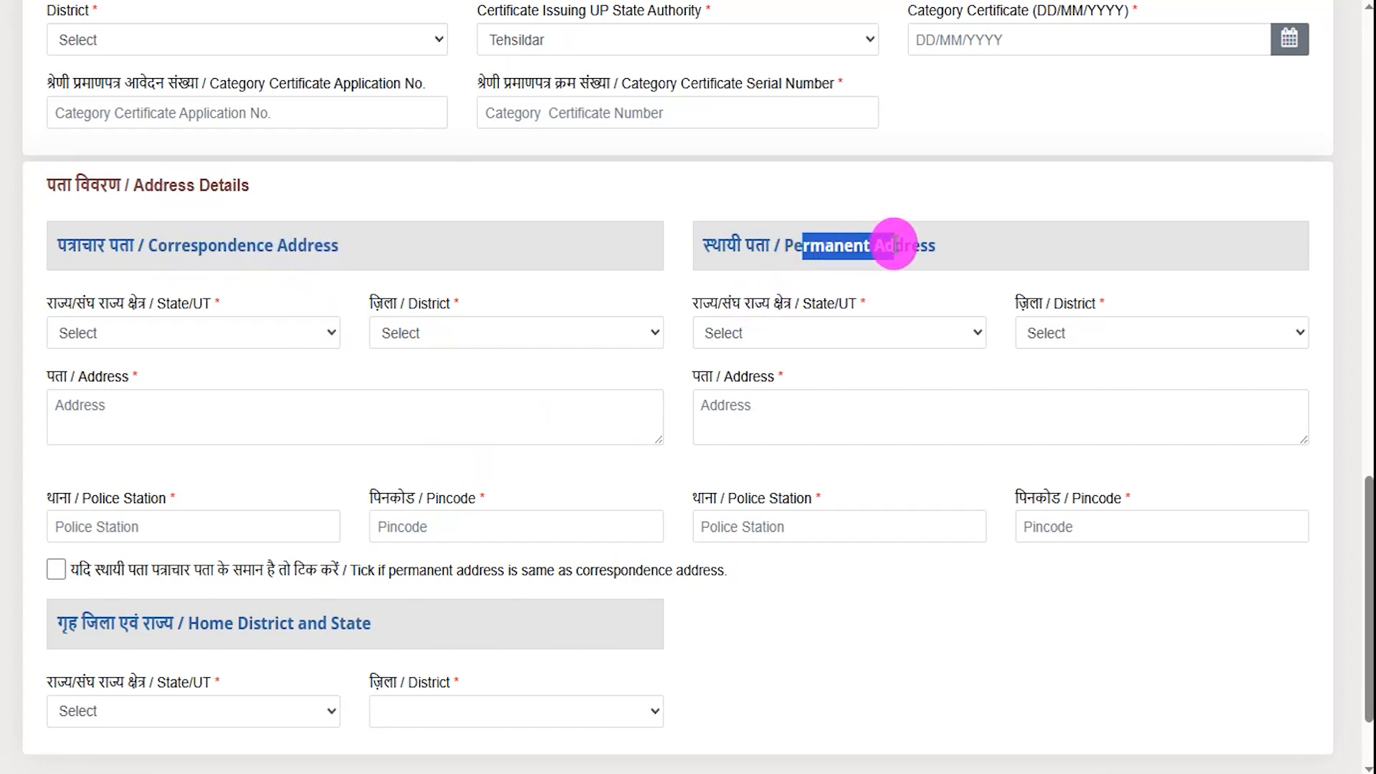
click(842, 245)
drag(158, 247, 287, 249)
scroll(470, 335, down, 2)
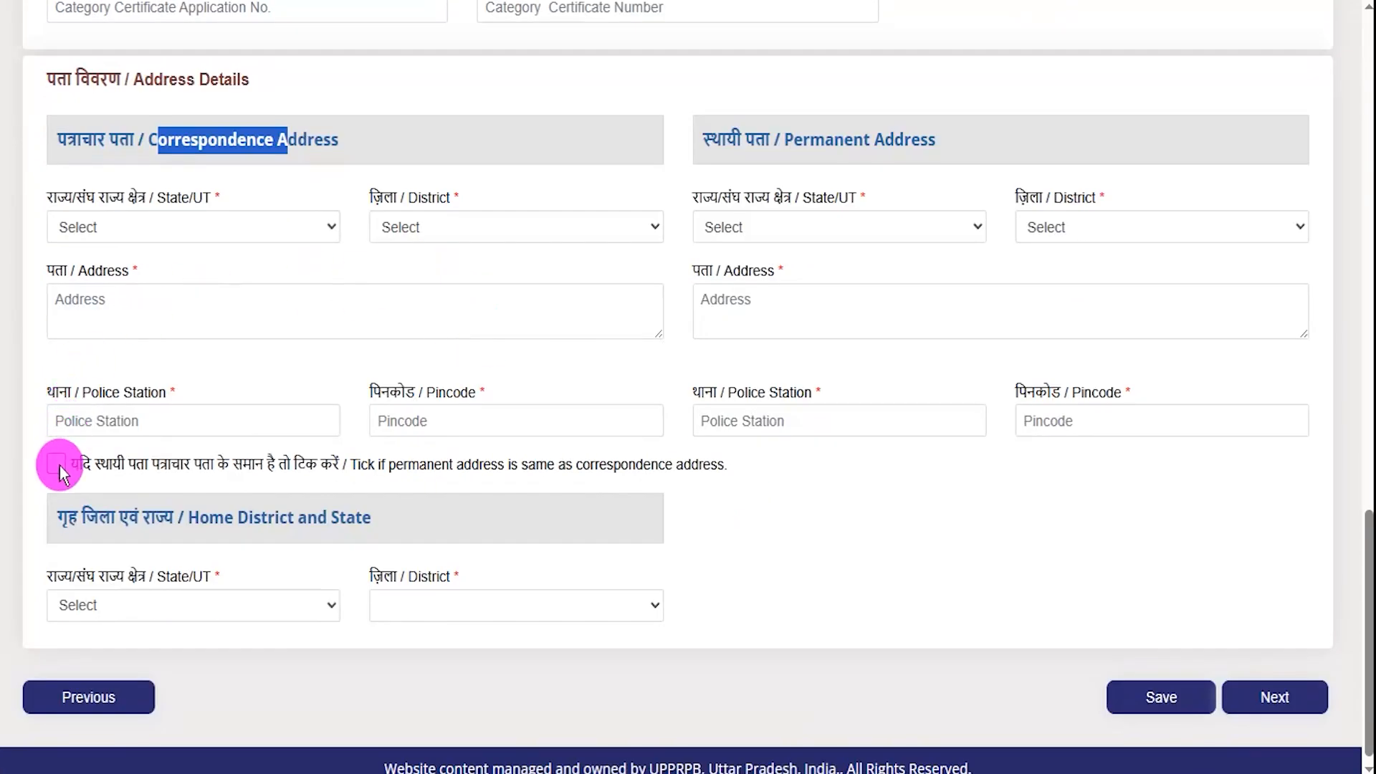
drag(154, 466, 317, 465)
drag(802, 140, 853, 139)
drag(167, 131, 297, 139)
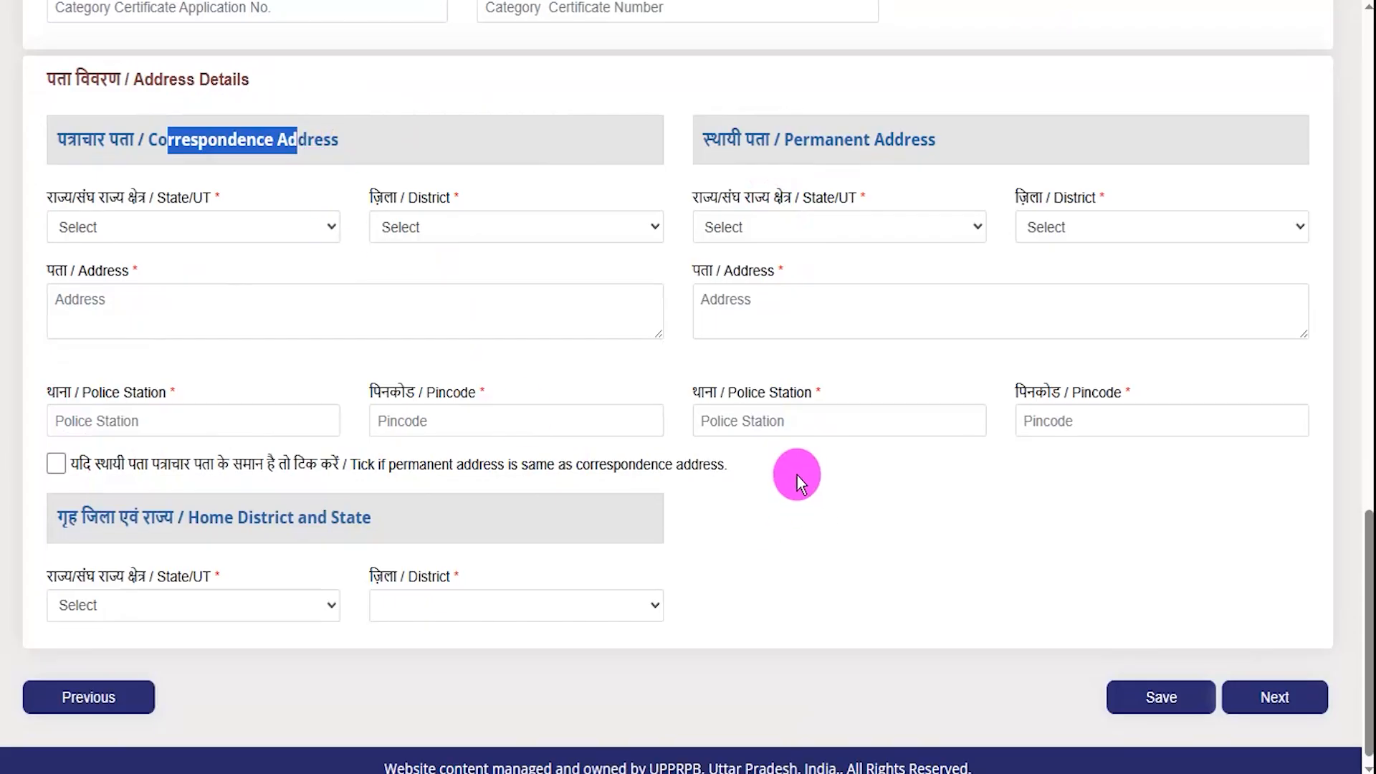
scroll(792, 476, down, 1)
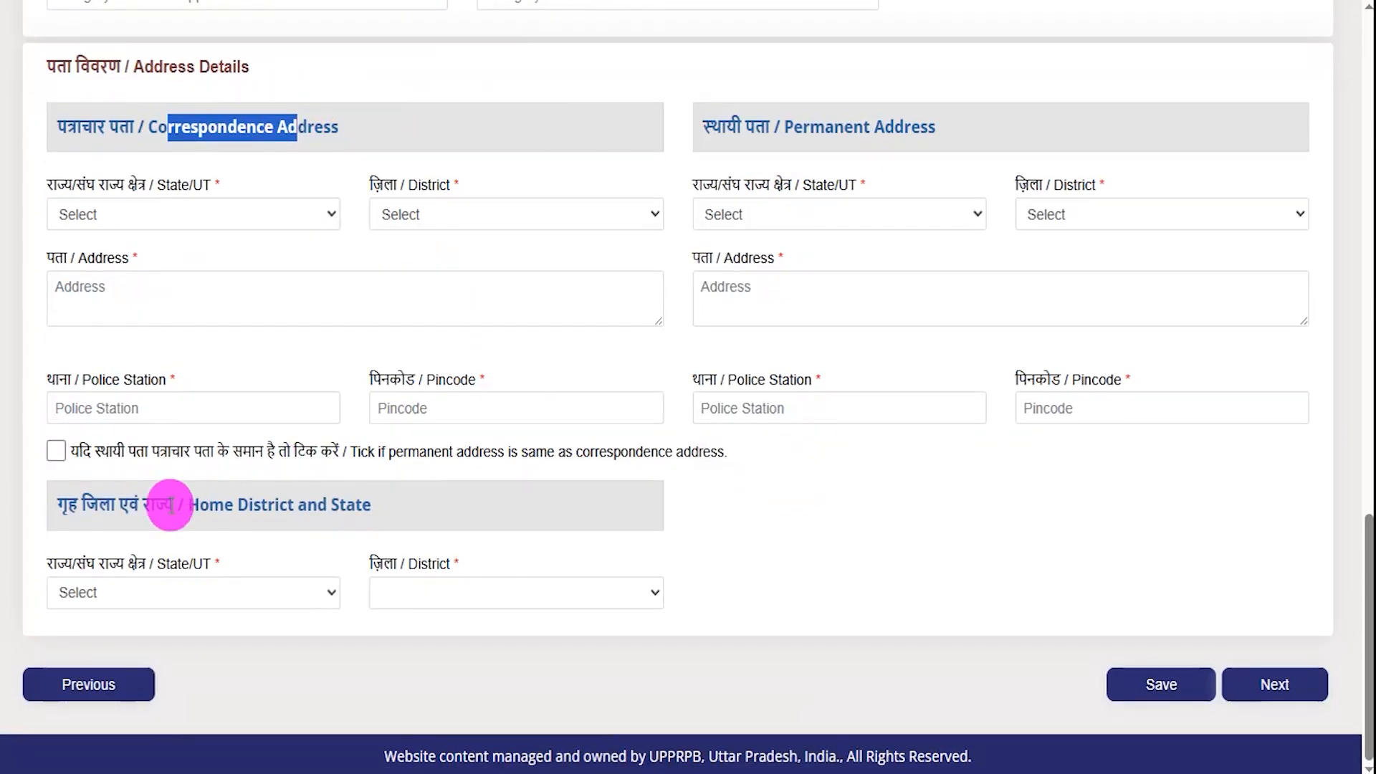
- Set Home State/UT to LADAKH and Home District to Kargil
click(161, 595)
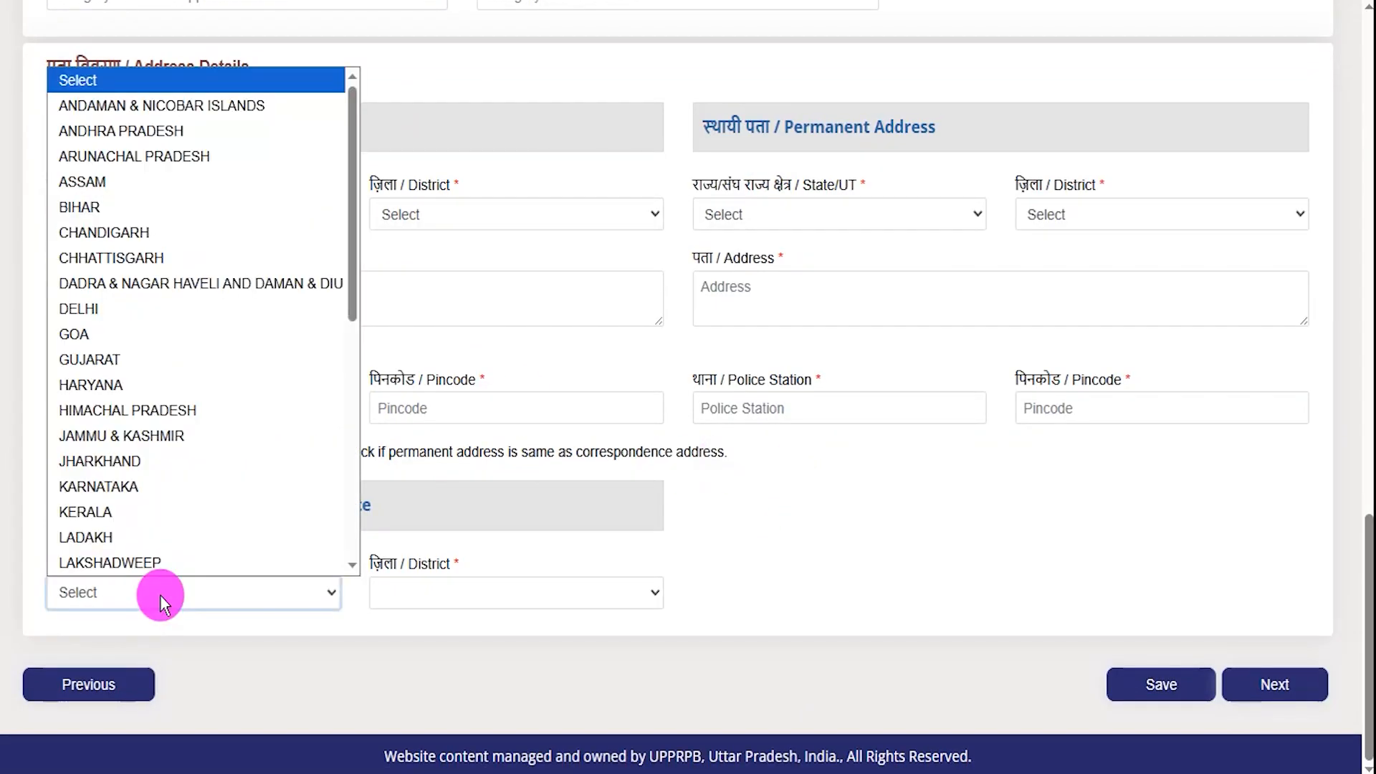
click(508, 588)
click(721, 592)
click(273, 588)
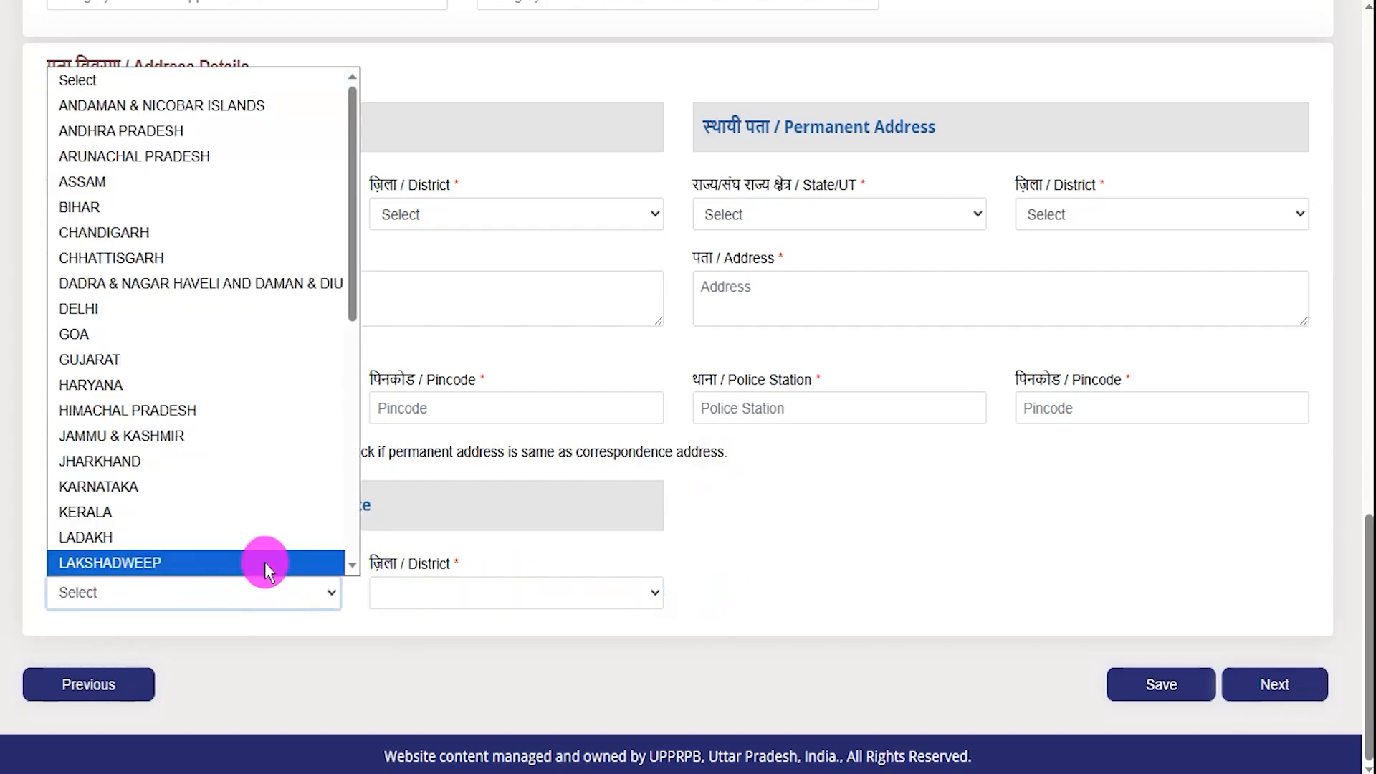
click(265, 562)
click(530, 592)
click(471, 649)
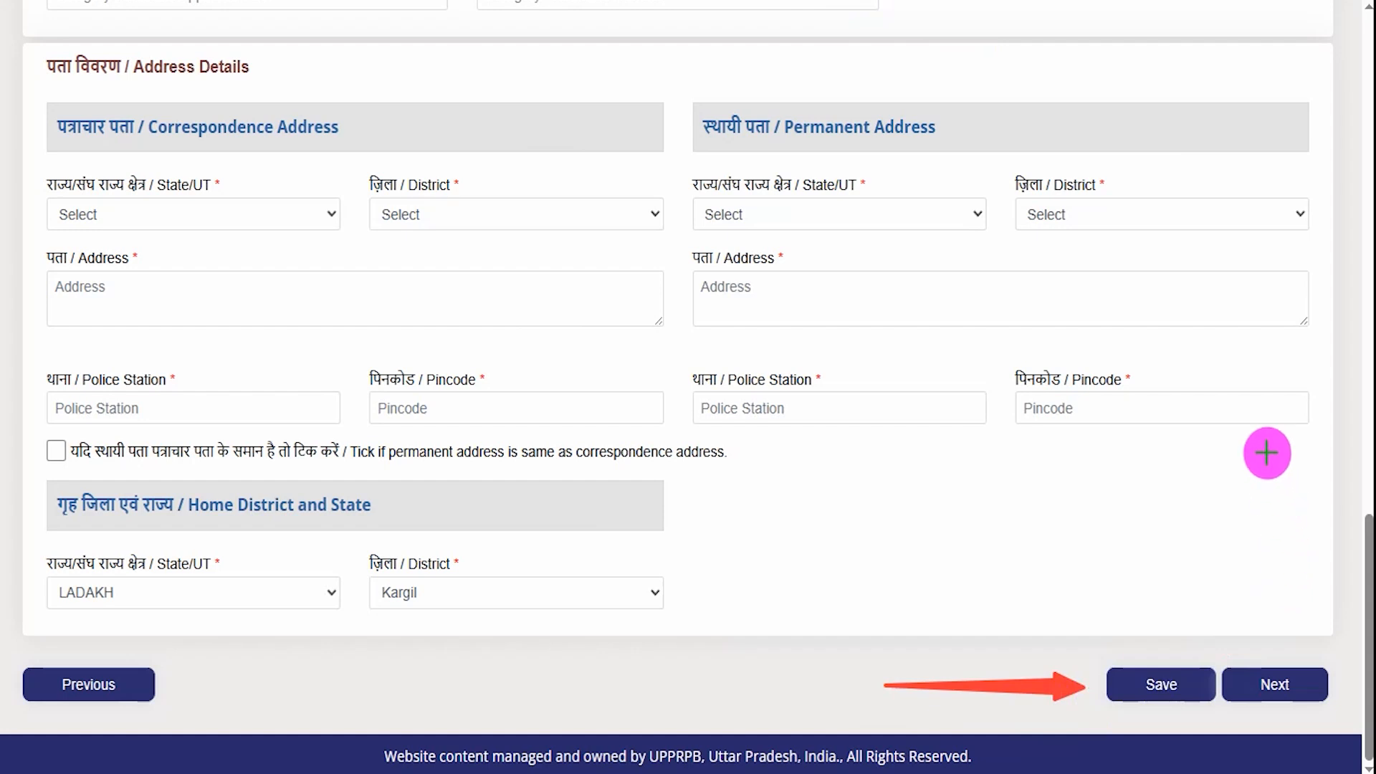
drag(1269, 440, 1275, 647)
- Continue to the reservation questions and answer Yes to Dependent of Freedom Fighter
click(1274, 683)
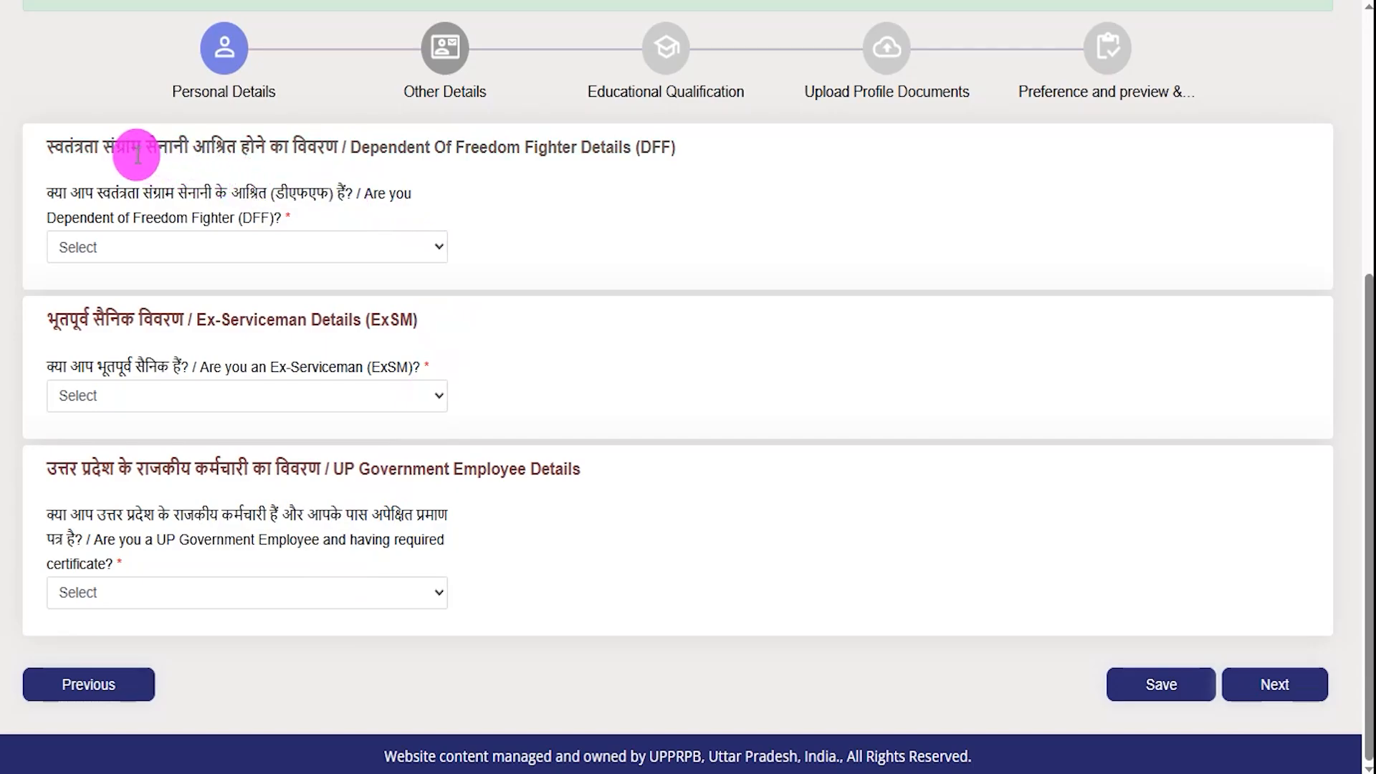
click(235, 245)
click(122, 300)
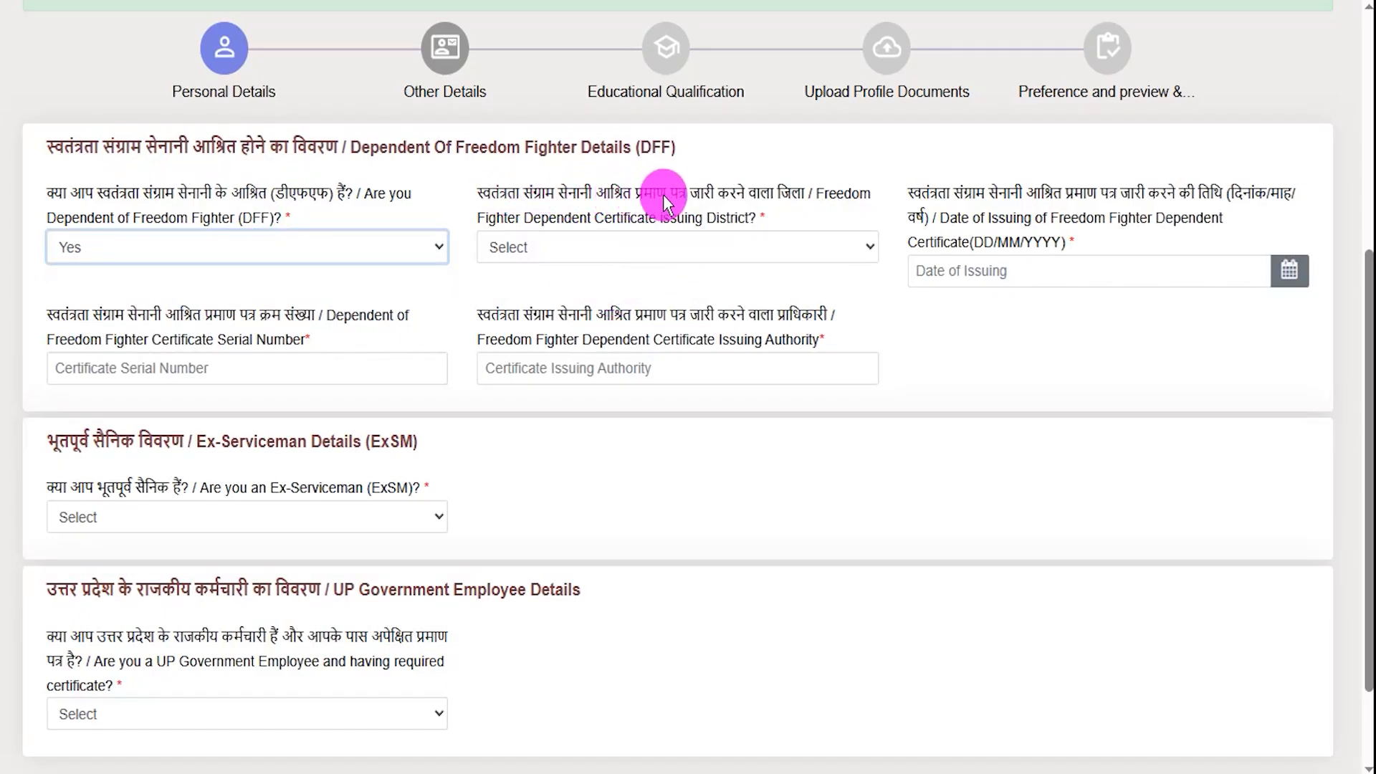
- Review the certificate district, issue date, serial number and authority fields, then change the answer to No
click(742, 248)
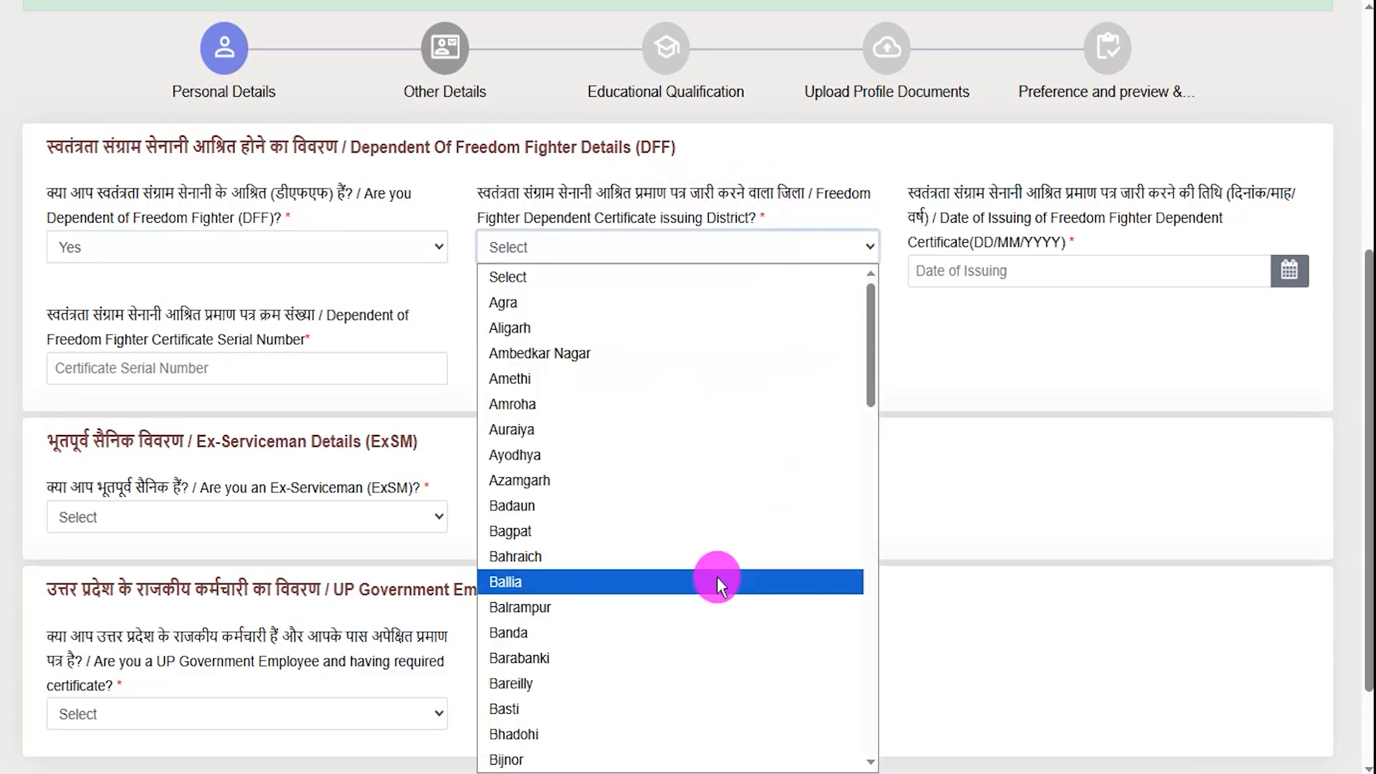
scroll(716, 578, down, 15)
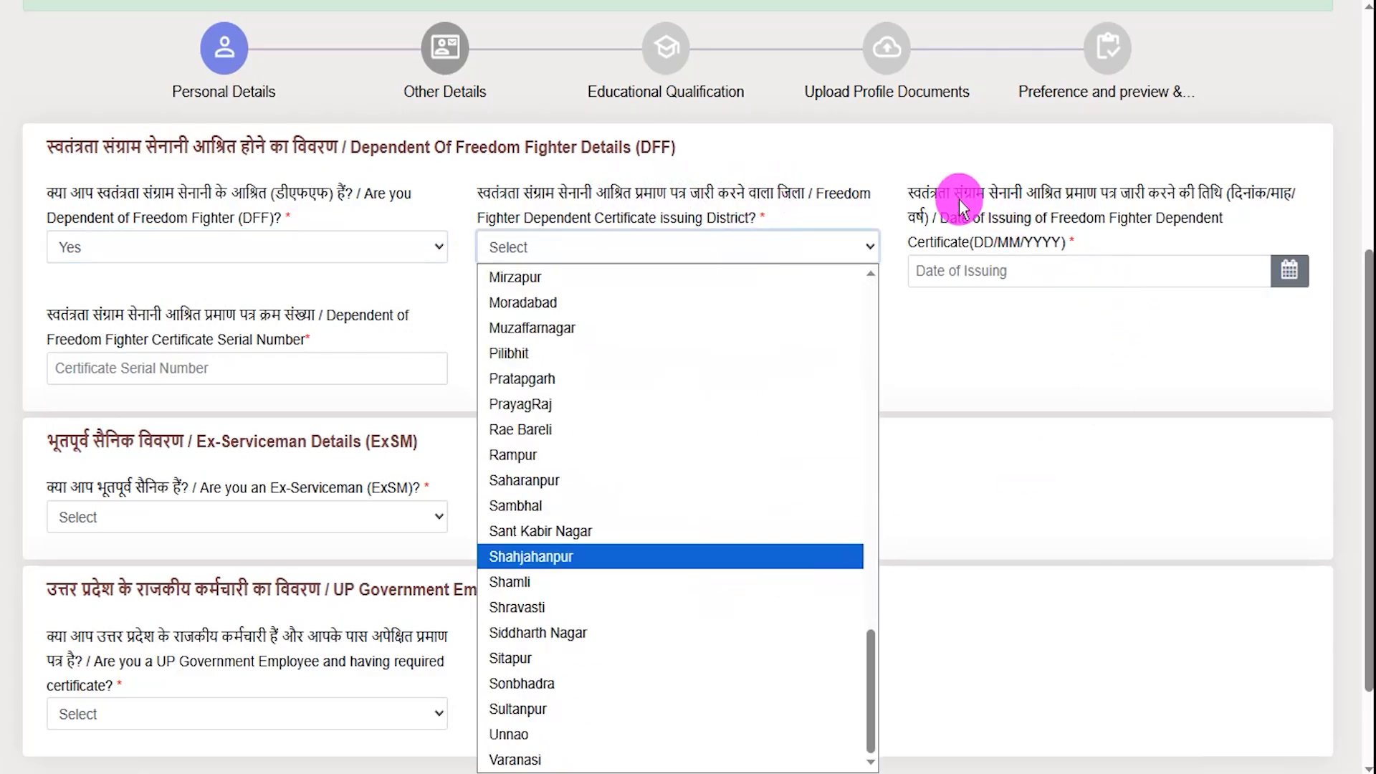
drag(1047, 200, 1193, 197)
click(1290, 272)
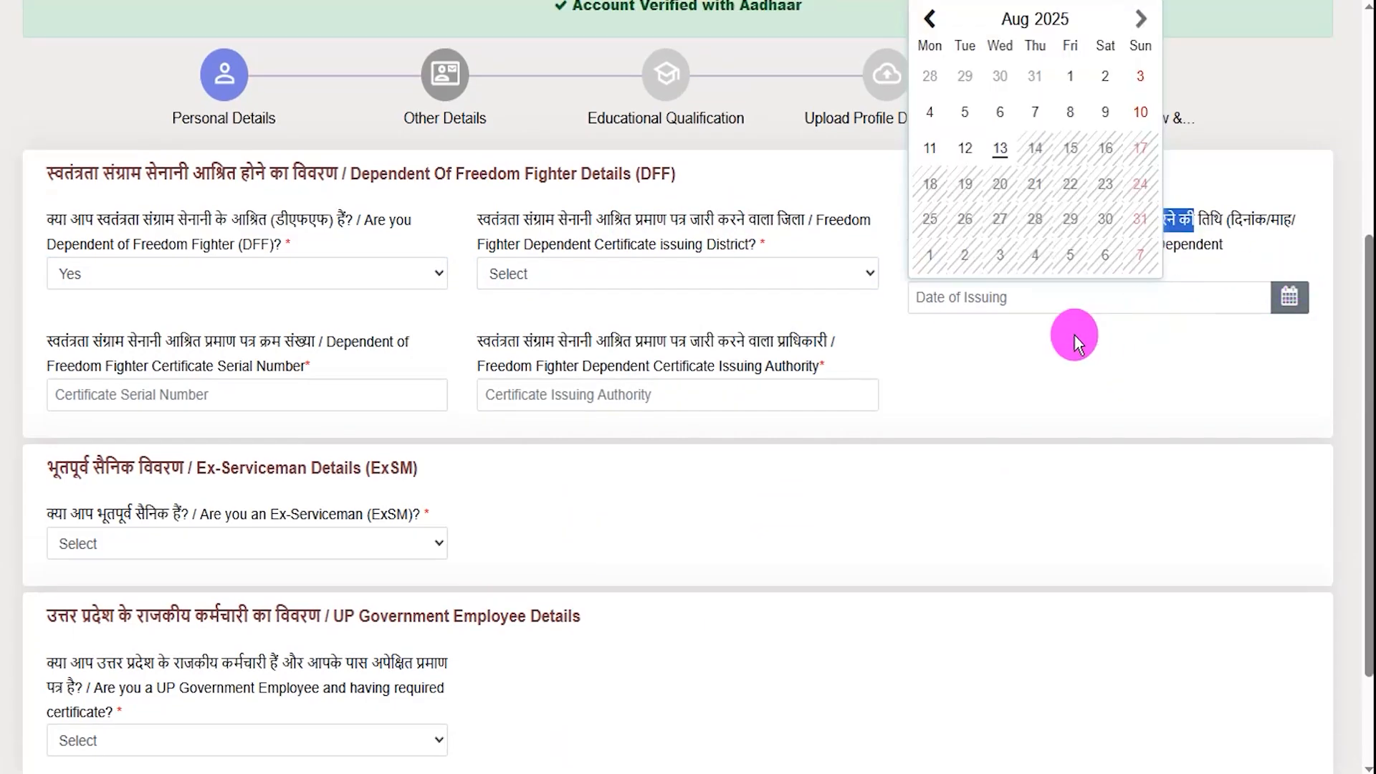
click(990, 337)
click(324, 396)
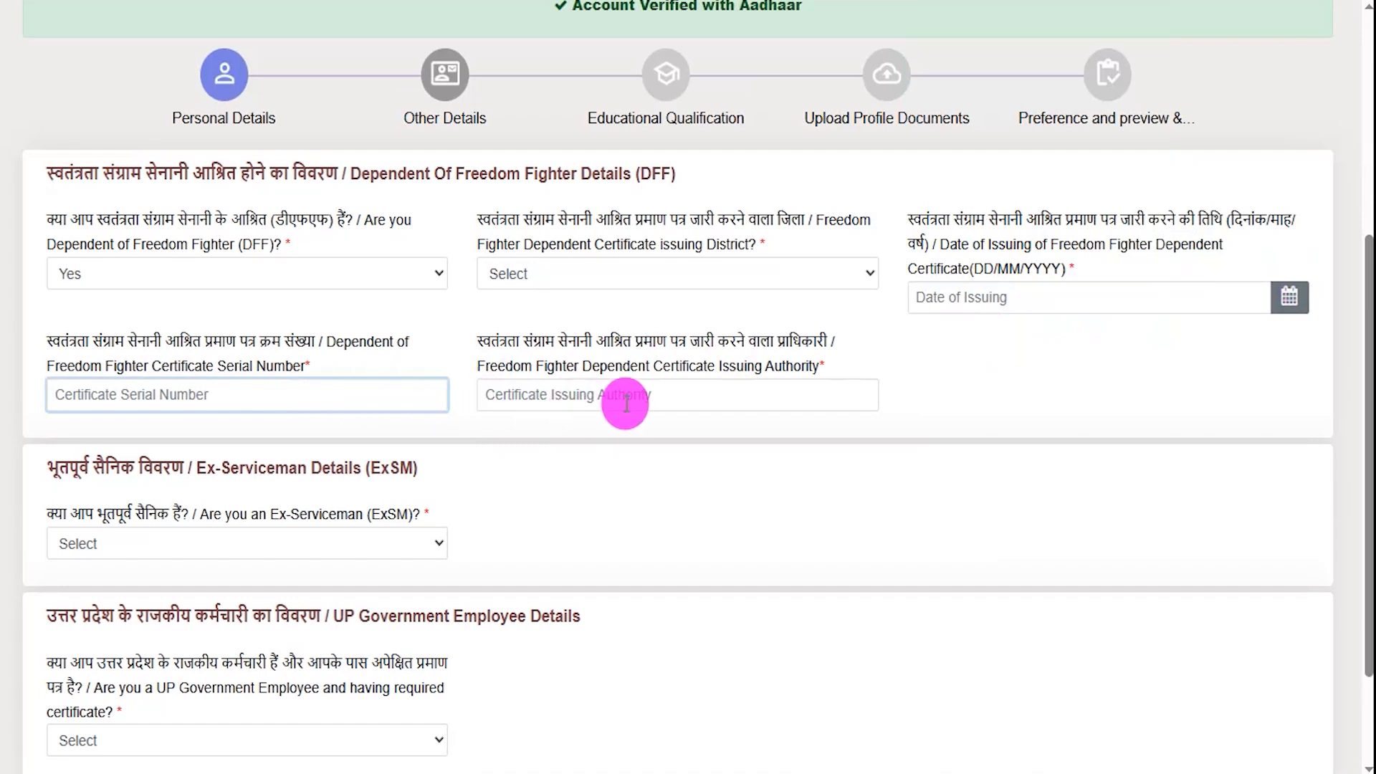
click(659, 399)
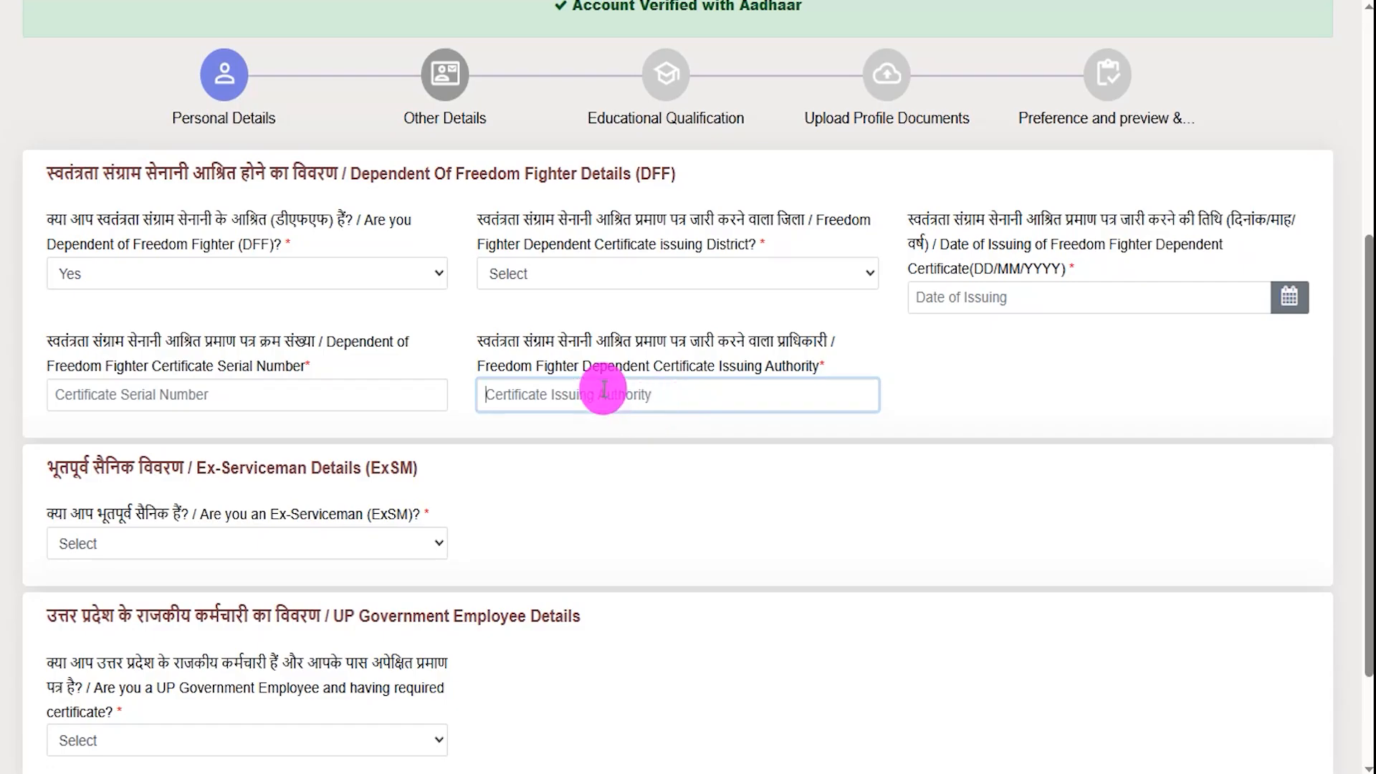
click(315, 280)
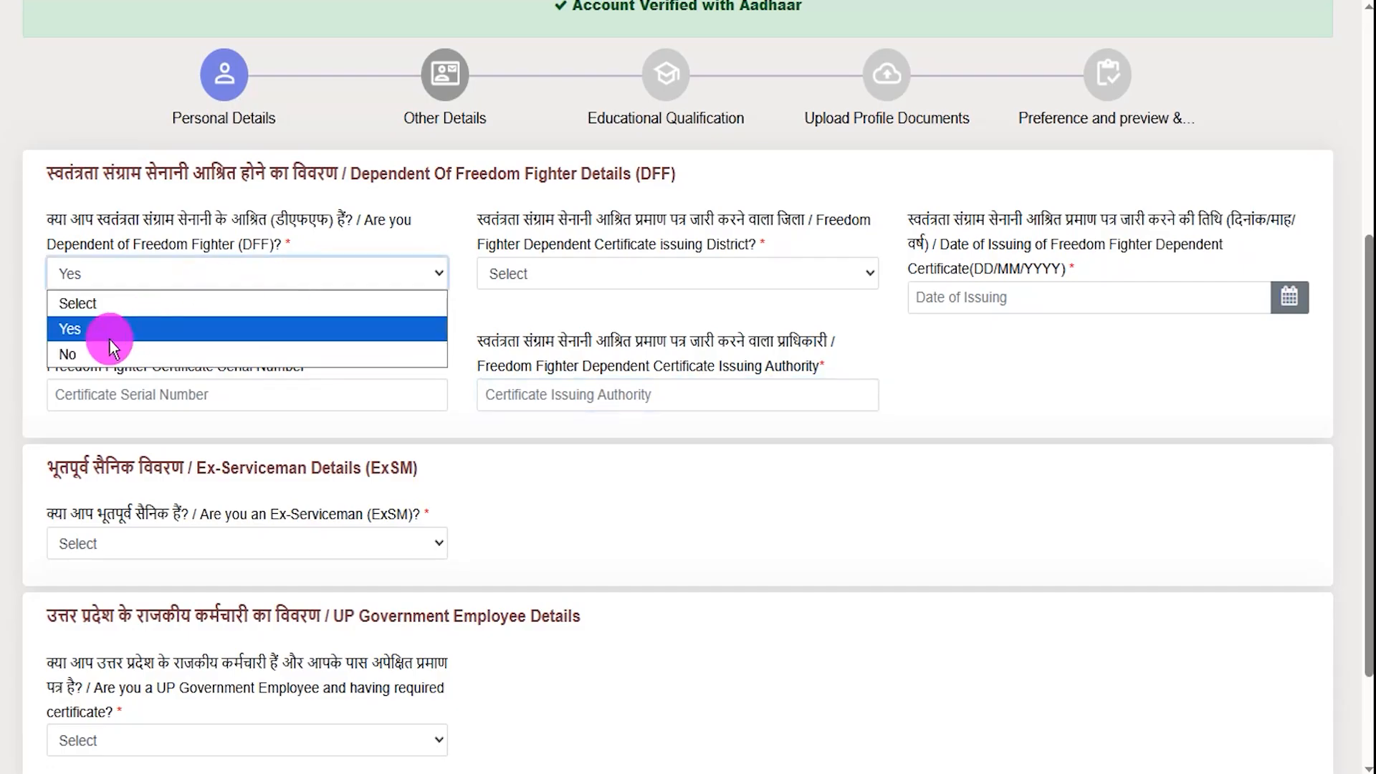
click(109, 353)
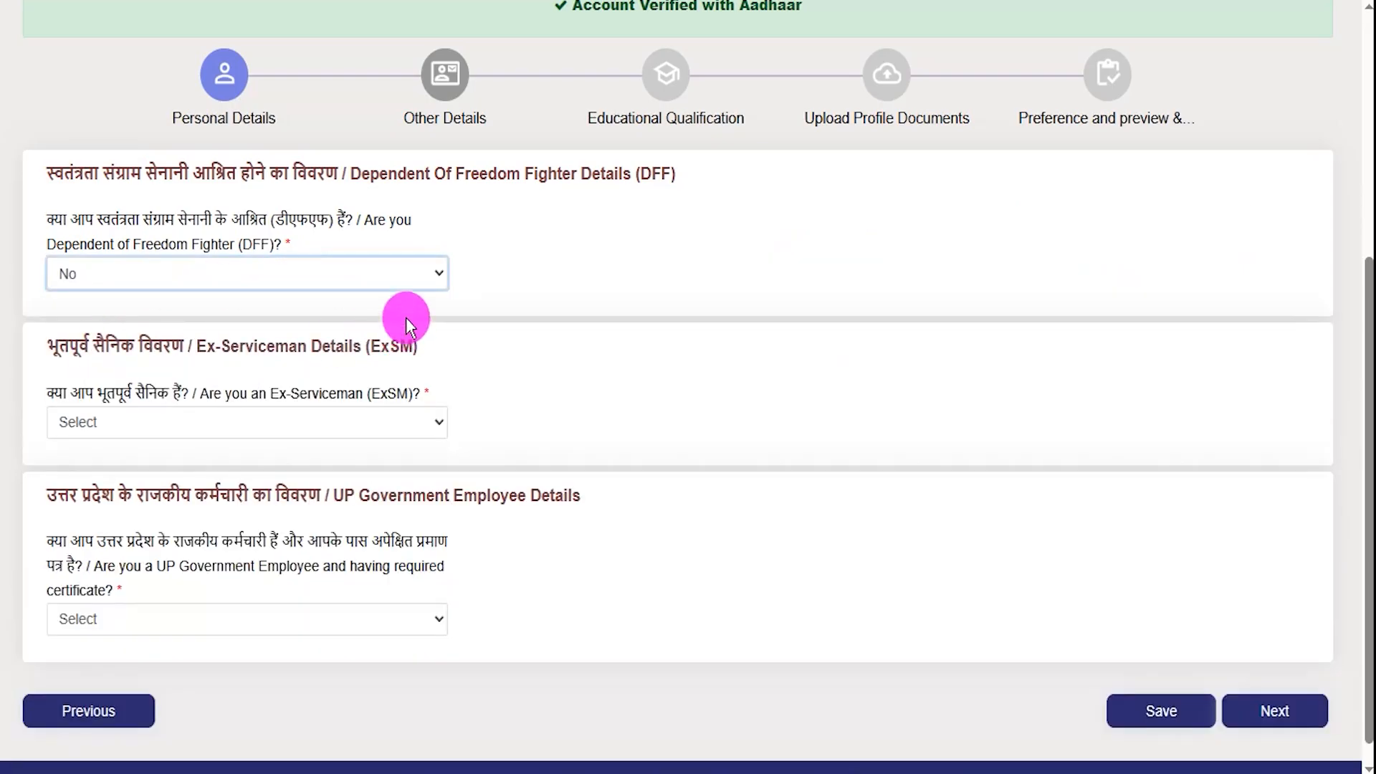
- Answer Yes to the Ex-Serviceman question to reveal its service fields
click(194, 402)
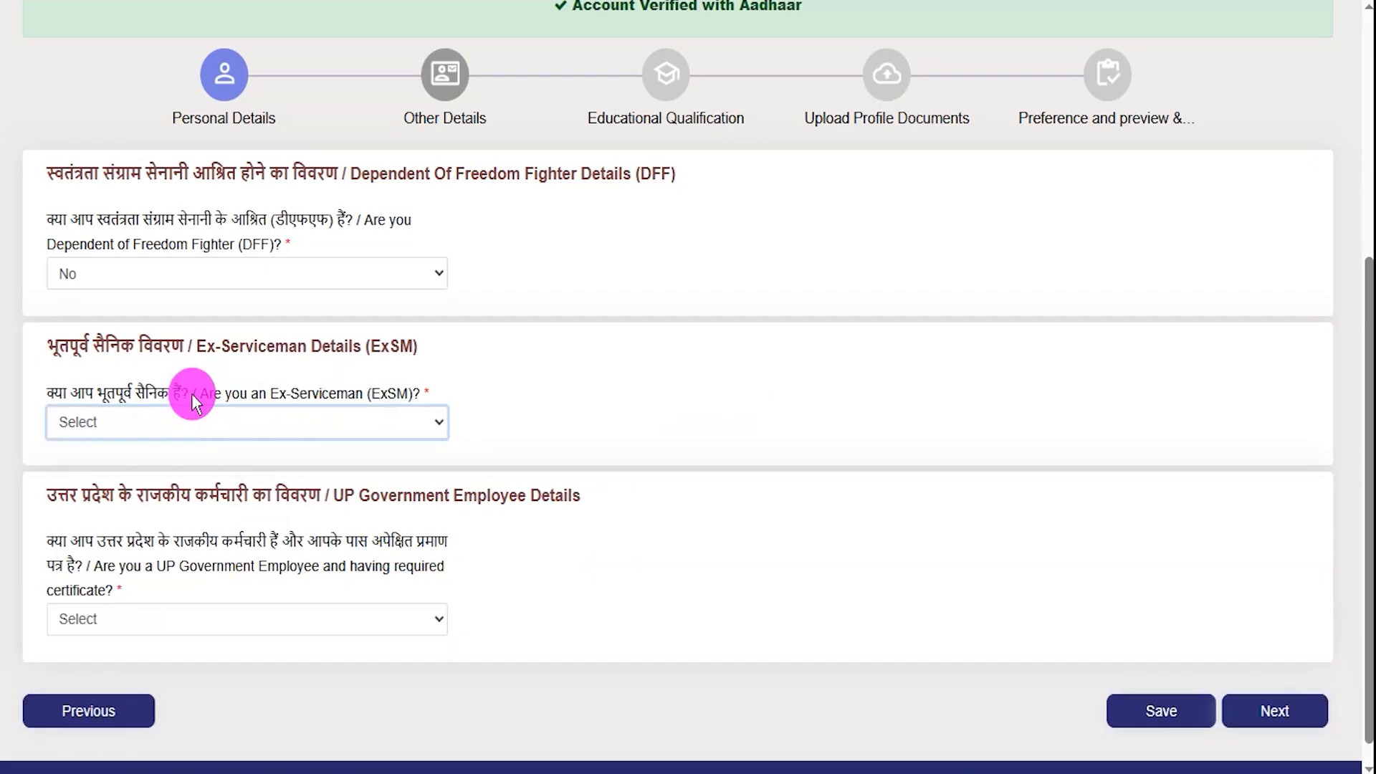
drag(259, 396, 322, 393)
click(253, 423)
click(115, 478)
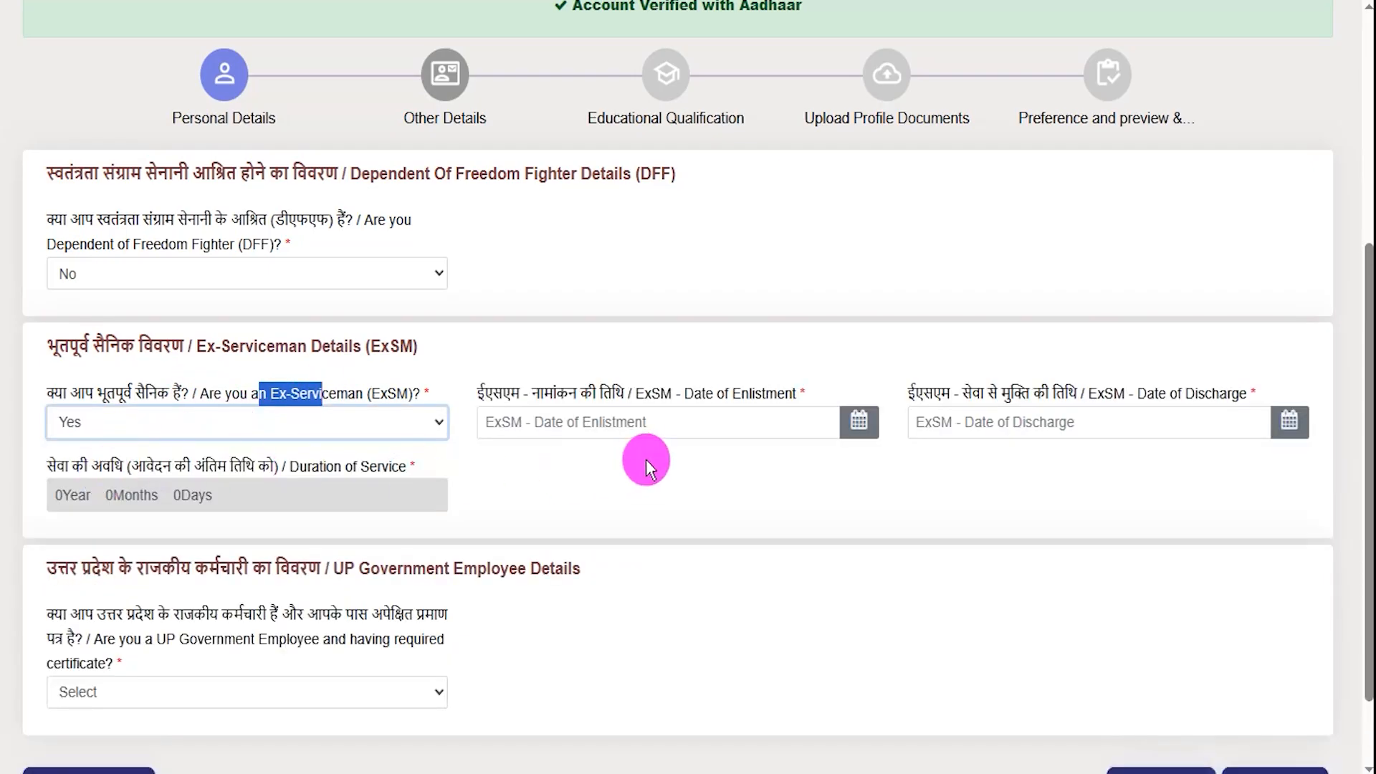
- Check the enlistment and discharge date calendars, then change Ex-Serviceman to No
click(786, 450)
click(851, 428)
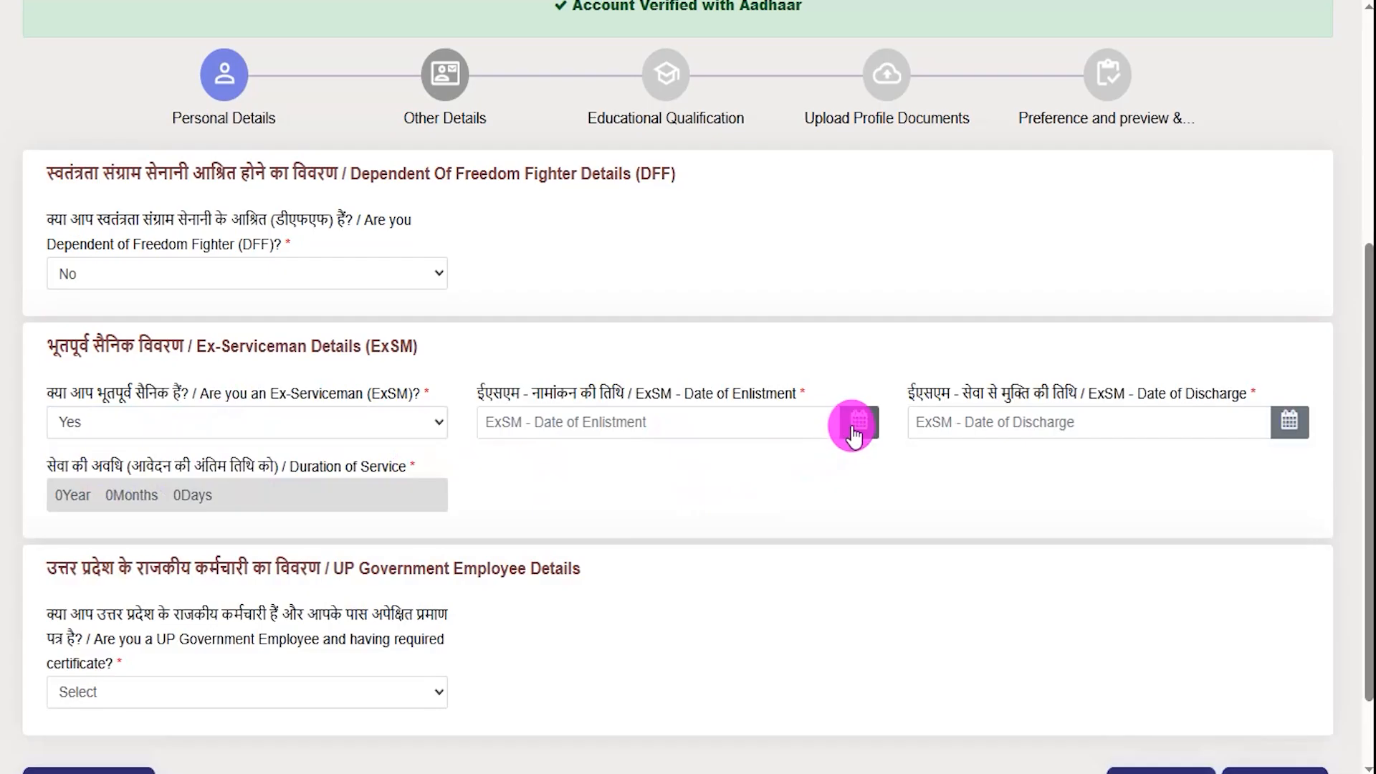
click(1279, 426)
click(977, 483)
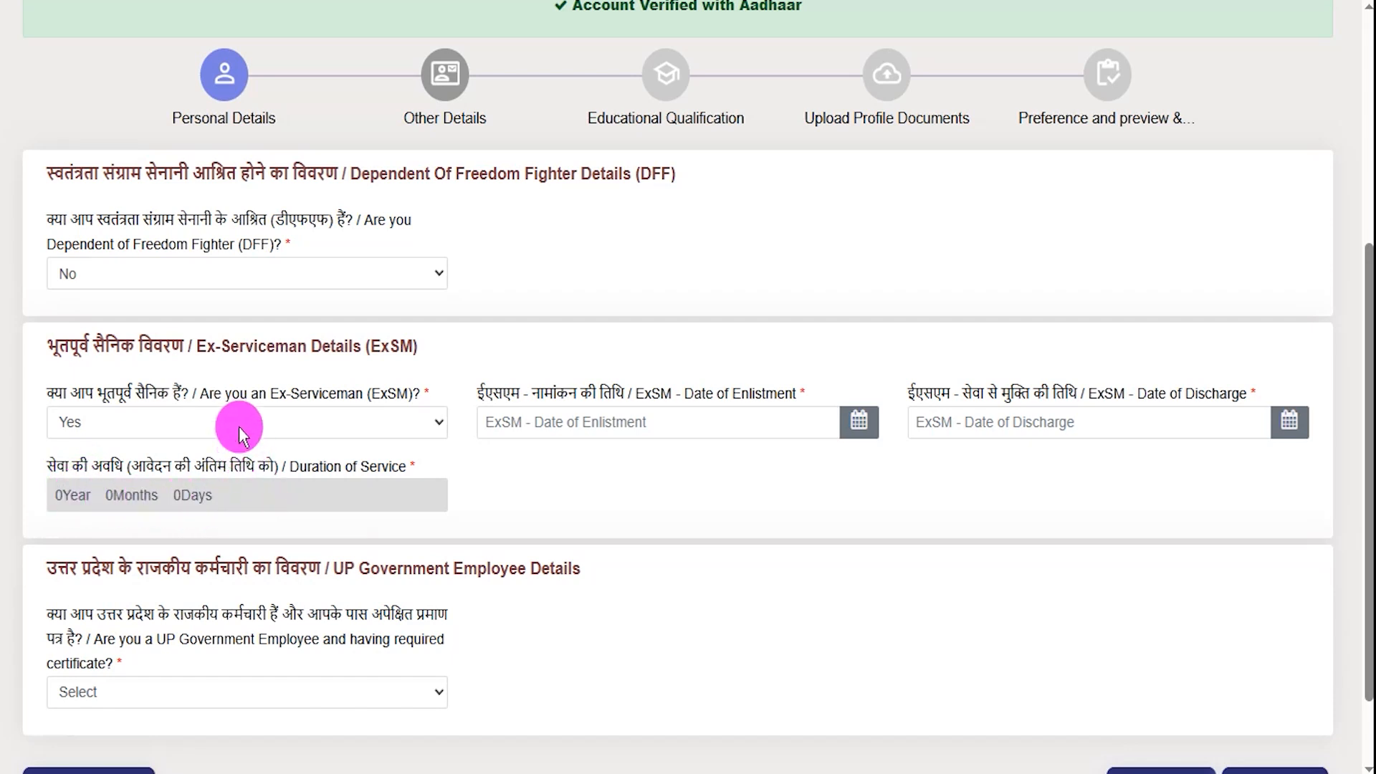
click(315, 423)
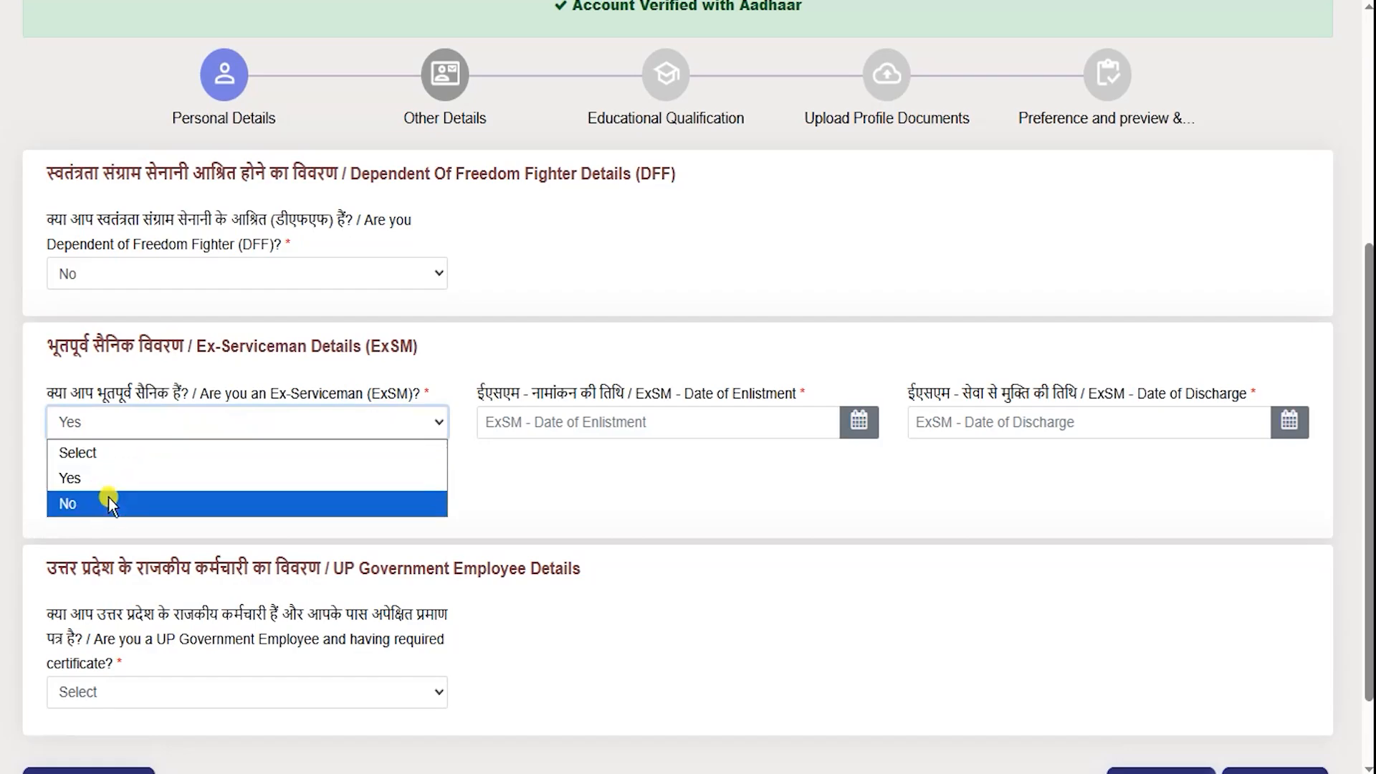
click(109, 496)
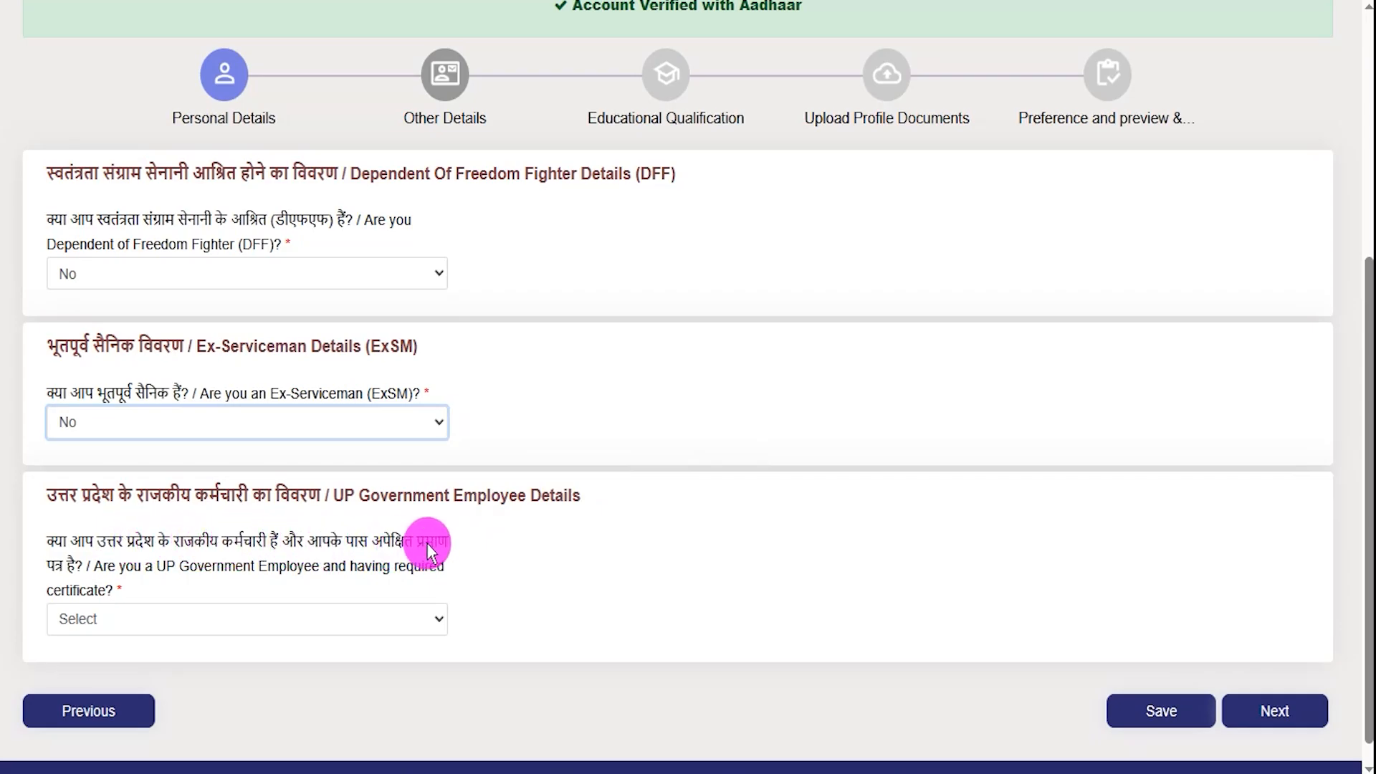
- Answer Yes to UP Government Employee and review the joining-date field
click(134, 619)
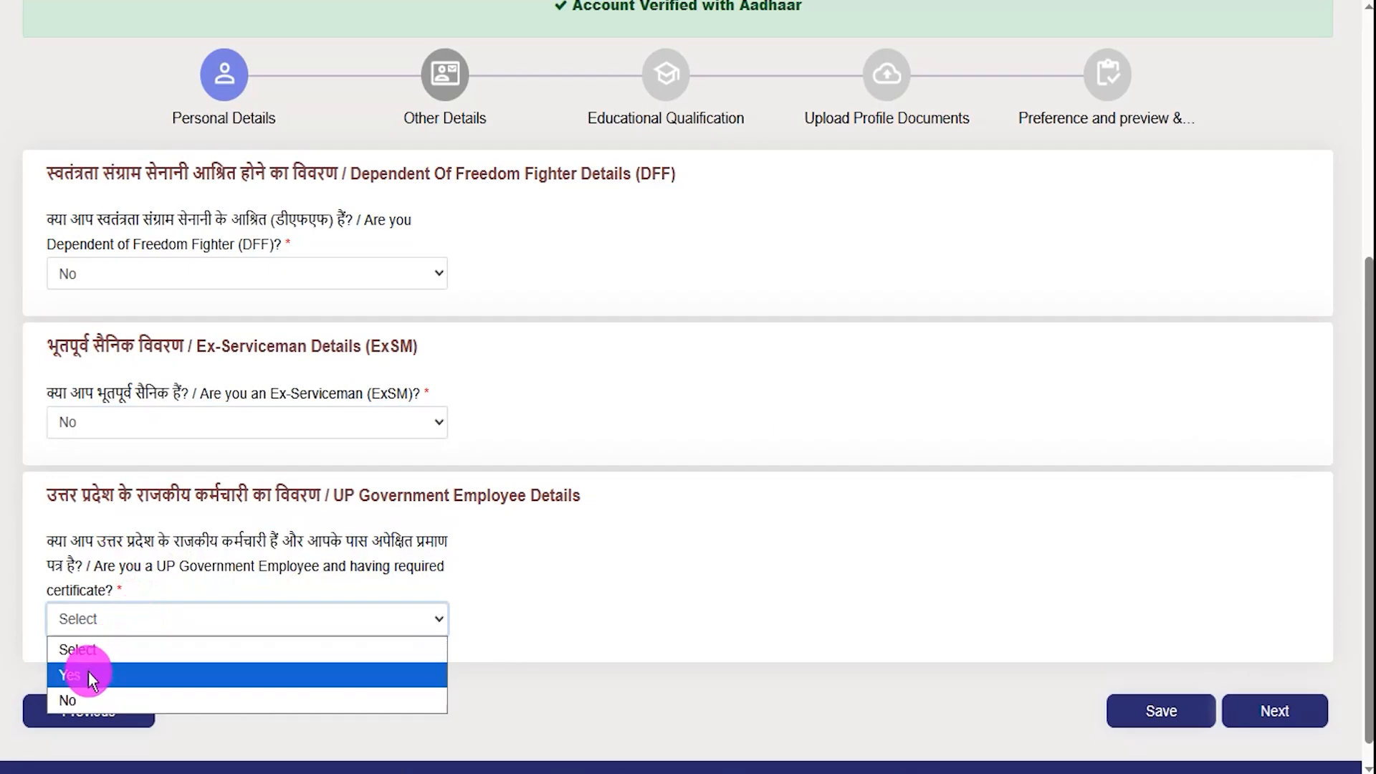
click(88, 674)
scroll(776, 629, down, 2)
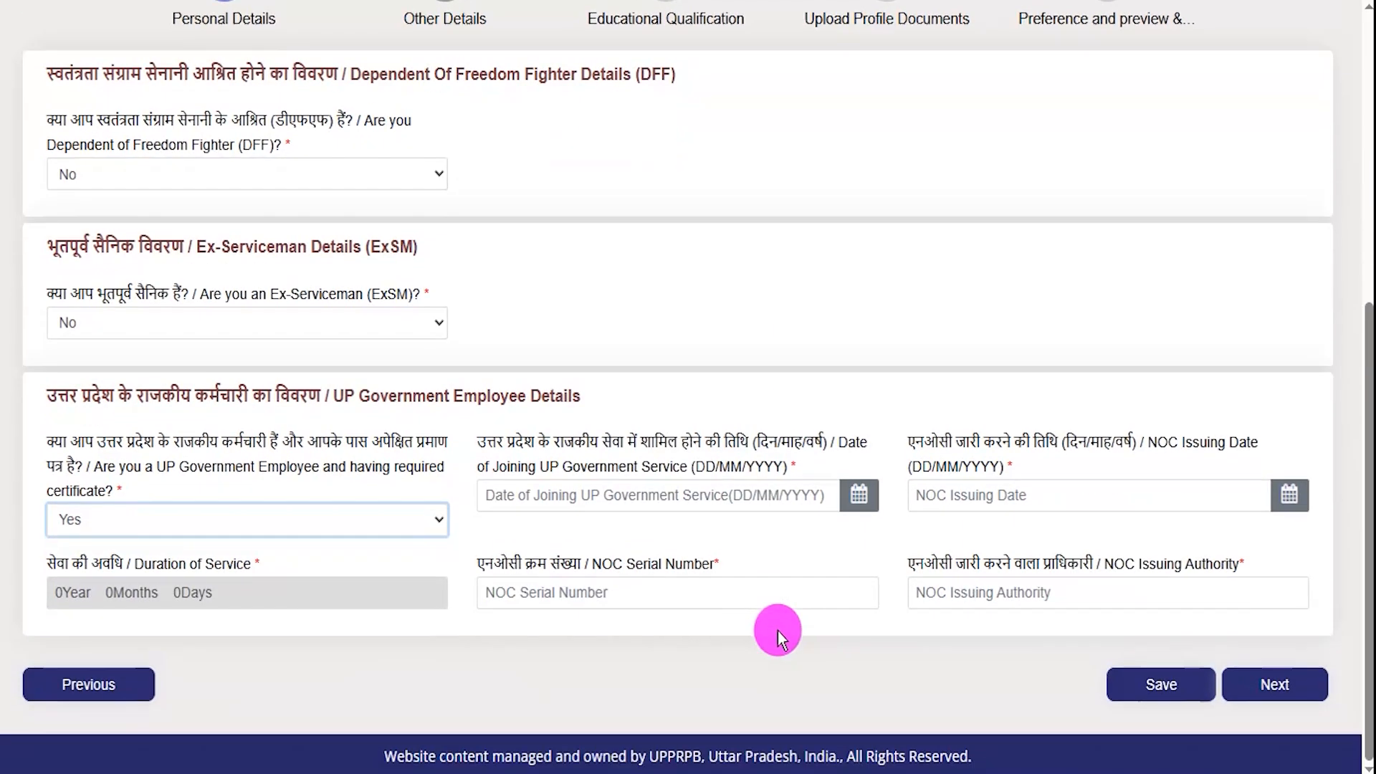
click(700, 448)
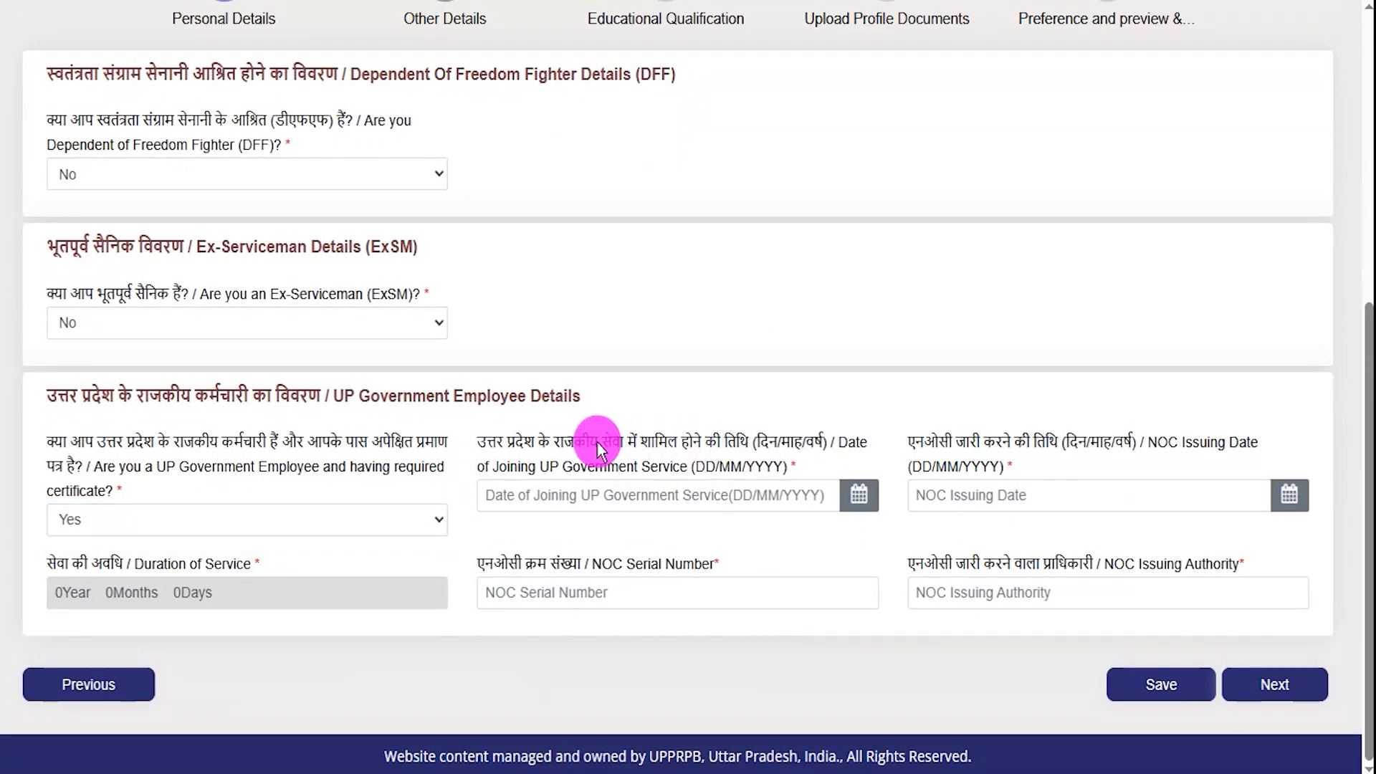
drag(556, 441, 627, 443)
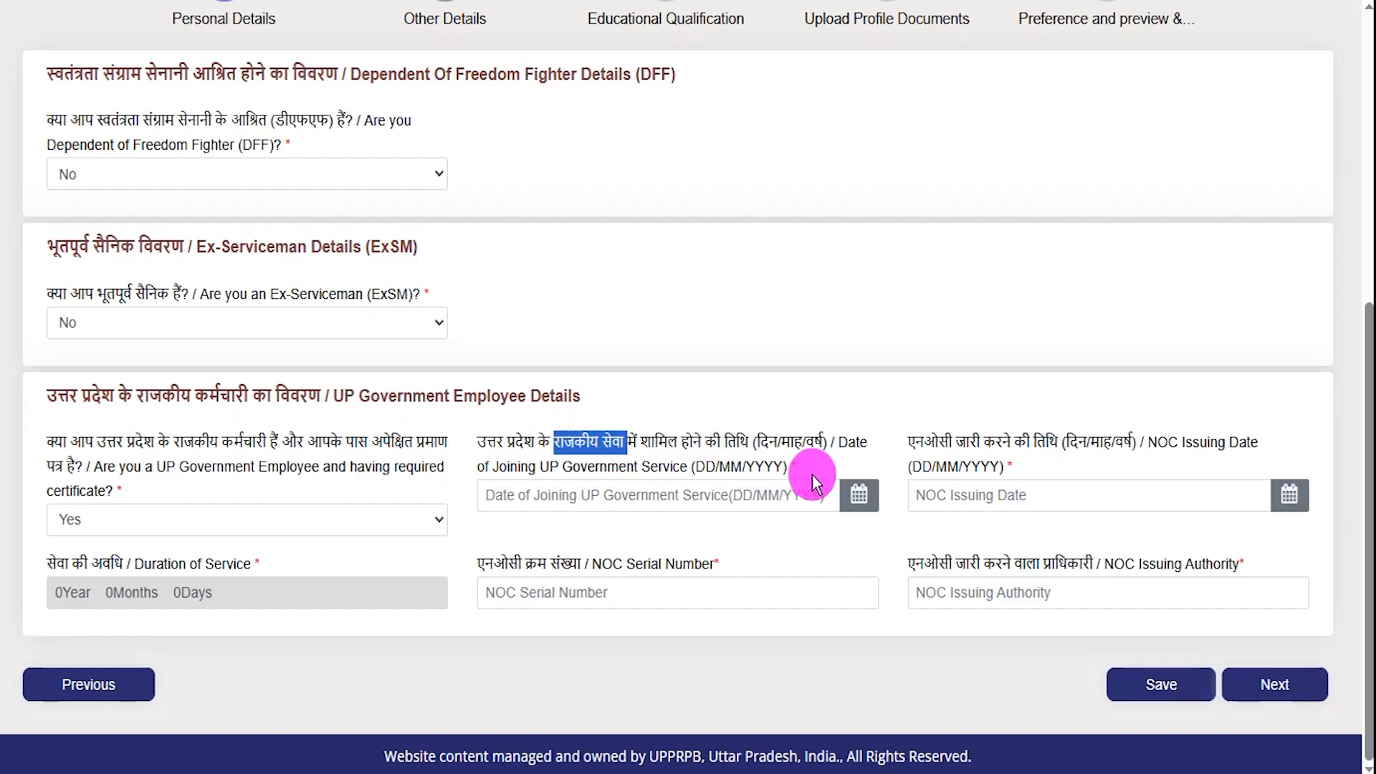
click(859, 504)
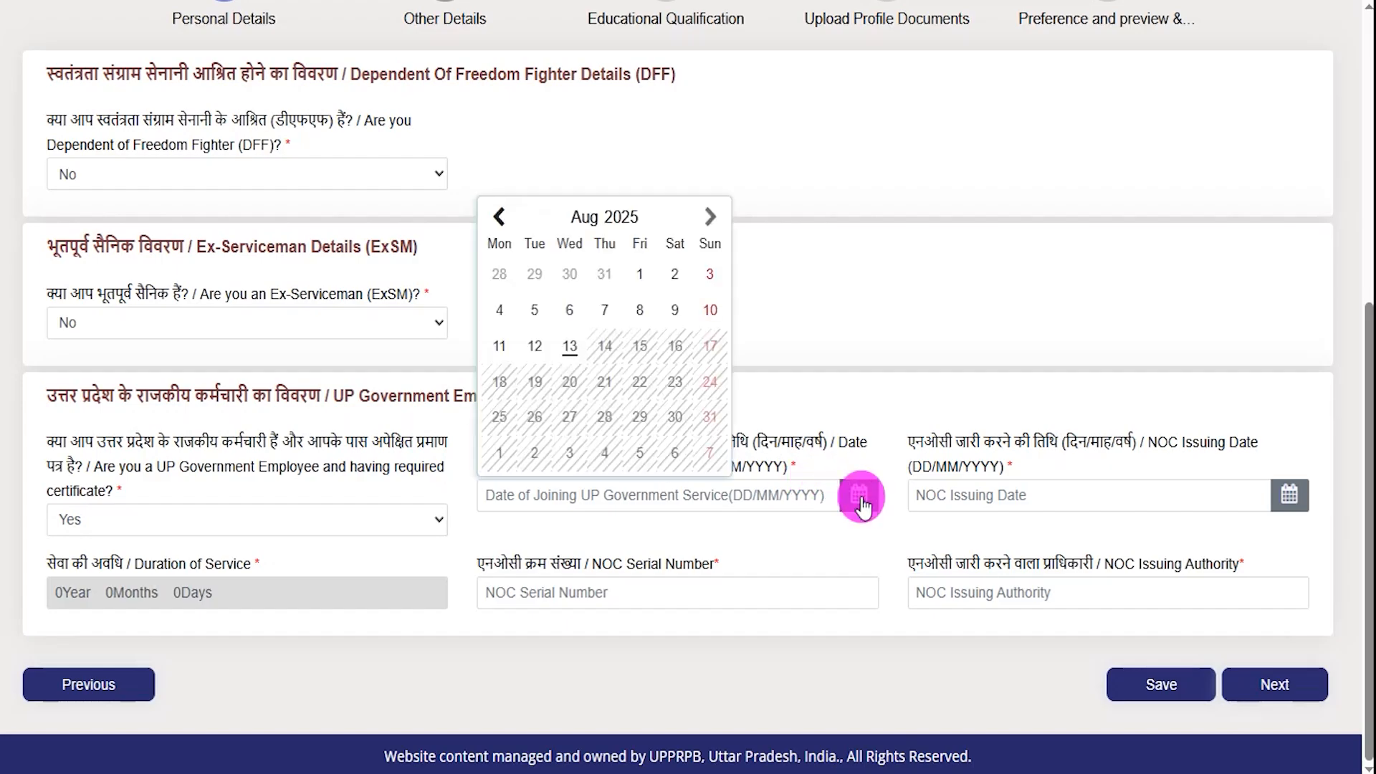
click(1141, 527)
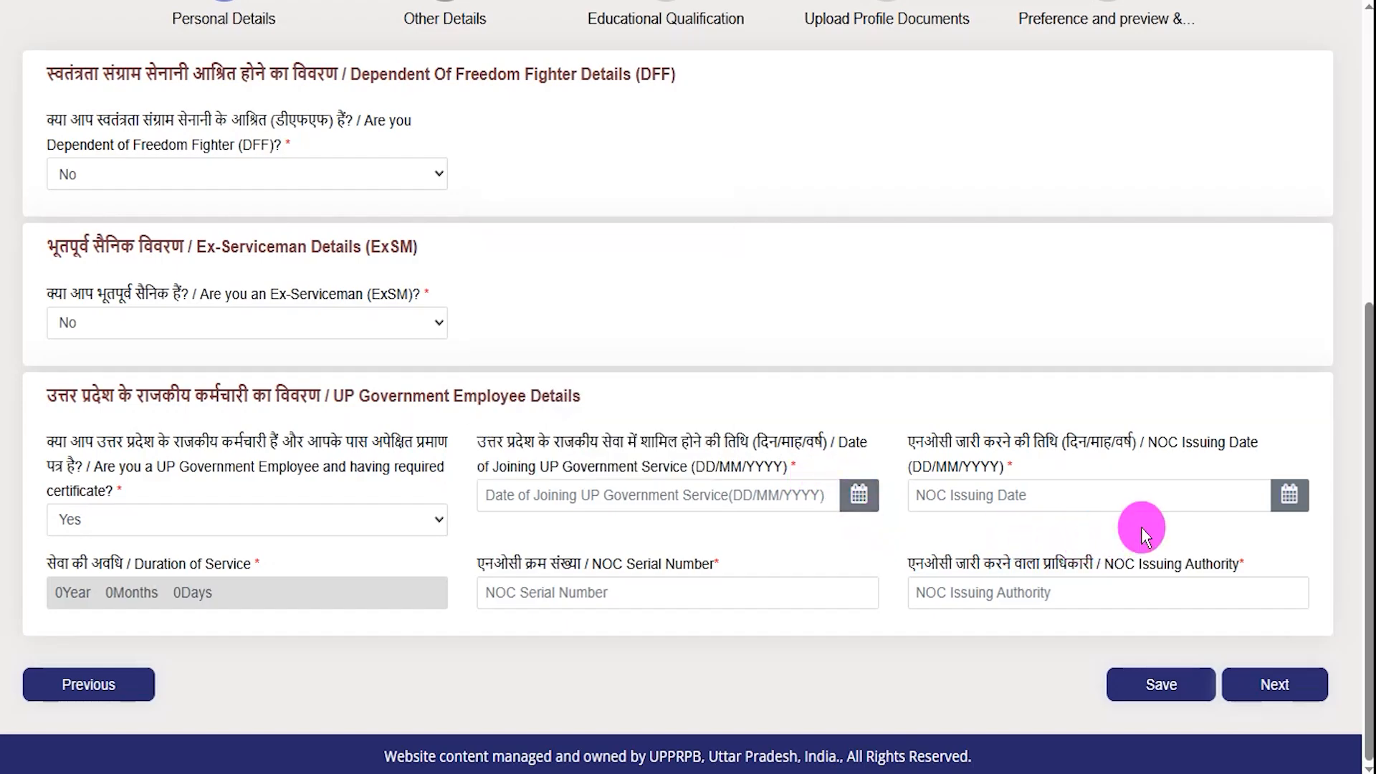
- Review the NOC date, serial number and issuing authority fields, then switch the answer to No
click(1285, 502)
click(398, 555)
drag(148, 590, 116, 581)
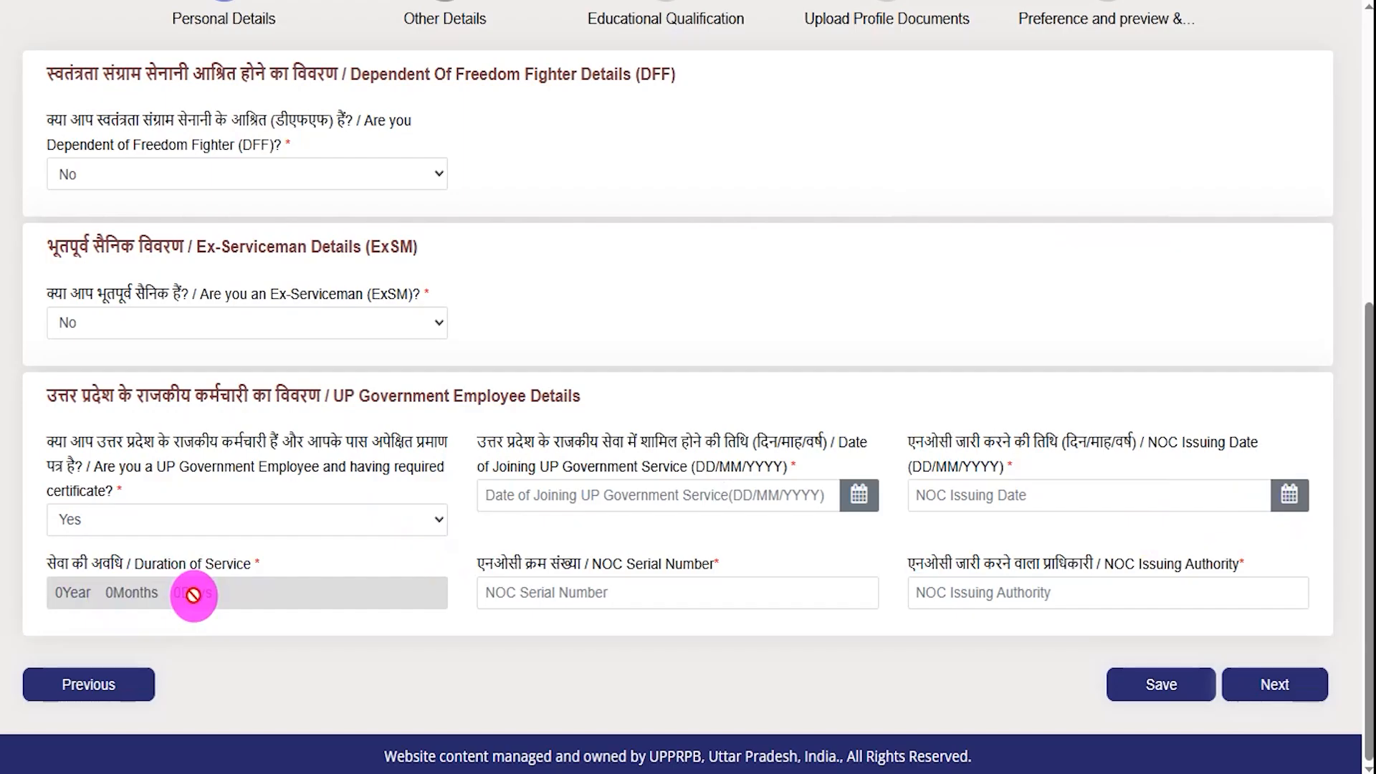
click(652, 604)
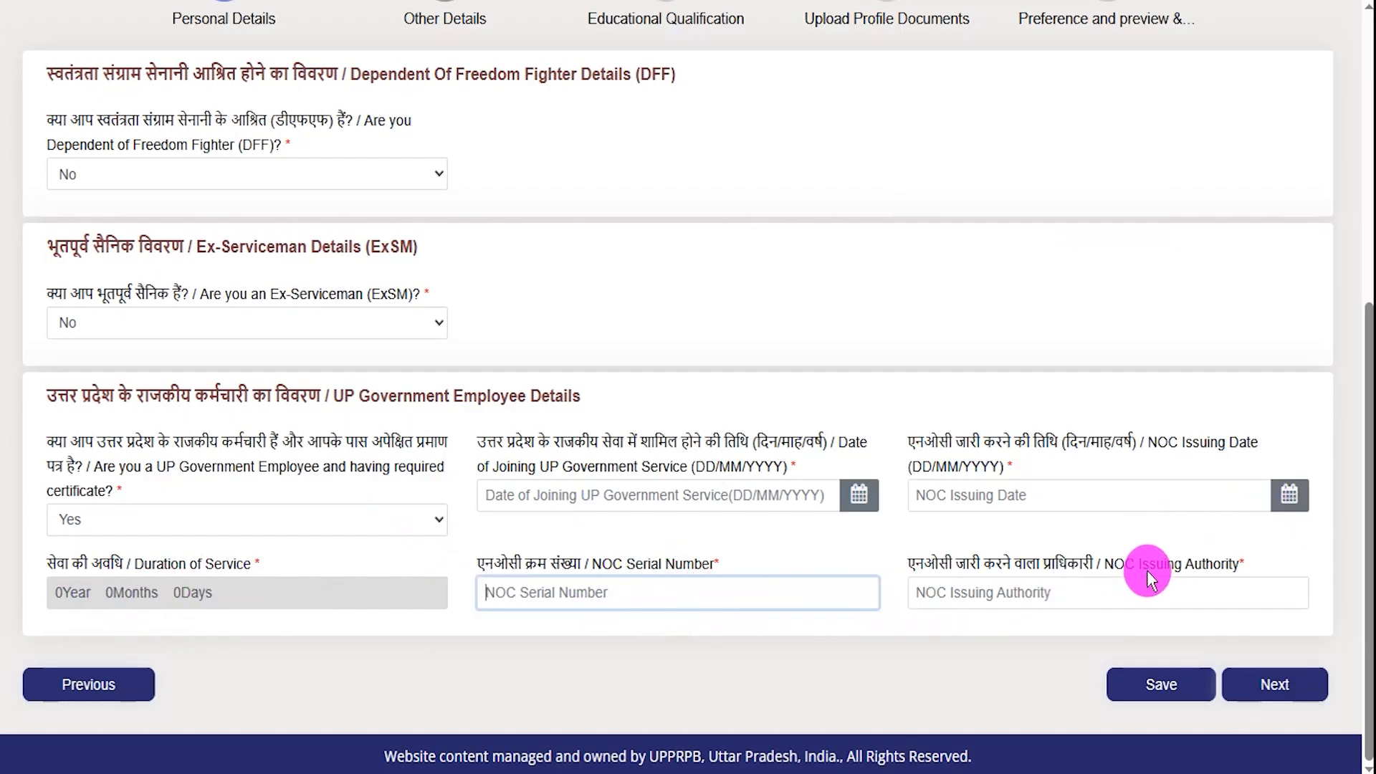
click(1066, 596)
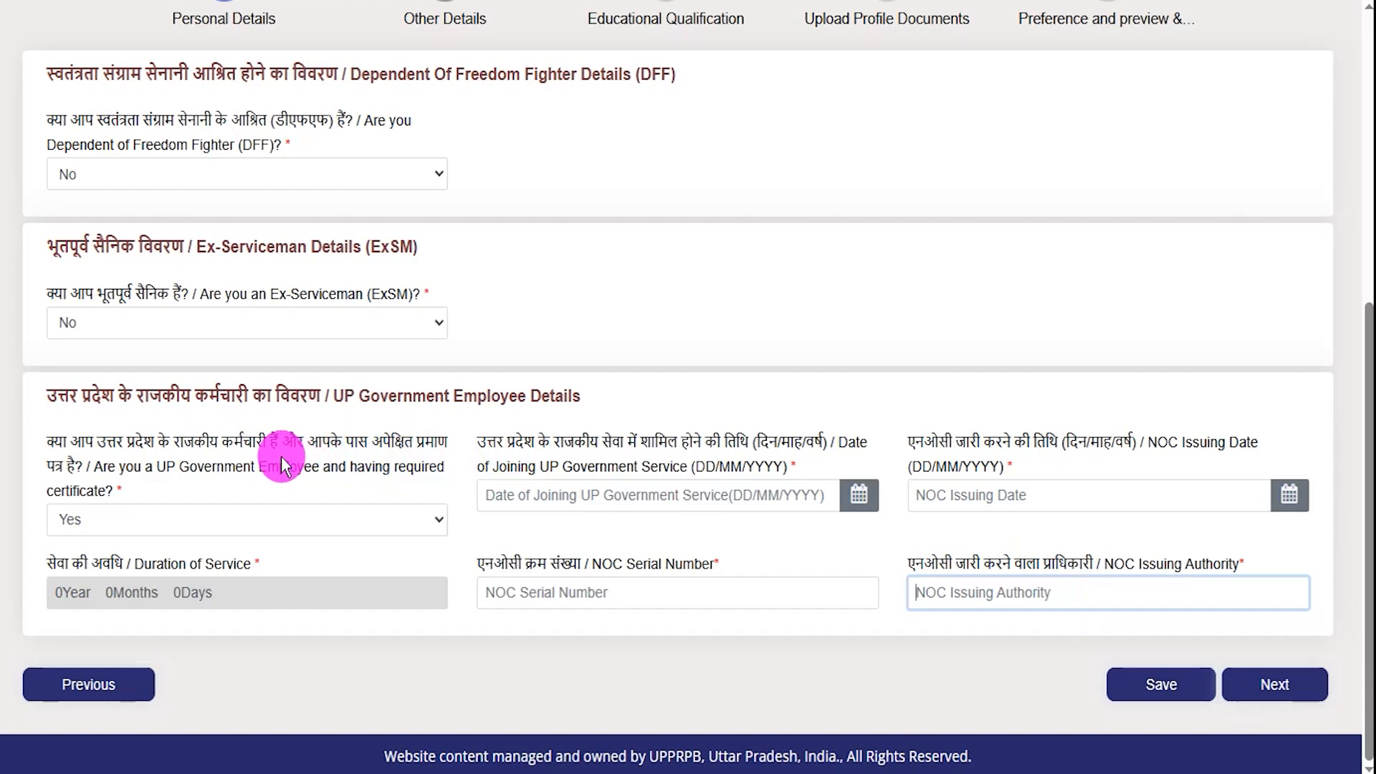
click(180, 519)
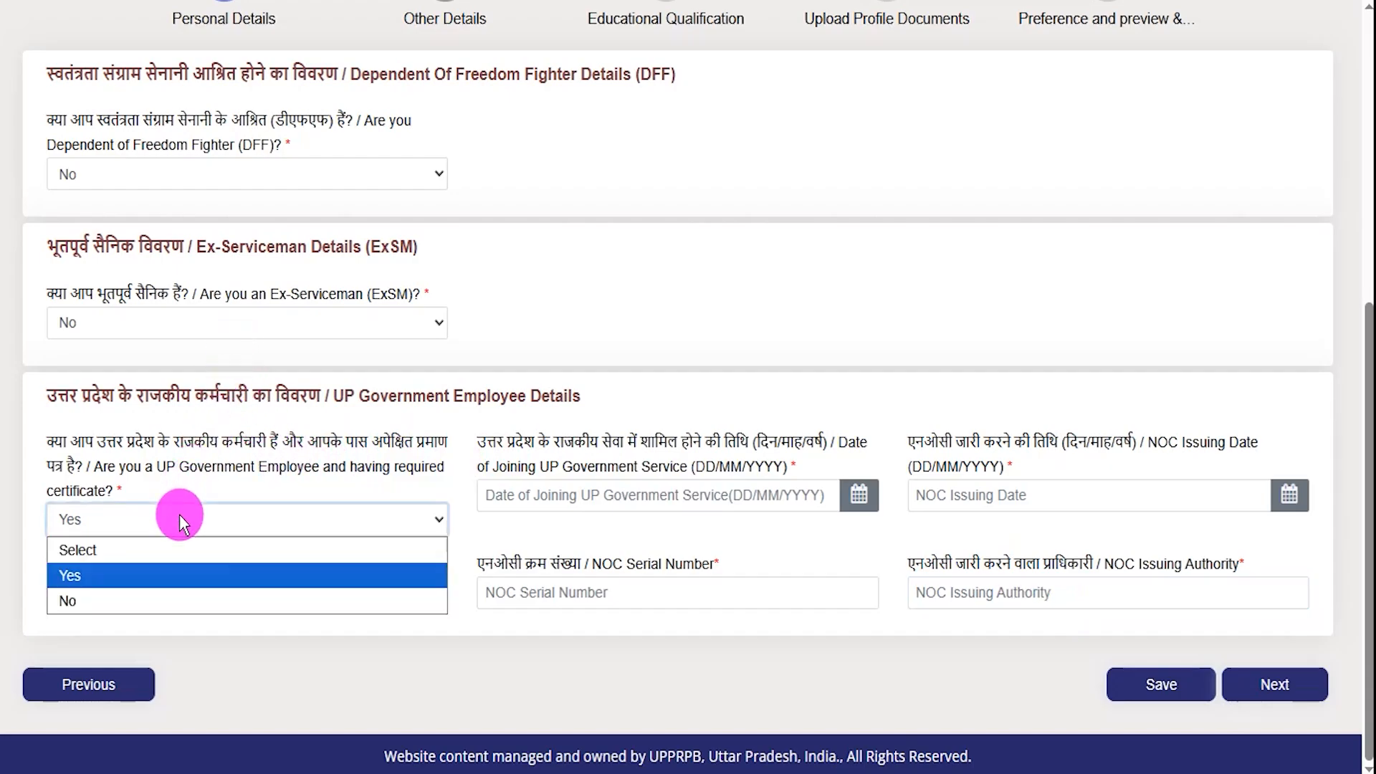
click(108, 598)
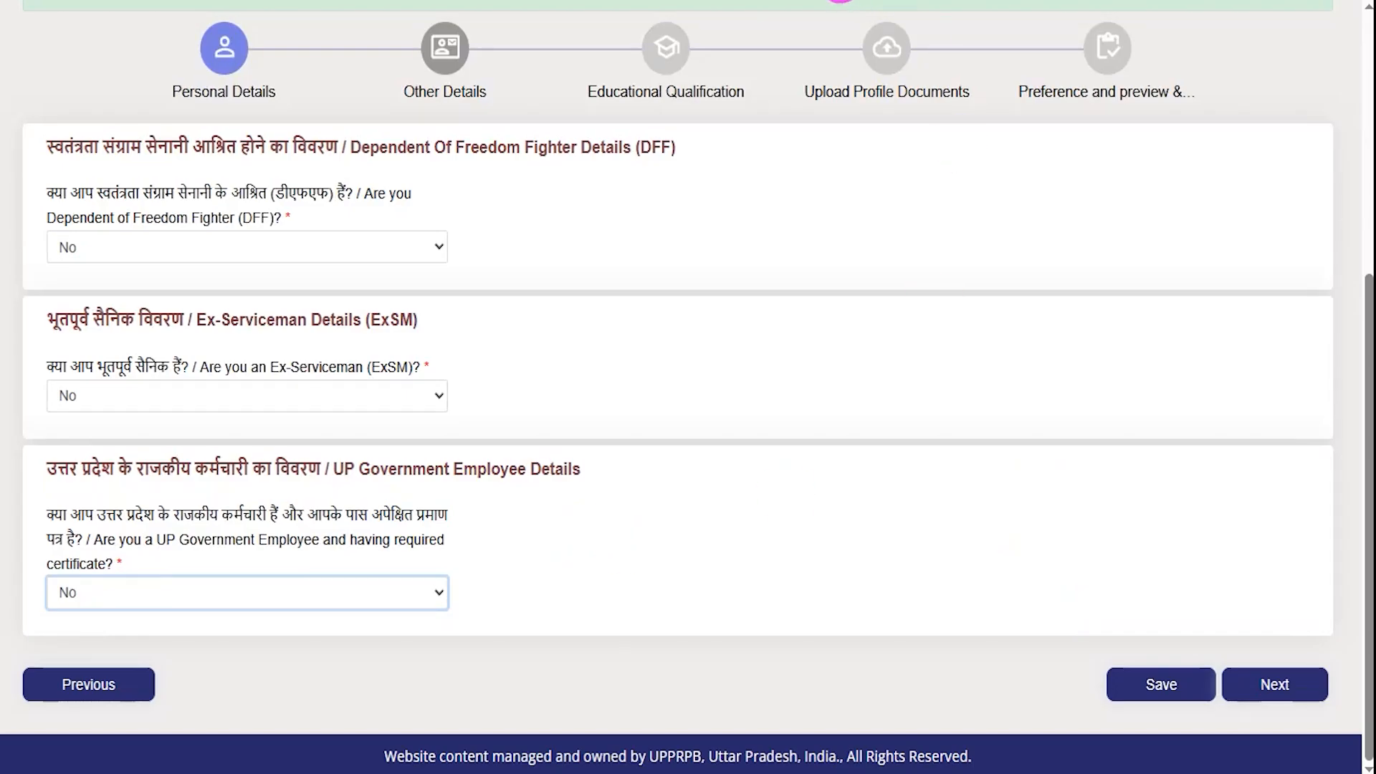
- Annotate the save and Next controls, then advance to Educational Qualification
drag(819, 695, 1084, 688)
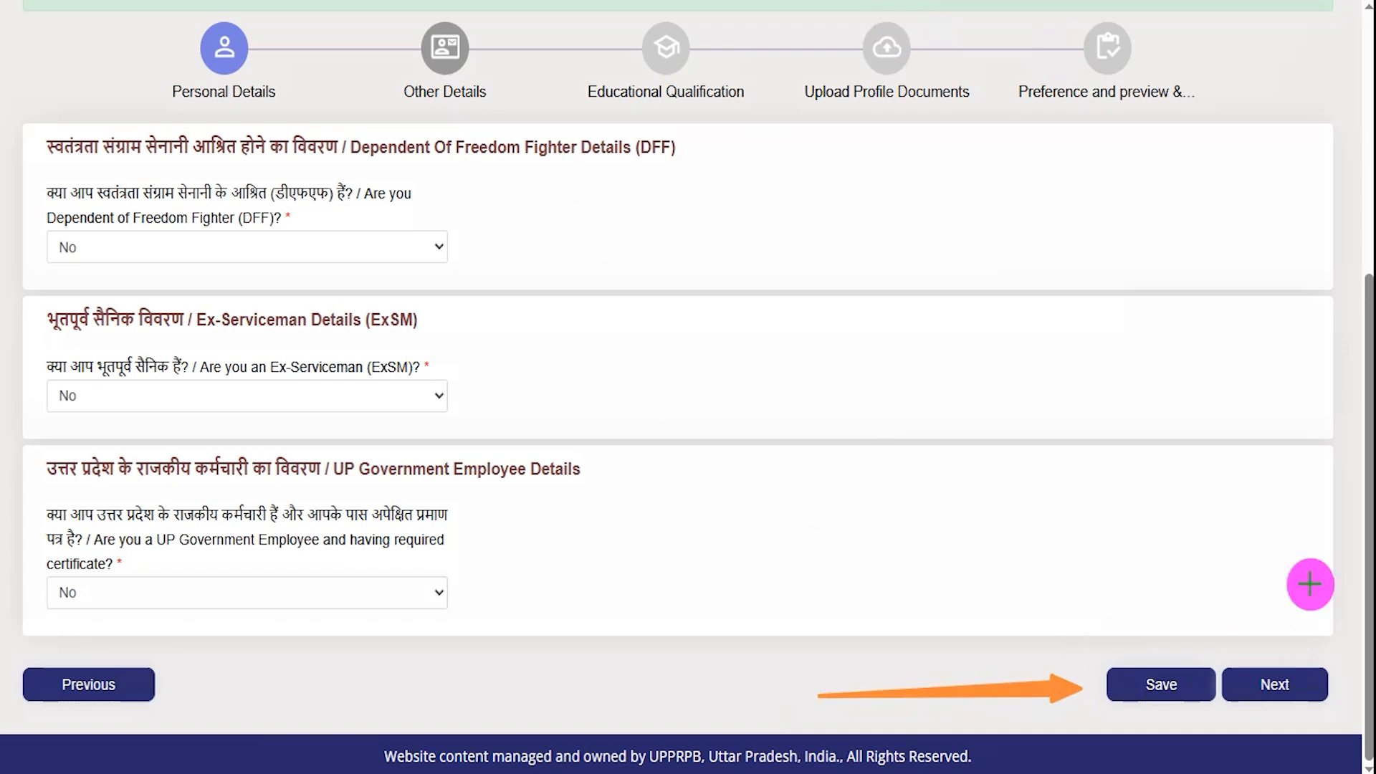
drag(1274, 438, 1274, 643)
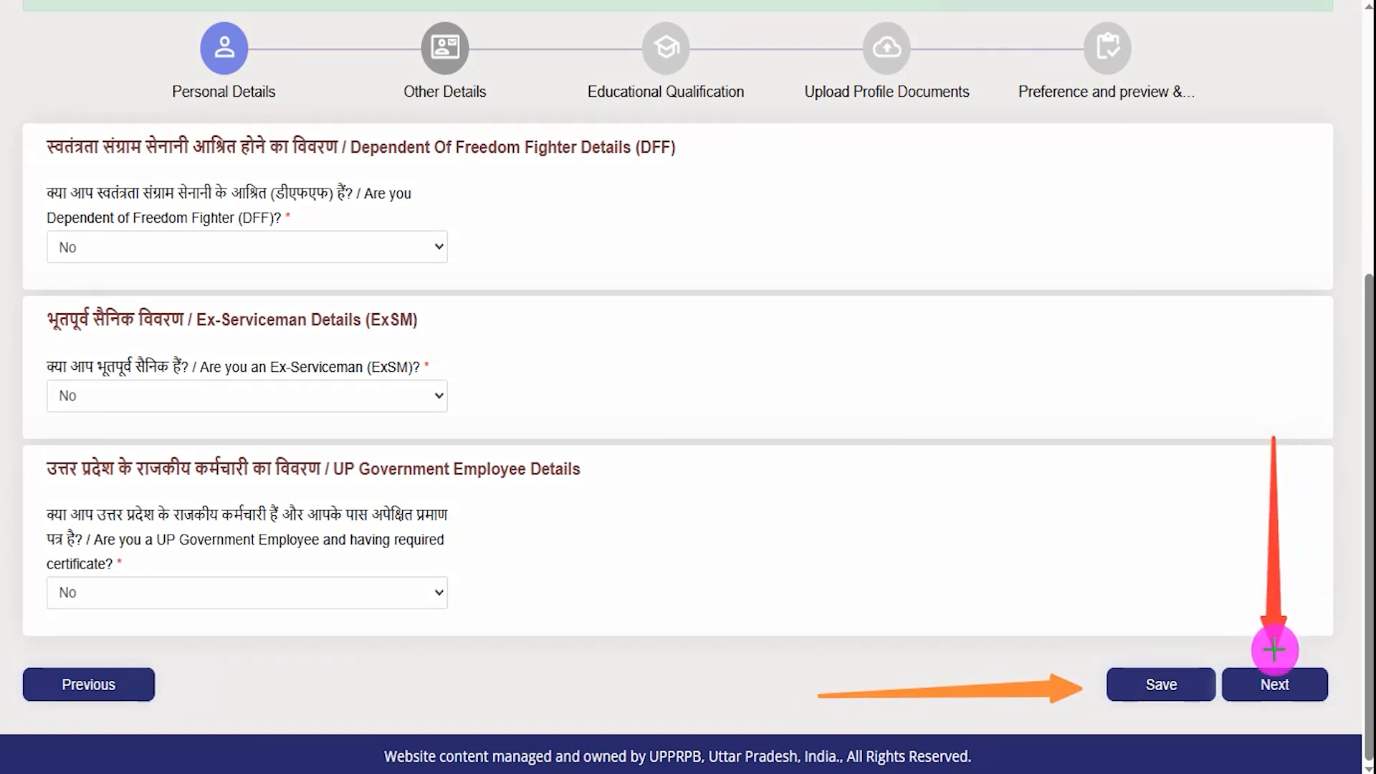
click(1275, 682)
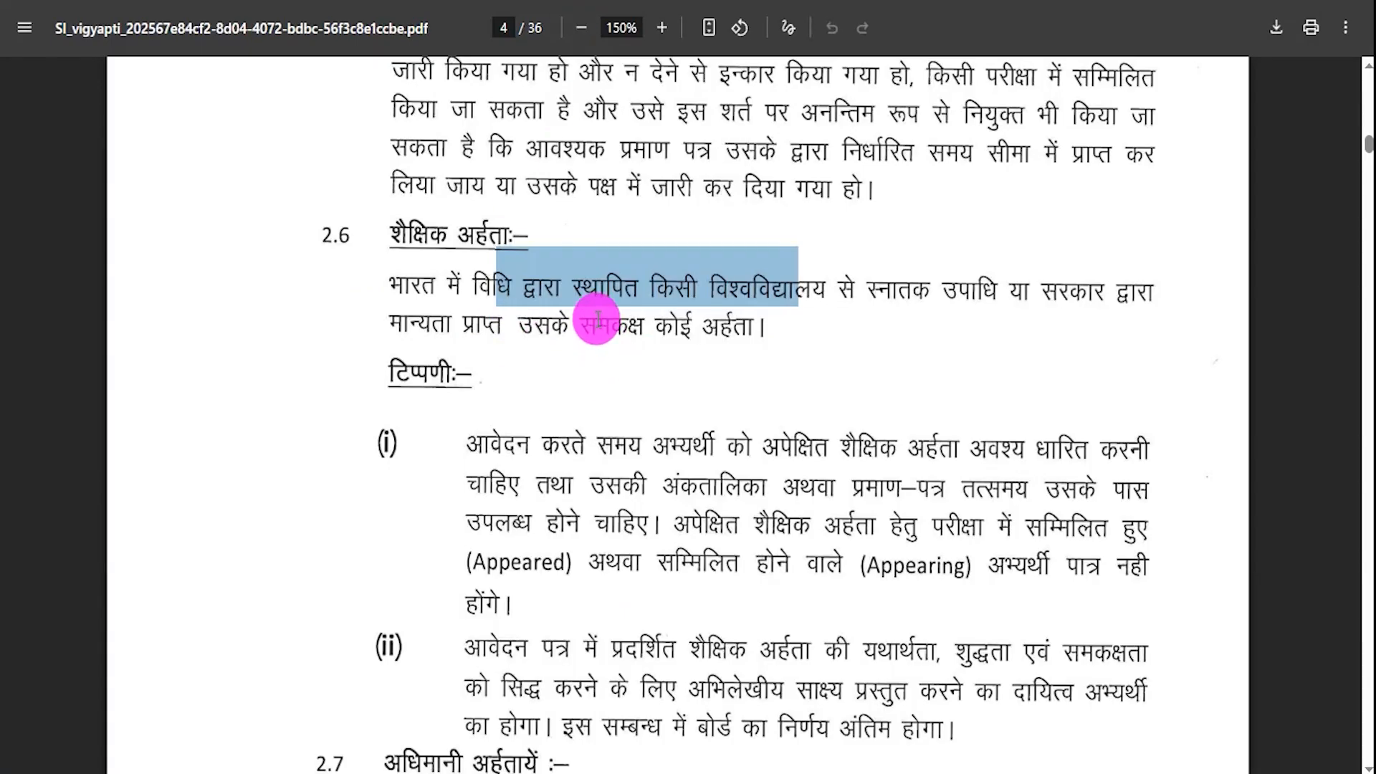
- Highlight the opening of the section 2.6 qualification rule in the notice PDF
click(597, 320)
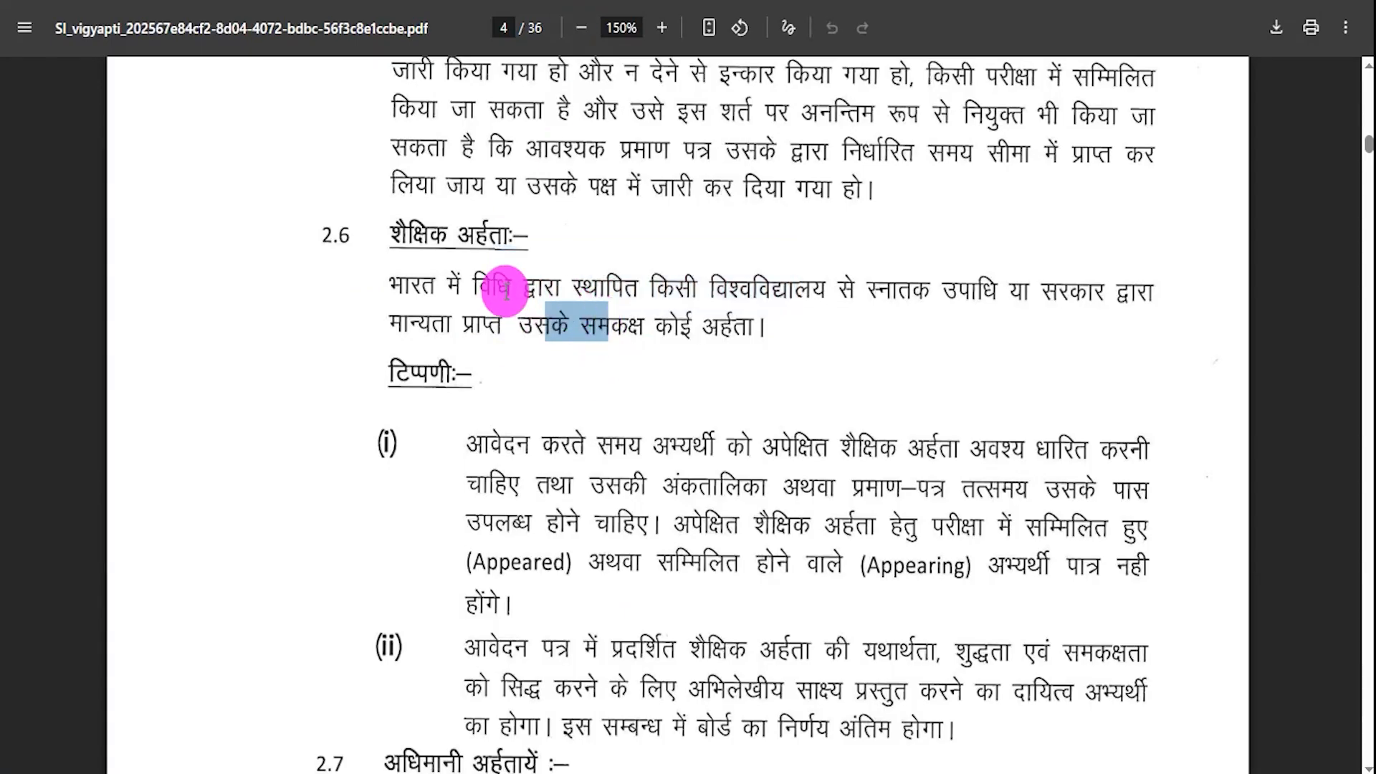
drag(407, 286, 674, 285)
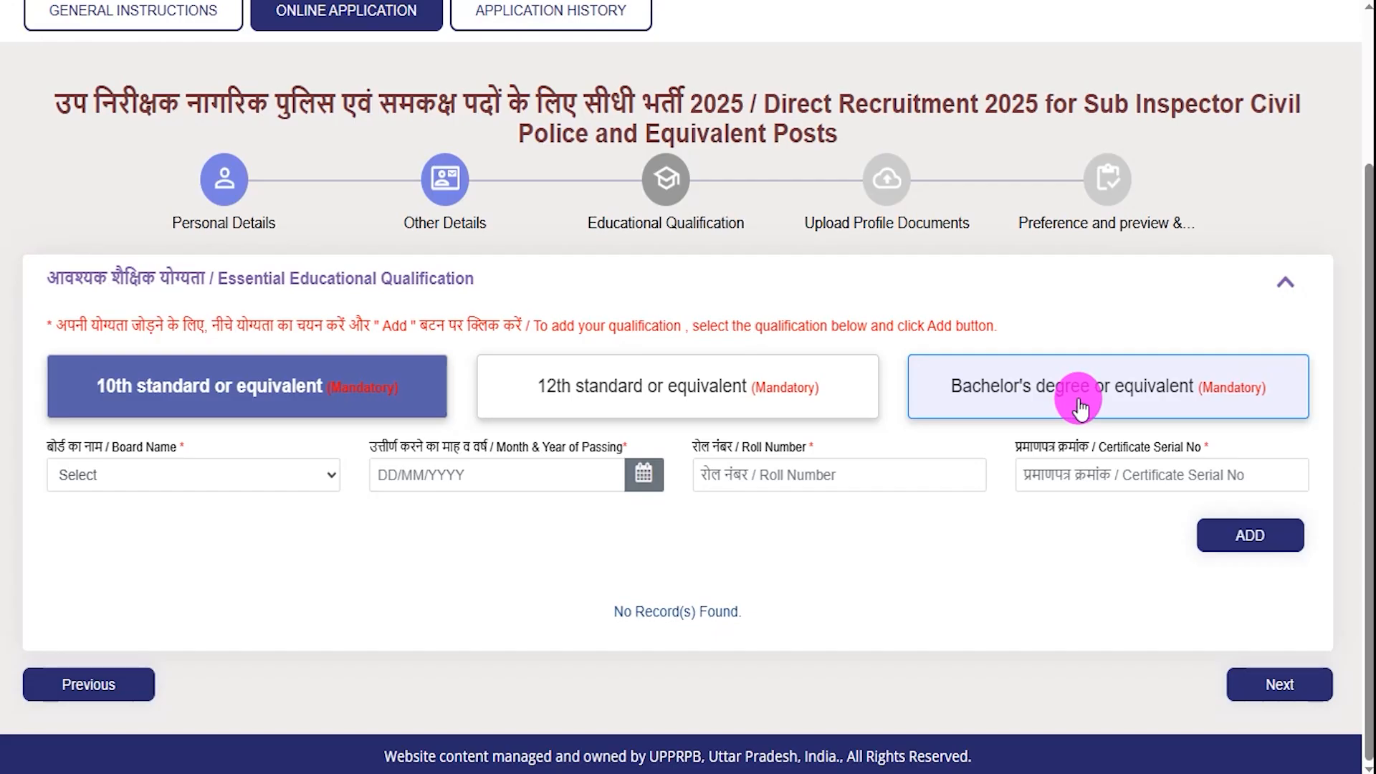
- Start the 10th standard entry with board CBSE, New Delhi and passing date 01/05/2017
click(190, 398)
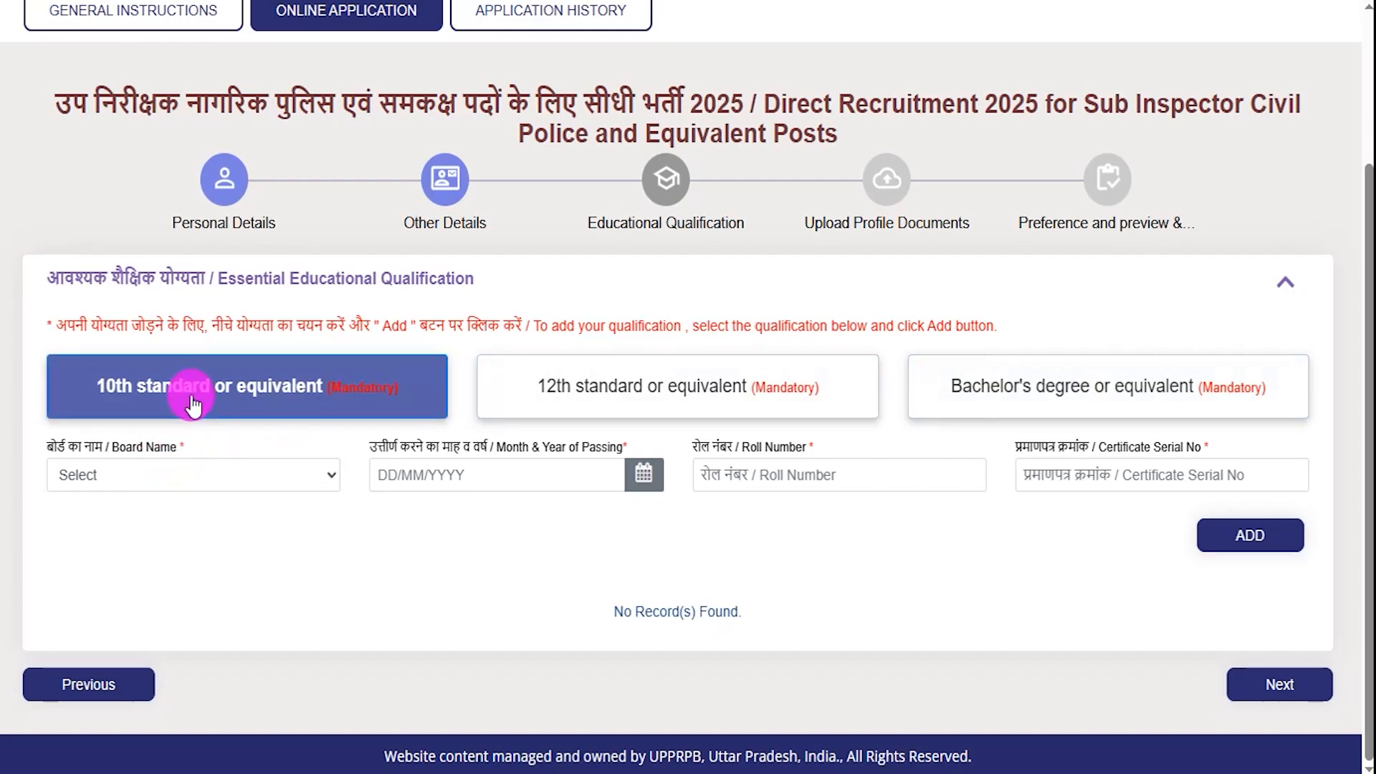
click(166, 473)
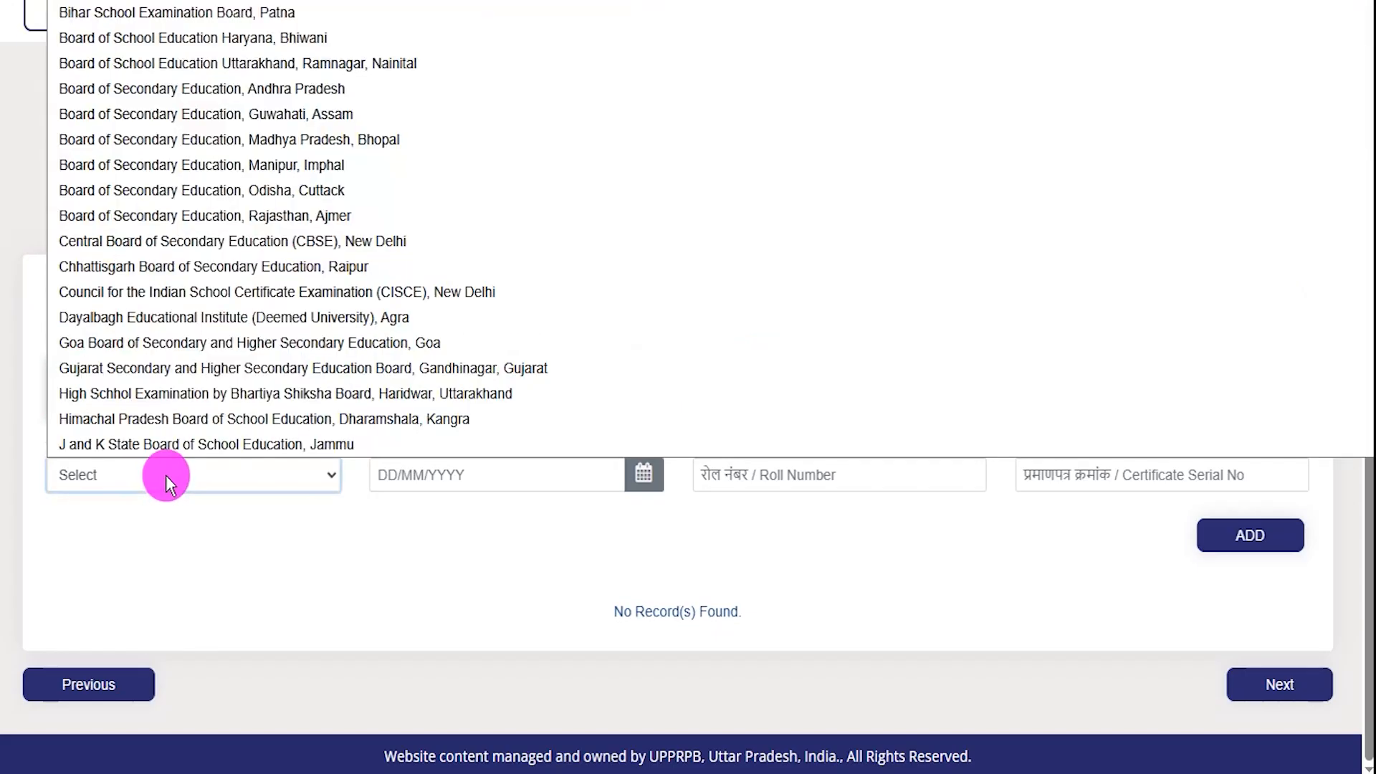
key(c)
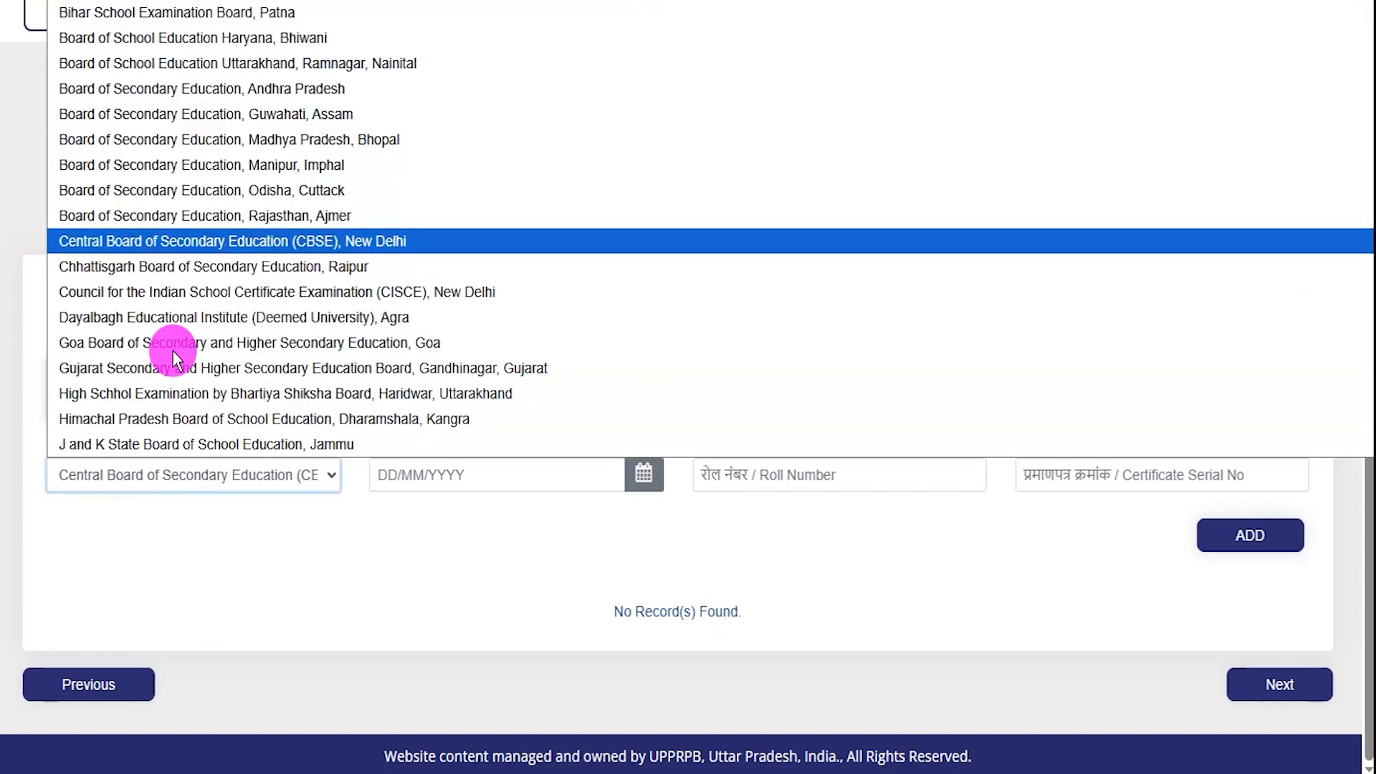
click(218, 236)
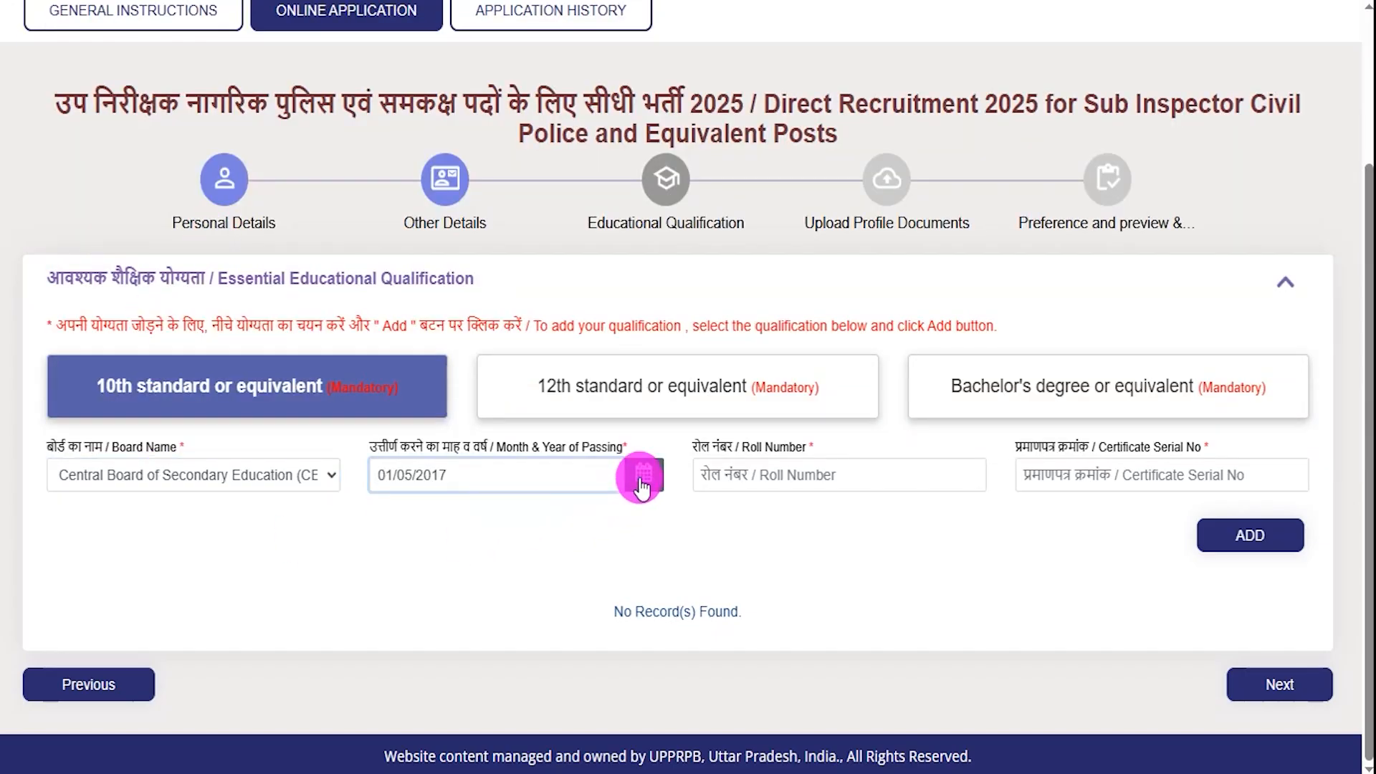
click(640, 481)
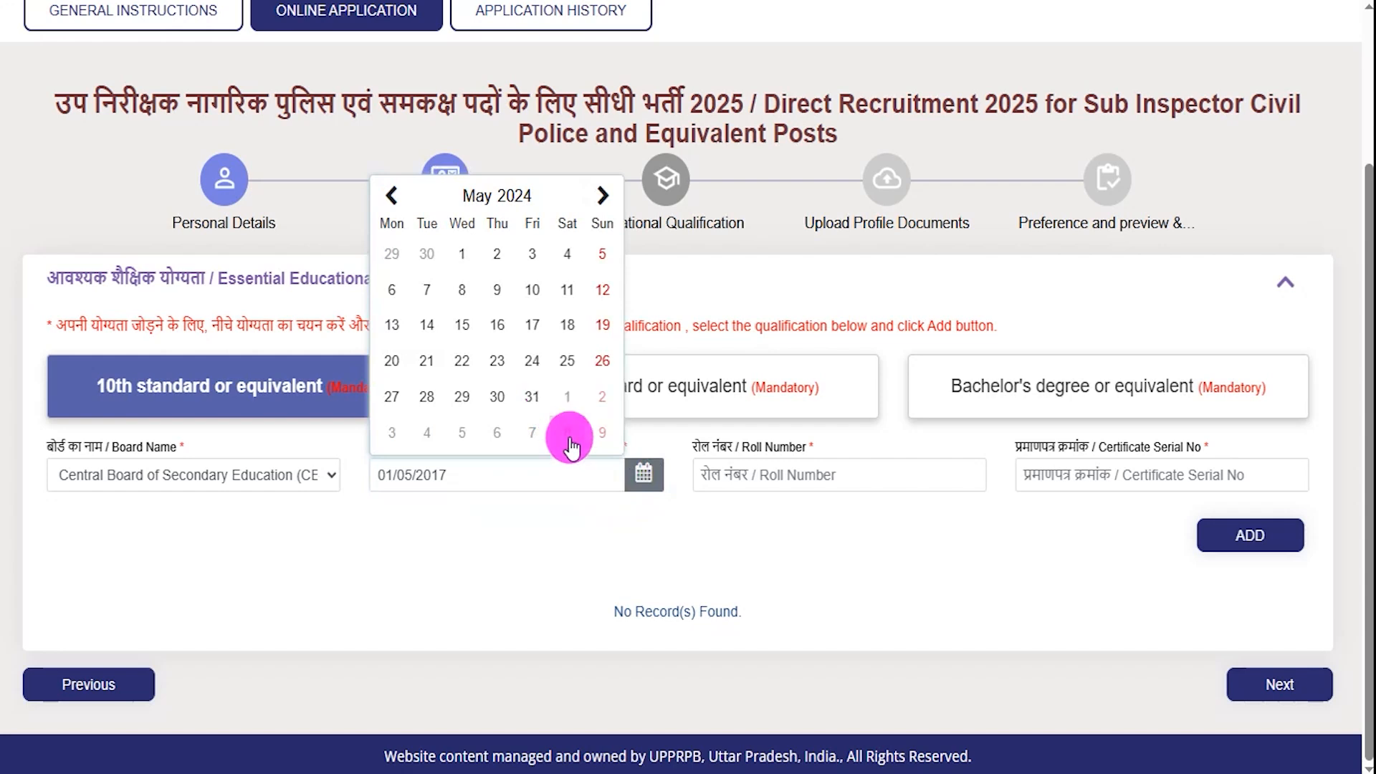
click(792, 474)
- Annotate the required roll and serial fields and the added 10th standard row
key(ctrl+2)
drag(825, 474, 872, 450)
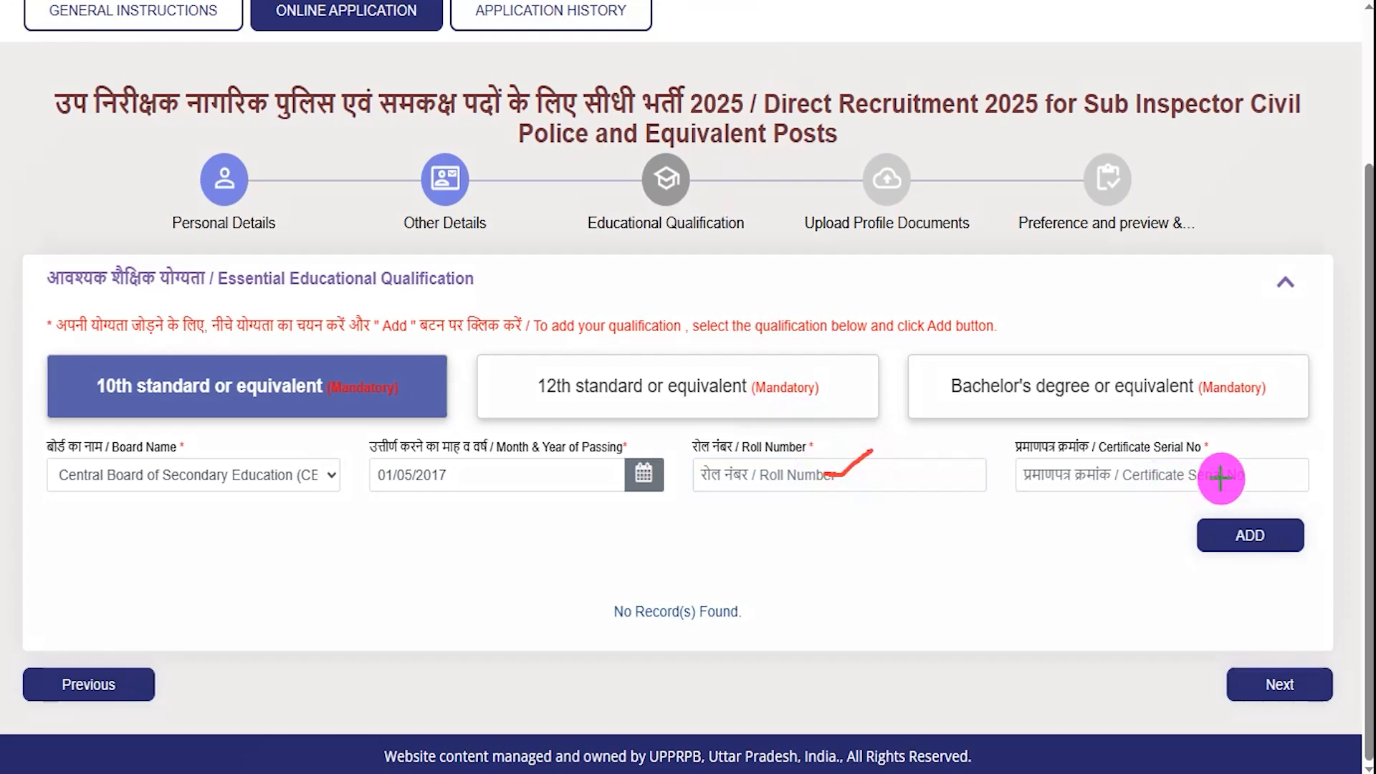
drag(1224, 474, 1270, 433)
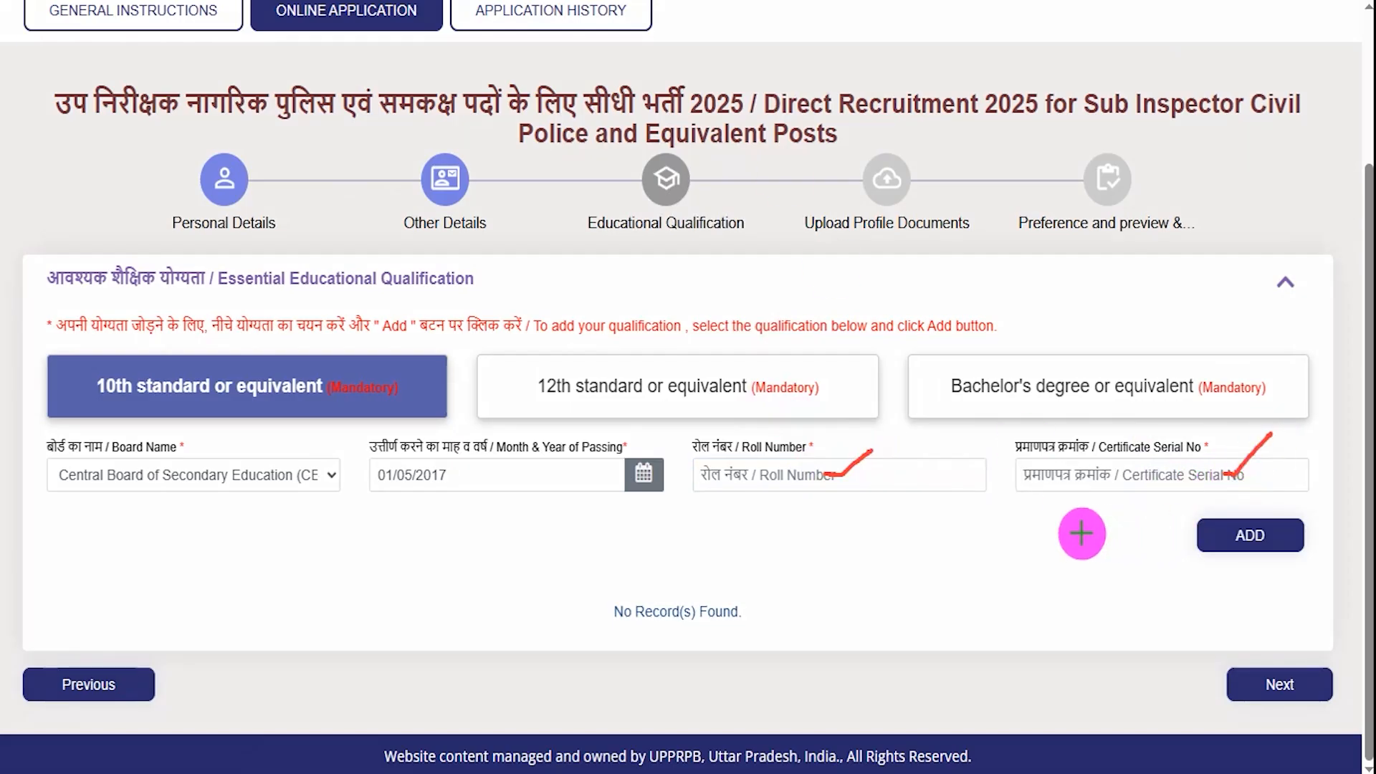
drag(971, 535, 1182, 536)
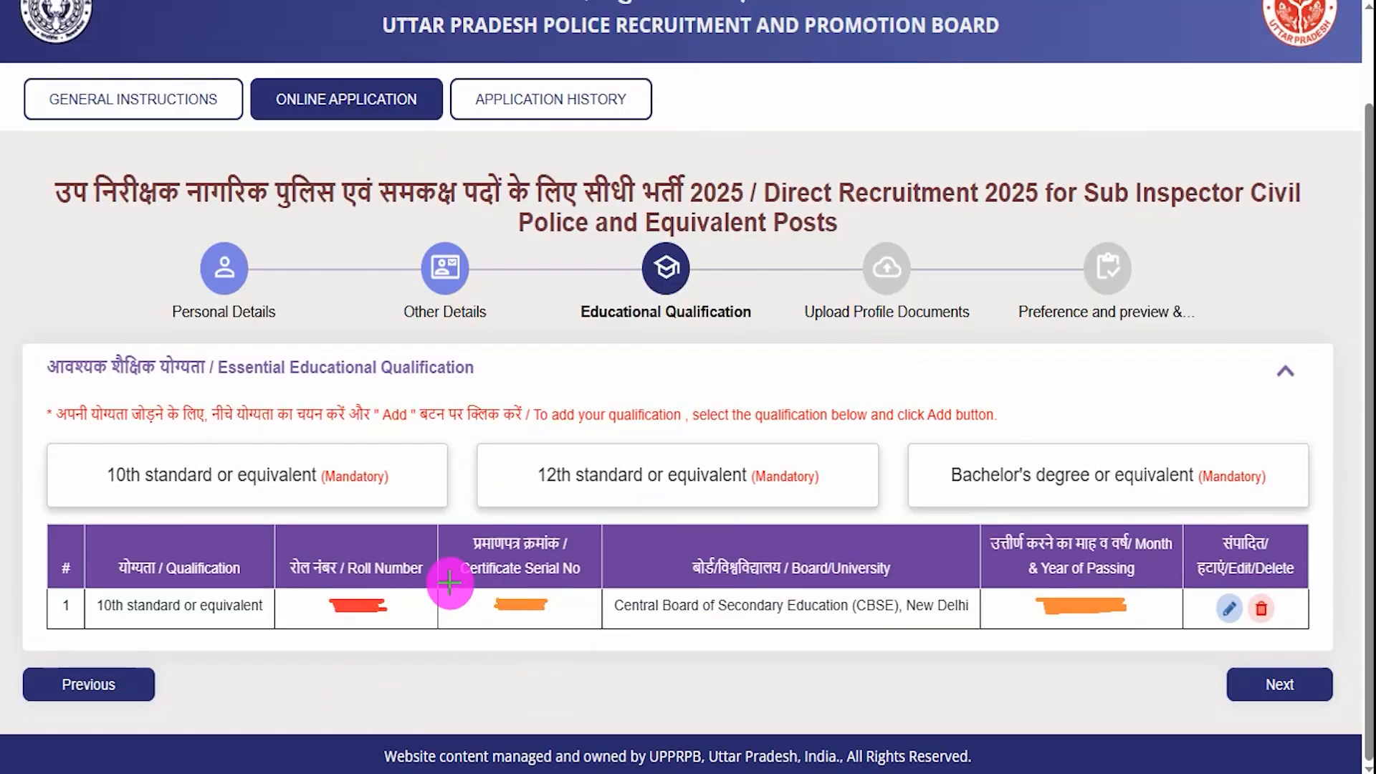
drag(417, 600, 467, 568)
mouse_move(672, 606)
mouse_down()
mouse_move(717, 593)
mouse_move(738, 561)
mouse_up()
drag(974, 613, 1029, 586)
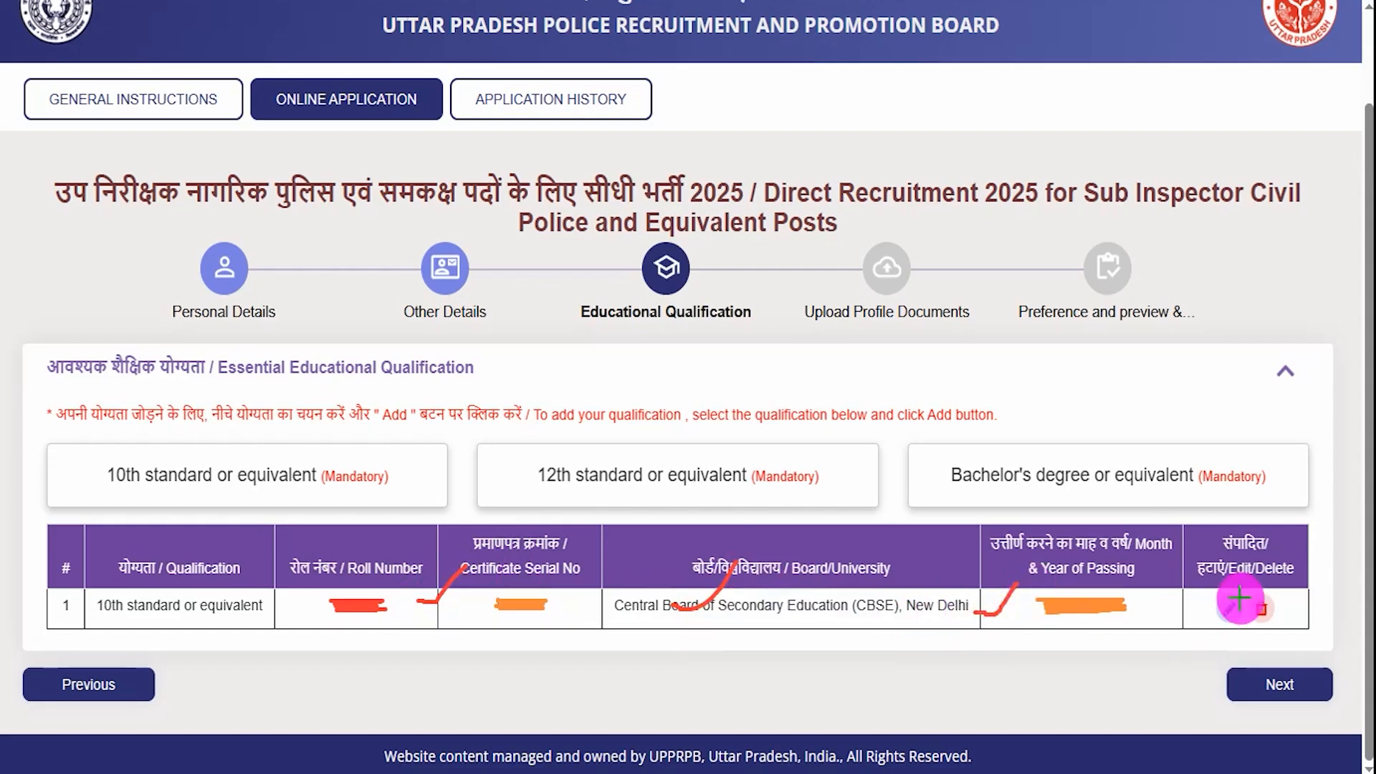
- Mark the 10th record's edit and delete icons, then open the 12th standard entry form
mouse_move(1220, 601)
mouse_down()
mouse_move(1227, 625)
mouse_move(1243, 622)
mouse_move(1243, 598)
mouse_up()
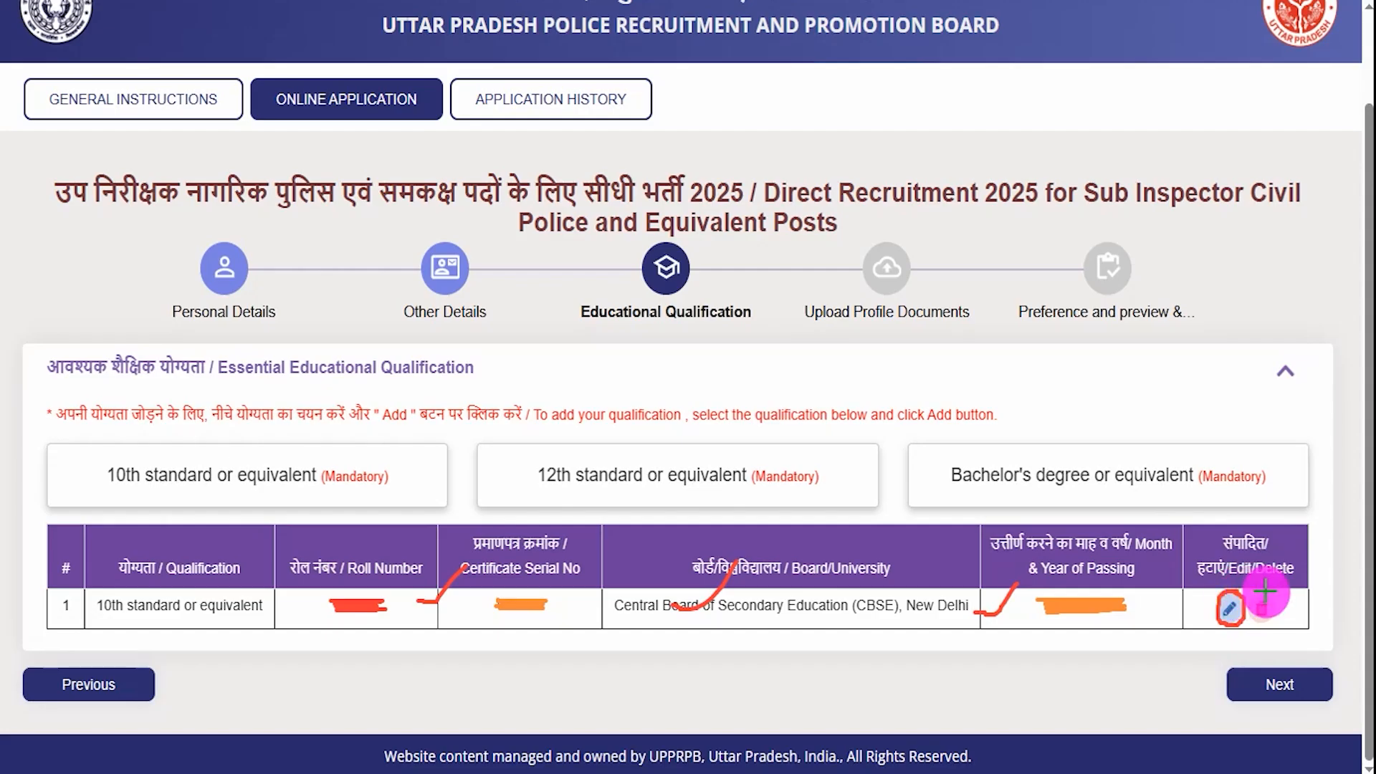
mouse_move(1250, 605)
mouse_down()
mouse_move(1276, 625)
mouse_move(1284, 598)
mouse_move(1270, 592)
mouse_up()
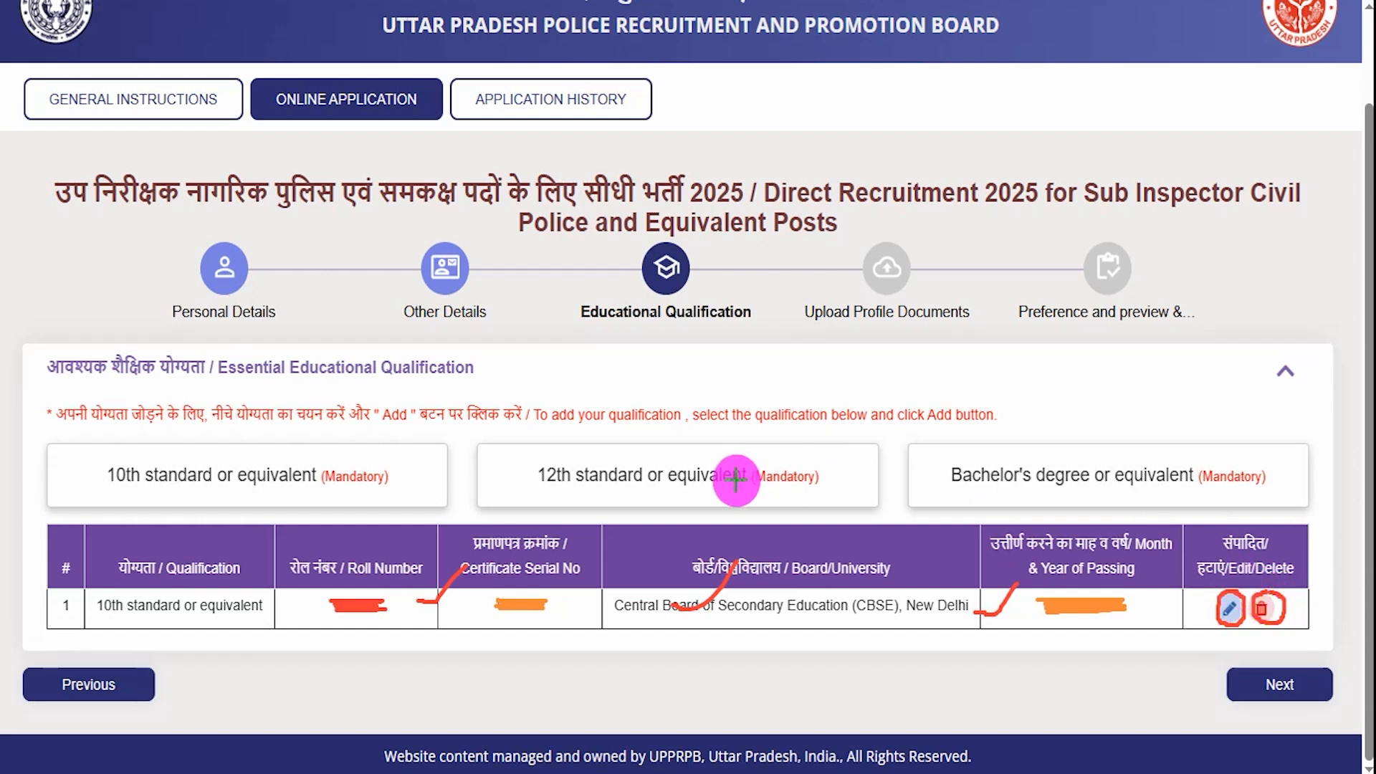
drag(513, 465, 564, 427)
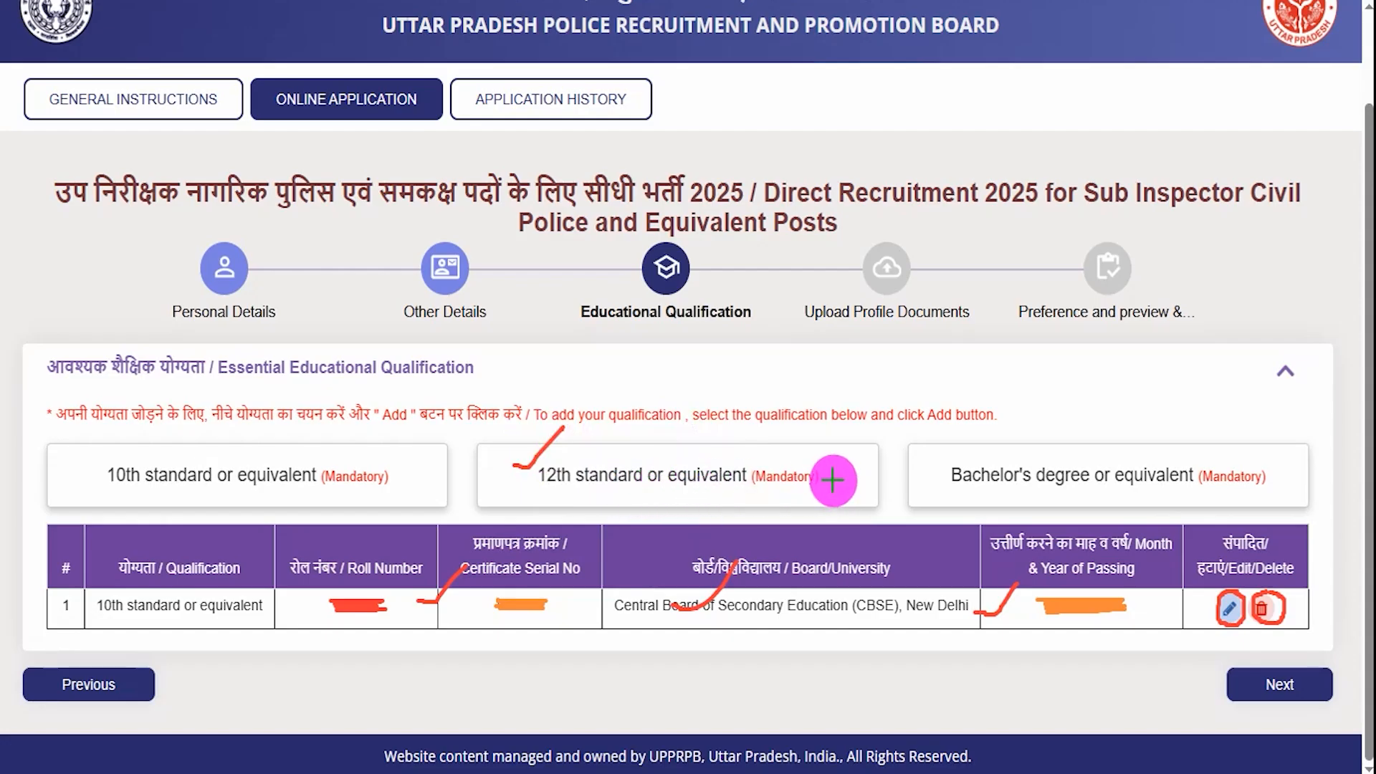
click(838, 479)
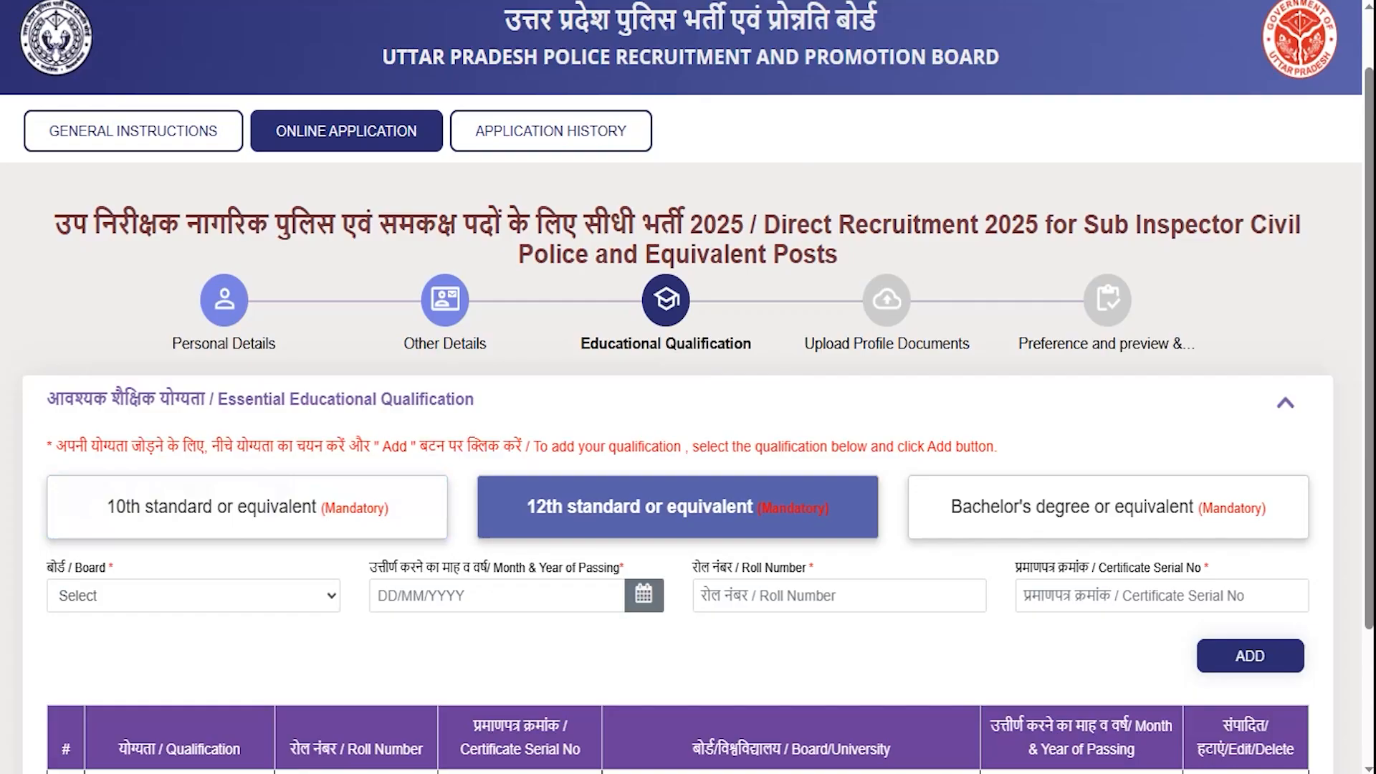
- Choose CBSE, New Delhi as the 12th standard board and set the passing date
click(252, 596)
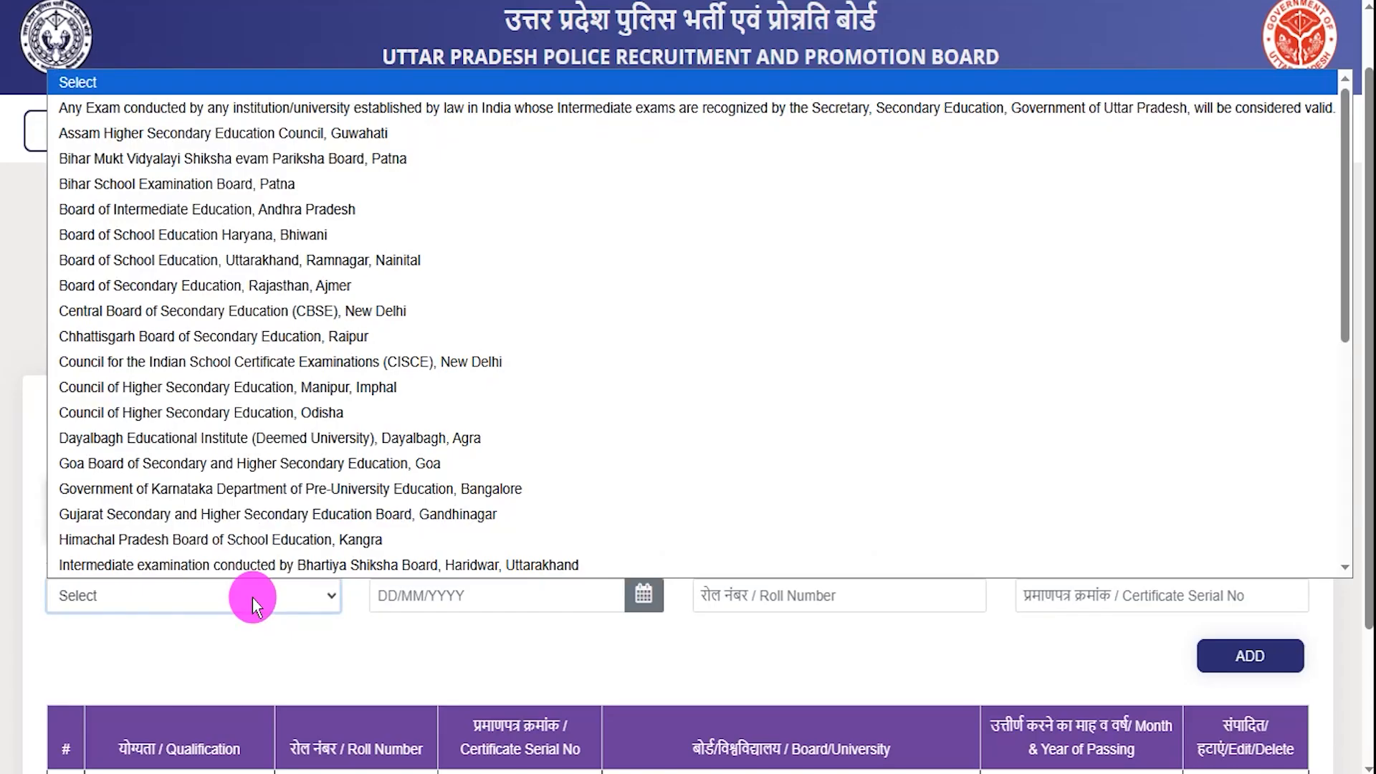
key(c)
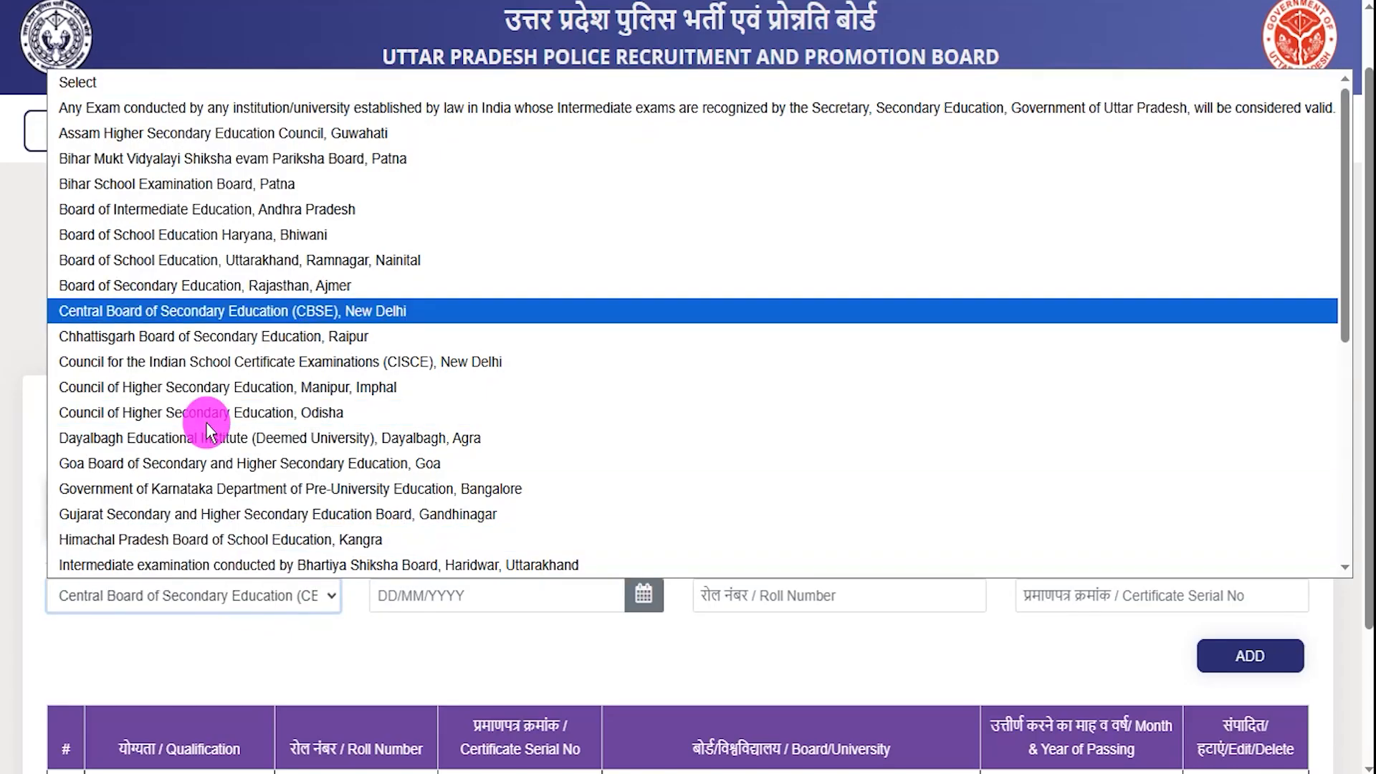
click(285, 312)
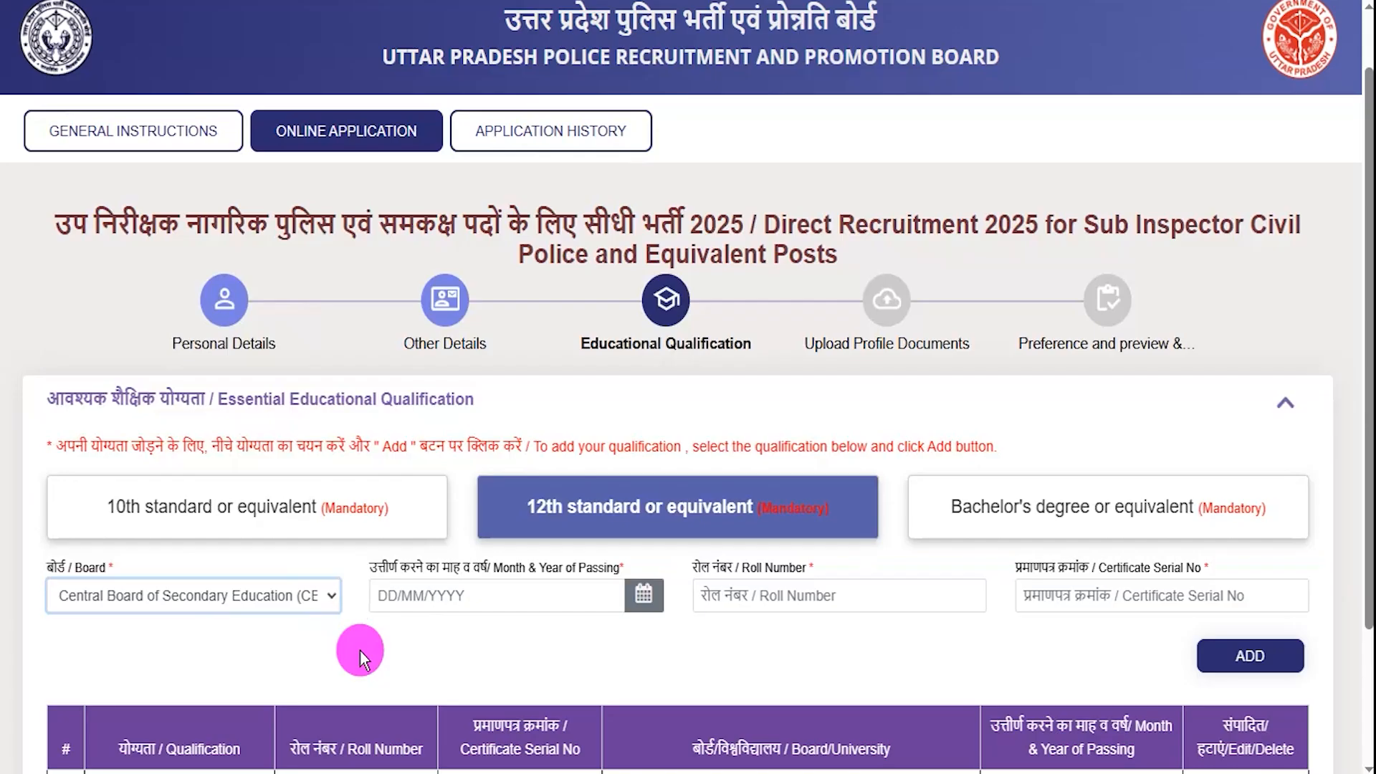
click(640, 602)
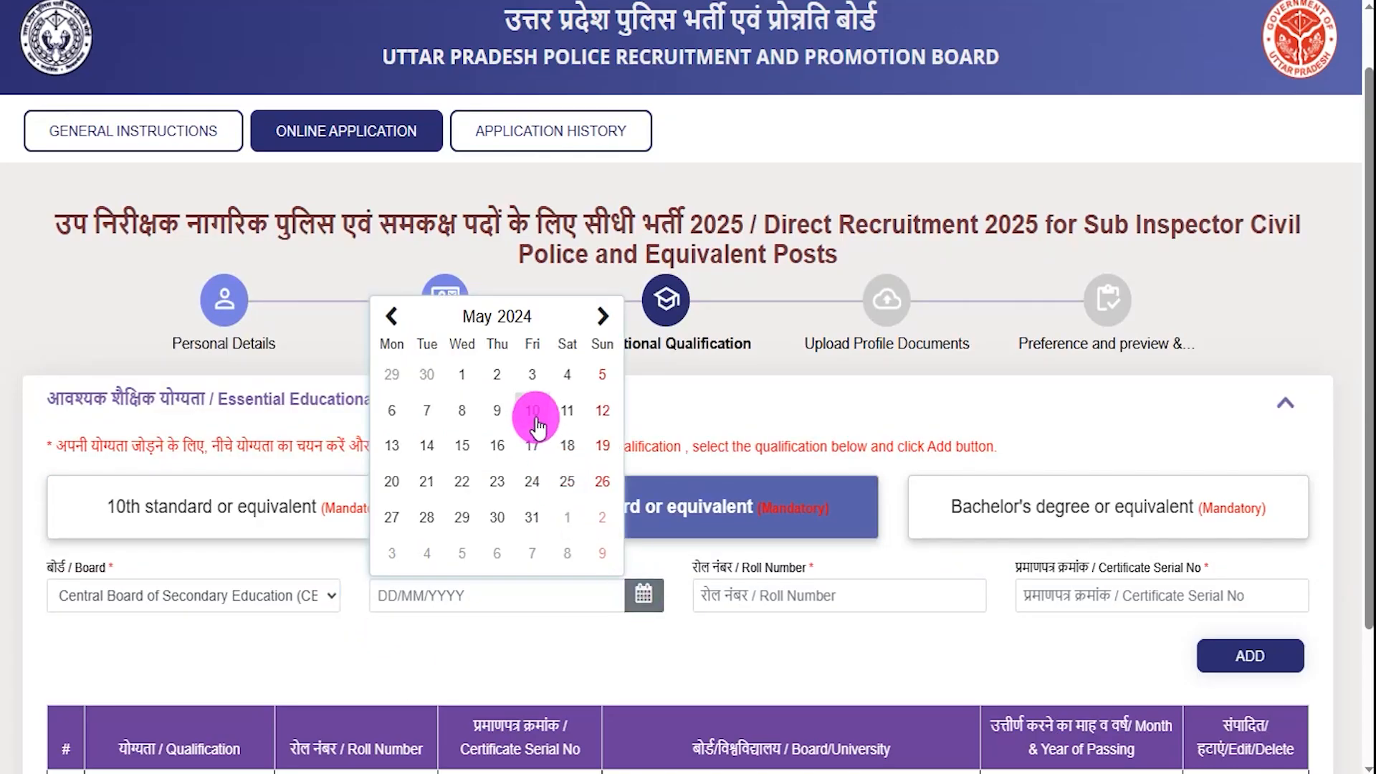
click(776, 609)
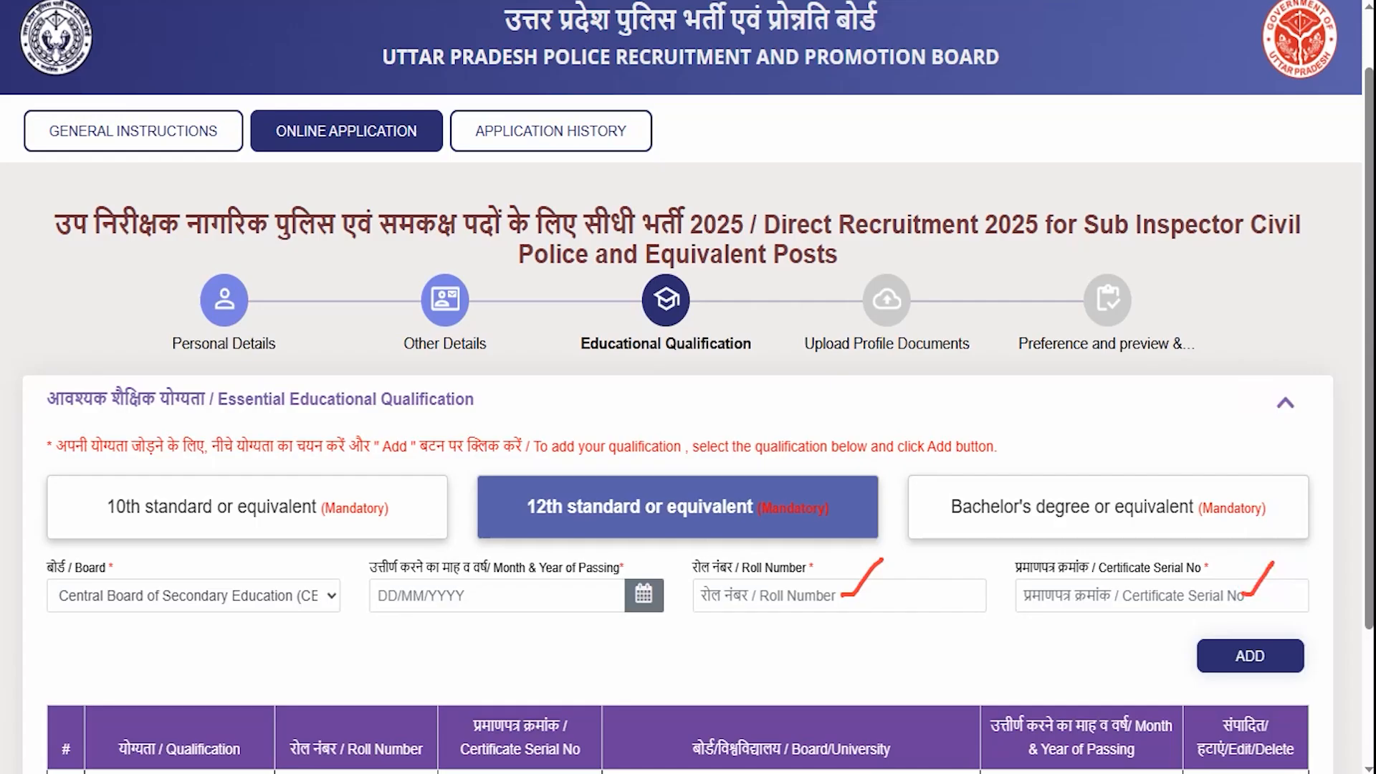
- Annotate the form and the added 12th standard CBSE row on screen
drag(981, 654, 1193, 657)
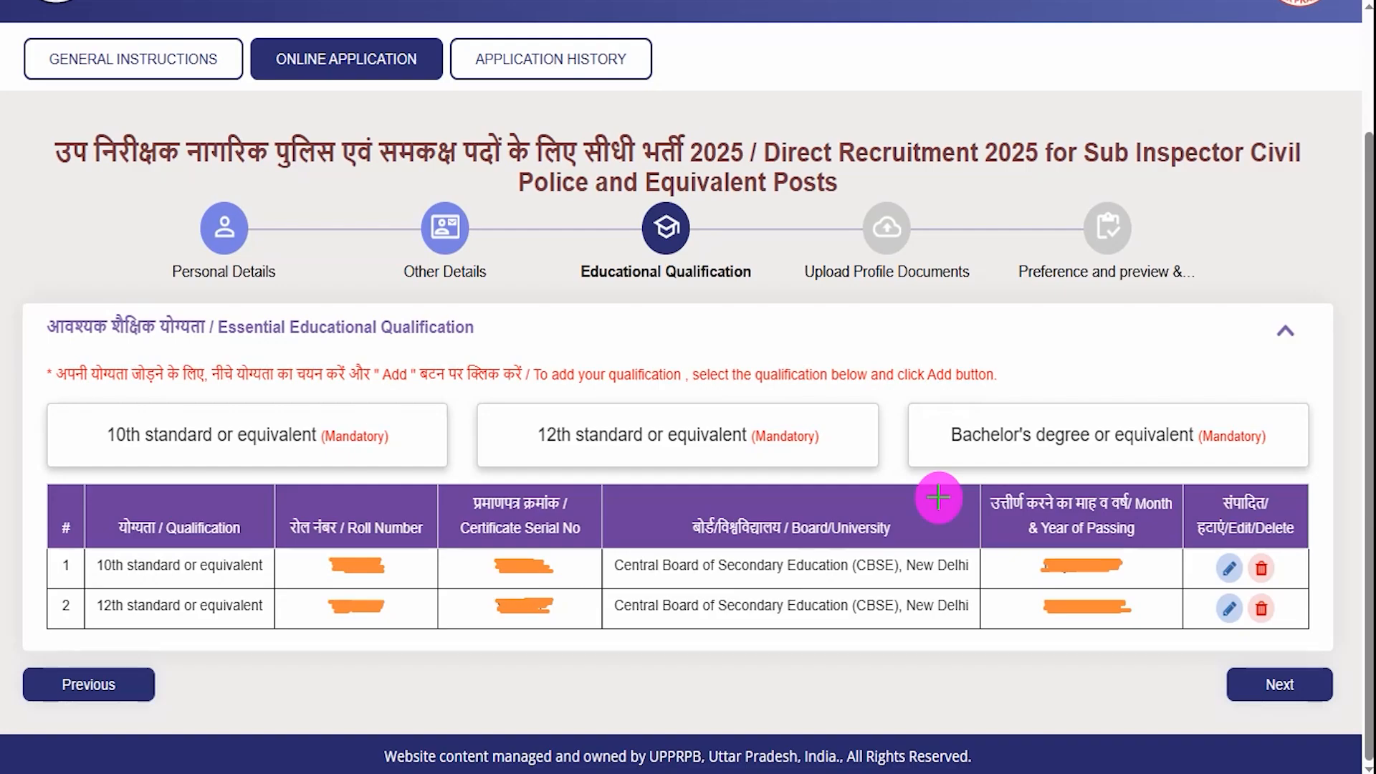
drag(453, 532, 419, 560)
drag(403, 611, 449, 596)
mouse_move(1116, 631)
mouse_down()
mouse_move(1144, 618)
mouse_move(1155, 567)
mouse_move(1232, 546)
mouse_up()
mouse_move(1205, 596)
mouse_down()
mouse_move(1289, 561)
mouse_move(1293, 594)
mouse_up()
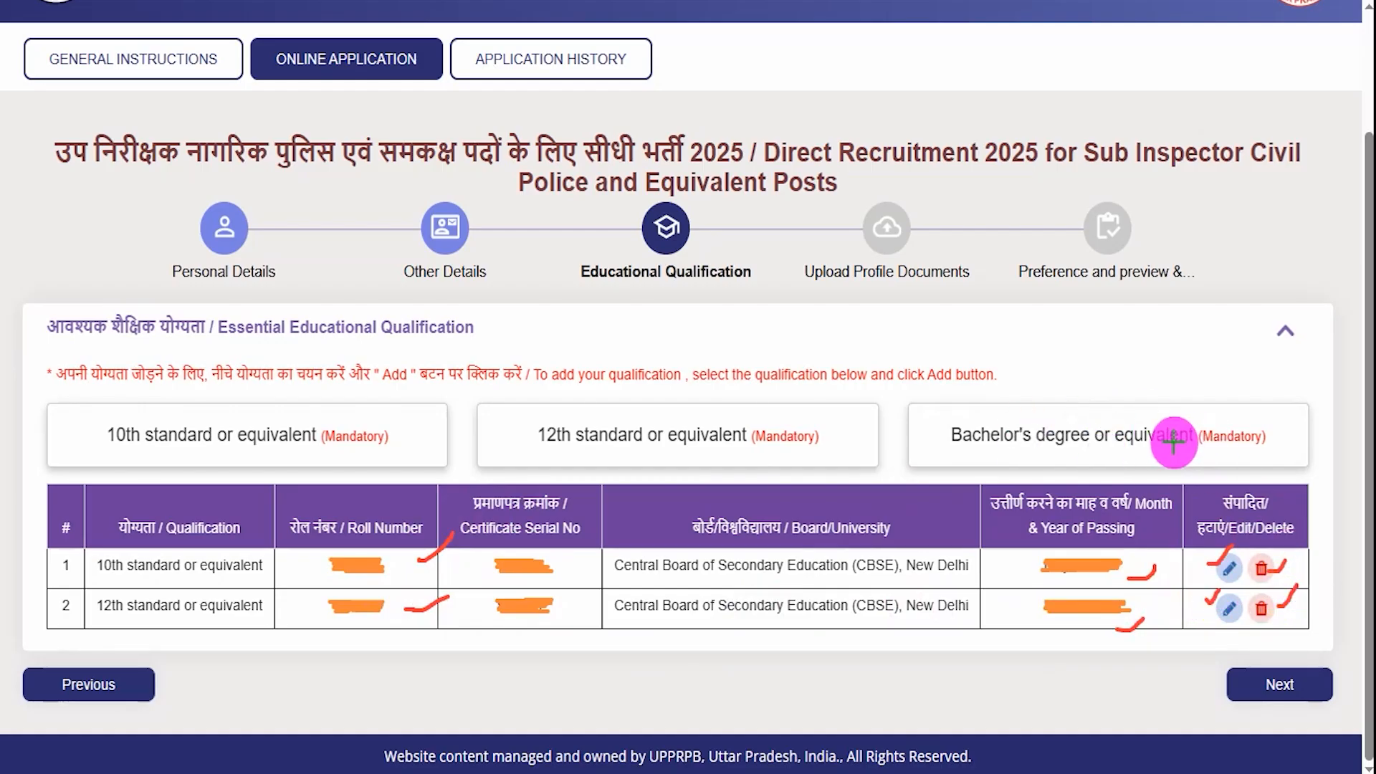
- Mark the Bachelor's degree option and open its entry form
mouse_move(931, 414)
mouse_down()
mouse_move(939, 423)
mouse_move(974, 396)
mouse_up()
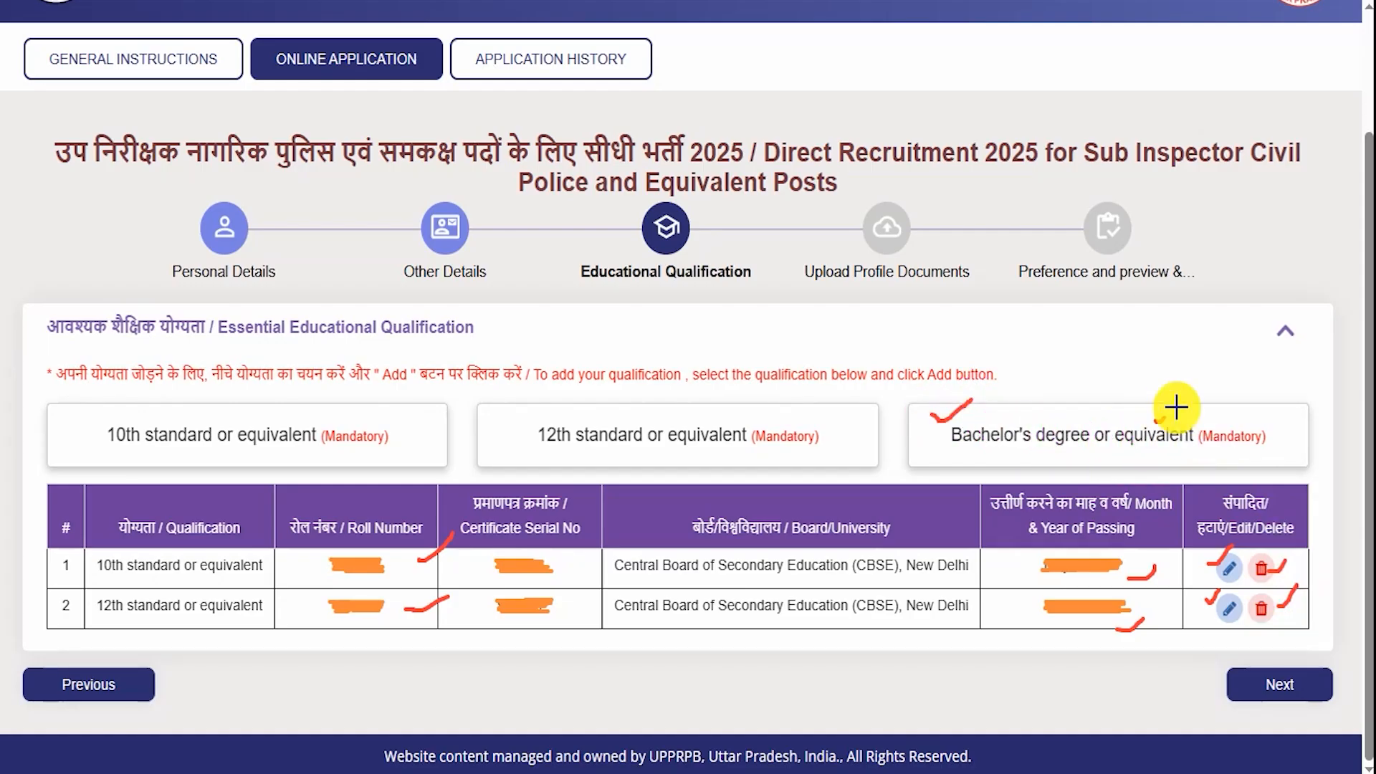
click(1154, 415)
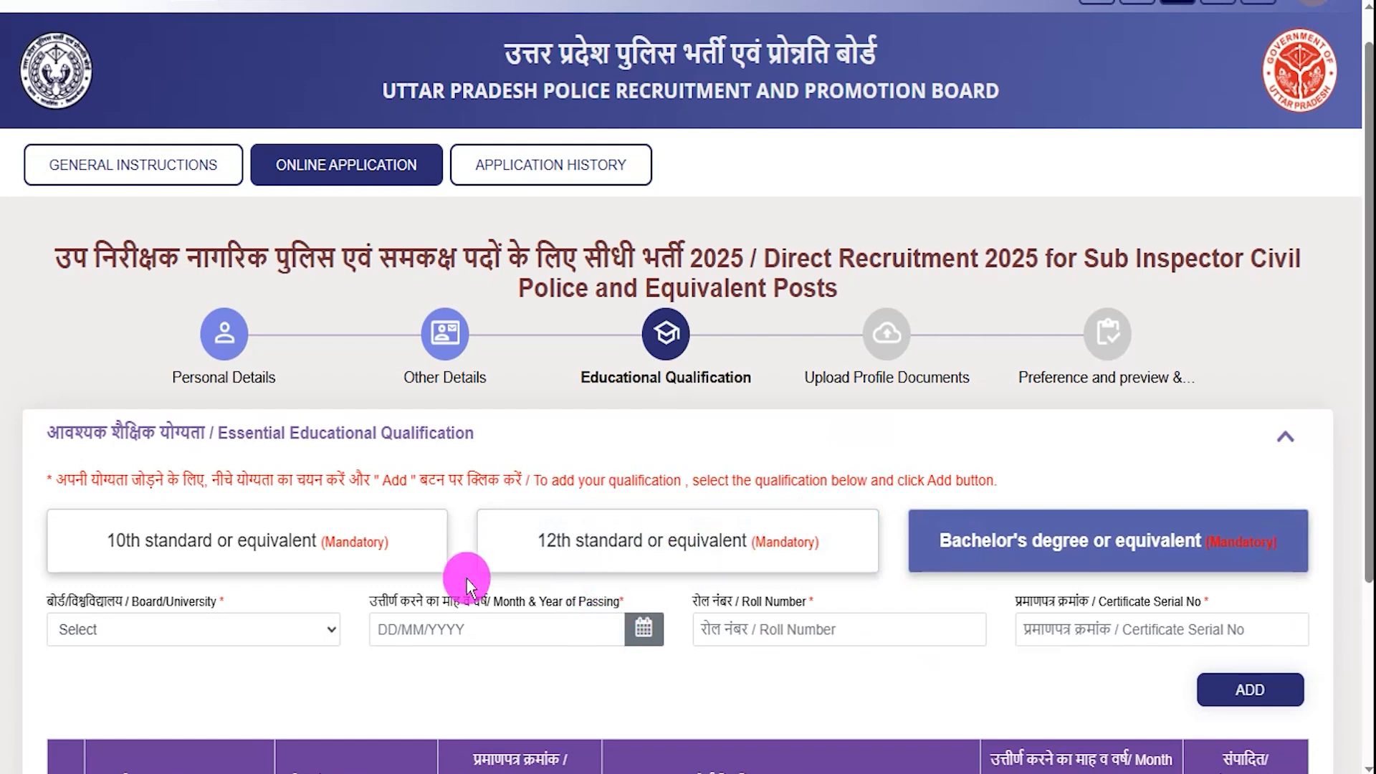
- Select the university for the bachelor's degree and fill in its entry fields
click(205, 629)
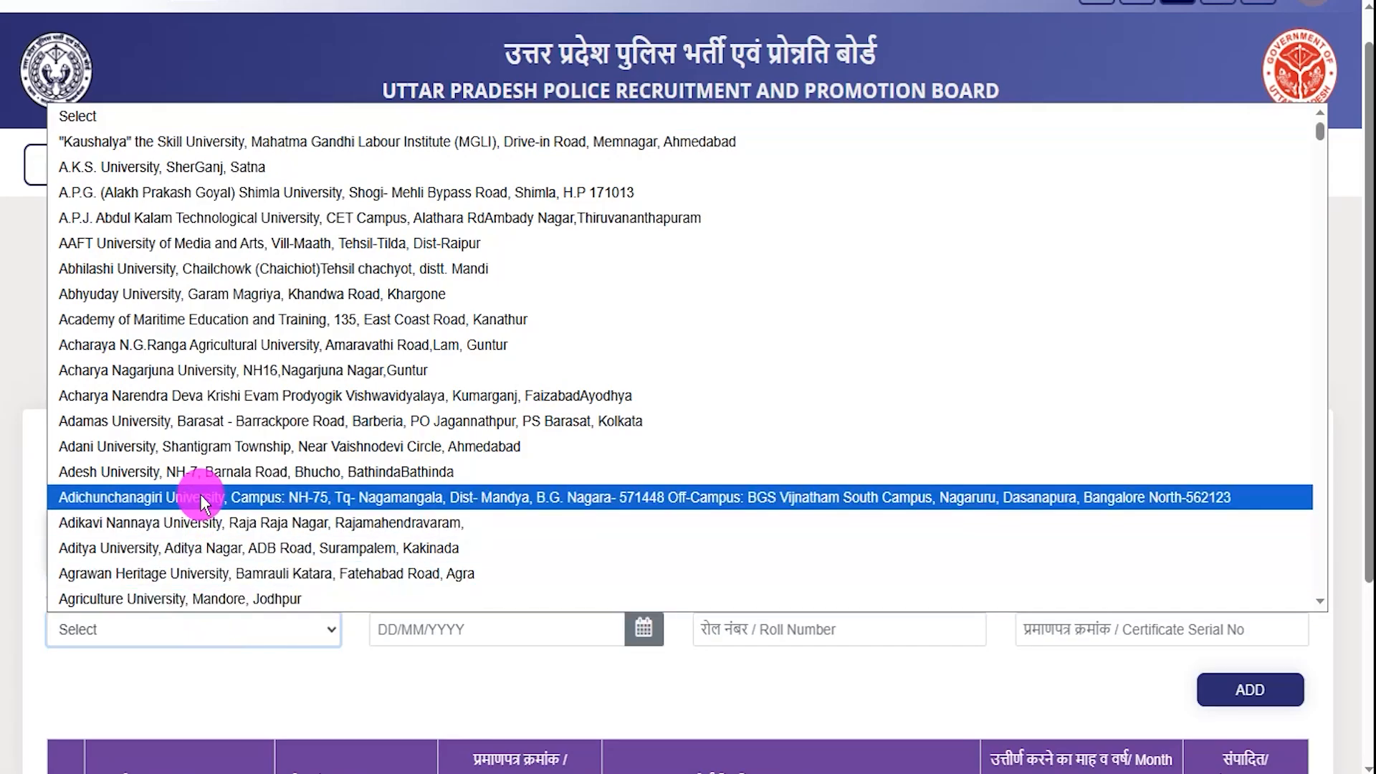
click(143, 243)
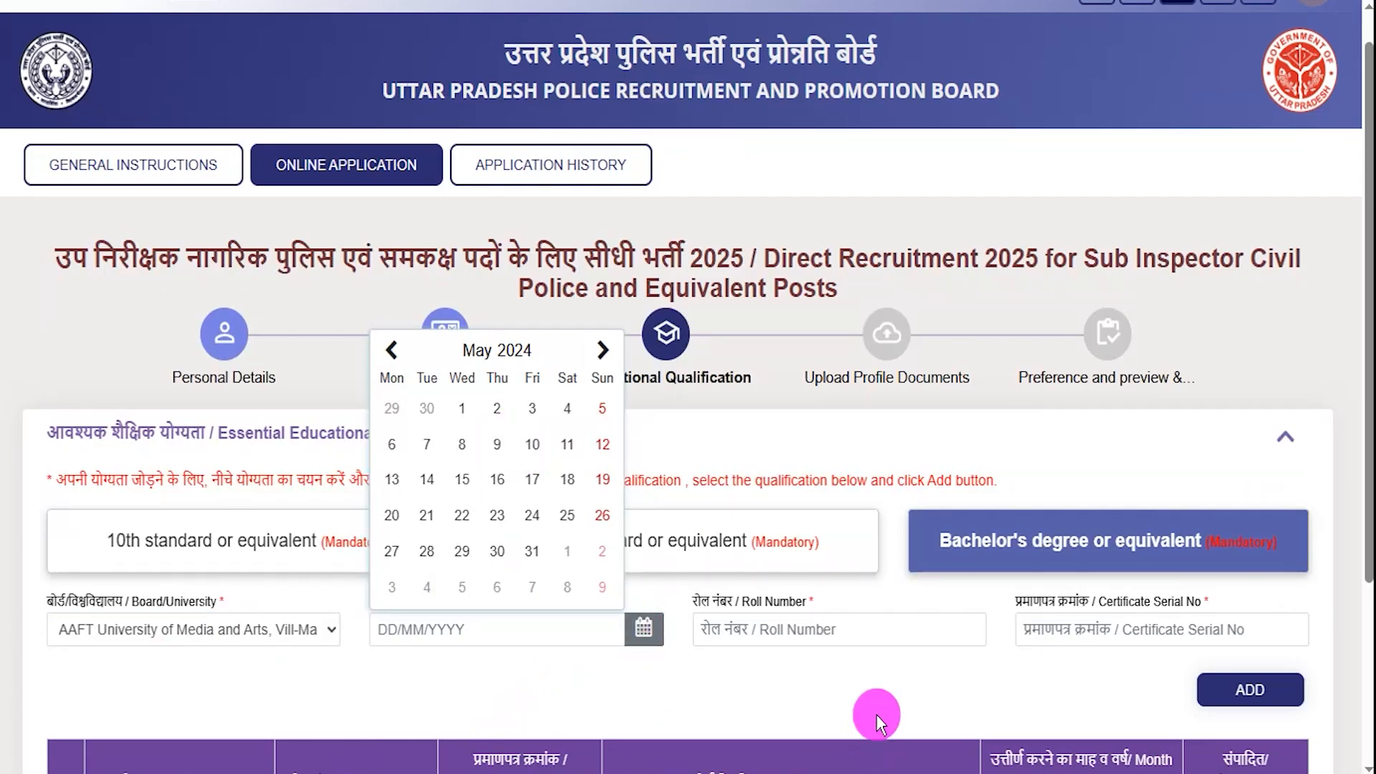
click(831, 629)
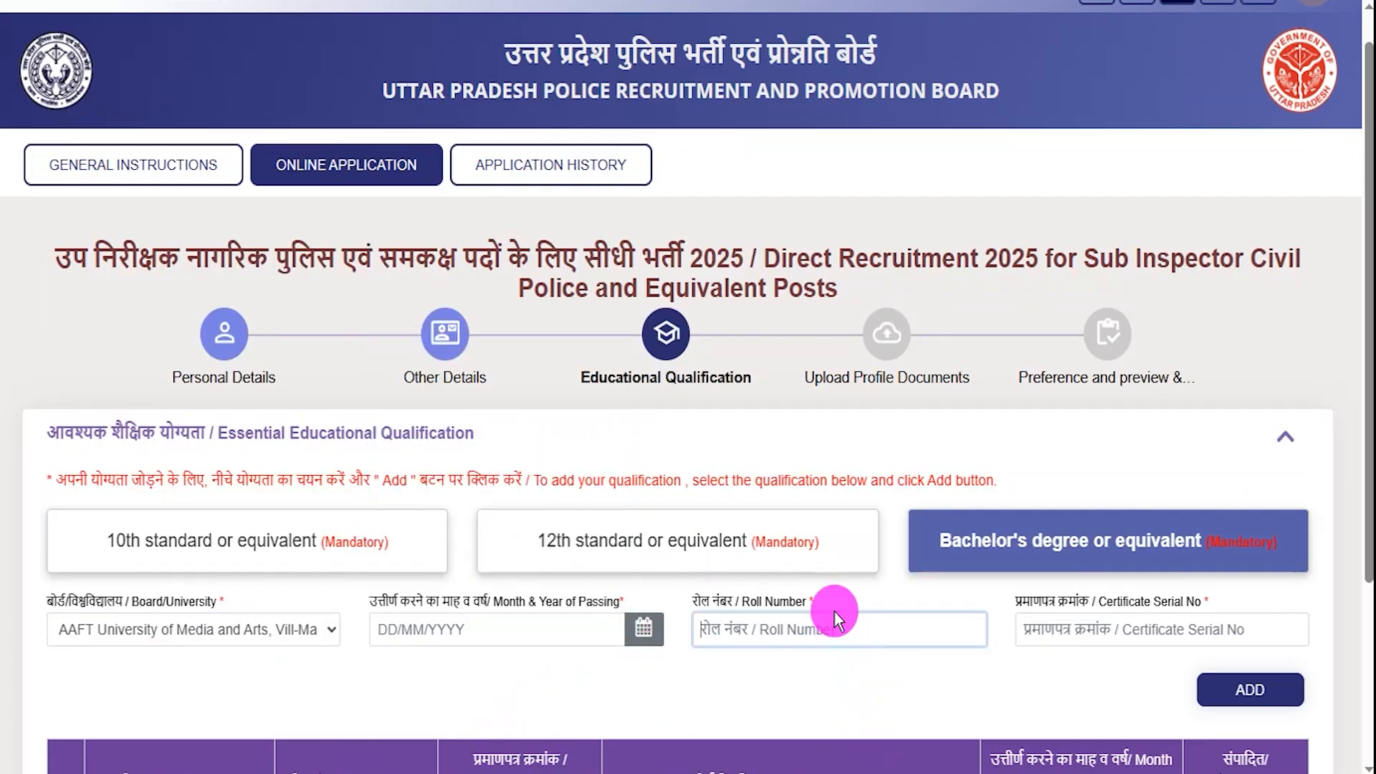
click(880, 504)
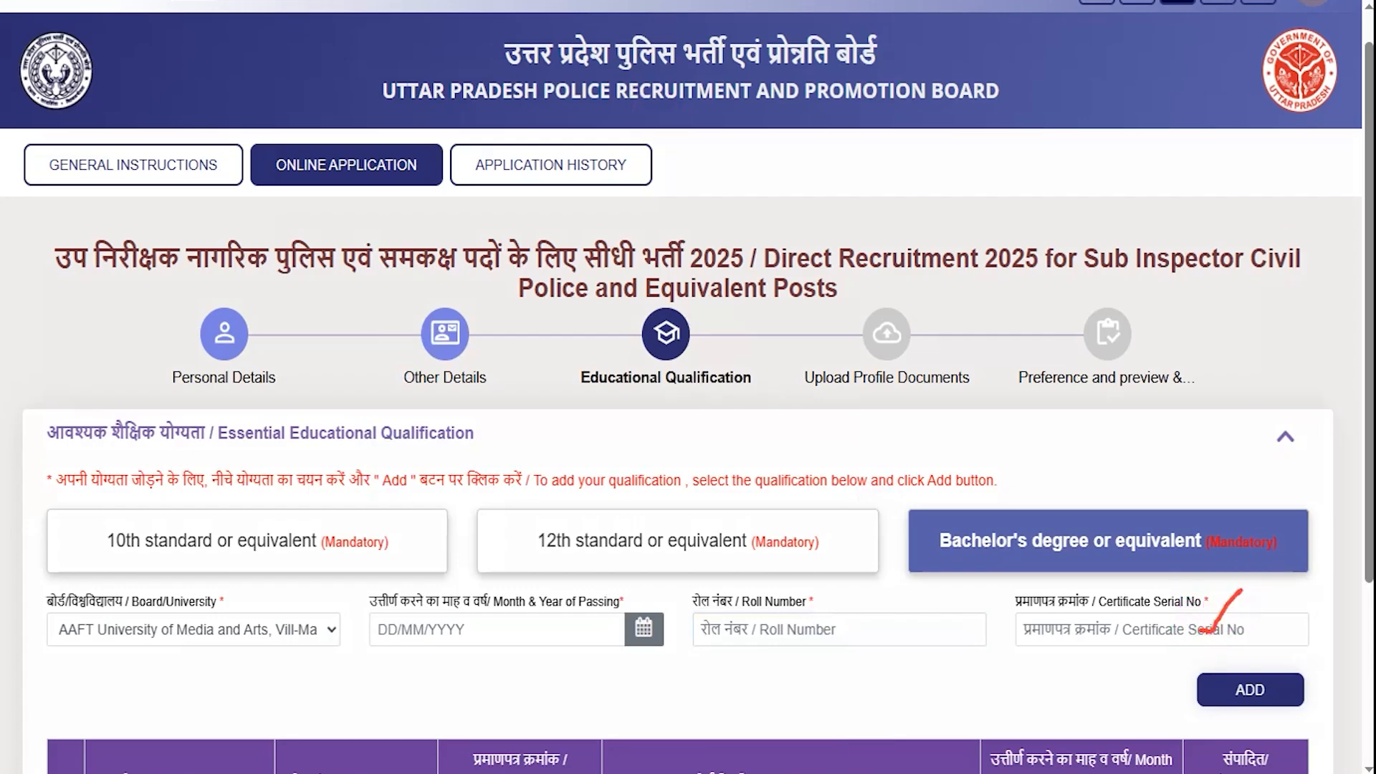
- Annotate the bachelor's row, then advance to the Upload Profile Documents step
drag(905, 685, 1174, 690)
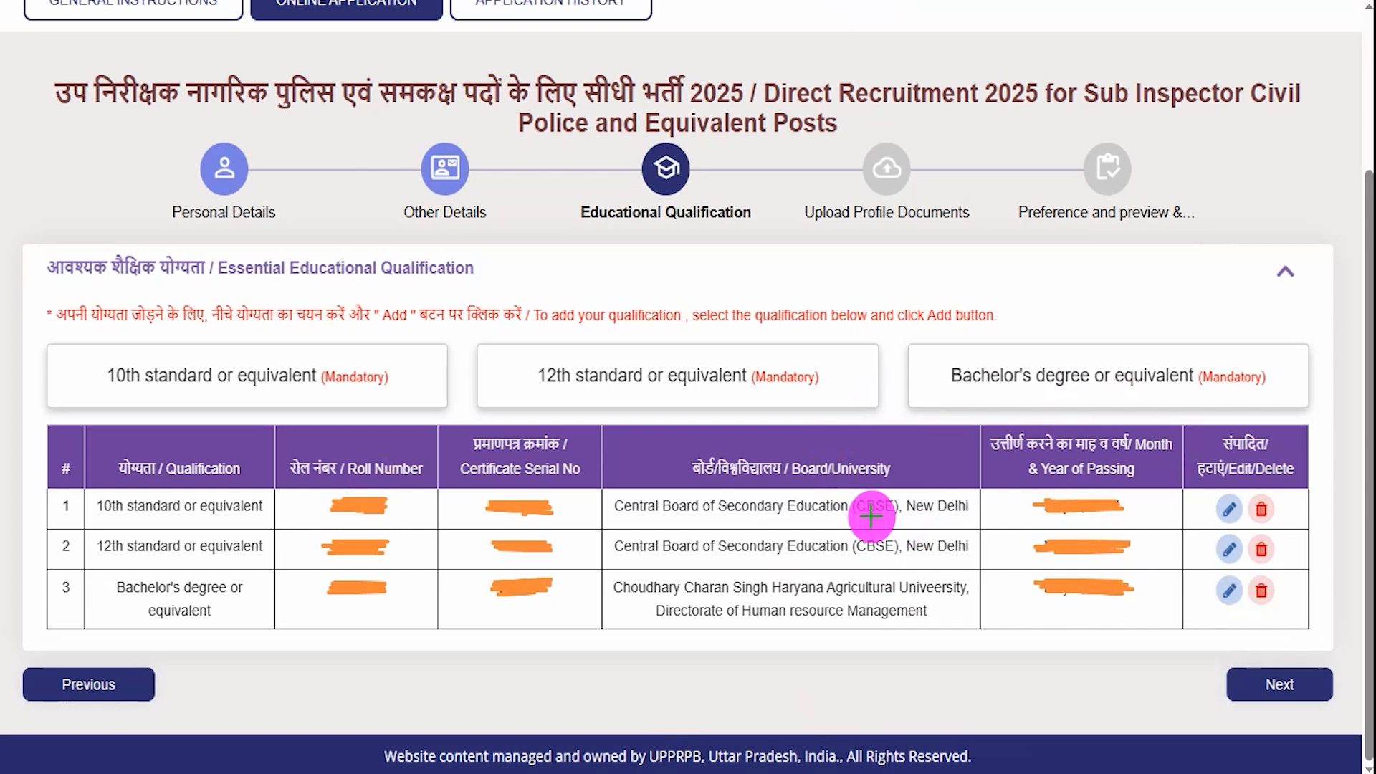
drag(940, 683, 1211, 688)
click(1212, 686)
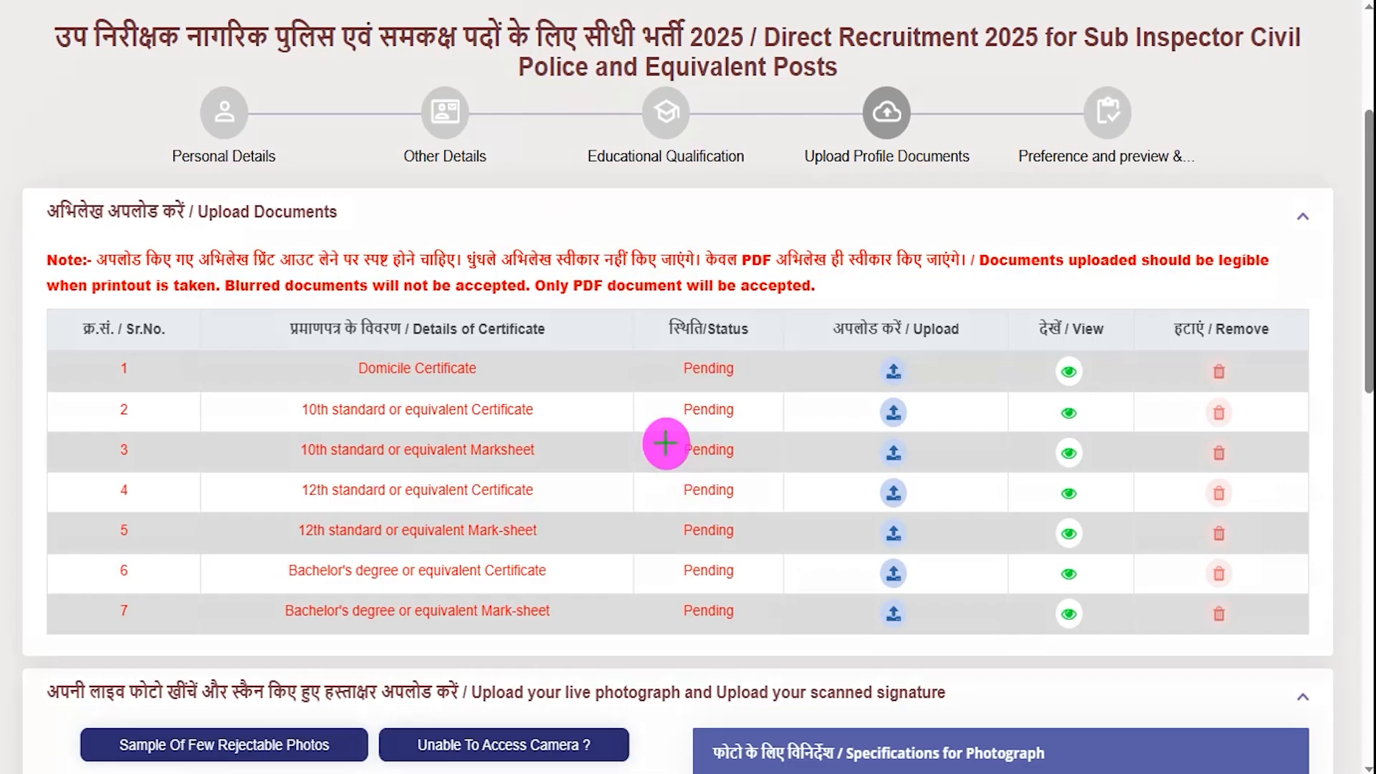
- Mark each Pending certificate row in the Upload Documents table with annotations
drag(606, 381, 641, 345)
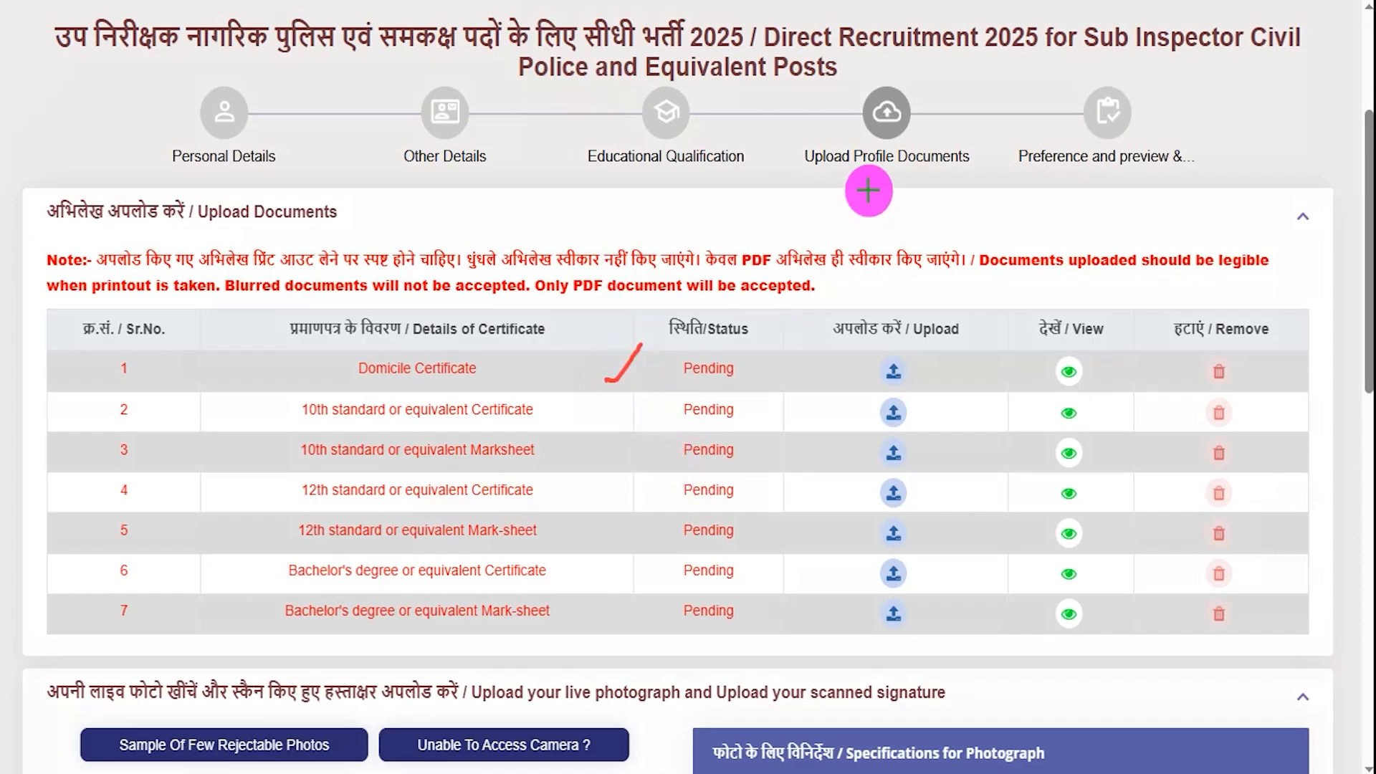
mouse_move(869, 190)
mouse_down()
mouse_move(892, 163)
mouse_move(938, 169)
mouse_up()
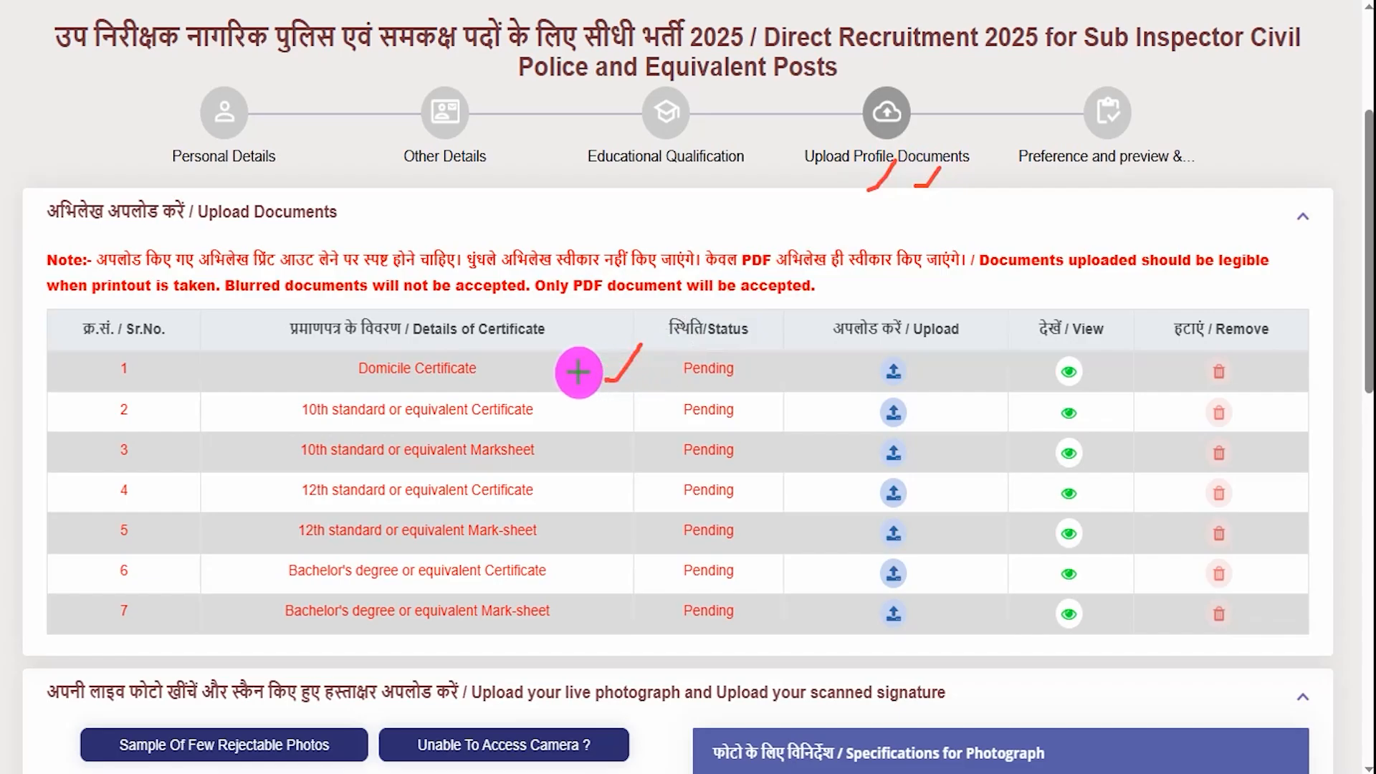
drag(578, 374, 607, 370)
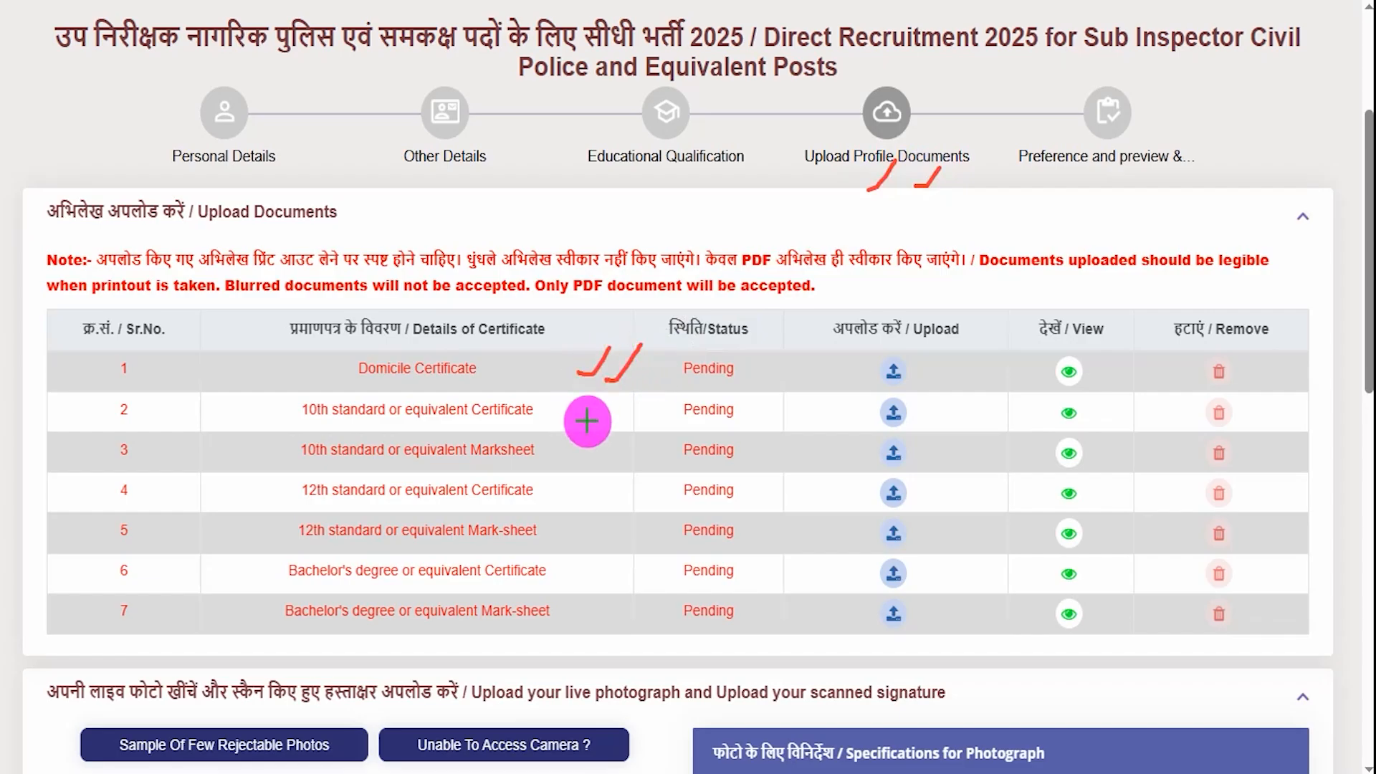
drag(582, 414, 614, 390)
drag(589, 439, 621, 414)
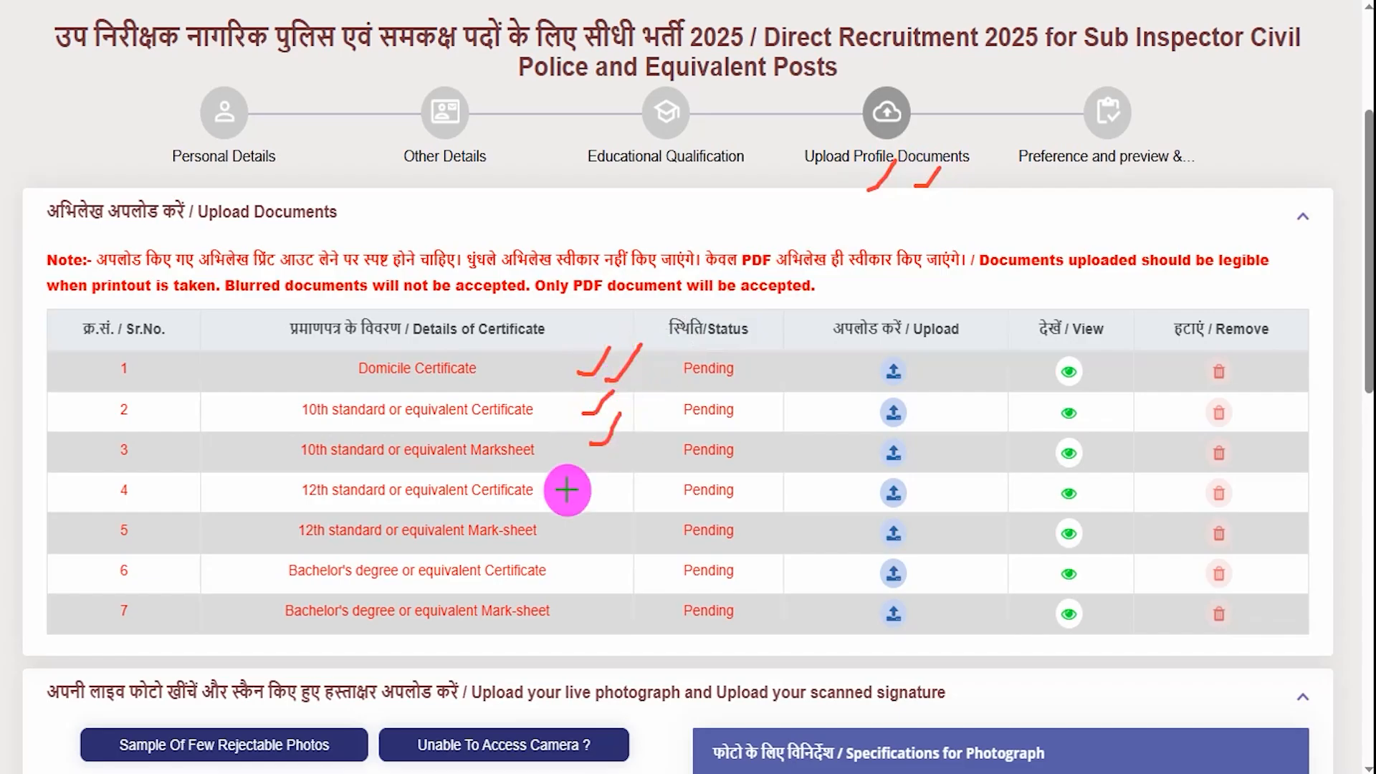
drag(575, 493, 603, 471)
drag(579, 528, 604, 497)
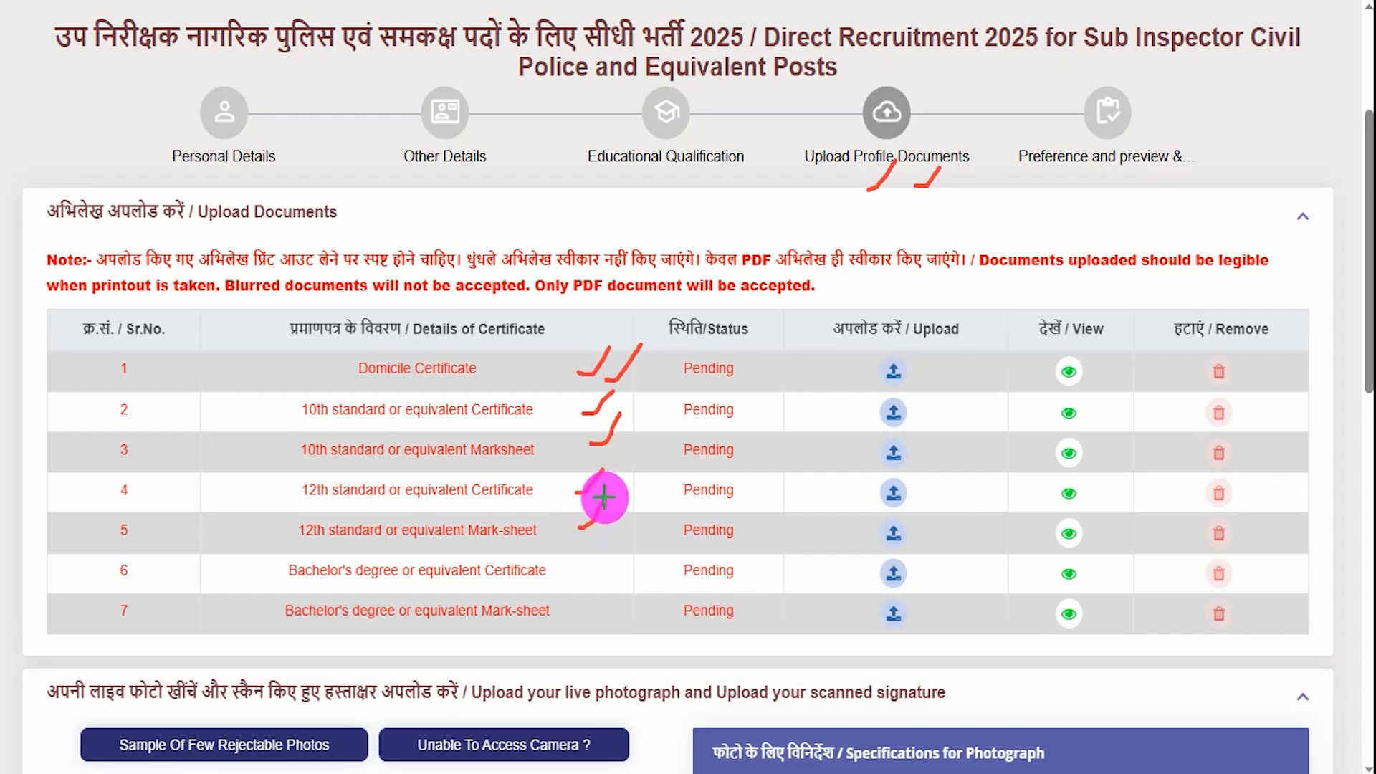
drag(593, 572, 616, 556)
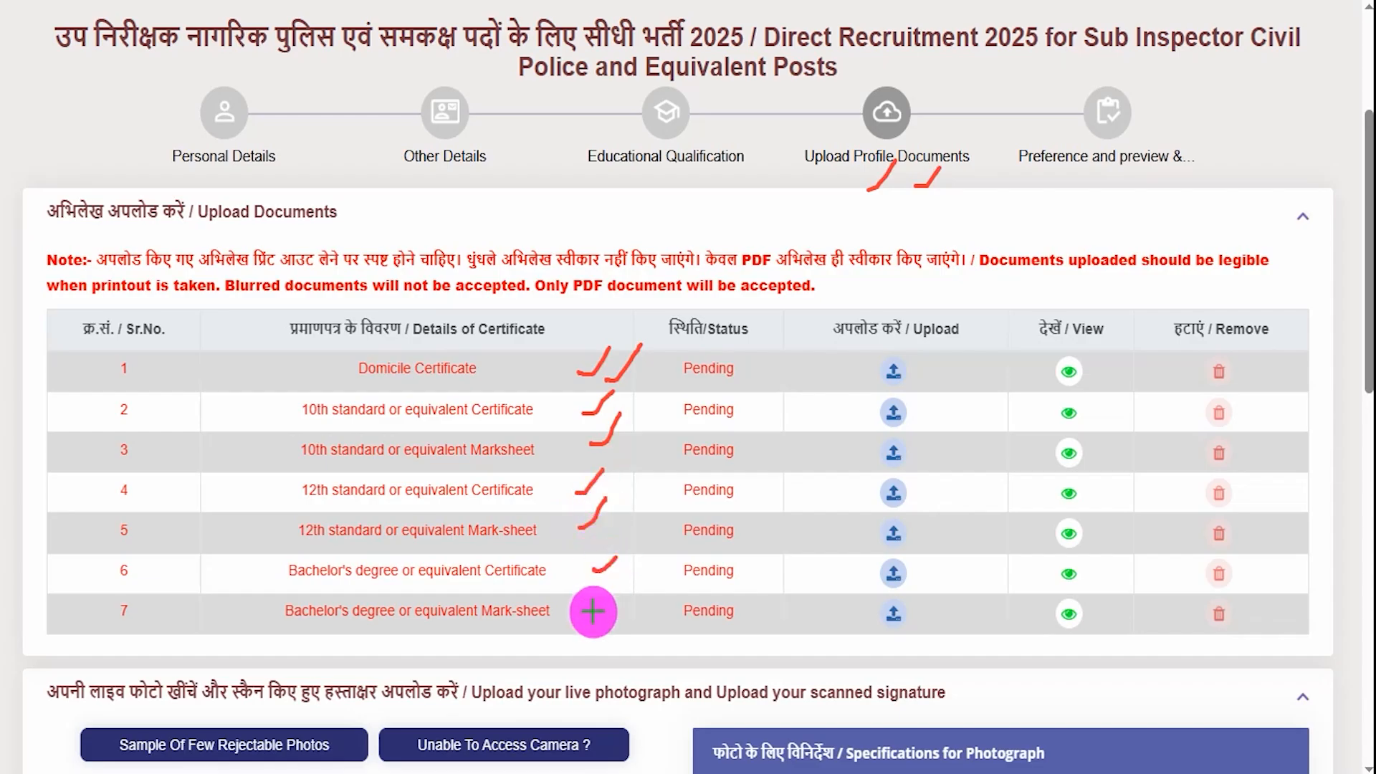
drag(592, 611, 623, 590)
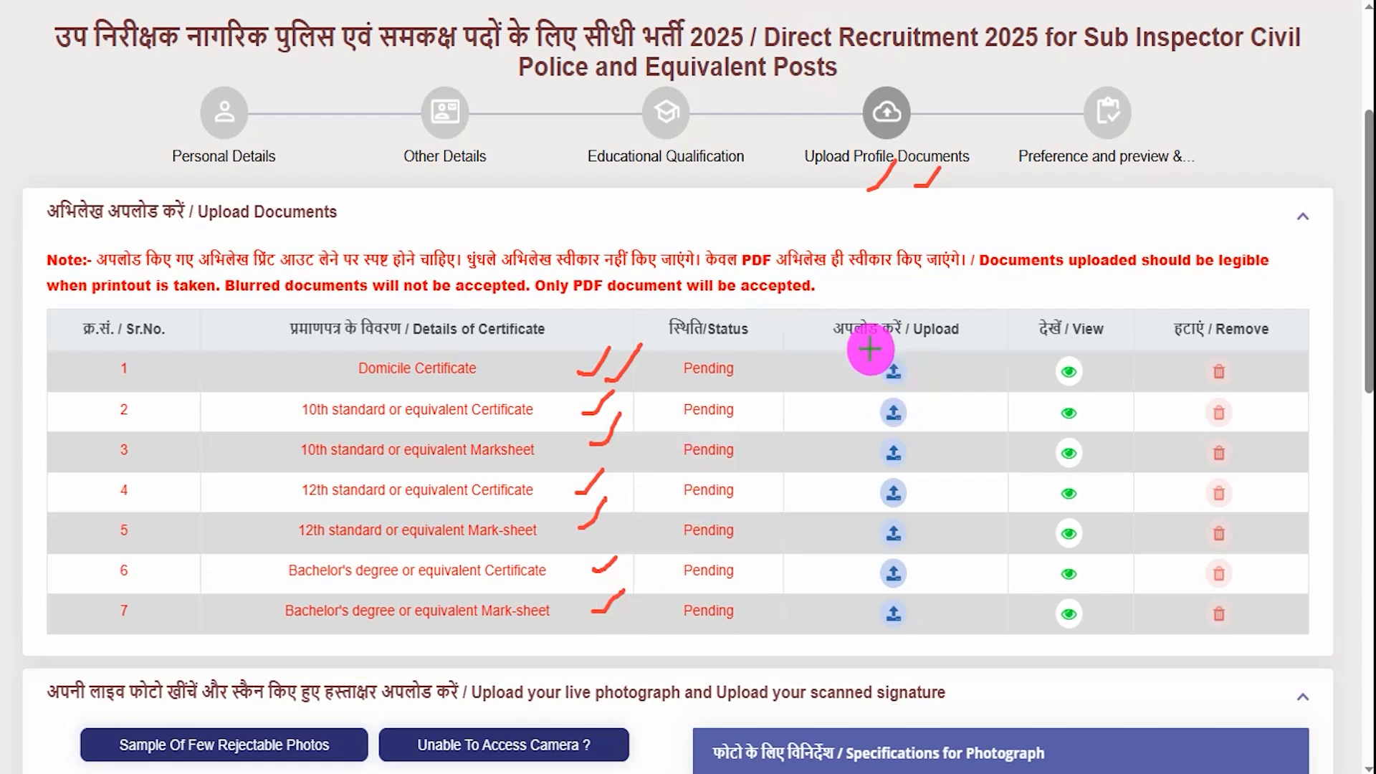
- Mark the upload icons, then bring up the upload dialog for a certificate
mouse_move(860, 347)
mouse_down()
mouse_move(897, 354)
mouse_move(919, 387)
mouse_up()
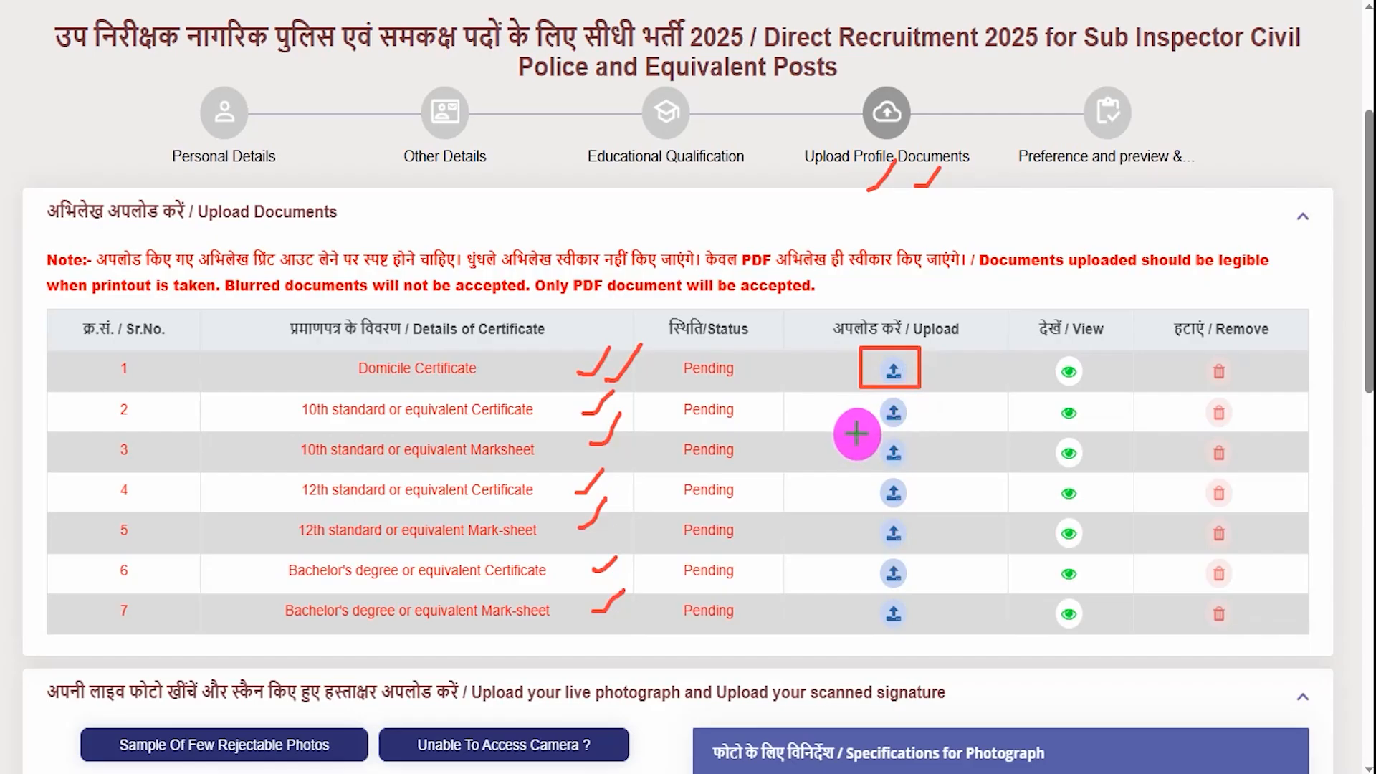
mouse_move(857, 433)
mouse_down()
mouse_move(912, 446)
mouse_move(929, 471)
mouse_up()
drag(875, 513, 912, 546)
key(Escape)
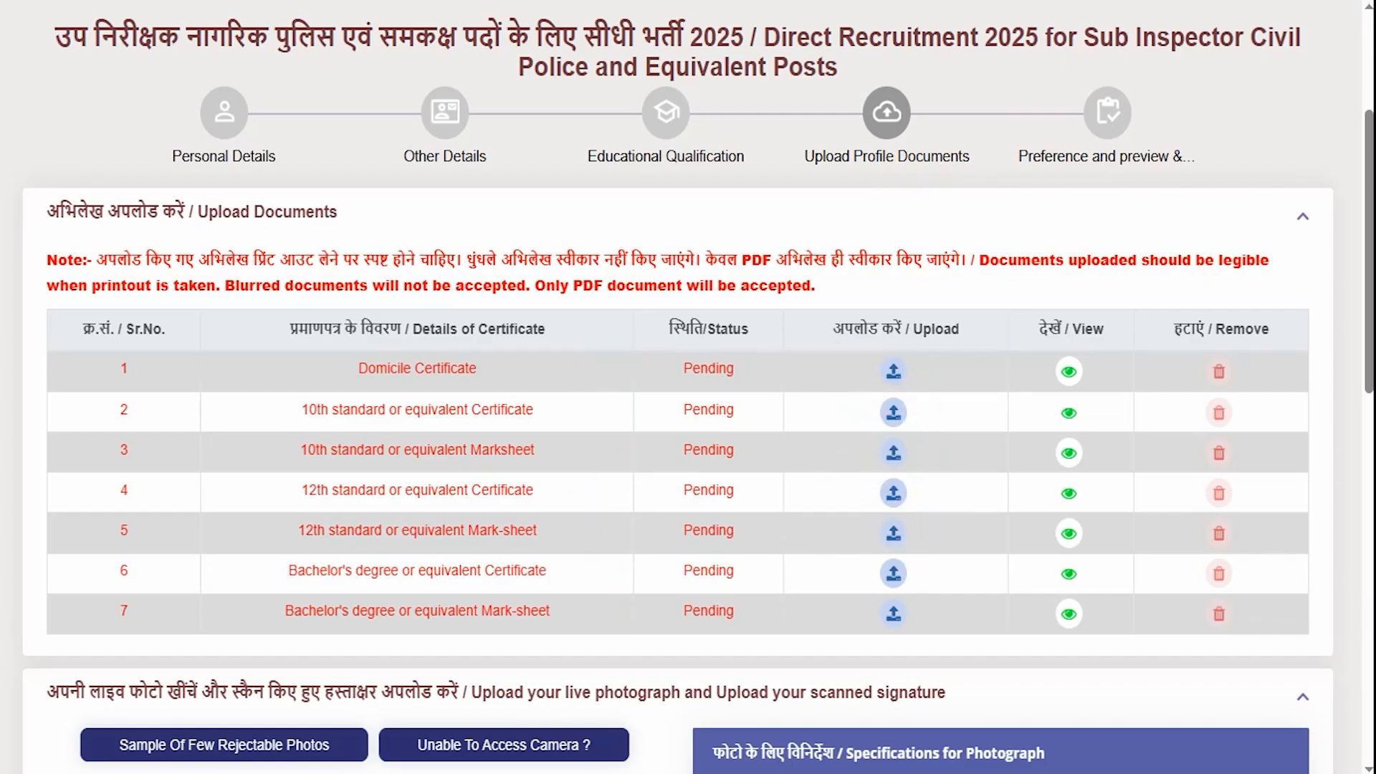
click(891, 370)
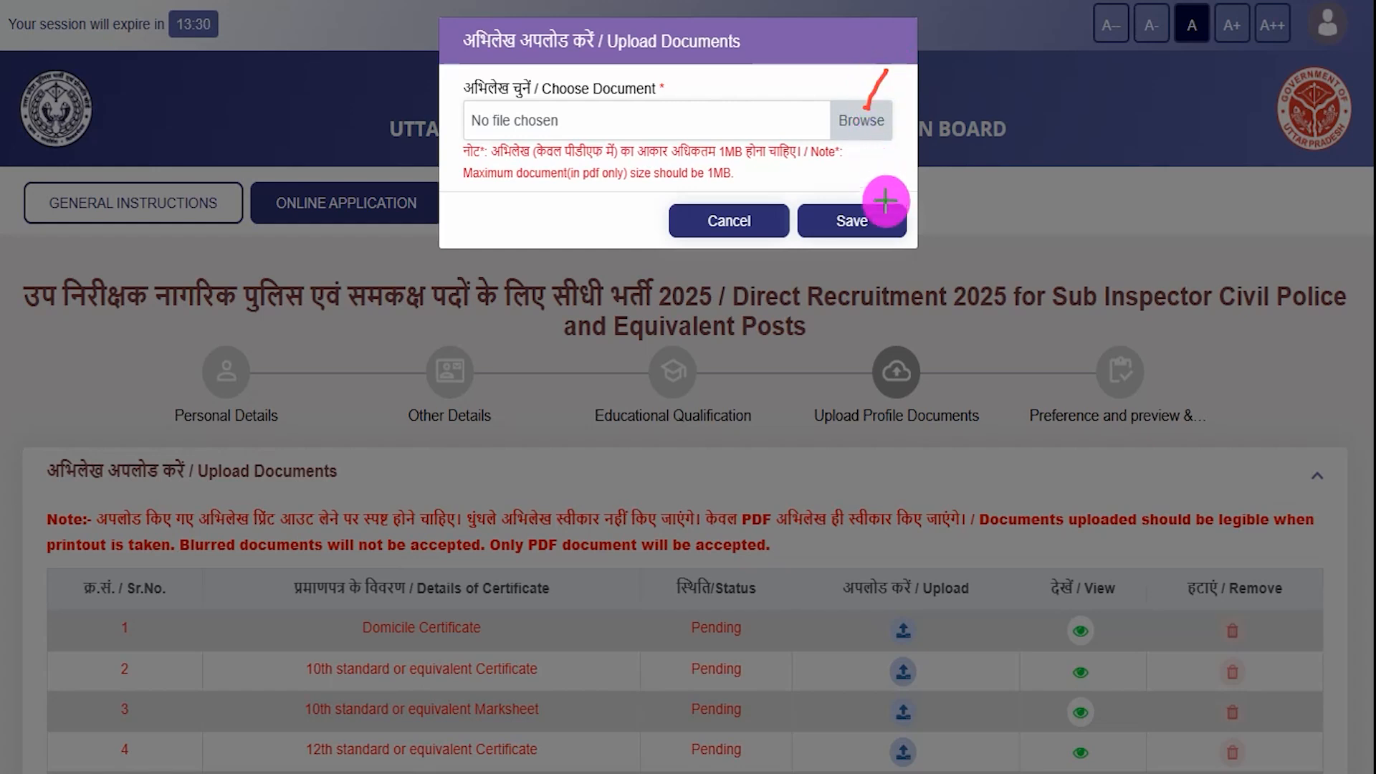
- Cancel the Upload Documents dialog with no file attached and check all seven certificates remain Pending
drag(896, 196, 901, 185)
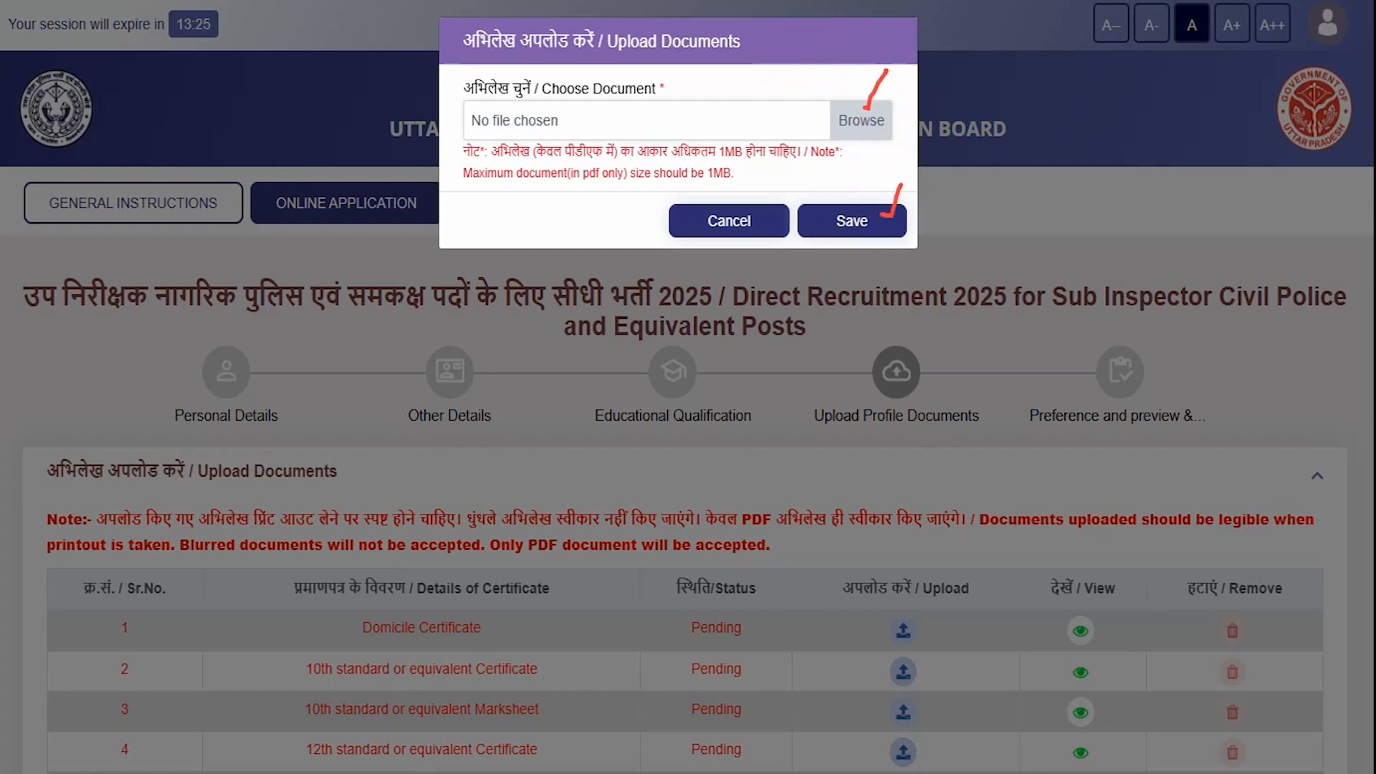
click(743, 228)
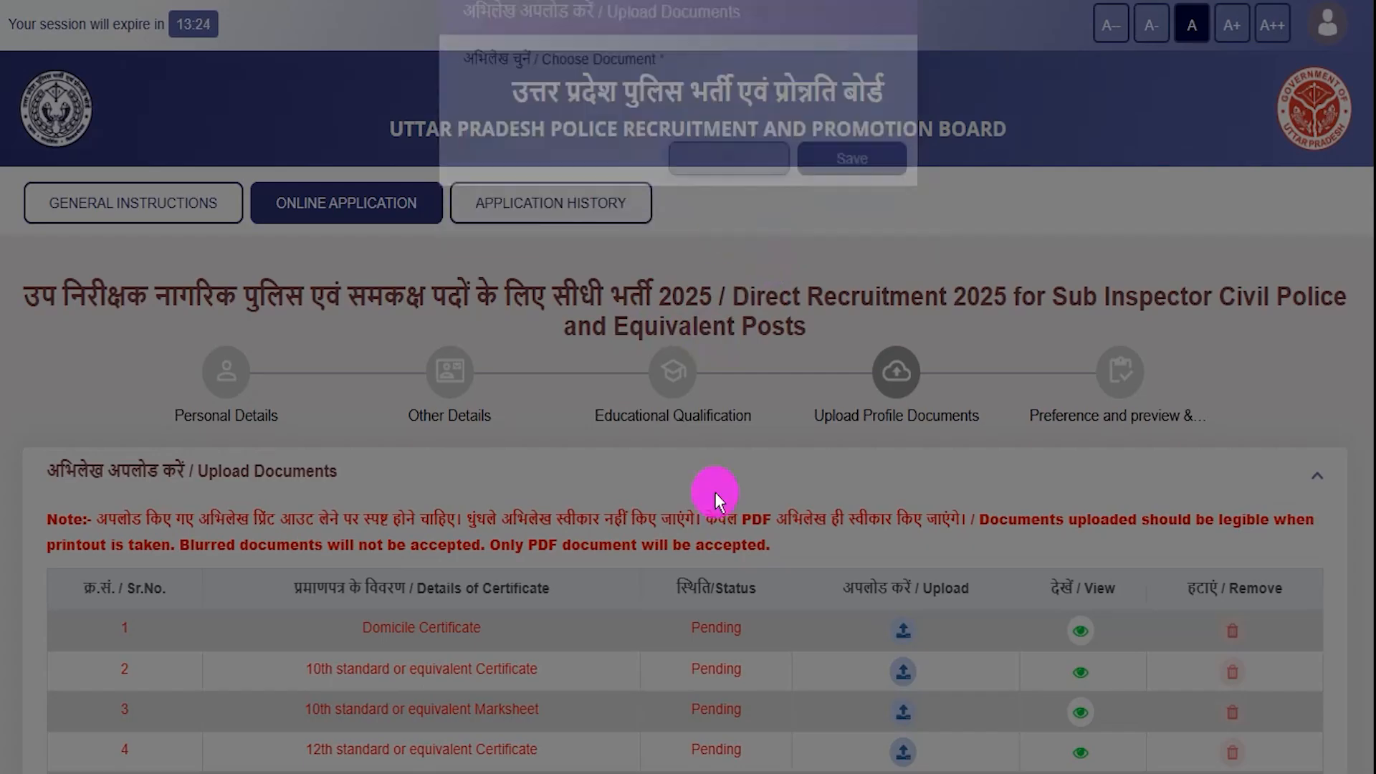
scroll(1021, 625, down, 3)
scroll(1020, 625, down, 1)
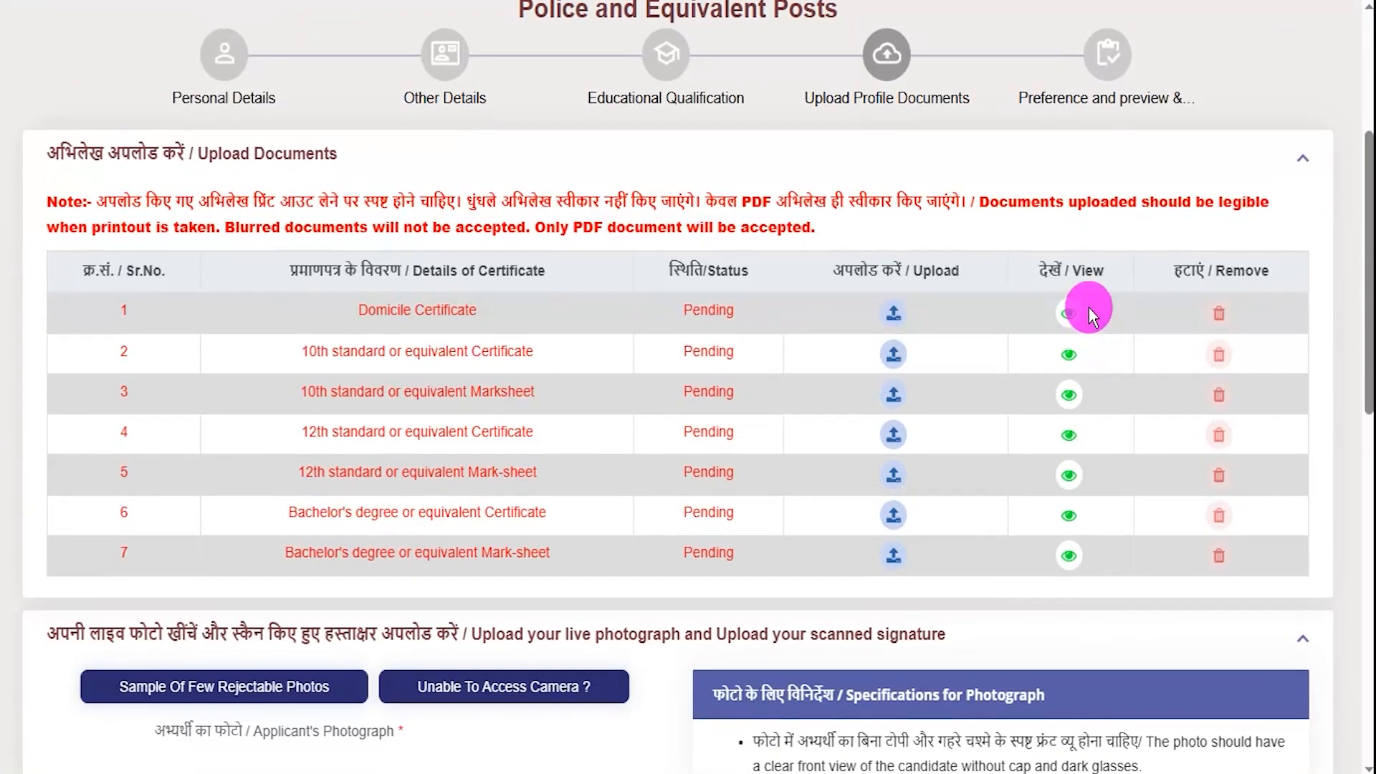
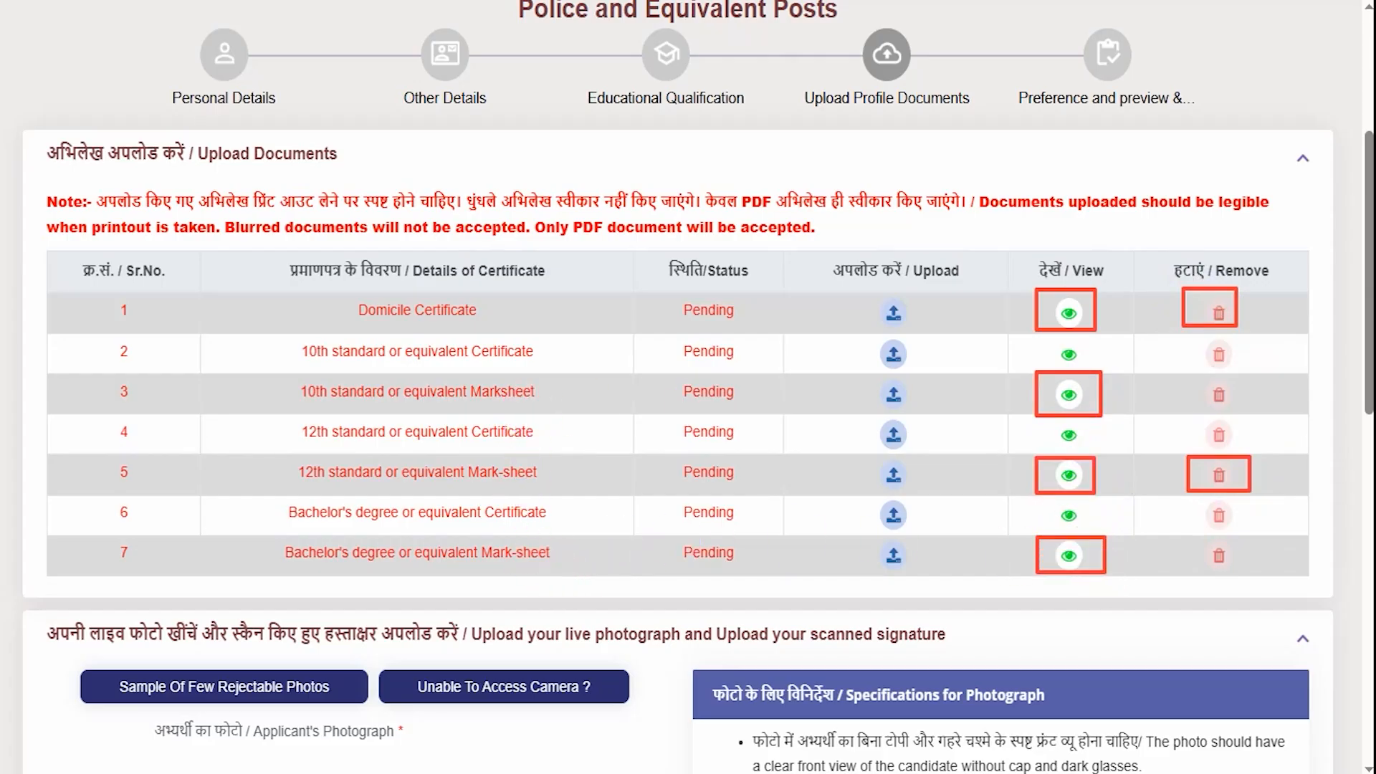
- Highlight the photo rules: no cap or dark glasses, uncovered face, visible eyes, glare-free glasses, plain background
scroll(627, 612, down, 9)
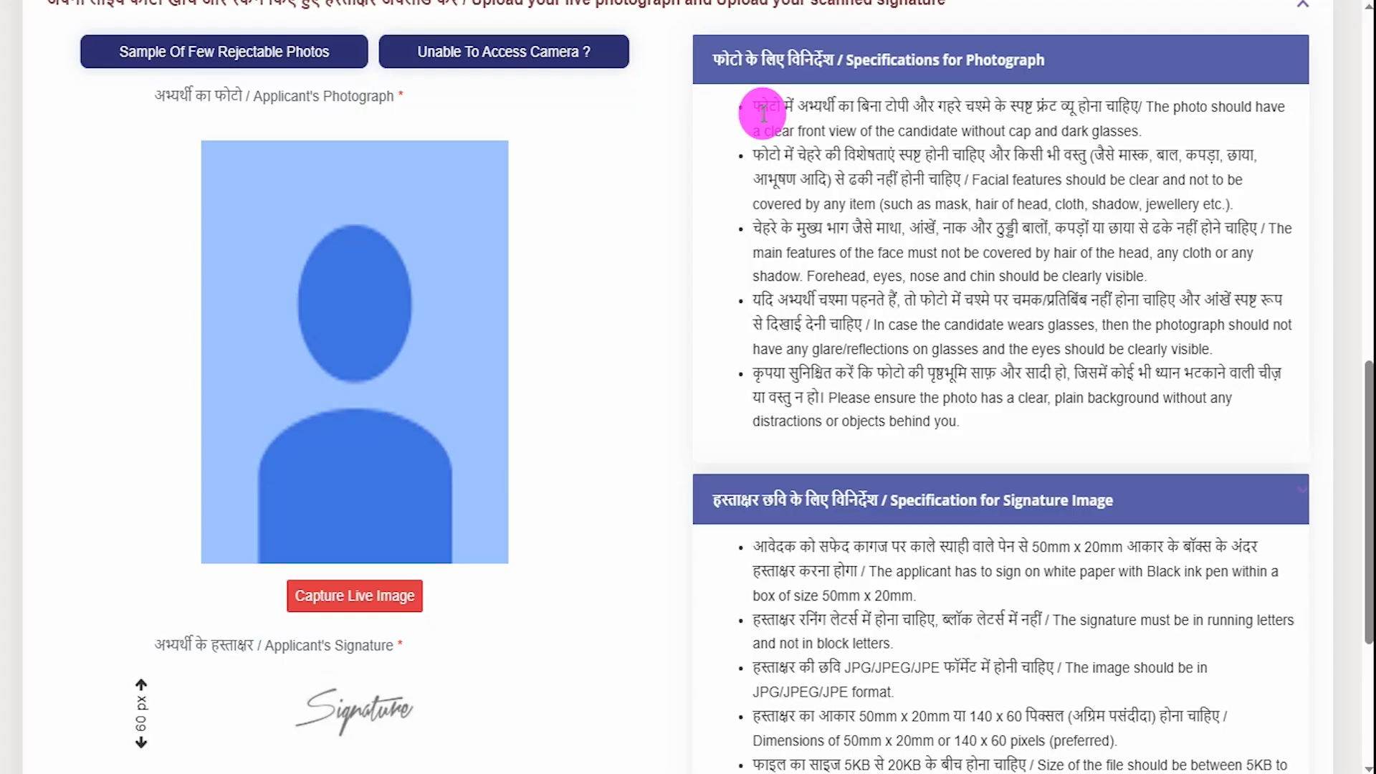
drag(946, 108, 1115, 106)
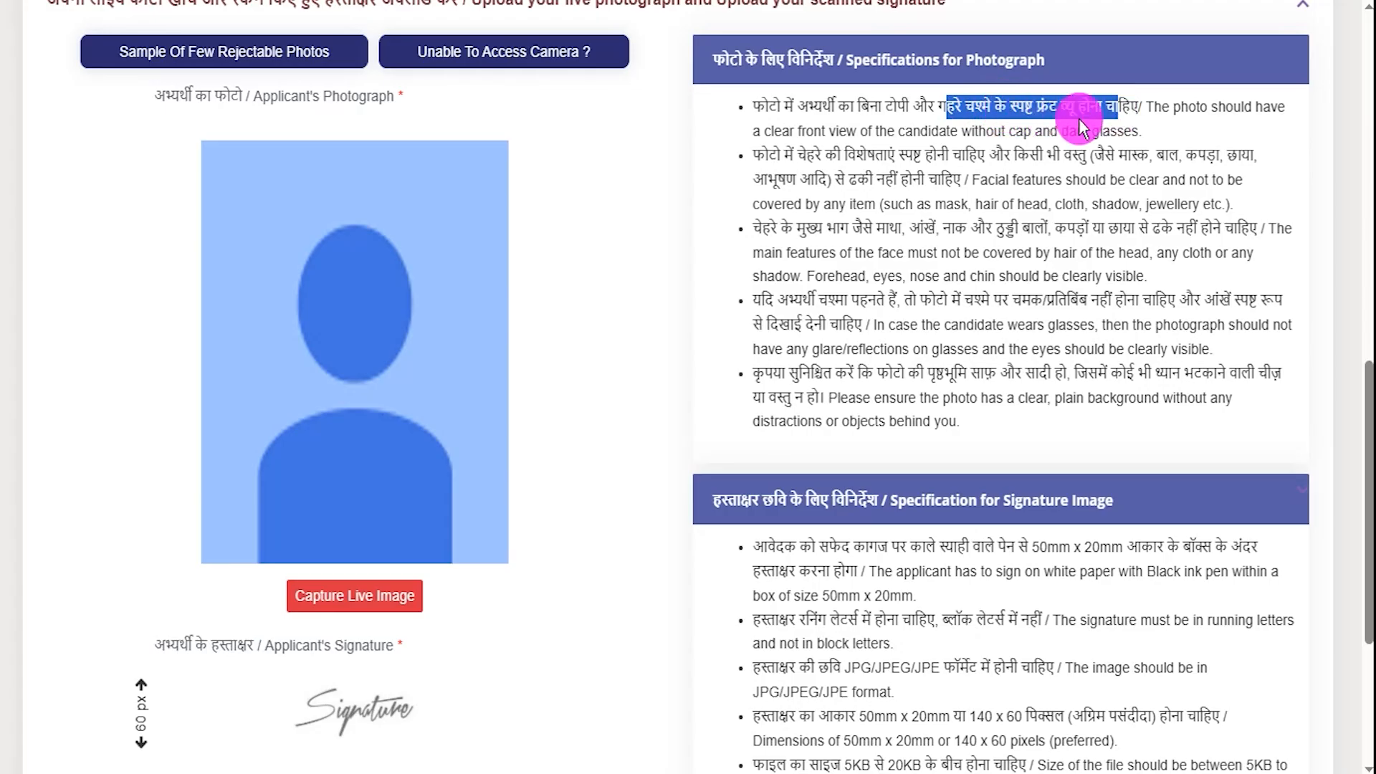
drag(817, 154, 1119, 147)
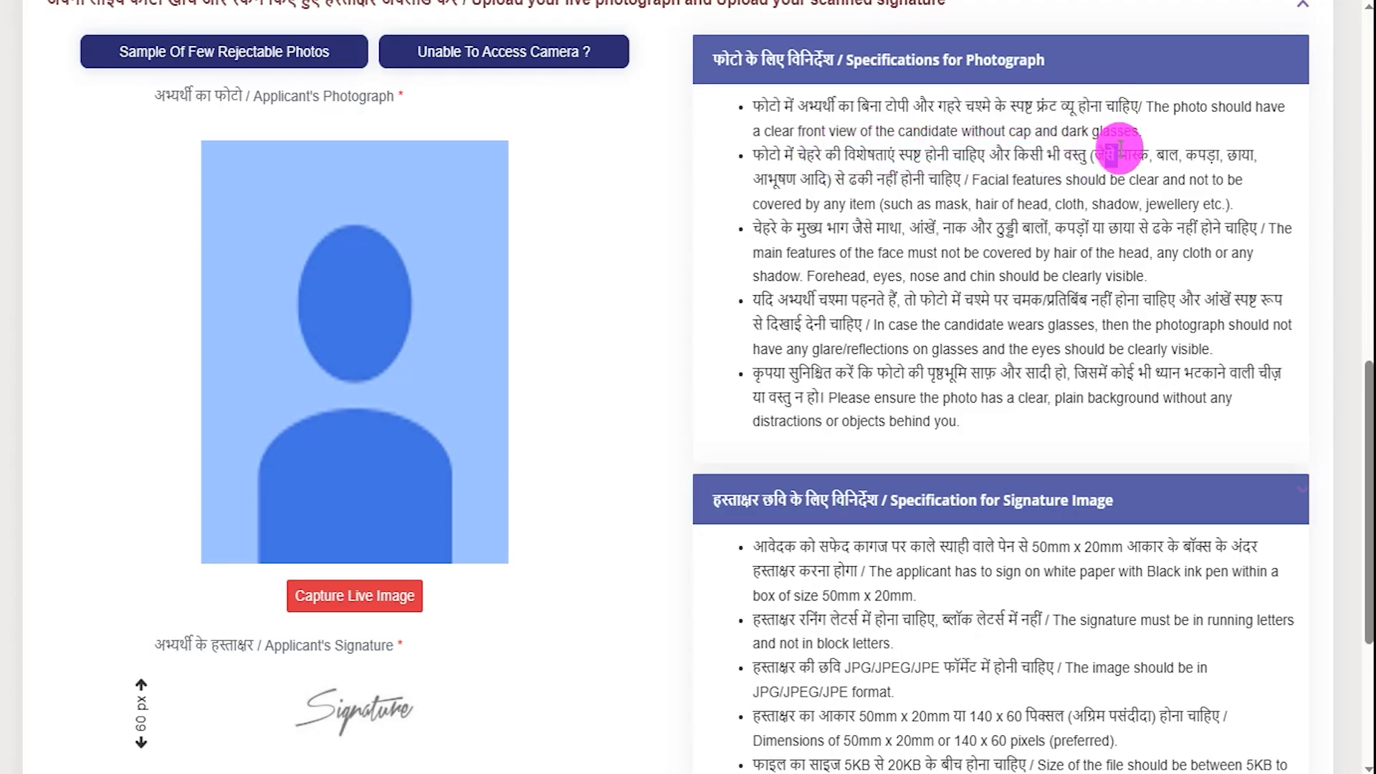
drag(876, 180, 917, 180)
click(848, 221)
drag(909, 228, 1204, 219)
drag(973, 299, 1175, 298)
click(790, 297)
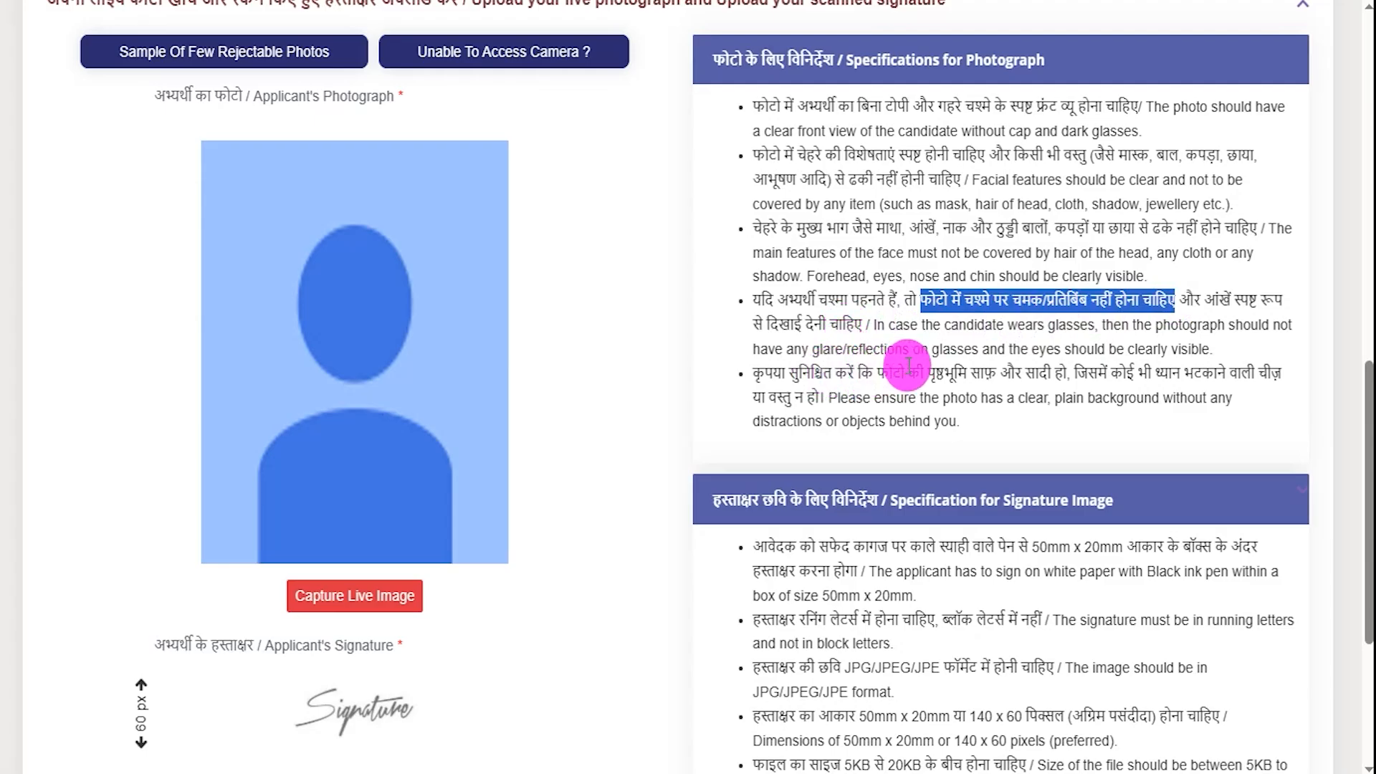
drag(947, 369, 1240, 373)
drag(770, 396, 812, 397)
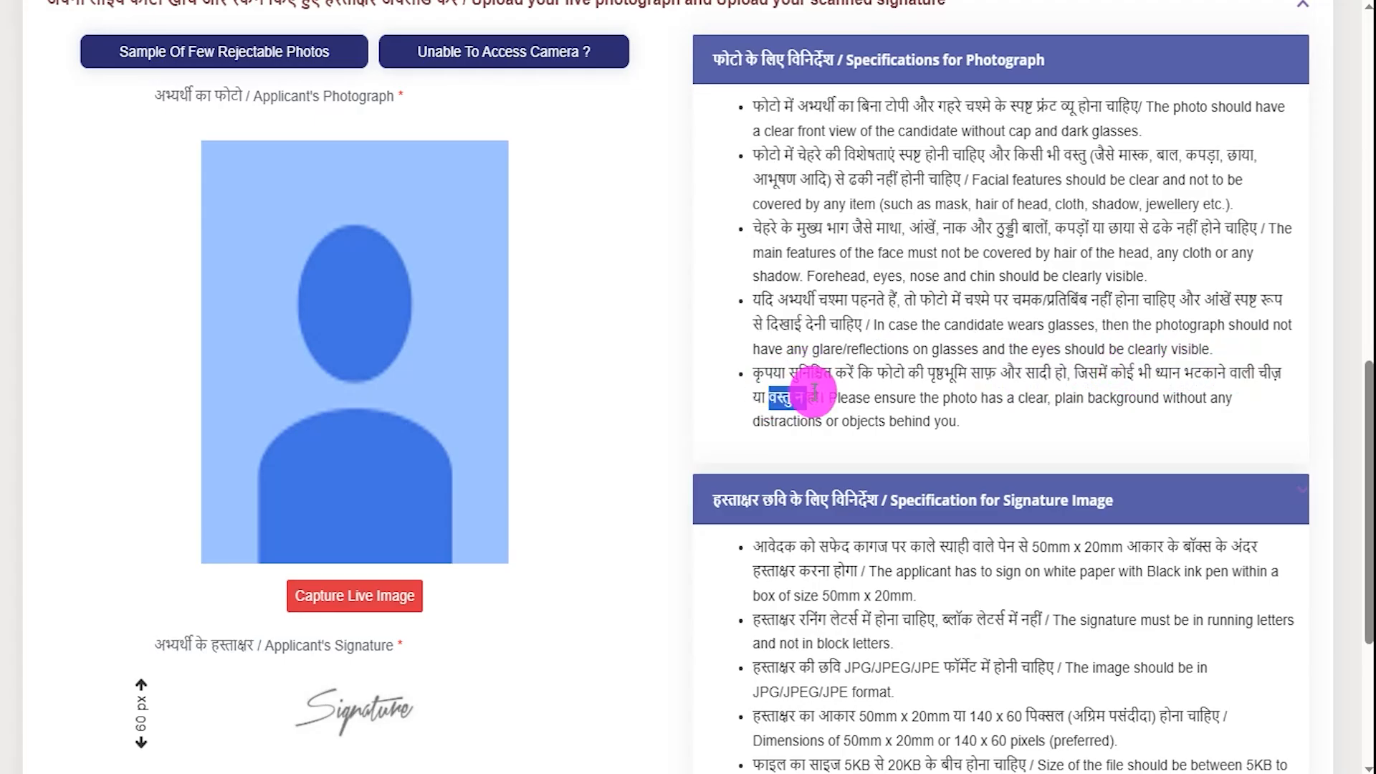
click(540, 613)
scroll(539, 613, up, 1)
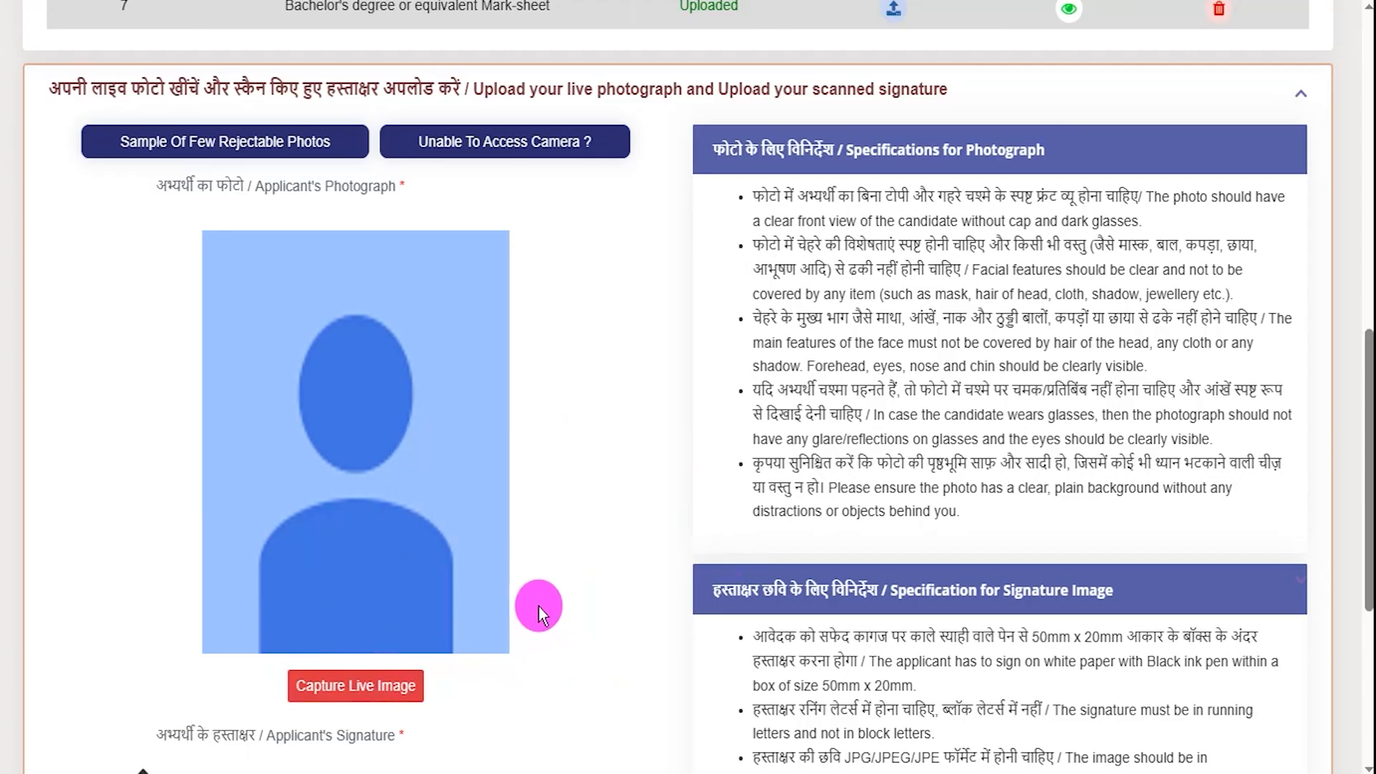
- Show the live photo capture window, annotate its face-alignment instructions, then close it
click(399, 688)
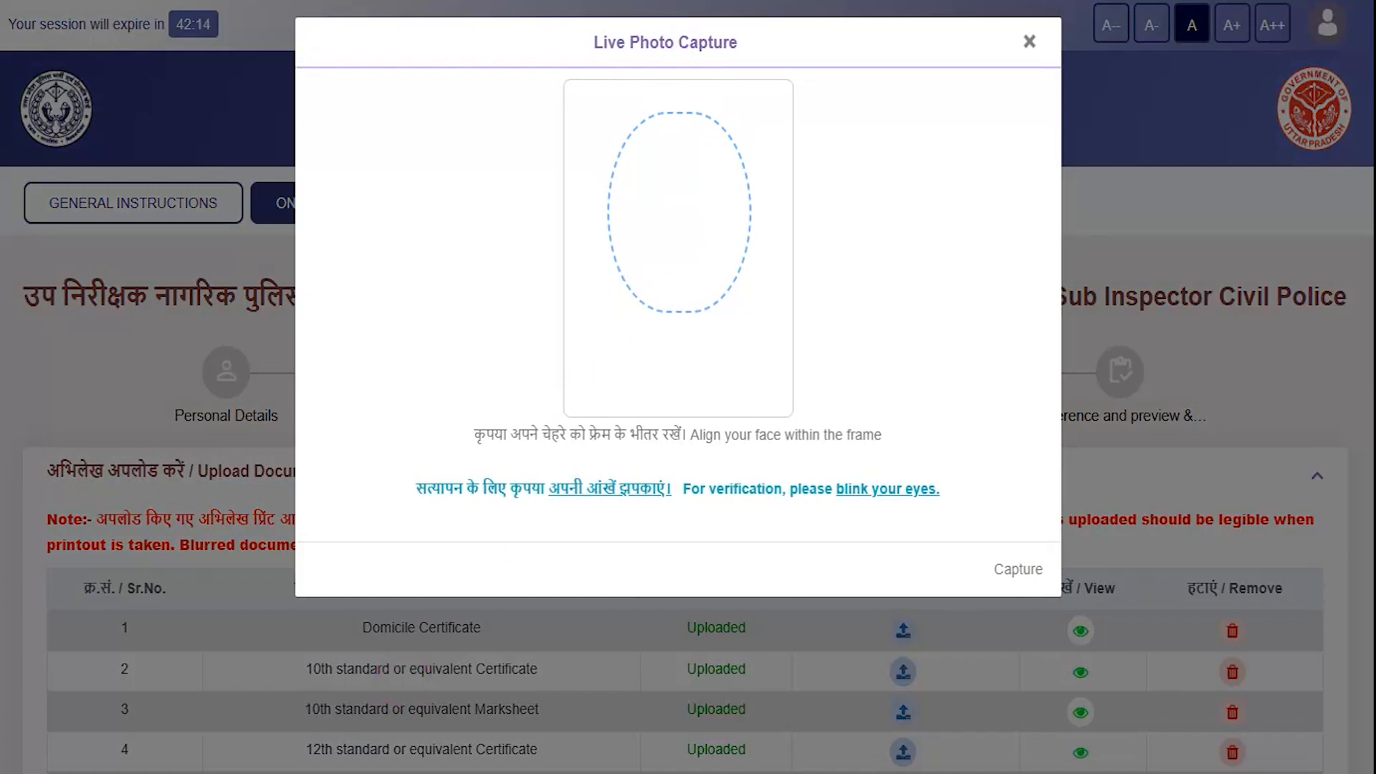
mouse_move(703, 207)
mouse_down()
mouse_move(718, 215)
mouse_move(758, 162)
mouse_up()
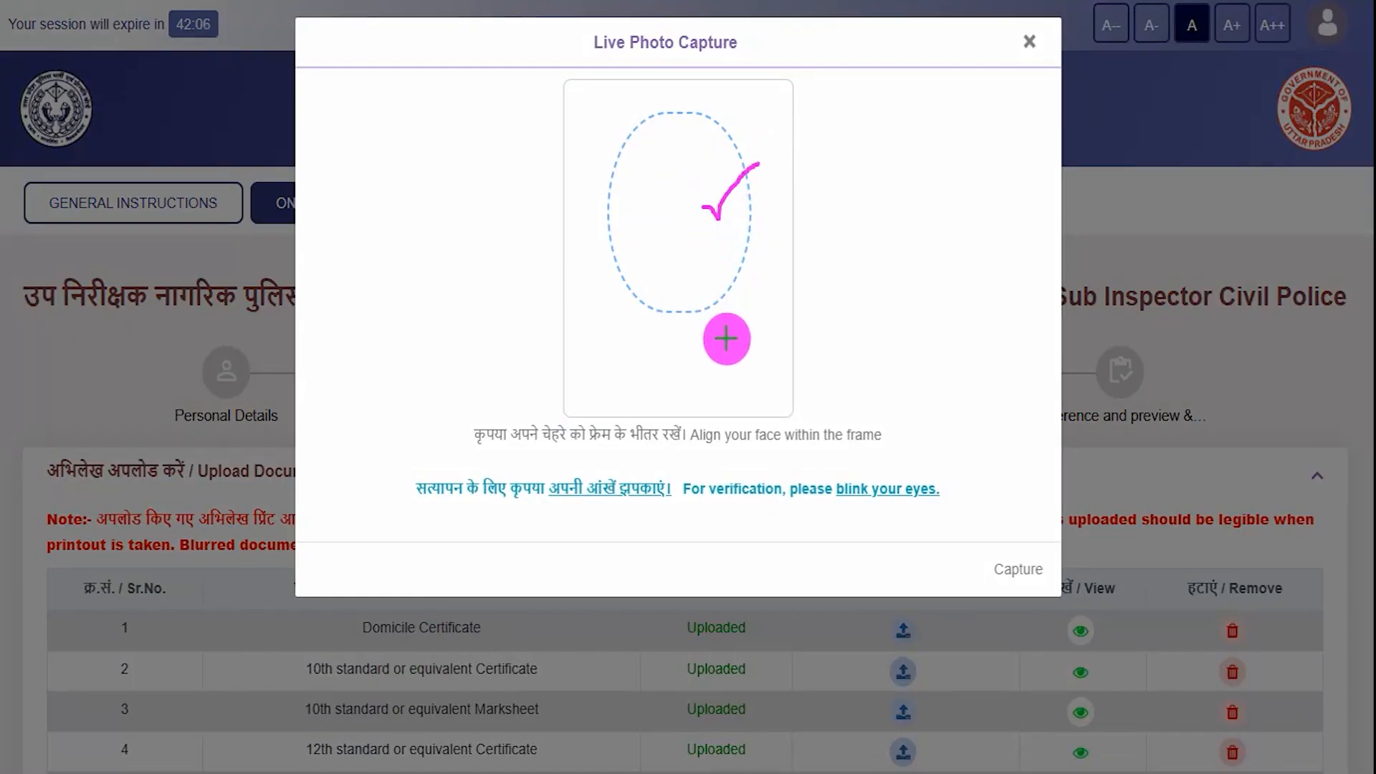
drag(712, 448, 758, 447)
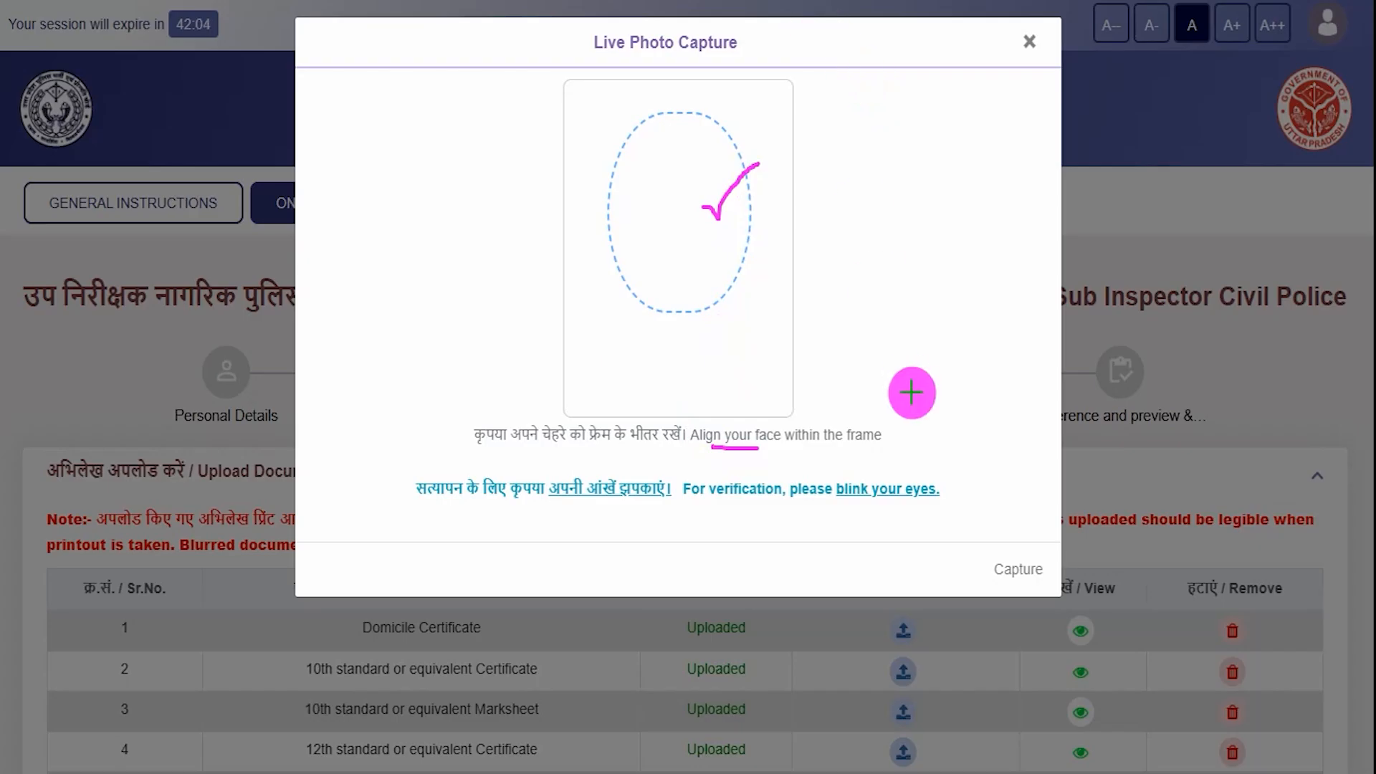
drag(991, 558, 1047, 491)
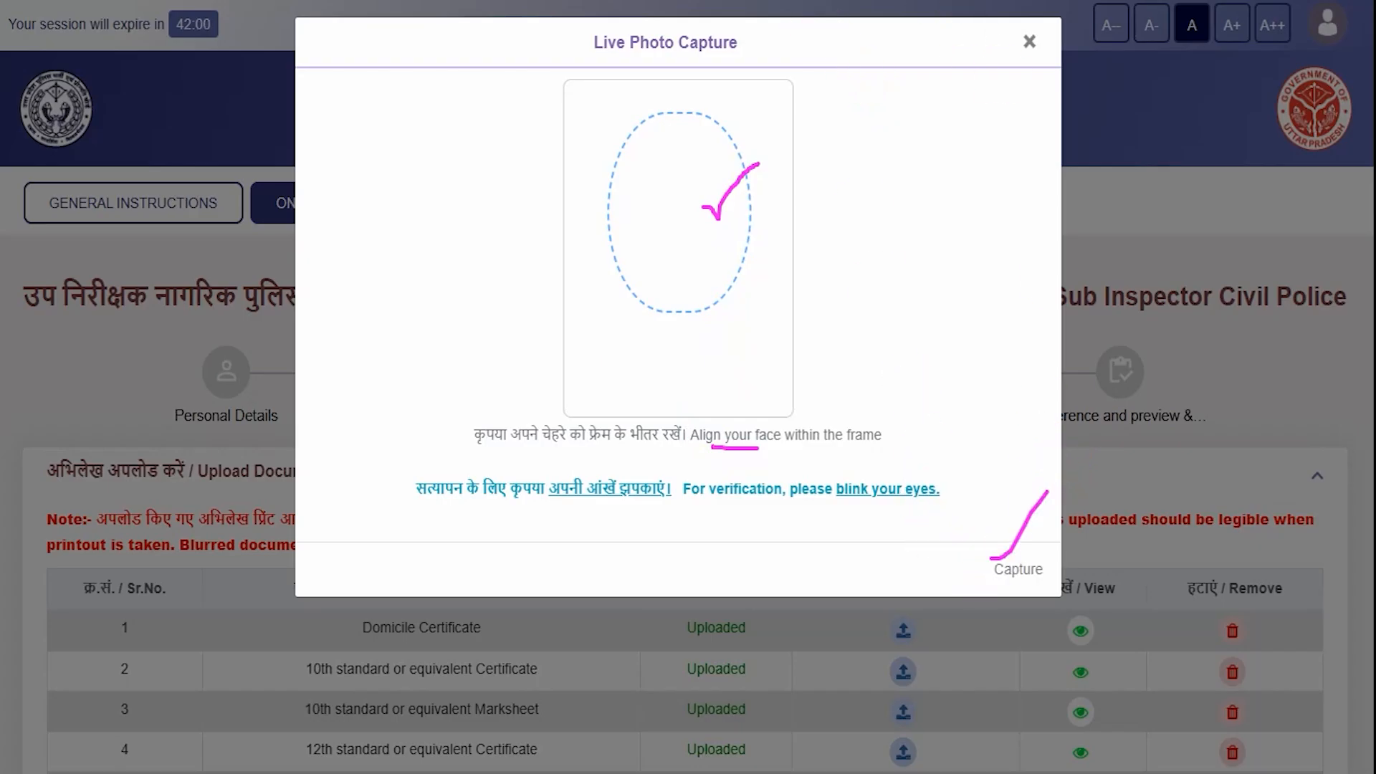
key(e)
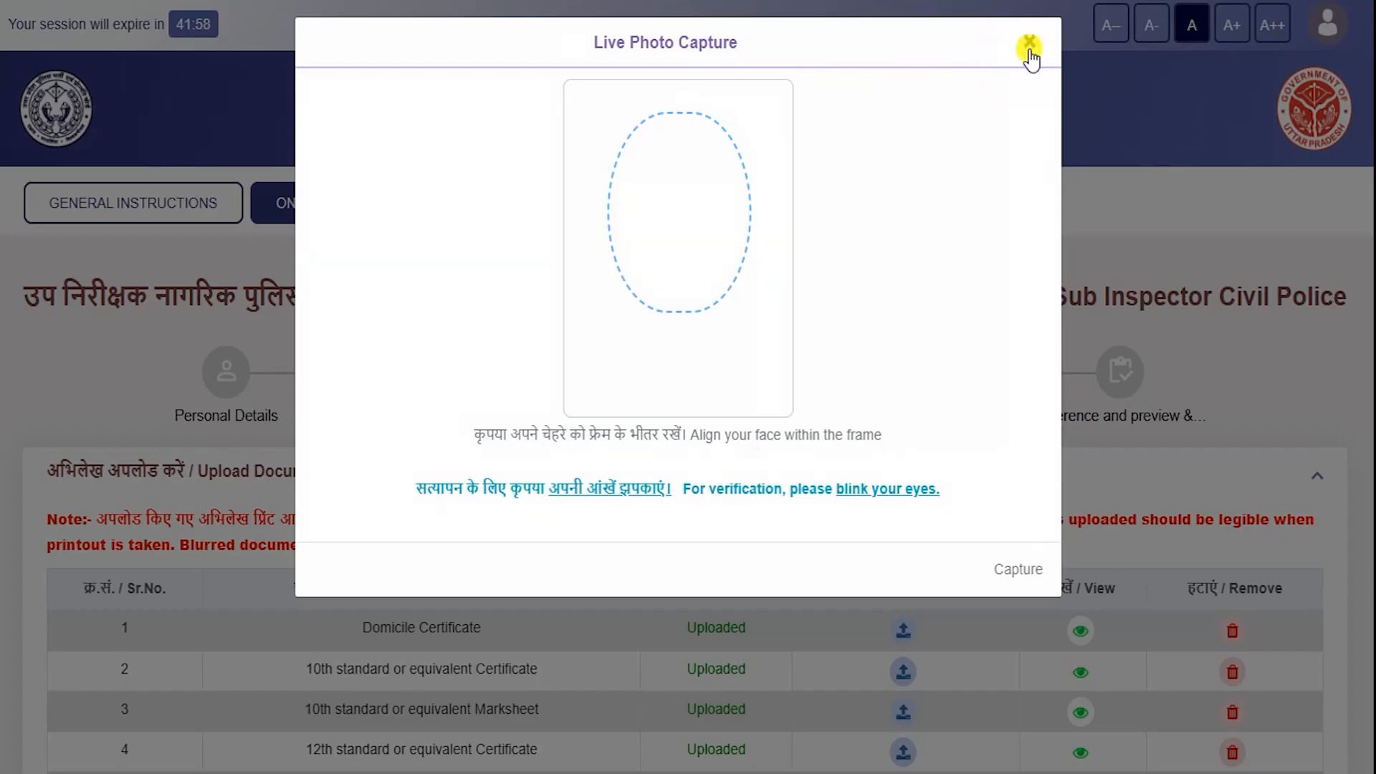
click(1029, 43)
- Show the examples of rejectable photos and mark each sample's fault and the accepted photo
scroll(454, 454, down, 8)
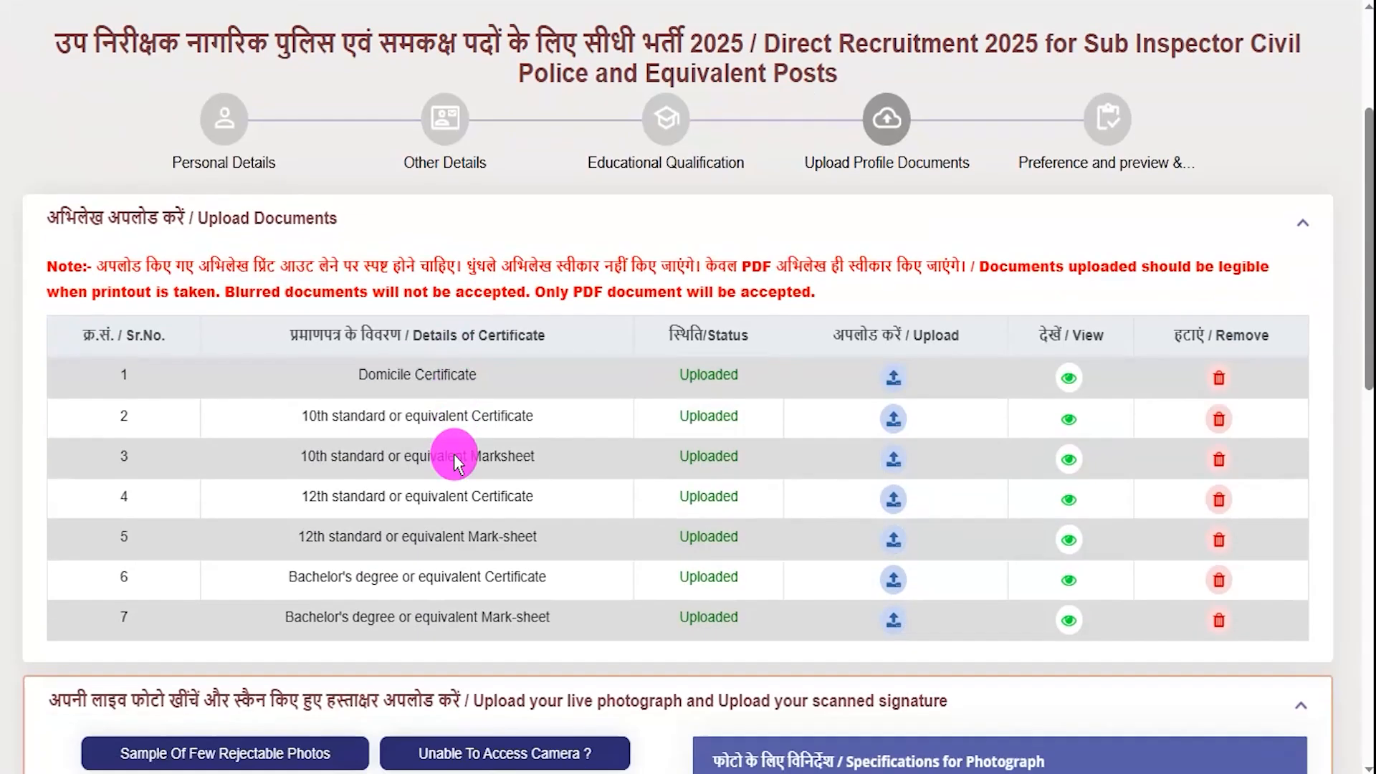
scroll(279, 394, down, 1)
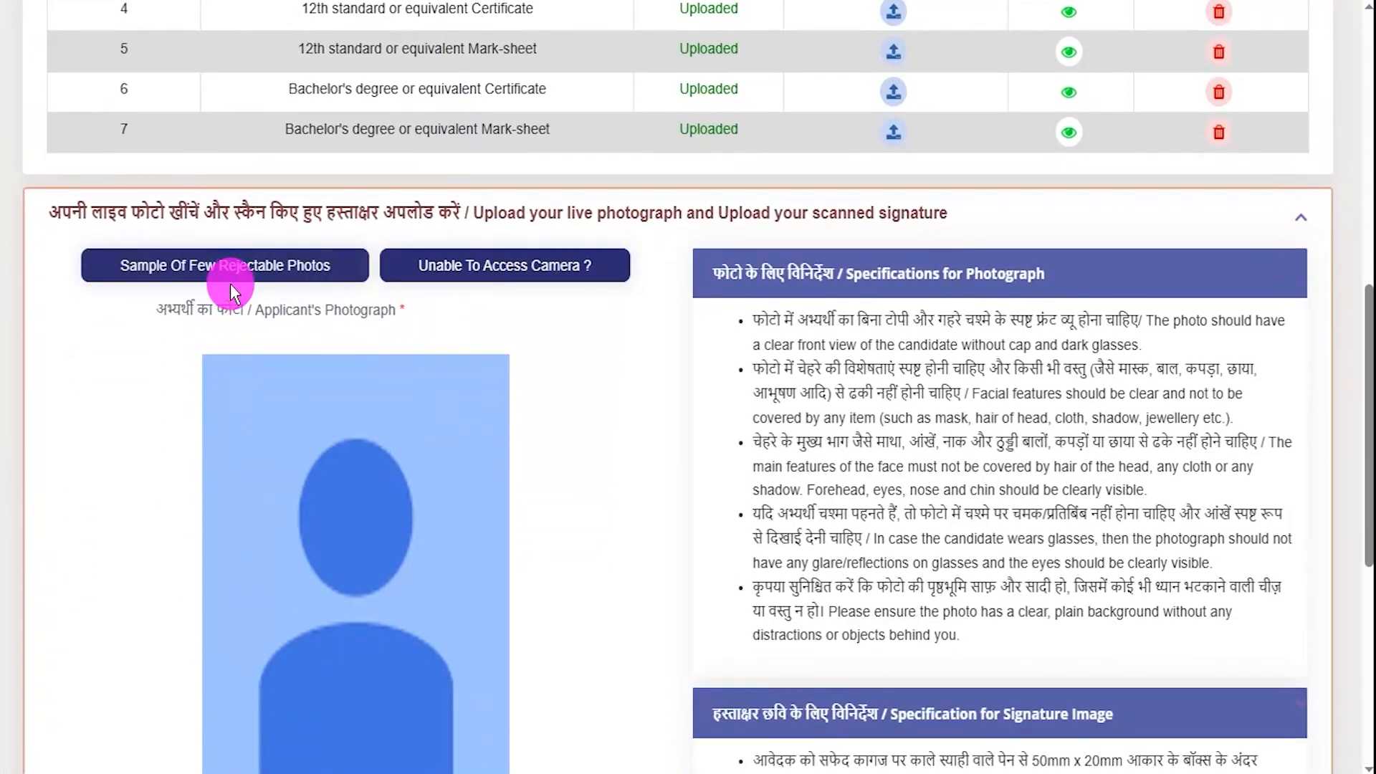
click(262, 276)
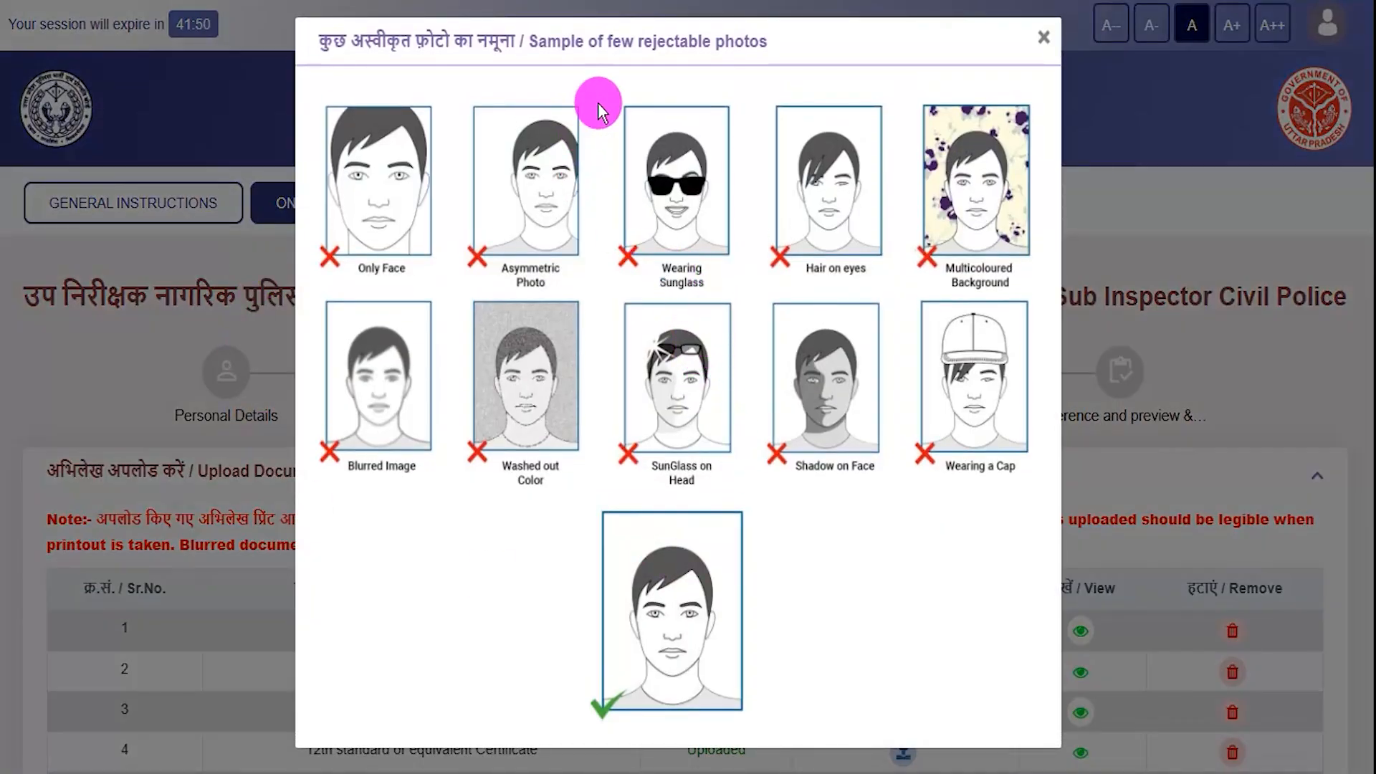
drag(372, 234, 423, 215)
drag(512, 222, 556, 215)
drag(668, 211, 688, 212)
drag(777, 220, 819, 221)
drag(938, 211, 953, 213)
drag(726, 641, 804, 582)
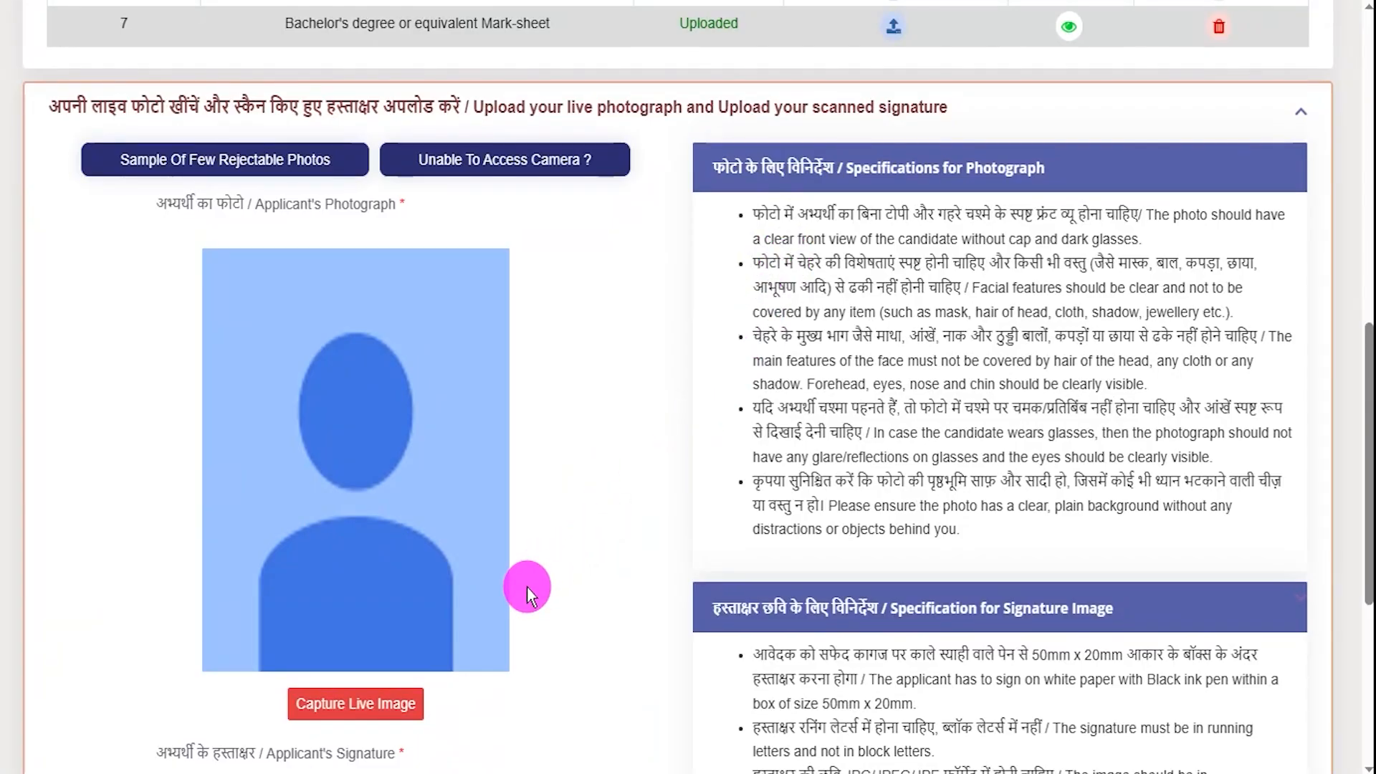
- Mark the signature specs: 140 px width, 60 px height, running letters, JPG/JPEG/JPE, 5KB–20KB, own signature
scroll(526, 588, down, 2)
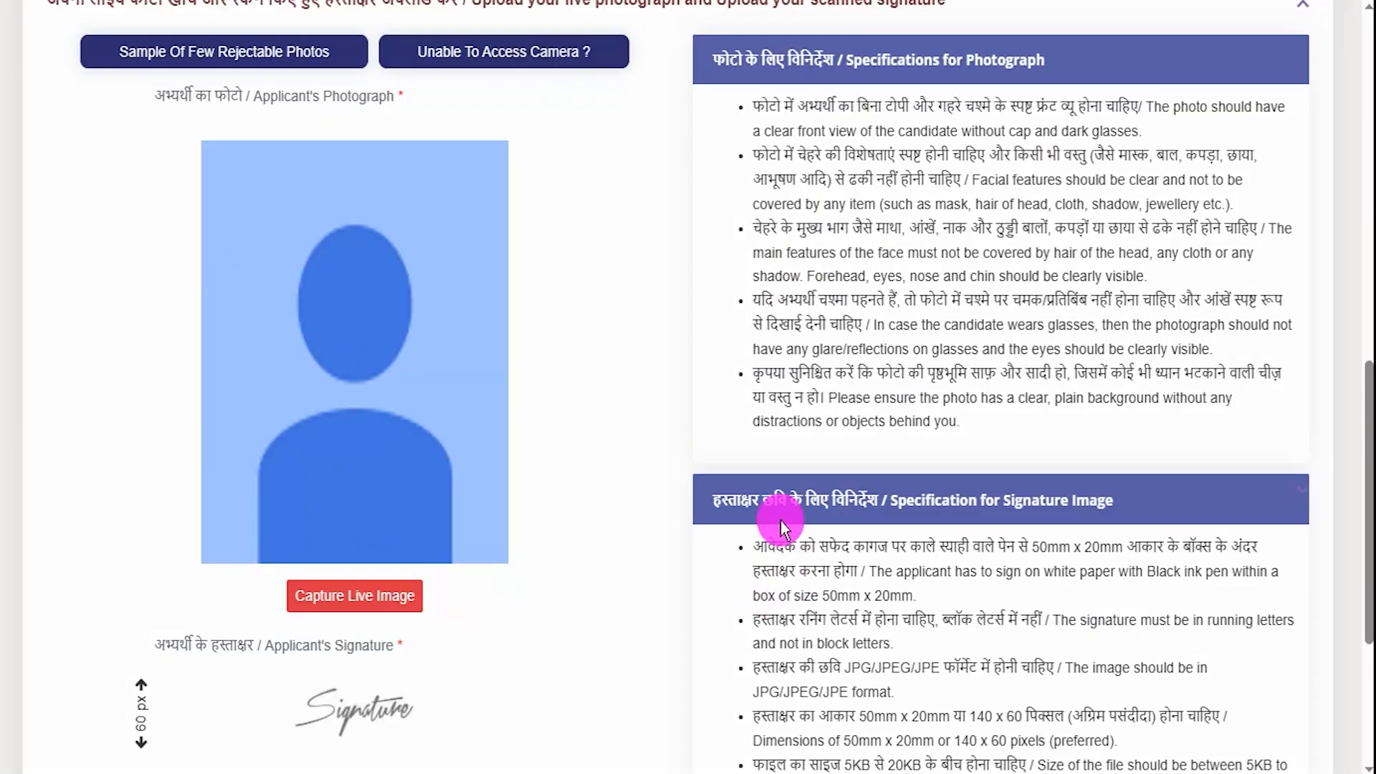
scroll(753, 502, down, 5)
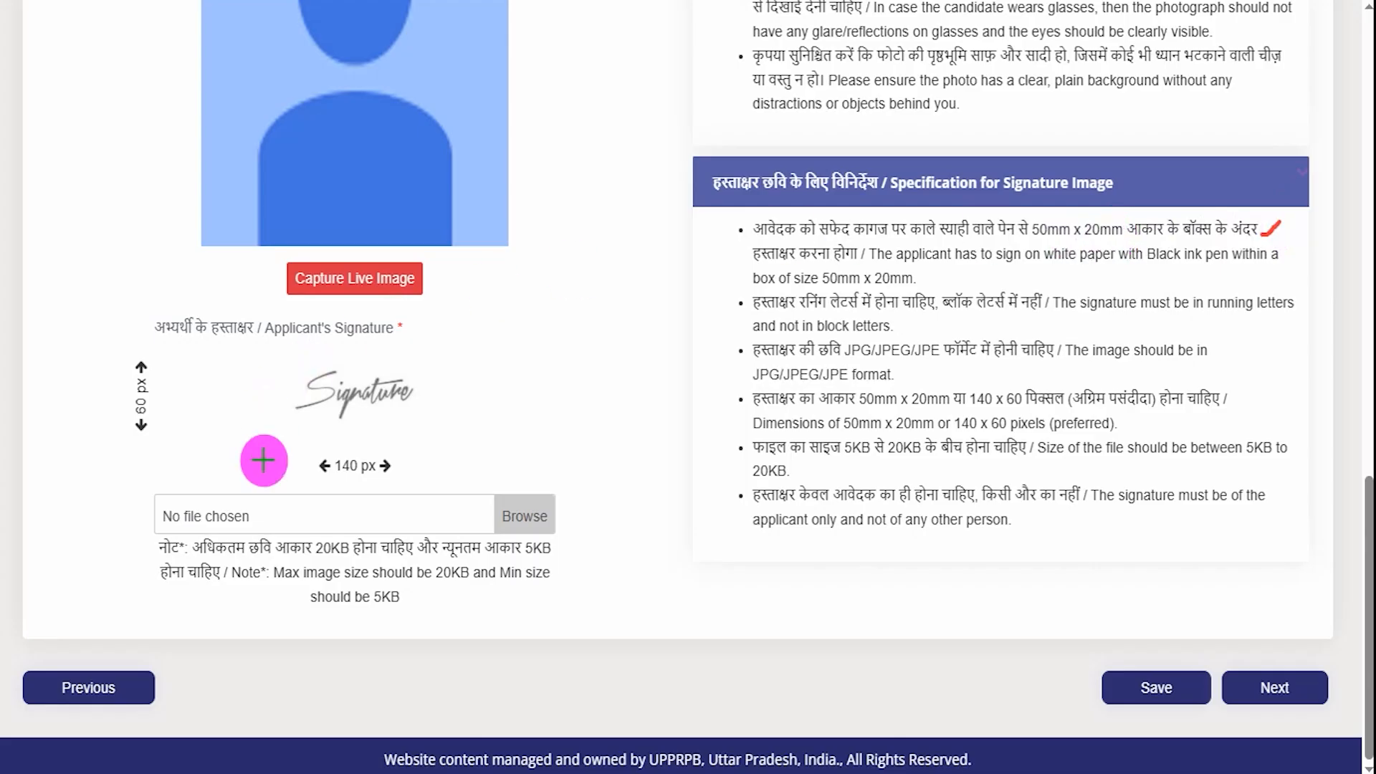
drag(428, 474, 466, 444)
drag(162, 403, 206, 369)
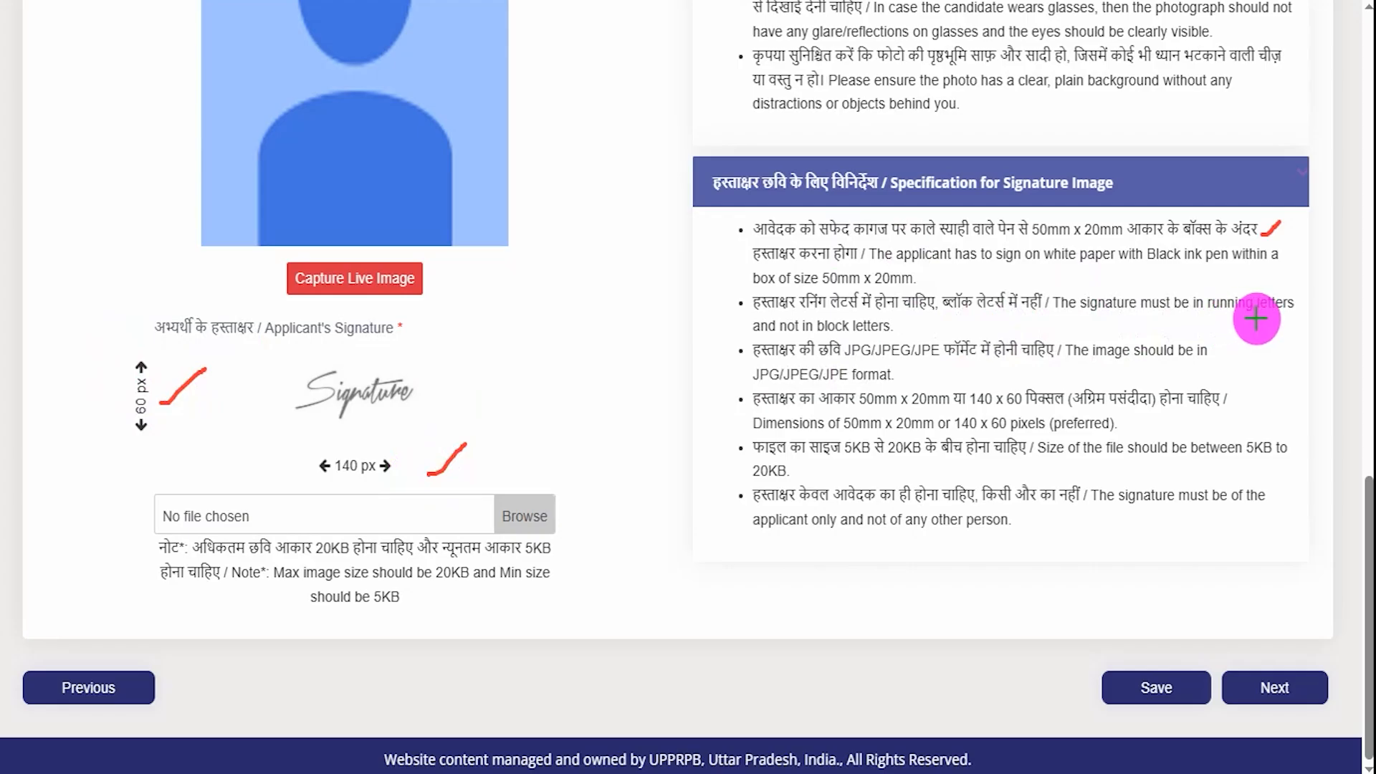
drag(1288, 315, 1321, 296)
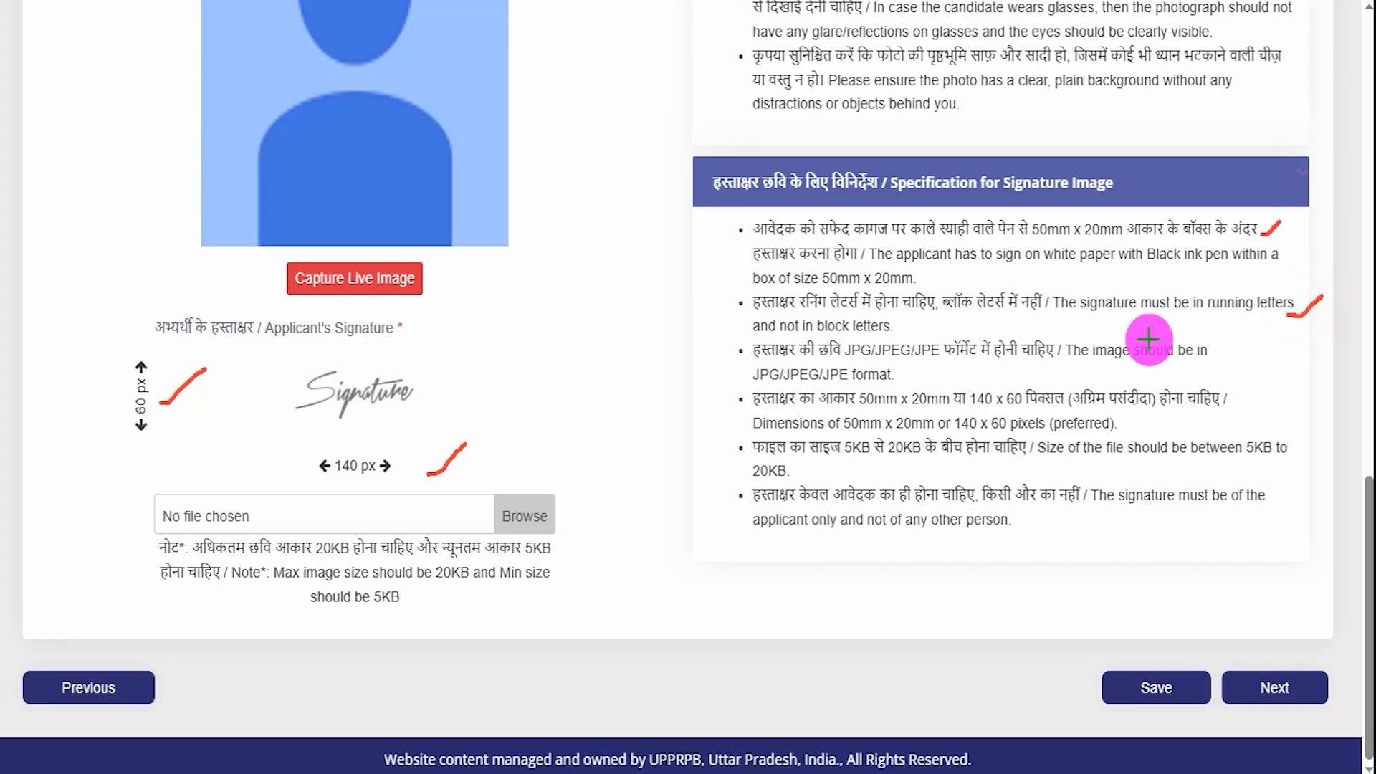
drag(919, 366, 969, 338)
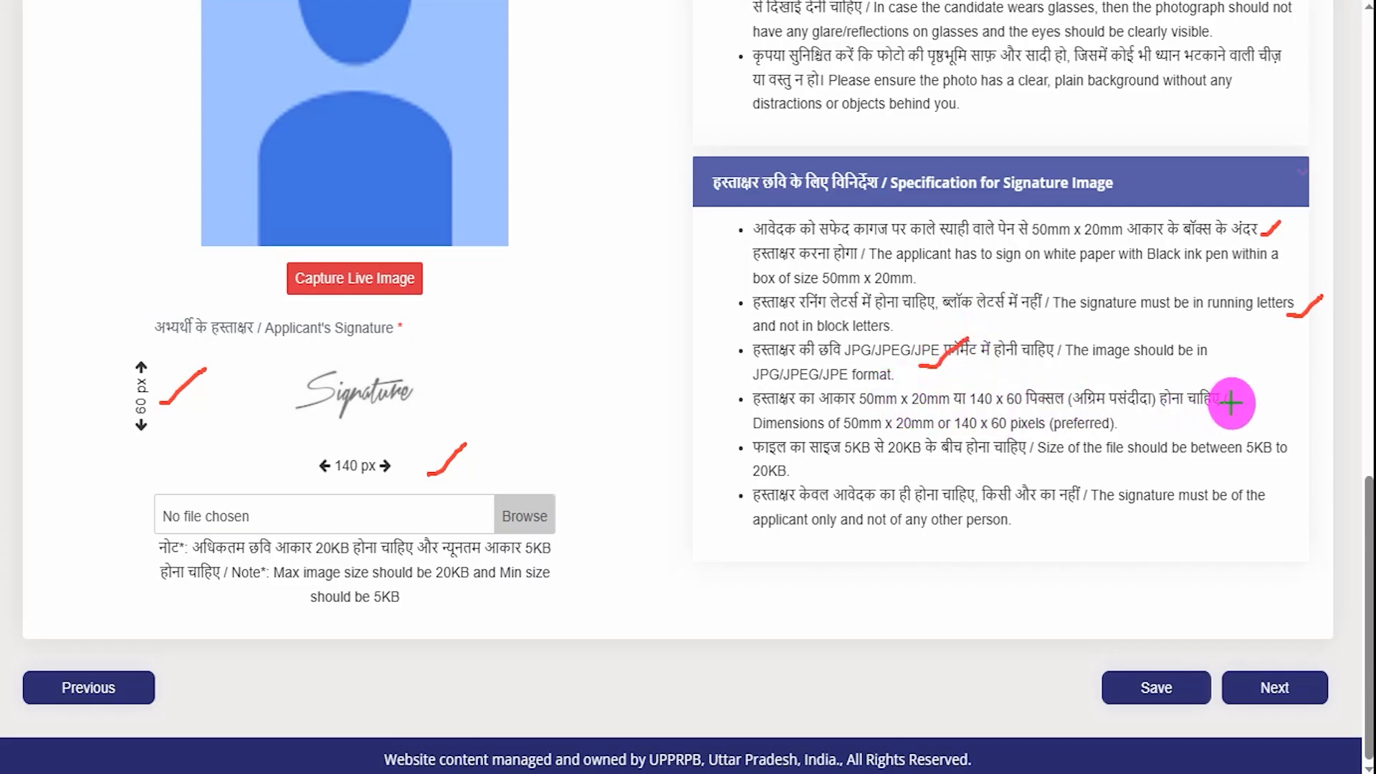
drag(1229, 402, 1267, 377)
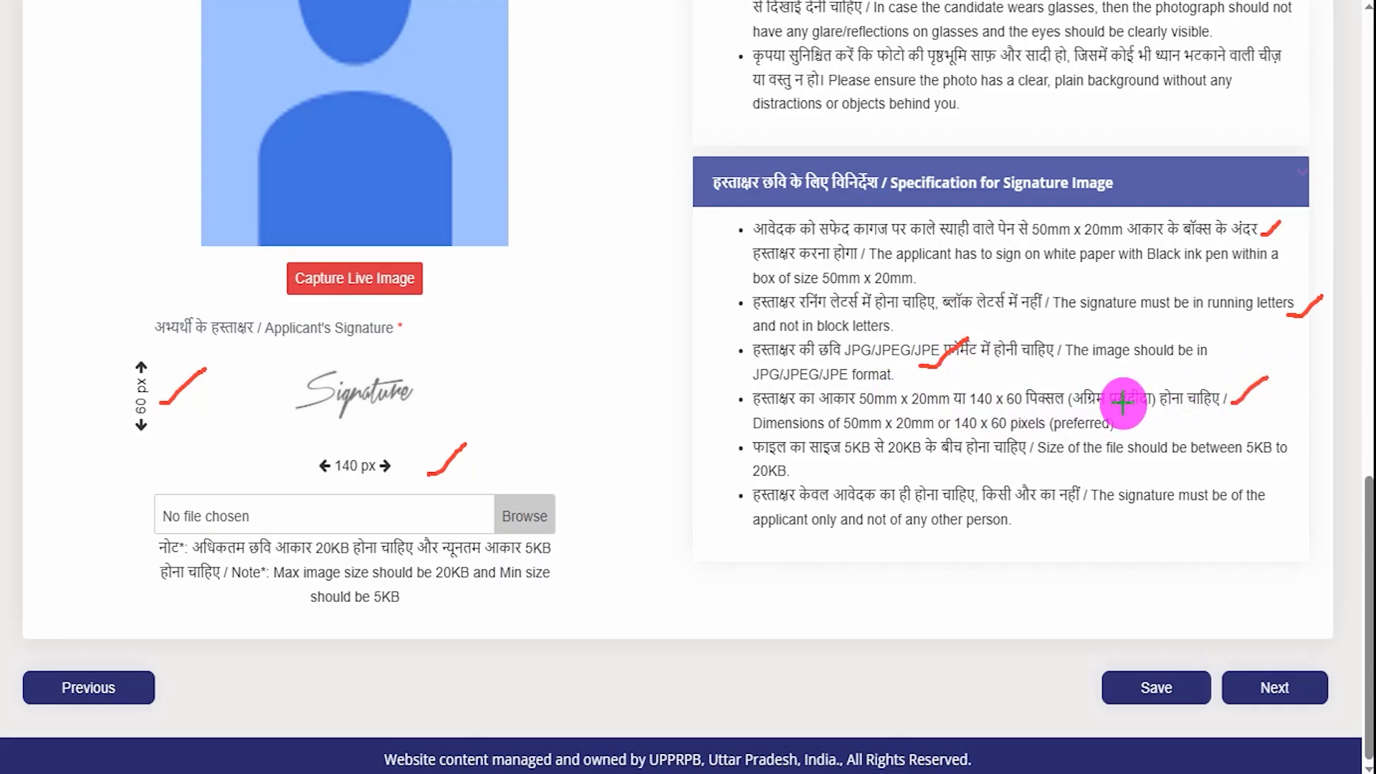
drag(847, 459, 915, 458)
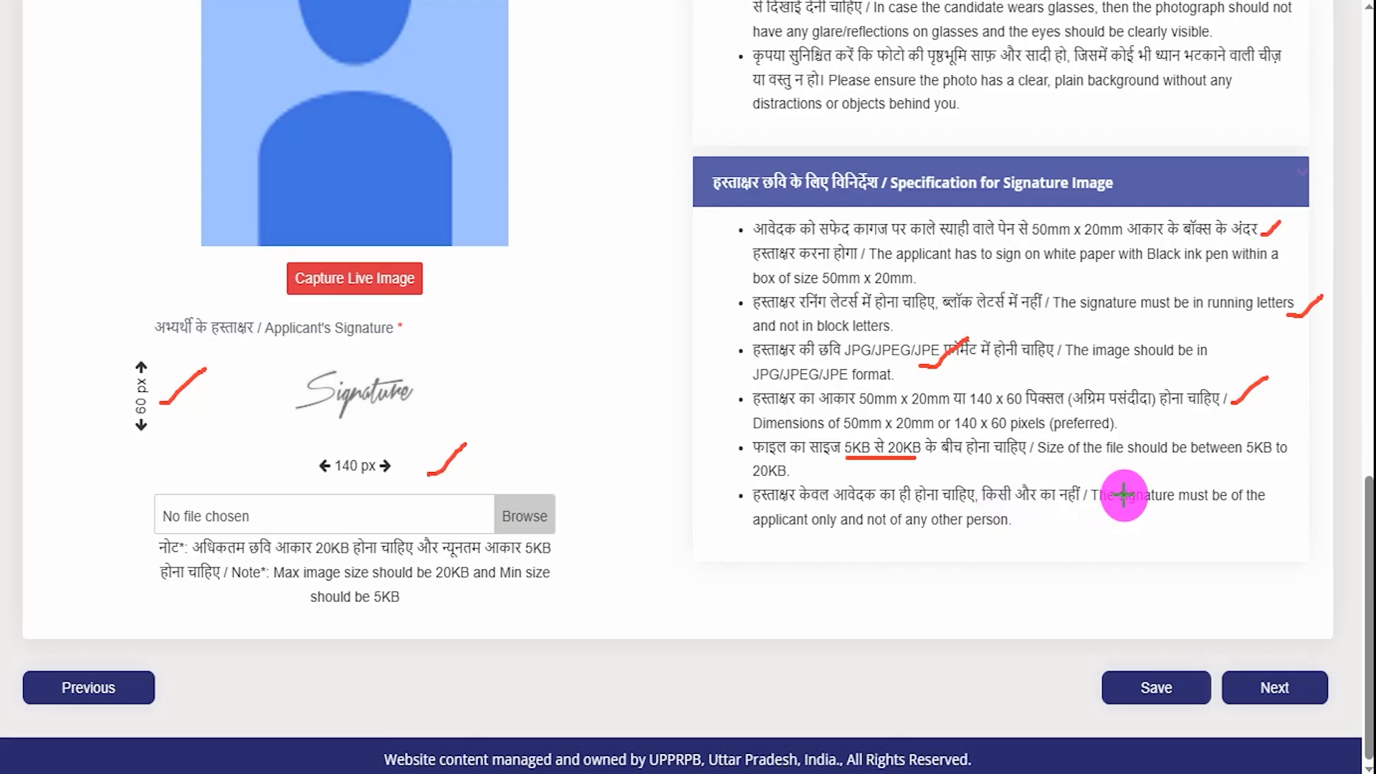
drag(1065, 523, 1126, 495)
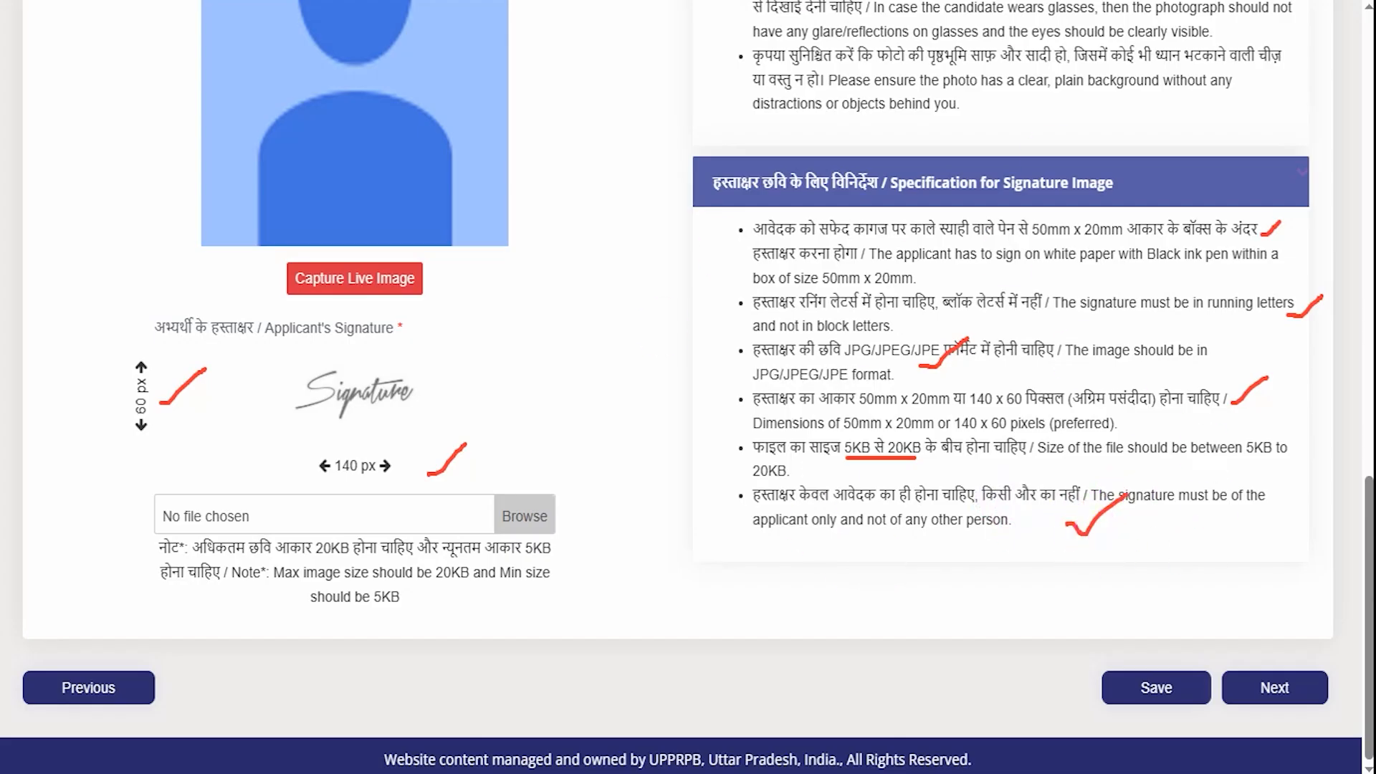
key(Escape)
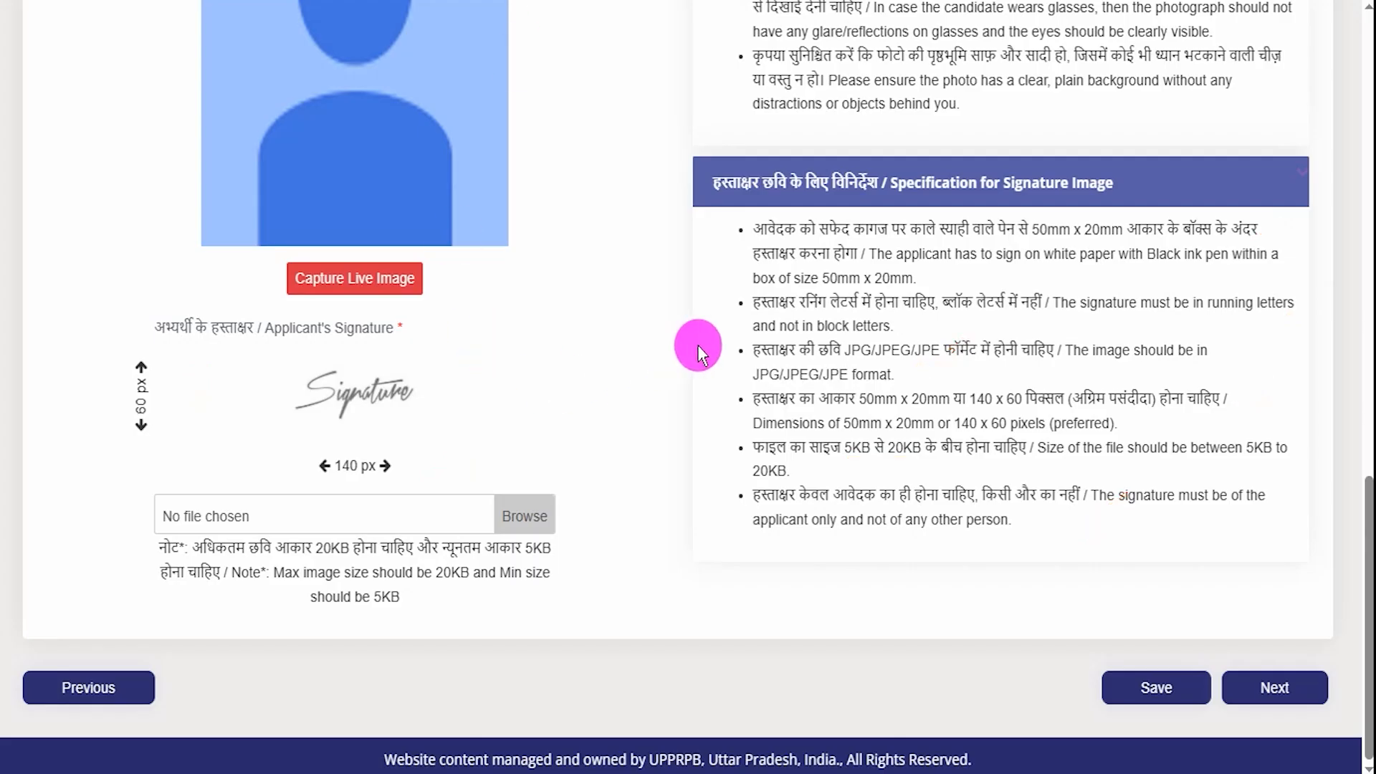
- Highlight the JPG/JPEG/JPE format and running-letters rules, then point out saving and moving on
scroll(698, 345, up, 8)
scroll(698, 345, up, 3)
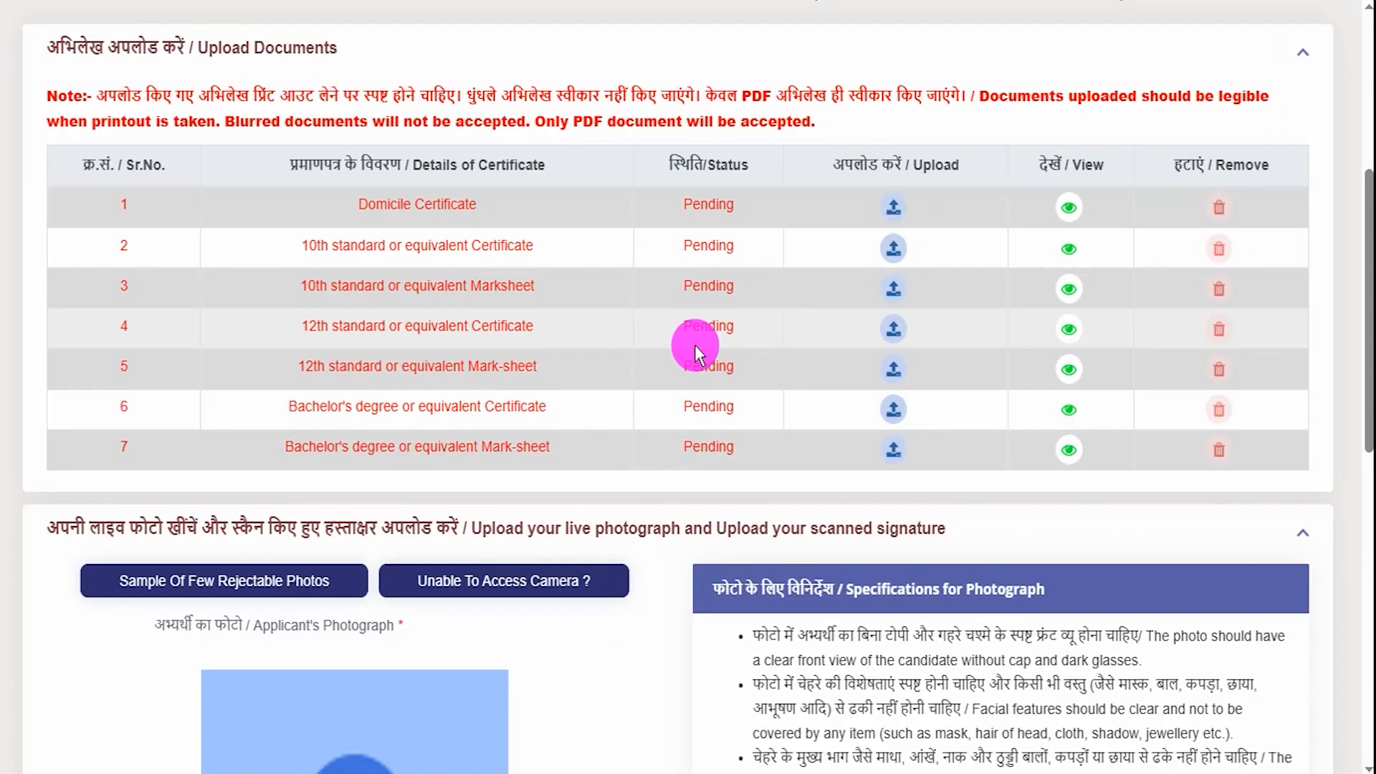
scroll(754, 509, down, 4)
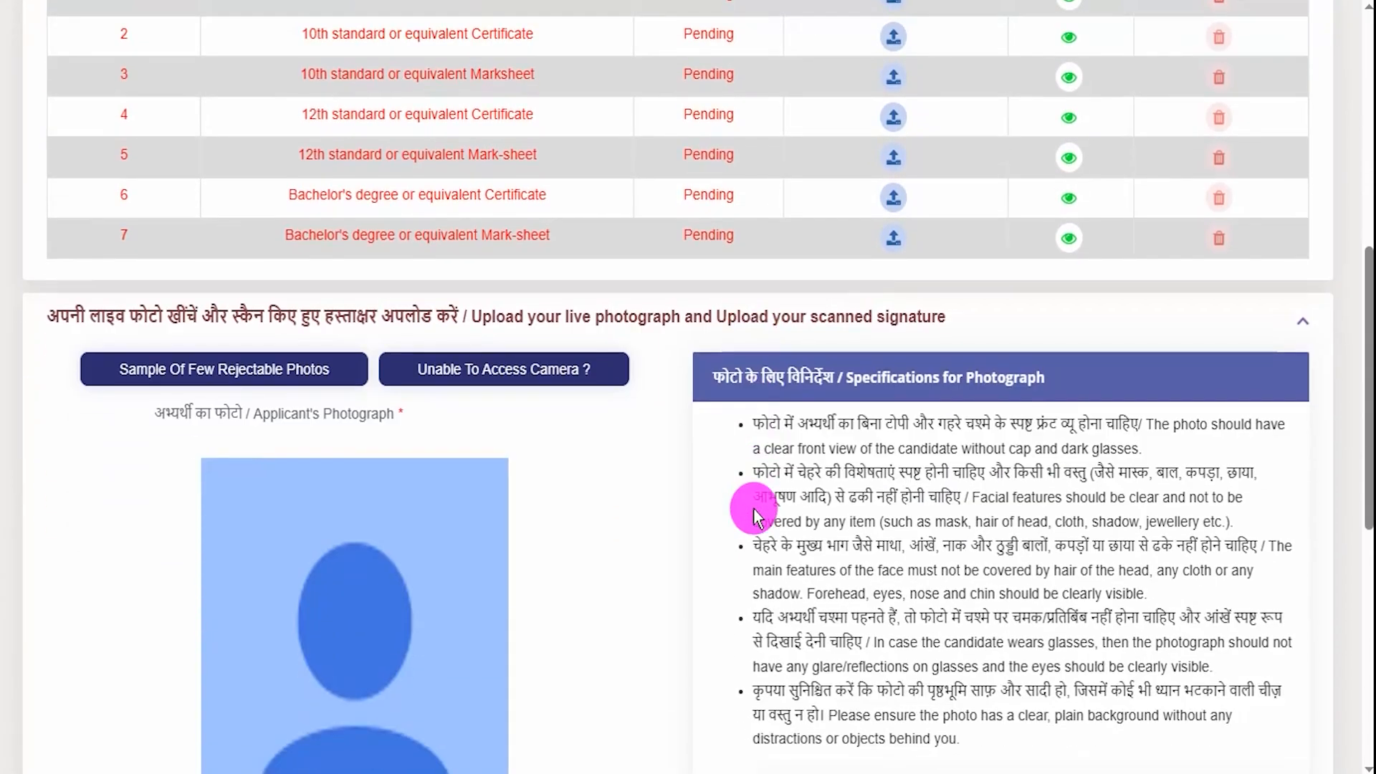
scroll(754, 509, down, 3)
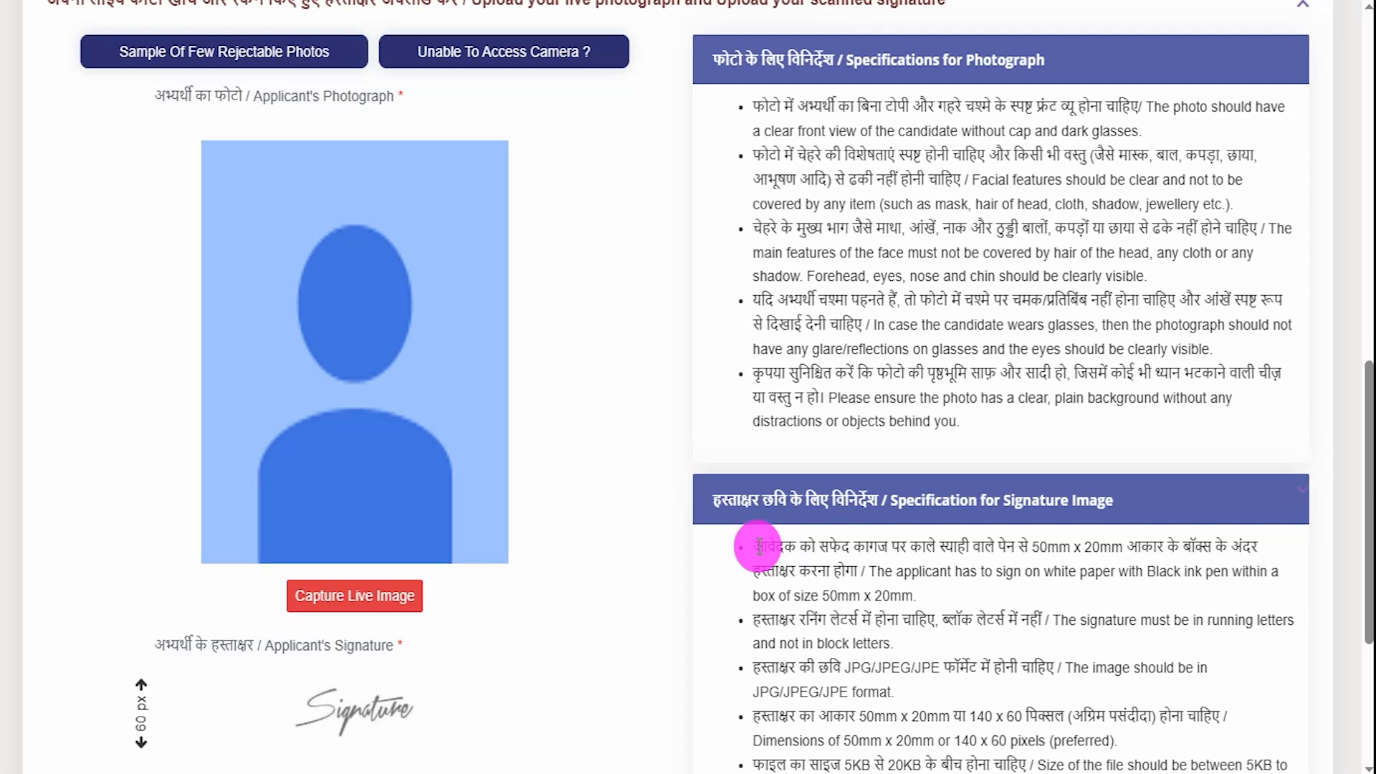
scroll(758, 549, down, 3)
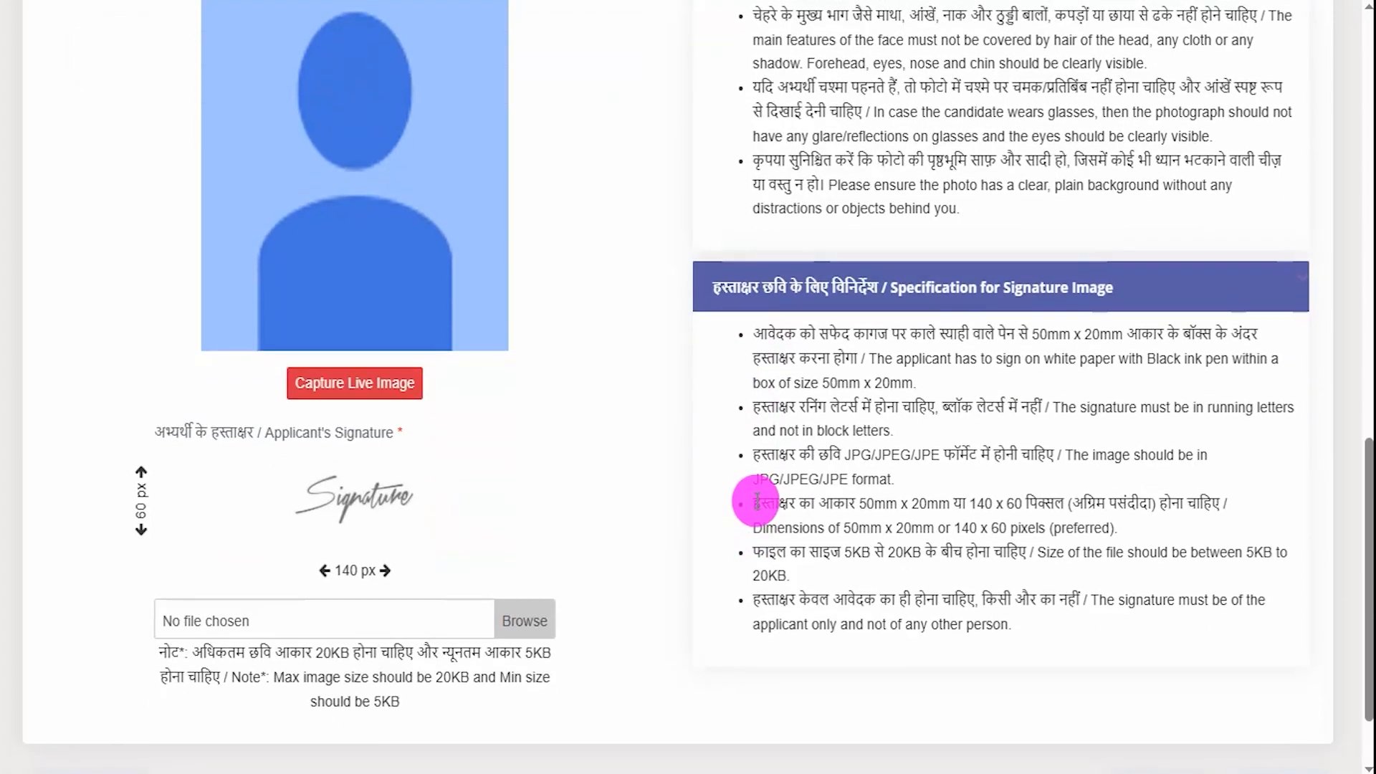
scroll(758, 501, down, 2)
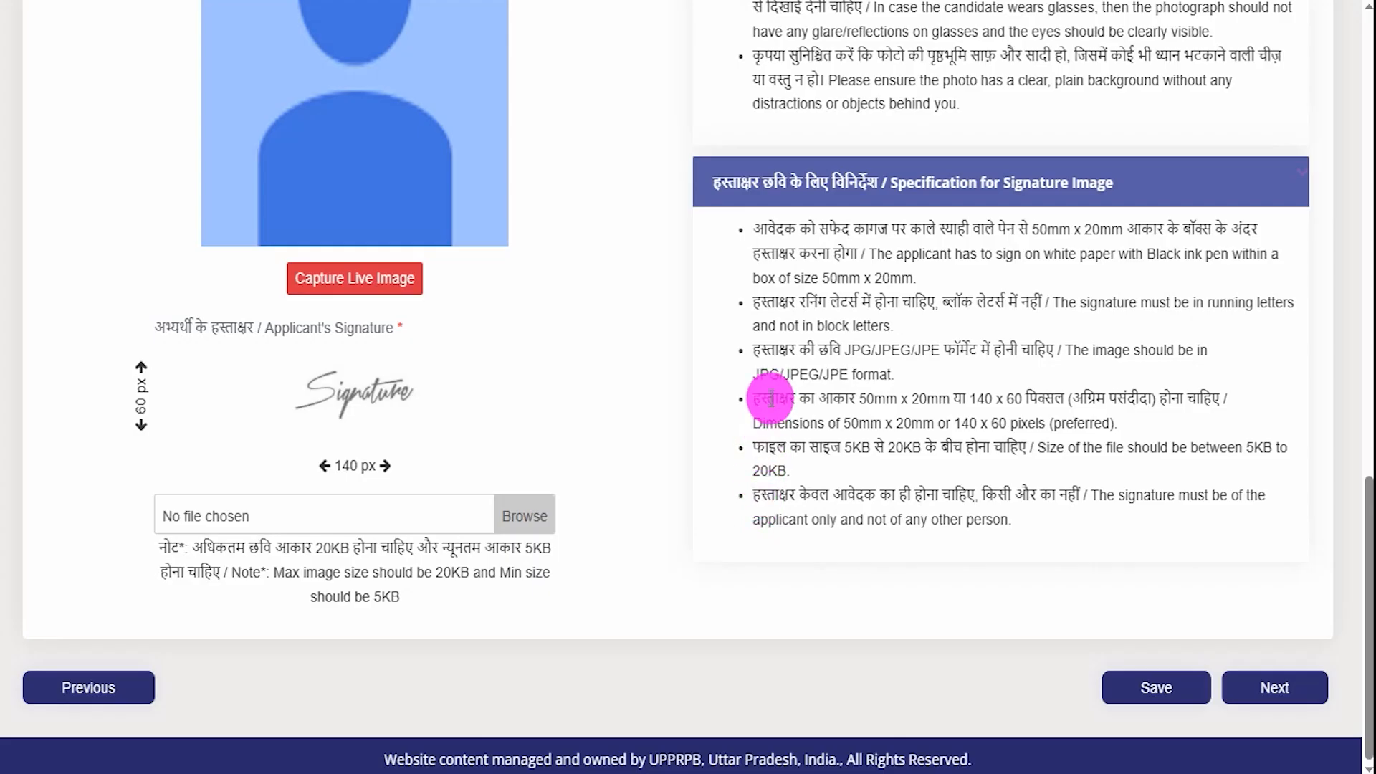
drag(860, 351, 942, 300)
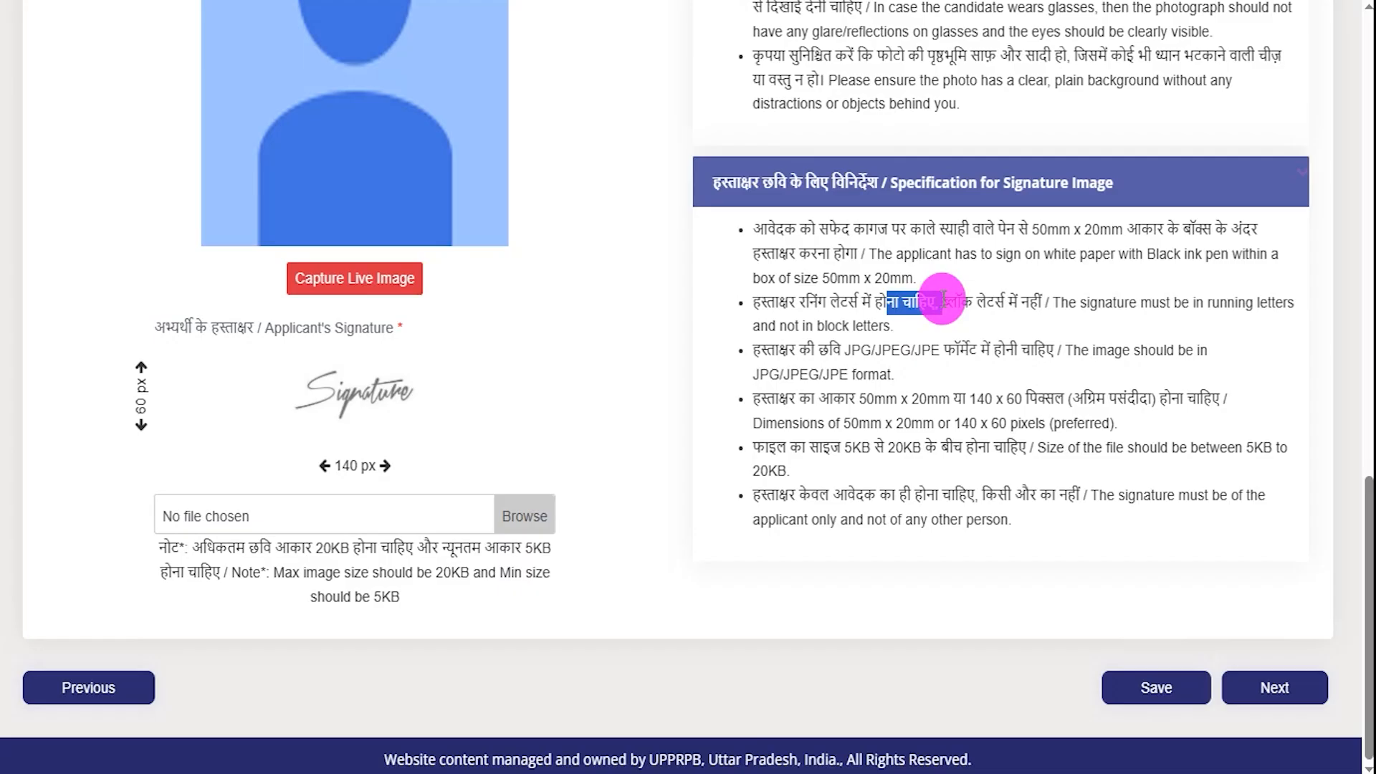
drag(781, 326, 835, 326)
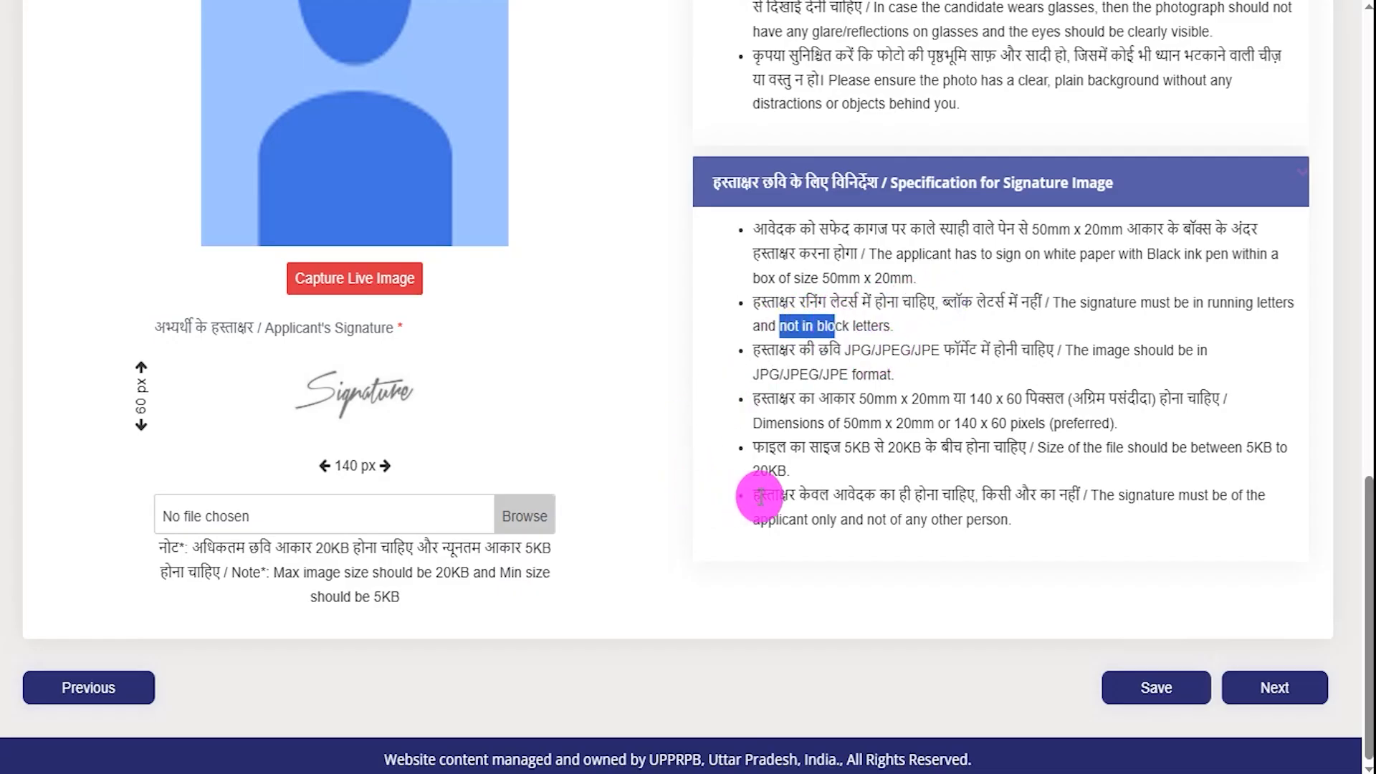
scroll(759, 494, up, 8)
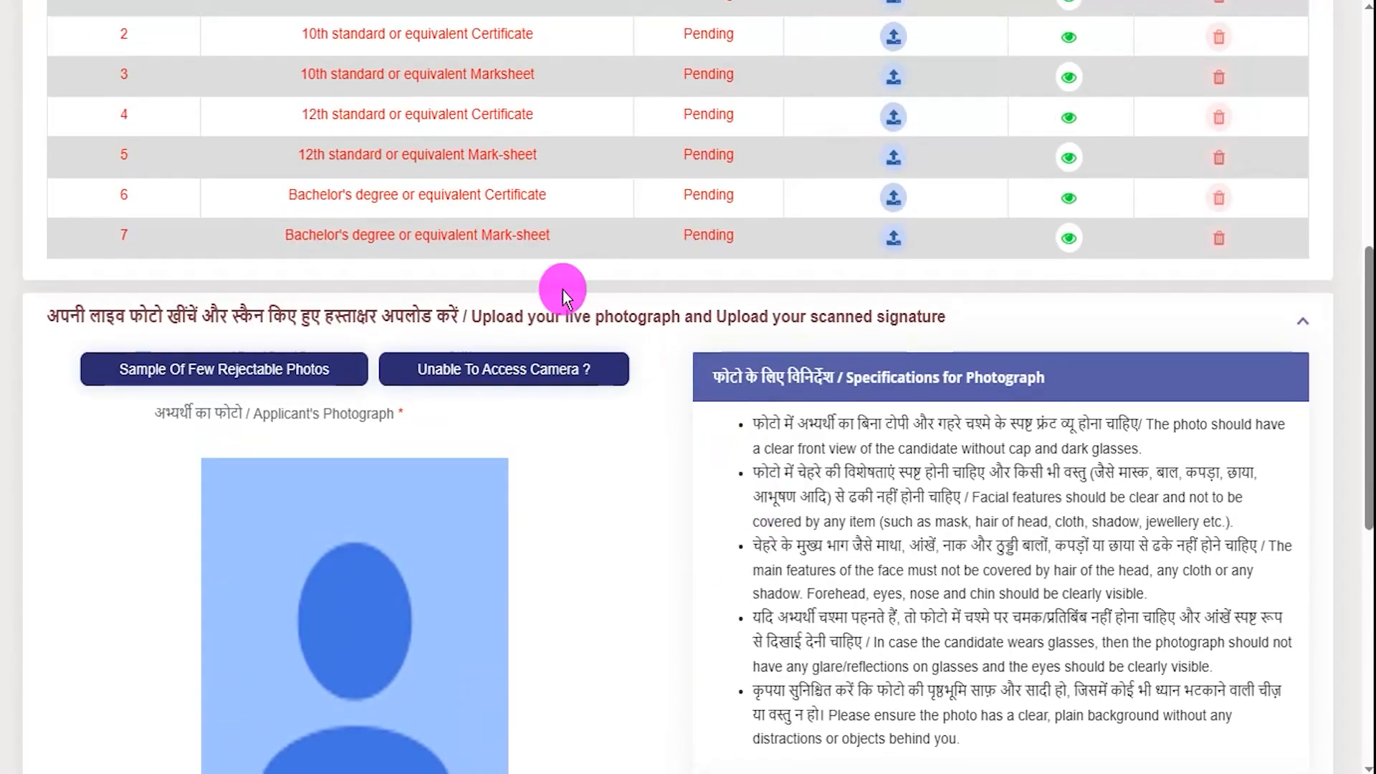
scroll(702, 229, down, 8)
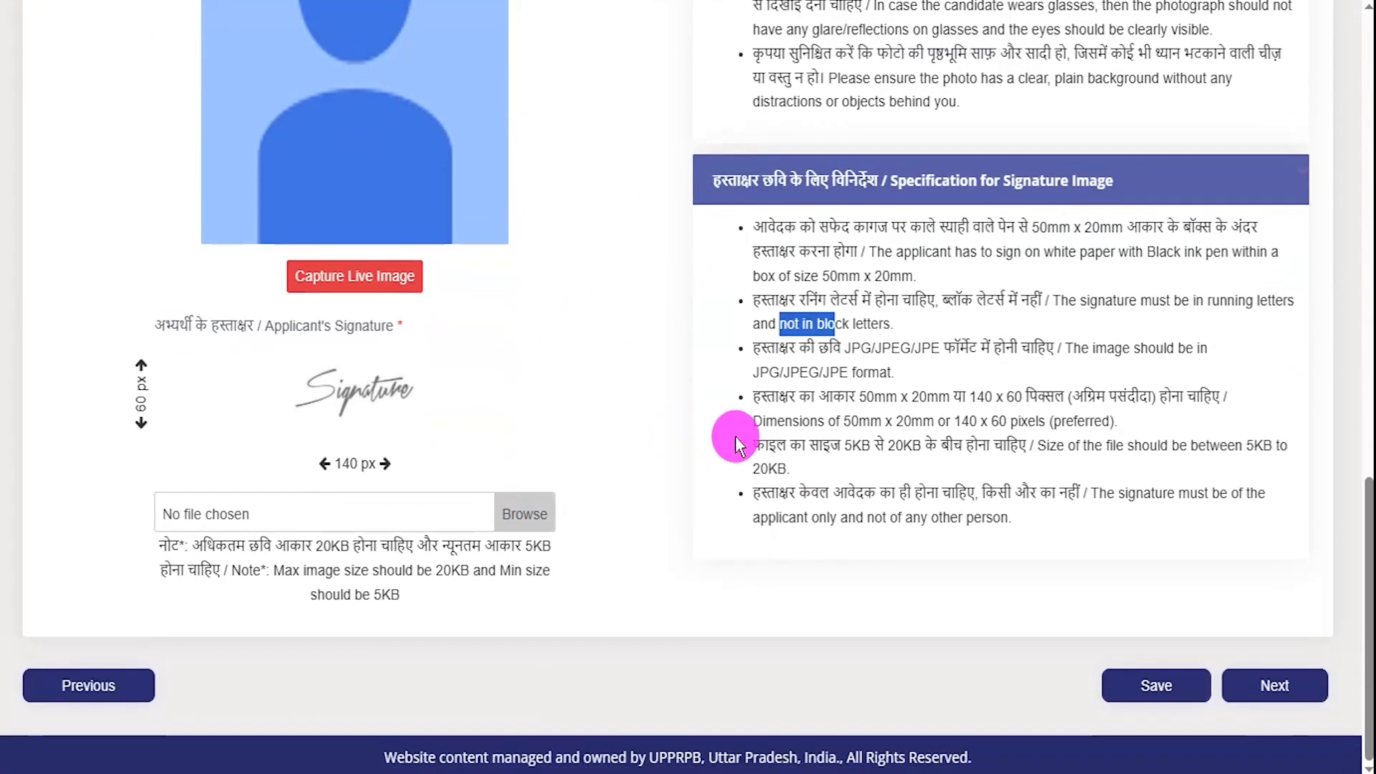
click(770, 445)
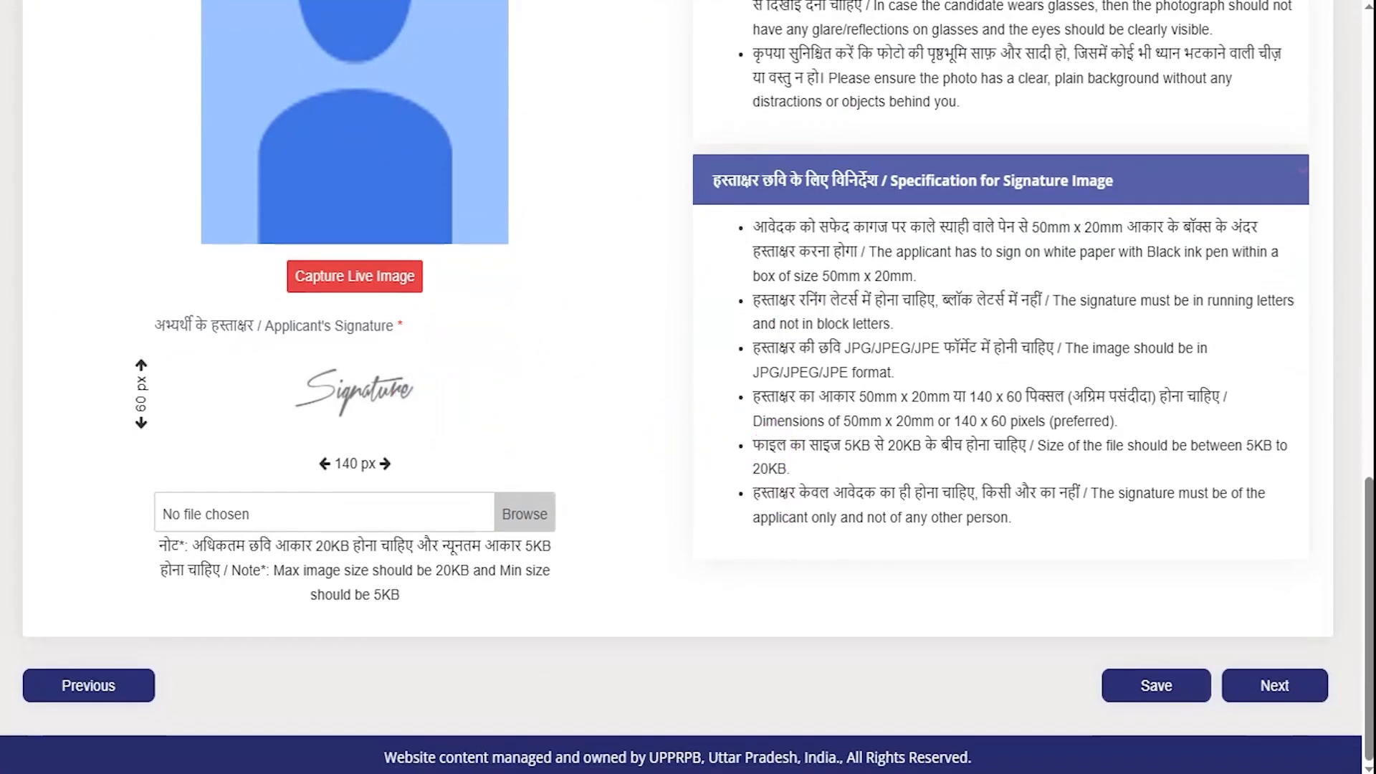
drag(856, 679, 1079, 688)
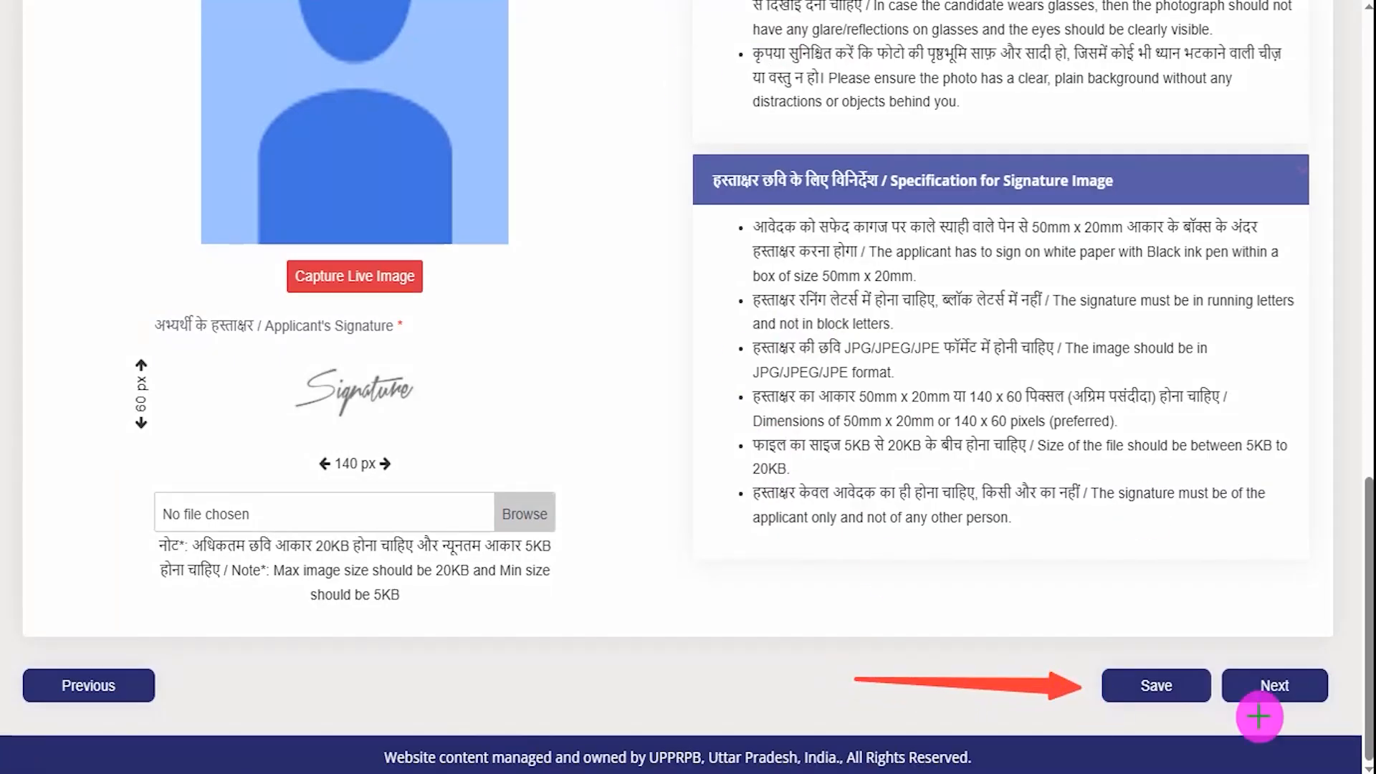
mouse_move(1303, 450)
mouse_down()
mouse_move(1287, 700)
mouse_move(1287, 654)
mouse_up()
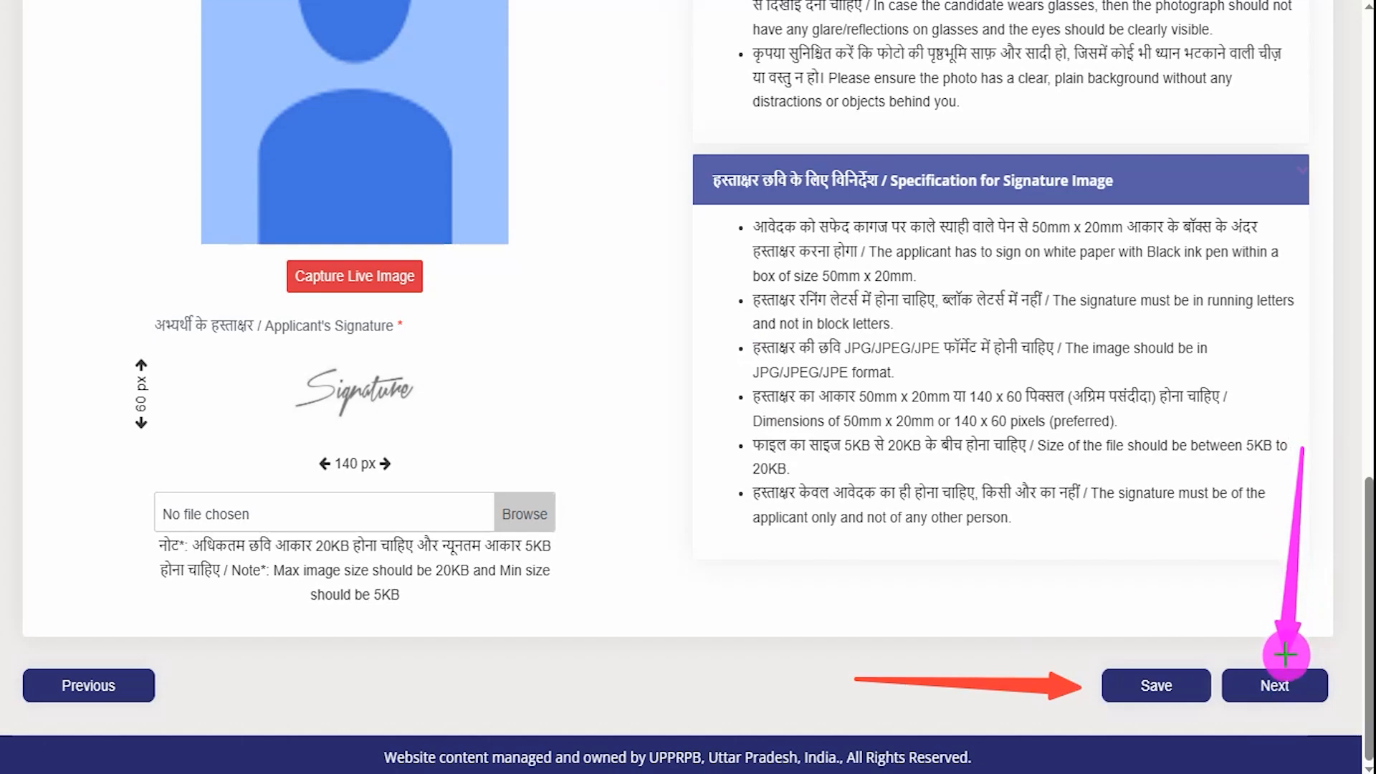
- Rank Sub Inspector Civil Police first, Sub Inspector SSF second, PAC/Sub Inspector (AP) third
click(1279, 684)
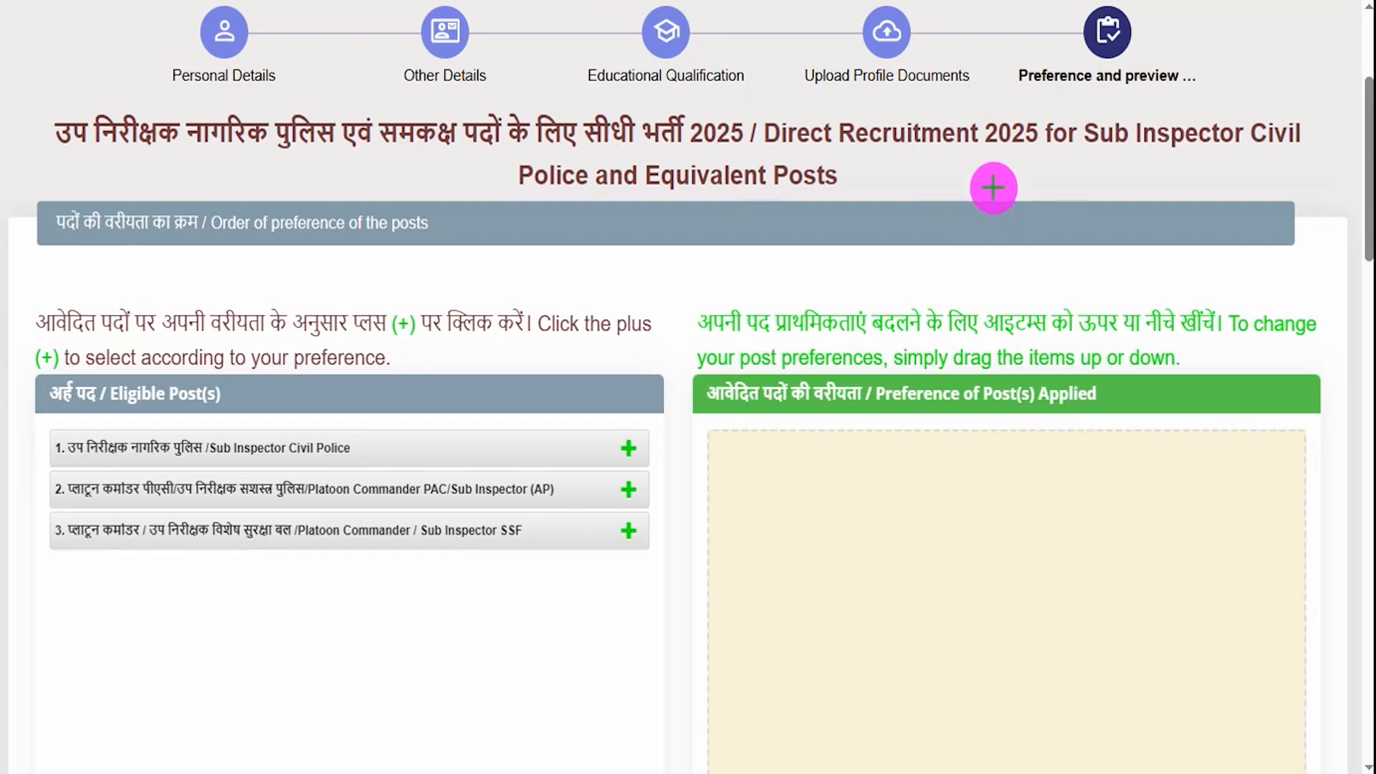
drag(543, 346, 607, 287)
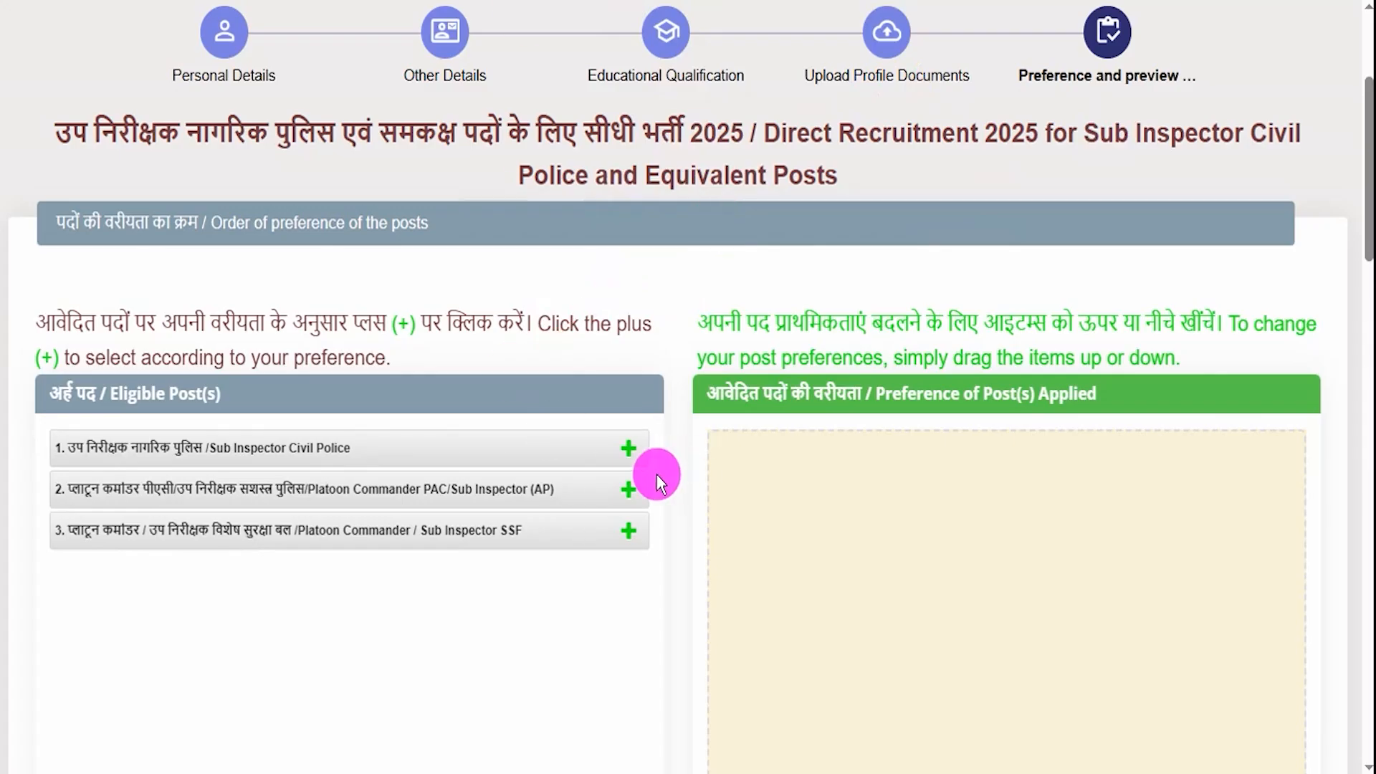
click(628, 450)
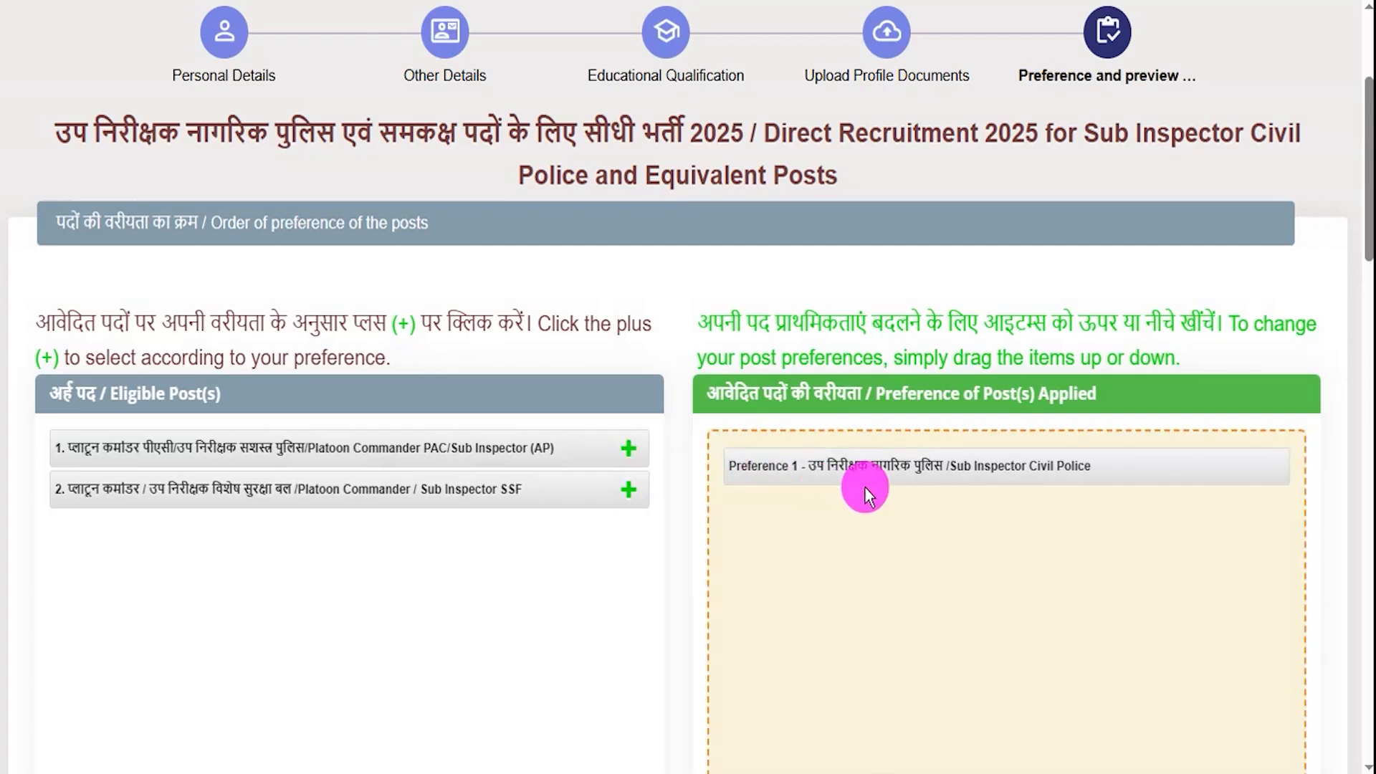
click(629, 489)
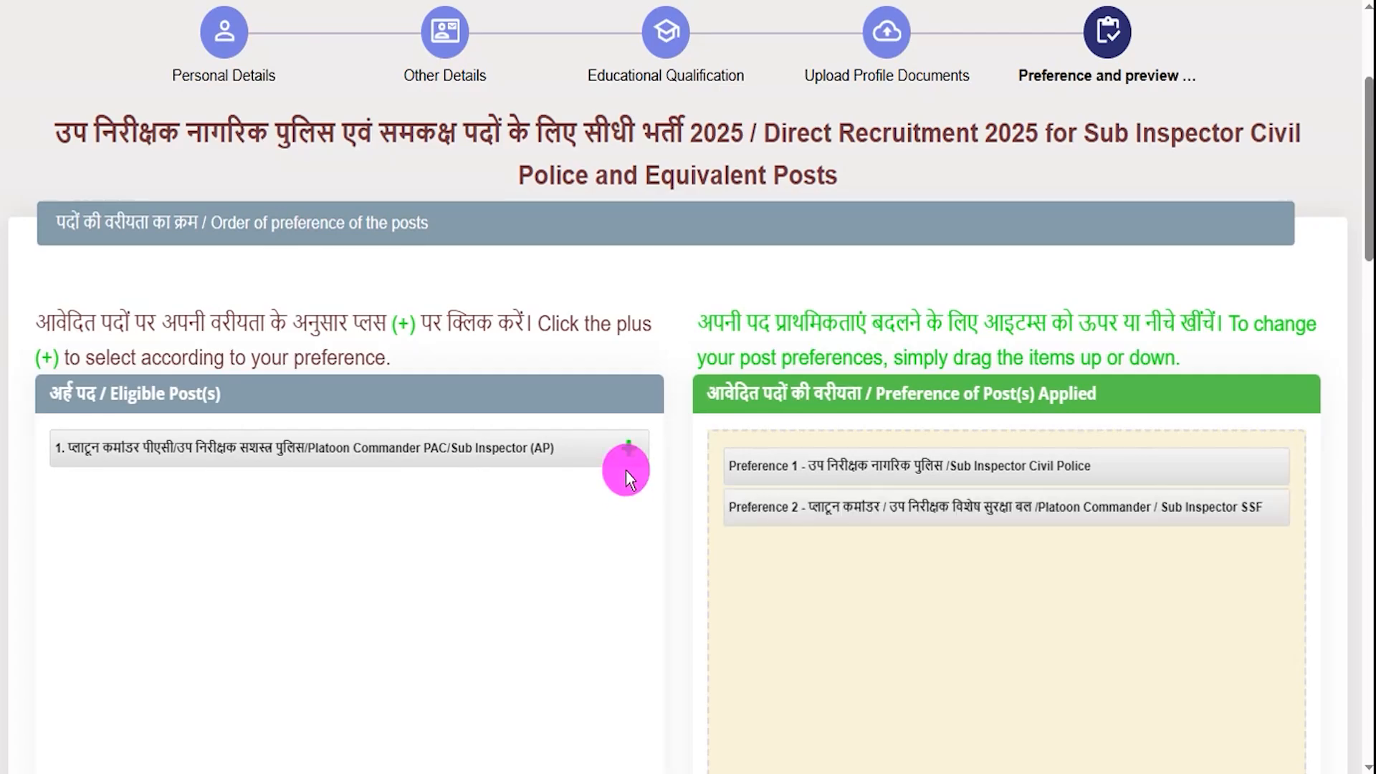
click(627, 450)
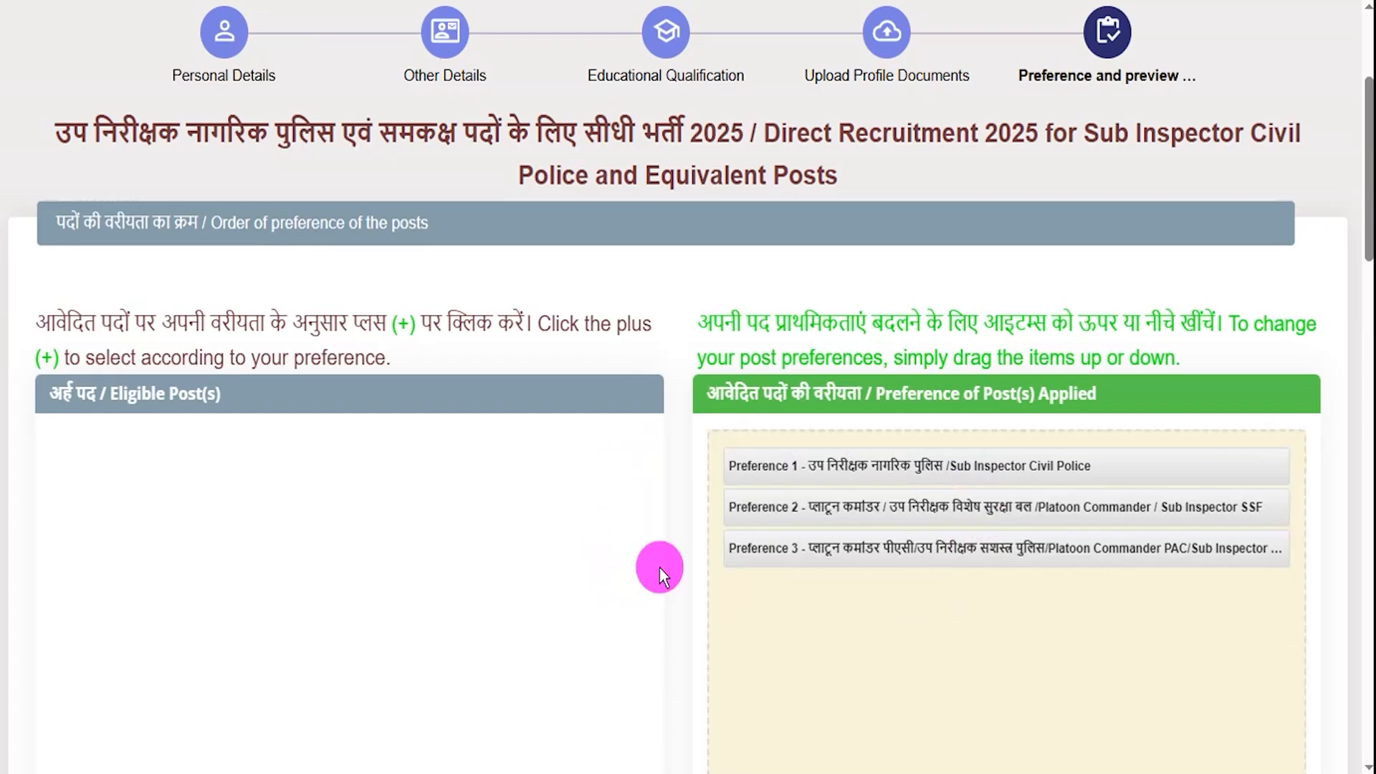
scroll(667, 535, down, 5)
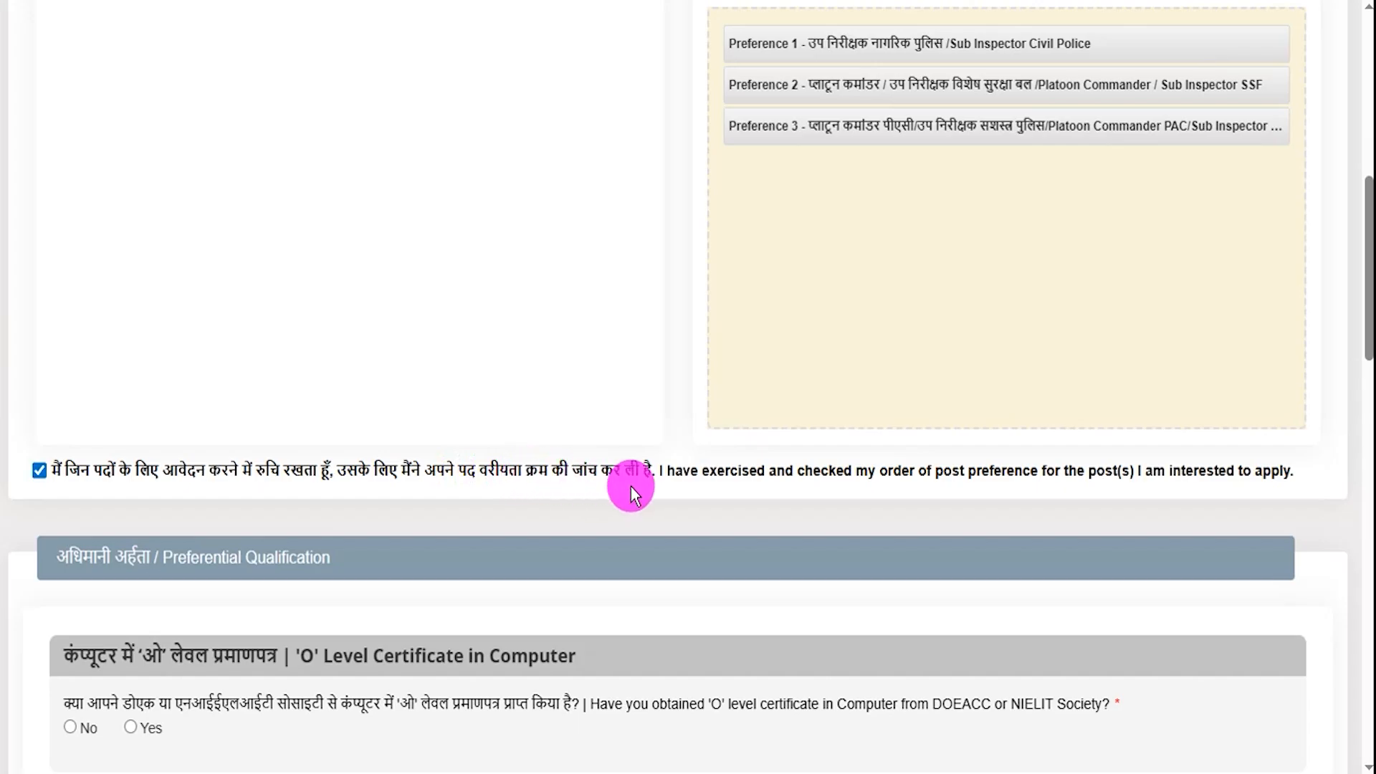
- Answer No to the O Level certificate question after viewing its pdf-only upload note
scroll(501, 495, down, 3)
scroll(315, 467, down, 1)
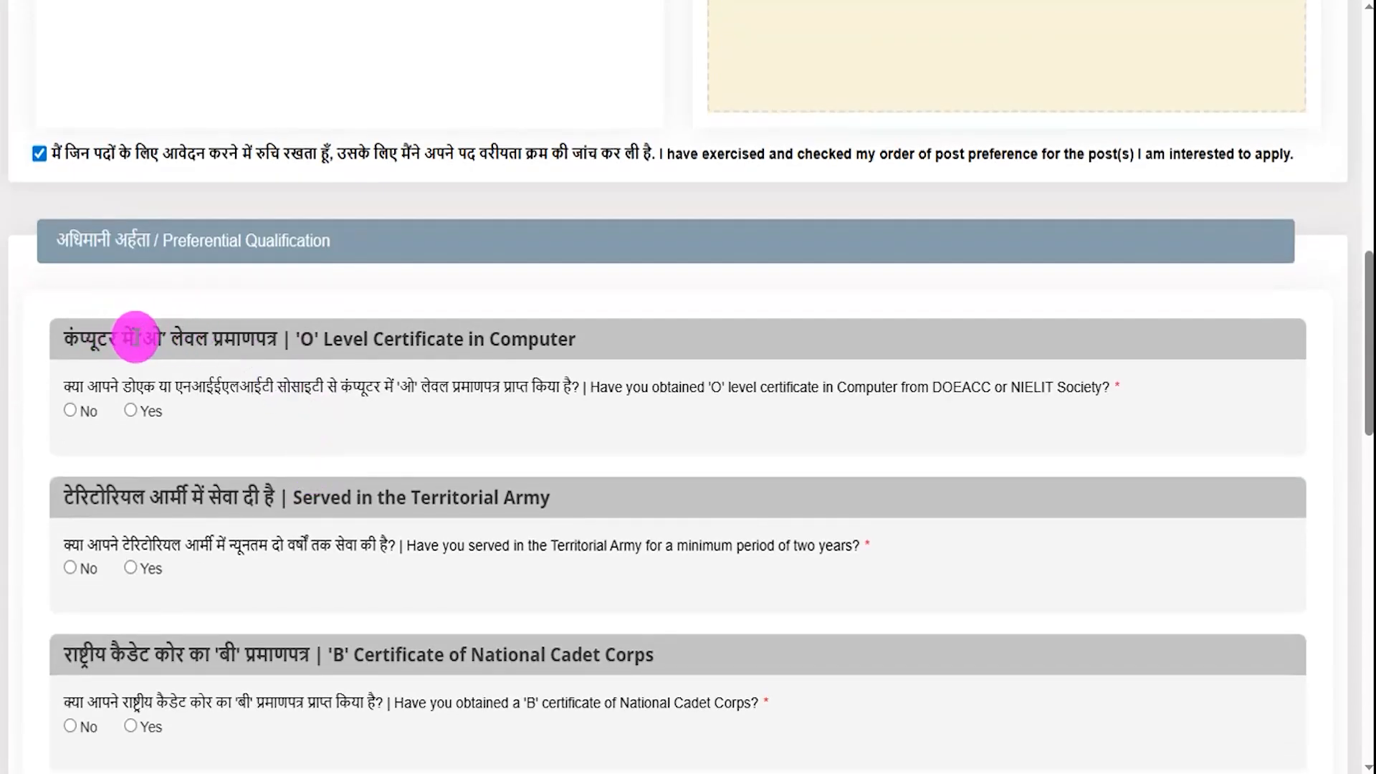
mouse_move(208, 338)
mouse_down()
mouse_move(246, 342)
mouse_move(227, 348)
mouse_up()
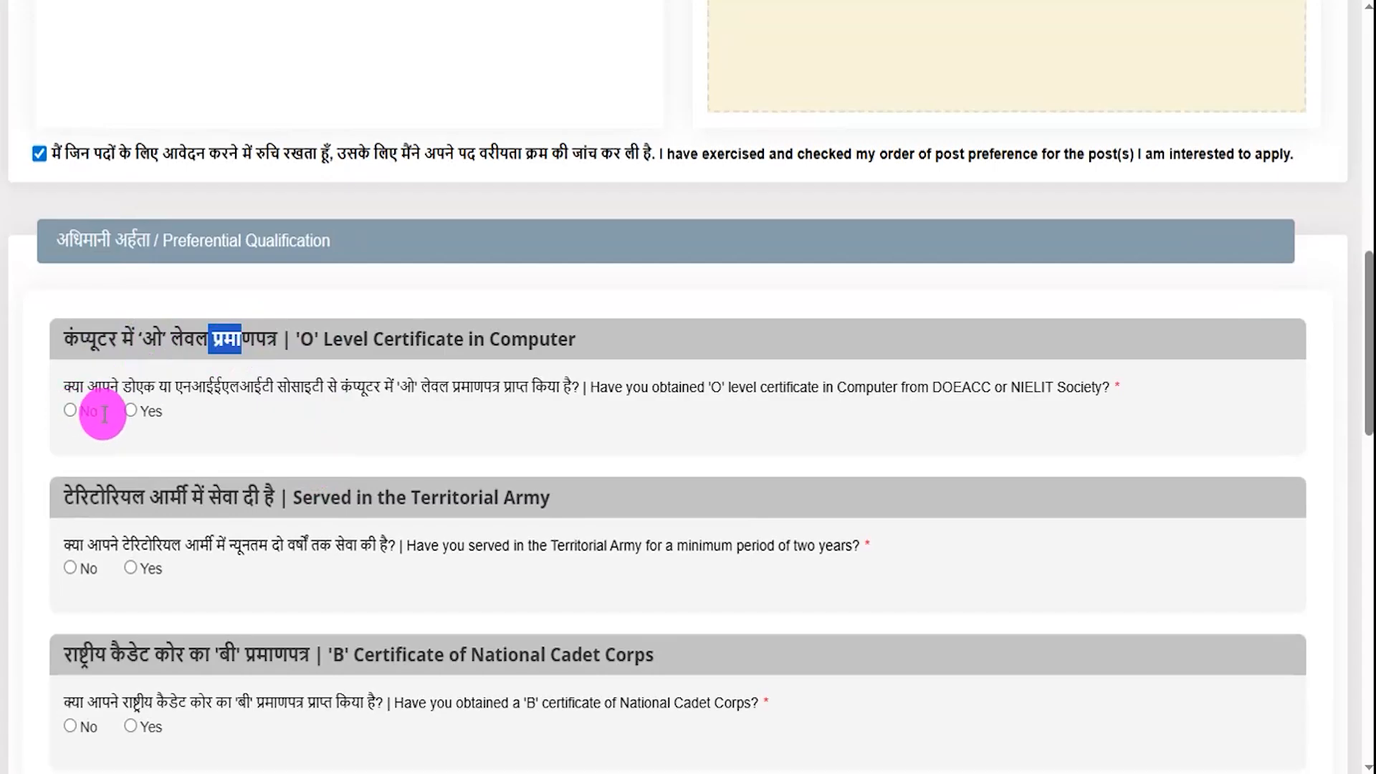
click(131, 411)
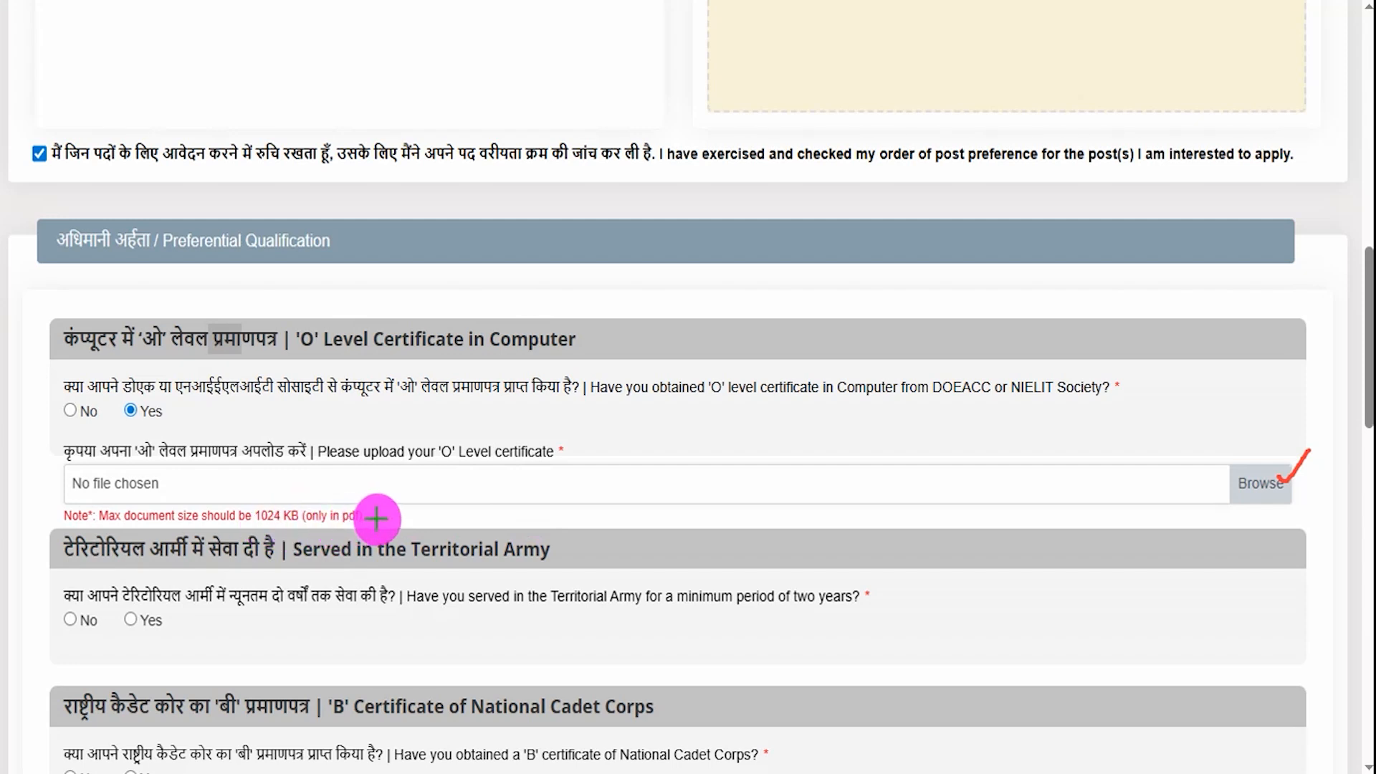
drag(374, 520, 414, 500)
key(Escape)
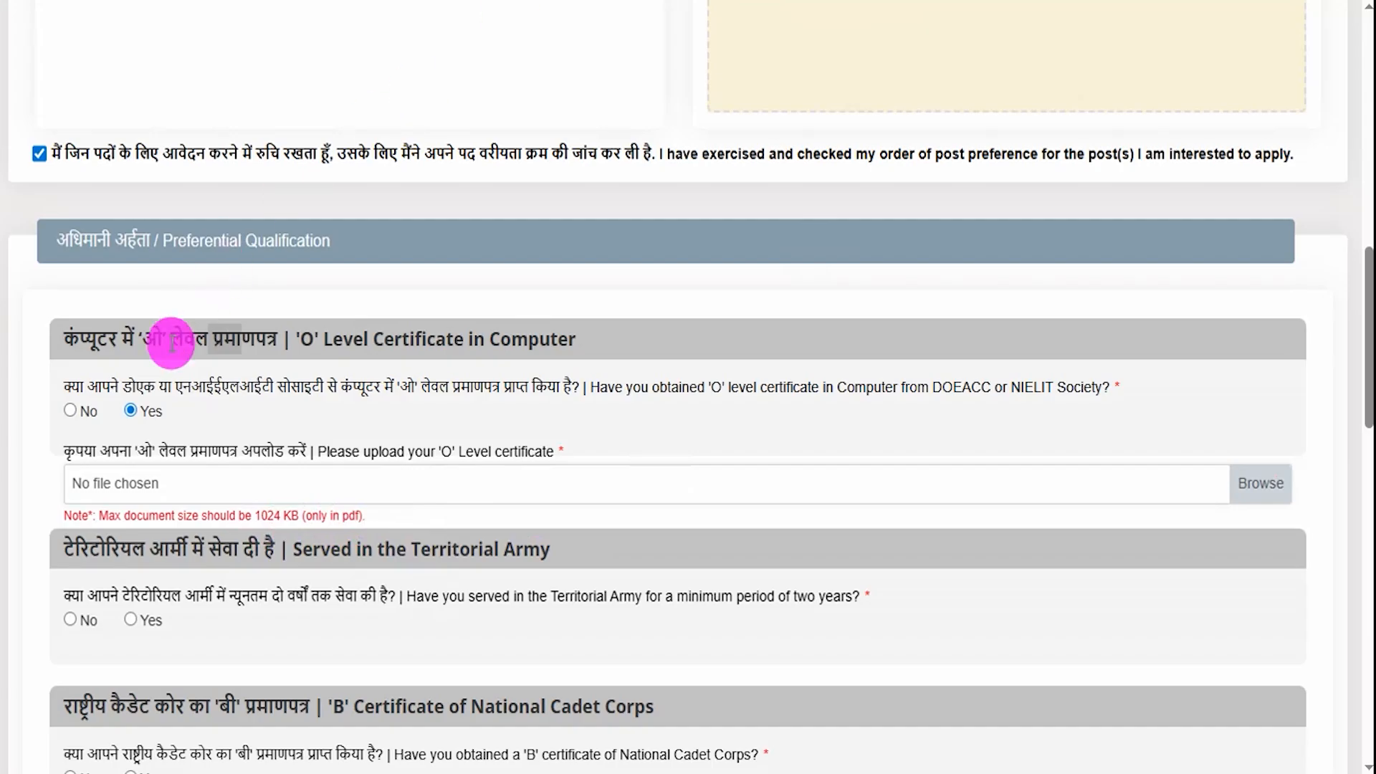
click(76, 412)
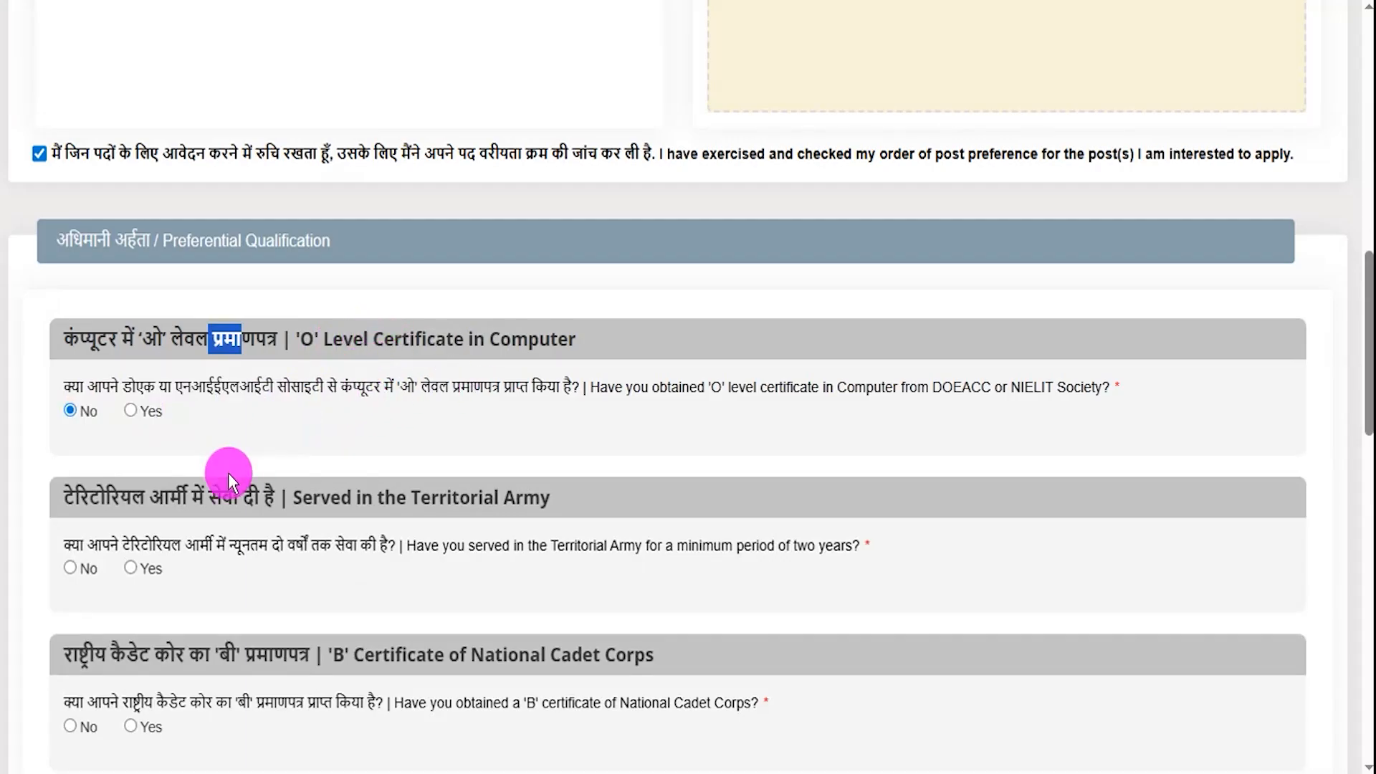
- Answer No to Territorial Army service after viewing its certificate upload and 1024 KB limit
scroll(198, 524, down, 2)
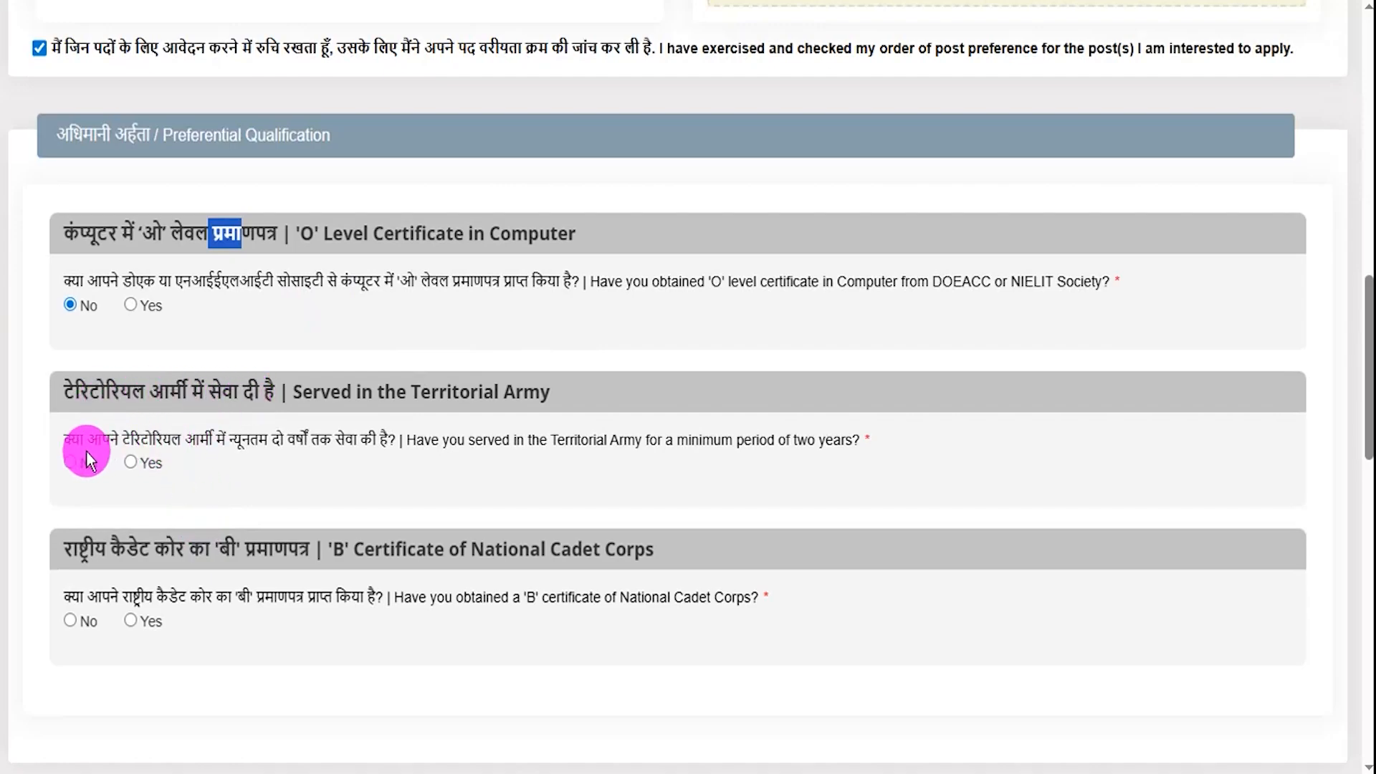
click(130, 463)
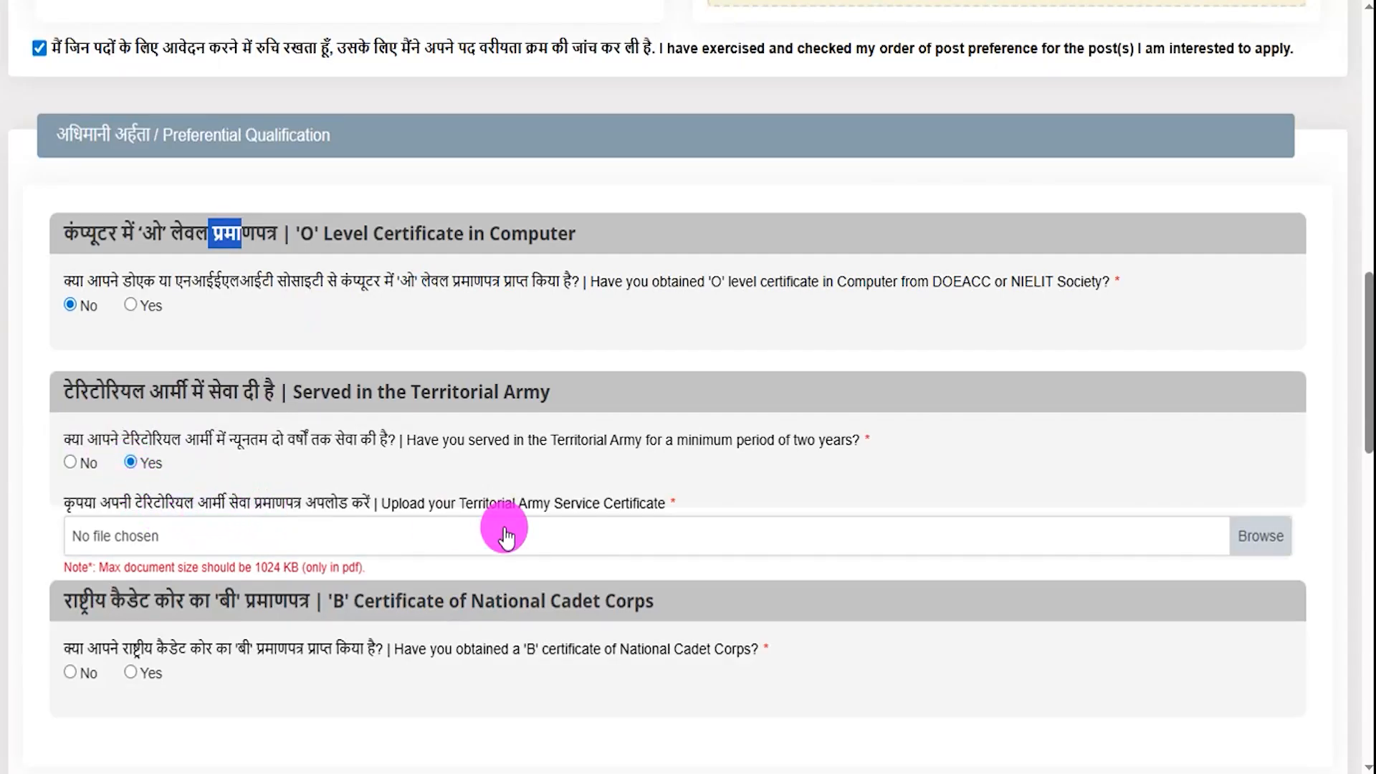
click(1262, 536)
drag(1280, 520, 1321, 456)
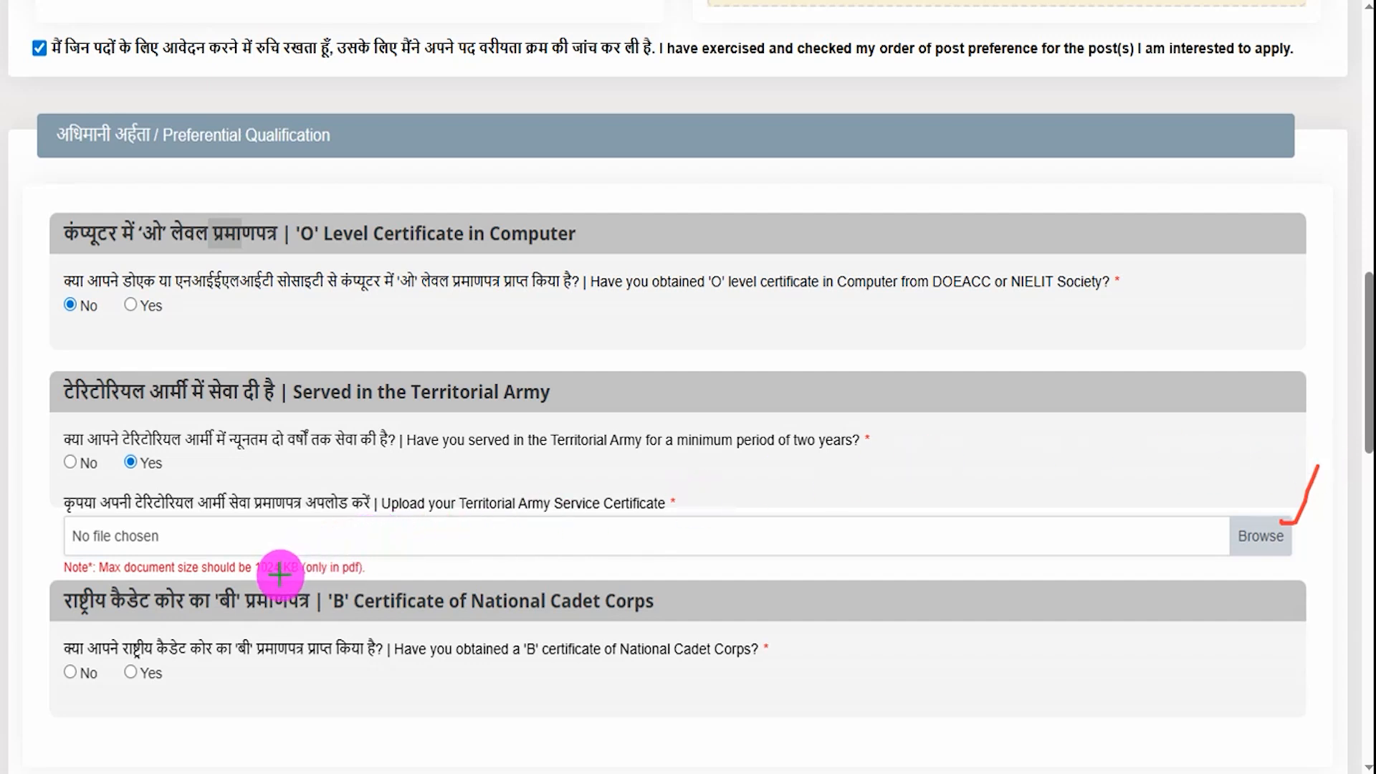
drag(375, 573, 400, 569)
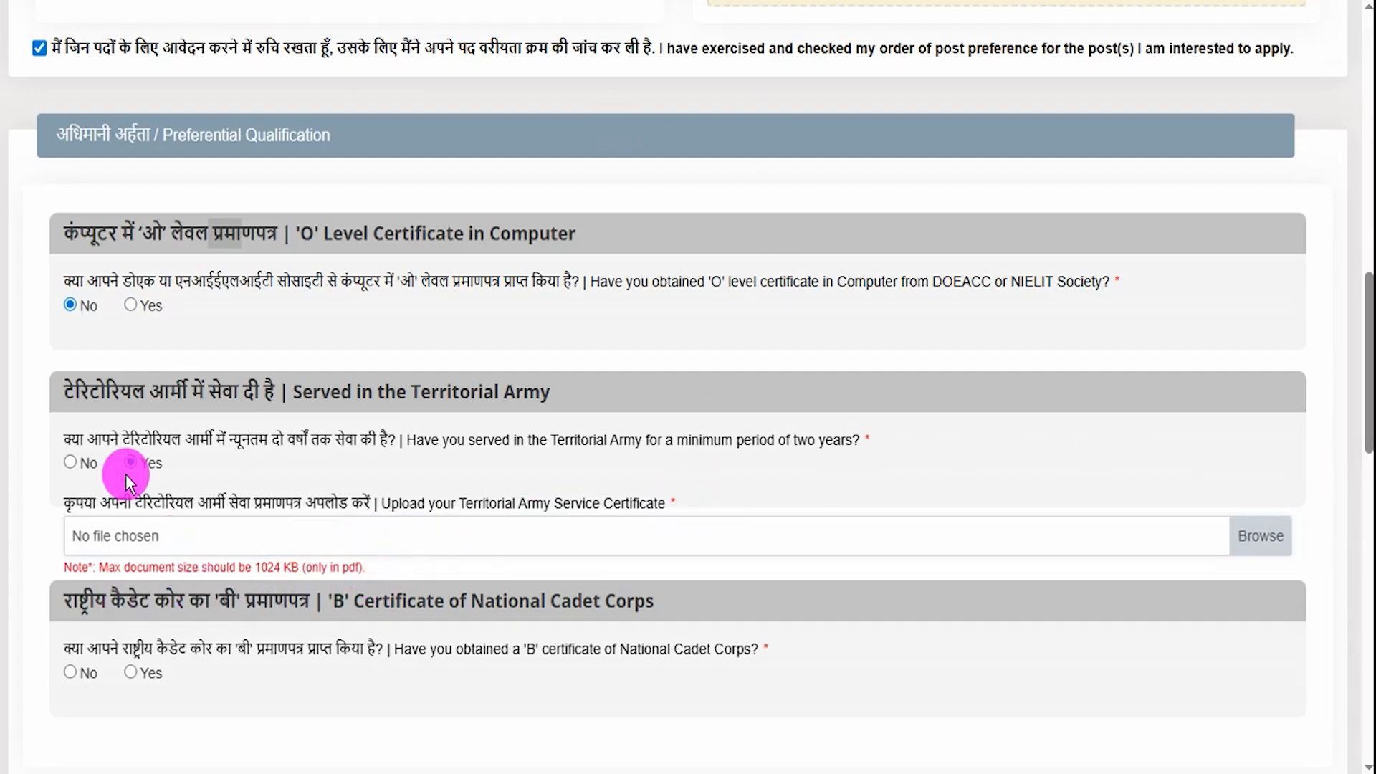
click(71, 463)
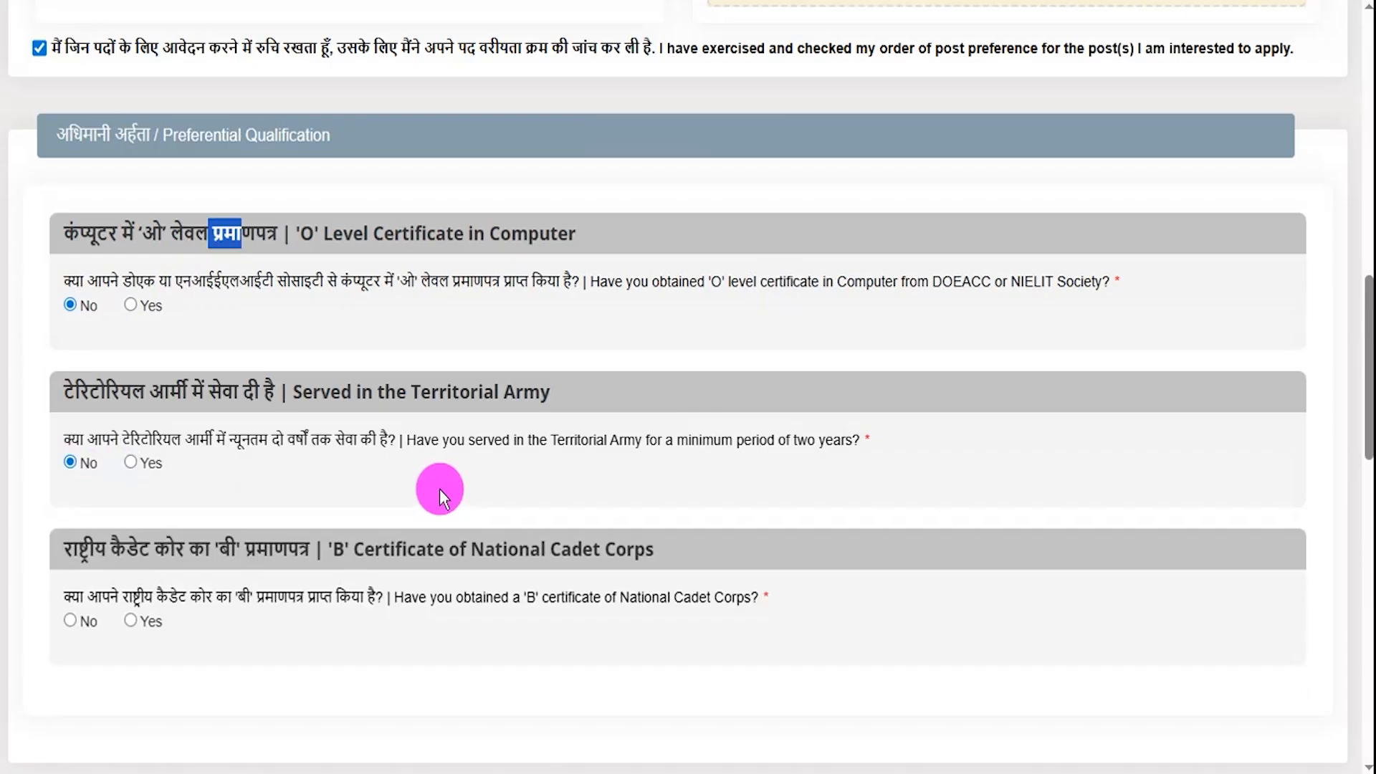
- Answer No to the NCC 'B' certificate question
scroll(230, 562, down, 2)
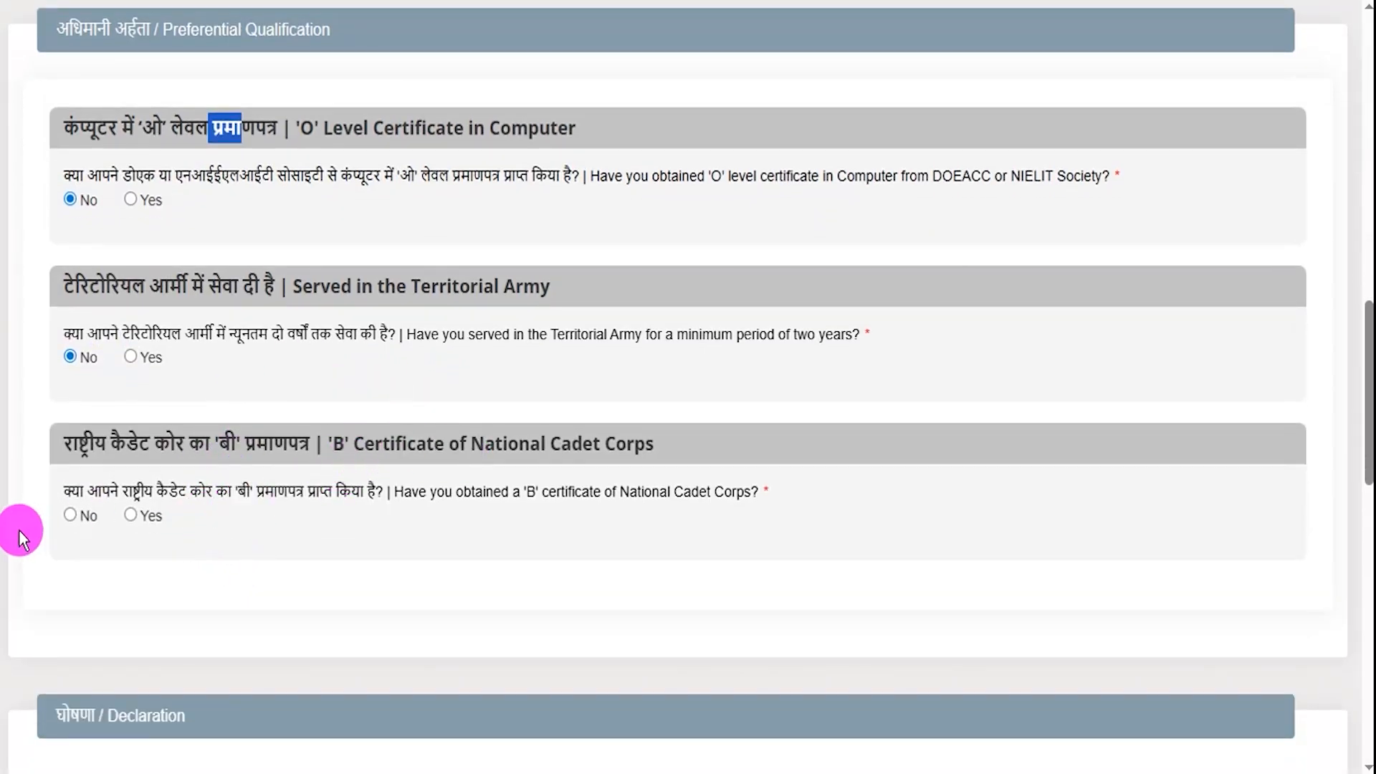
click(131, 515)
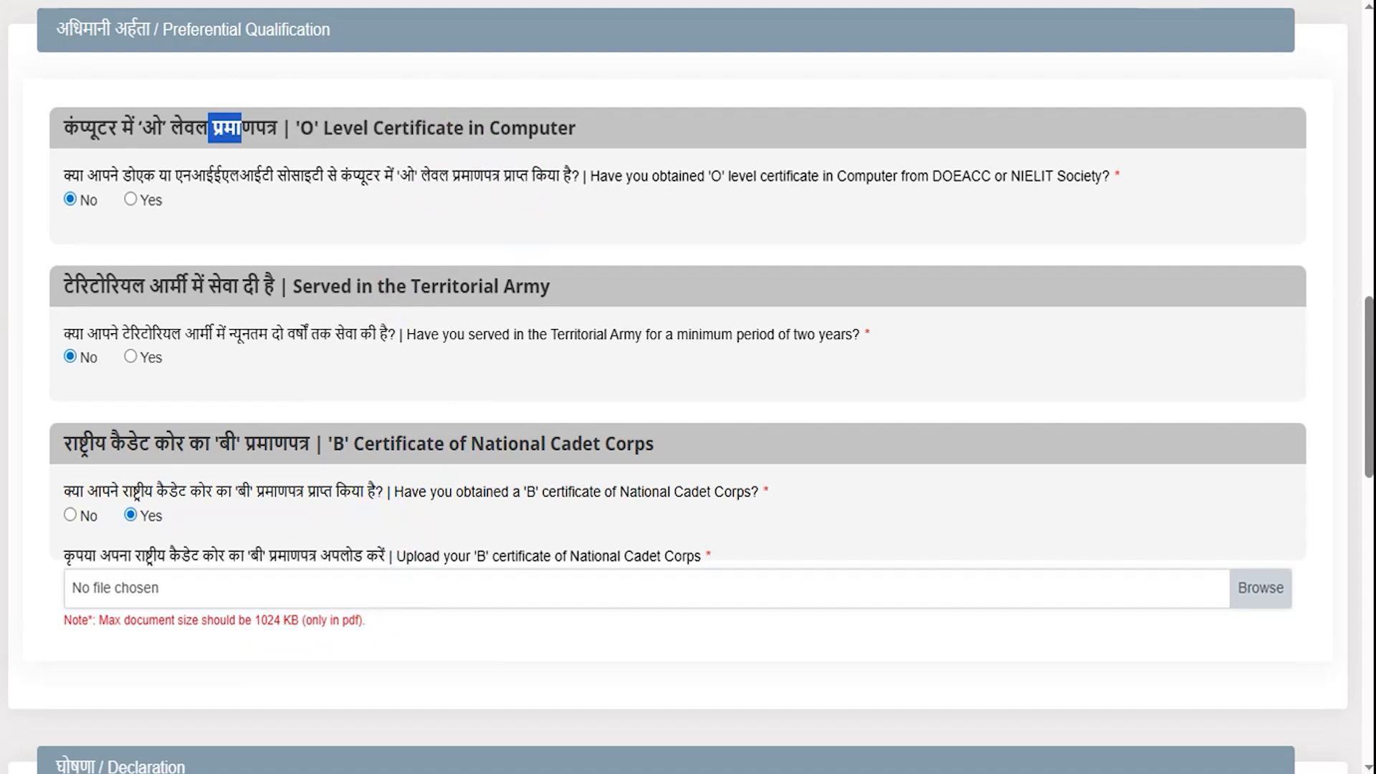
click(71, 517)
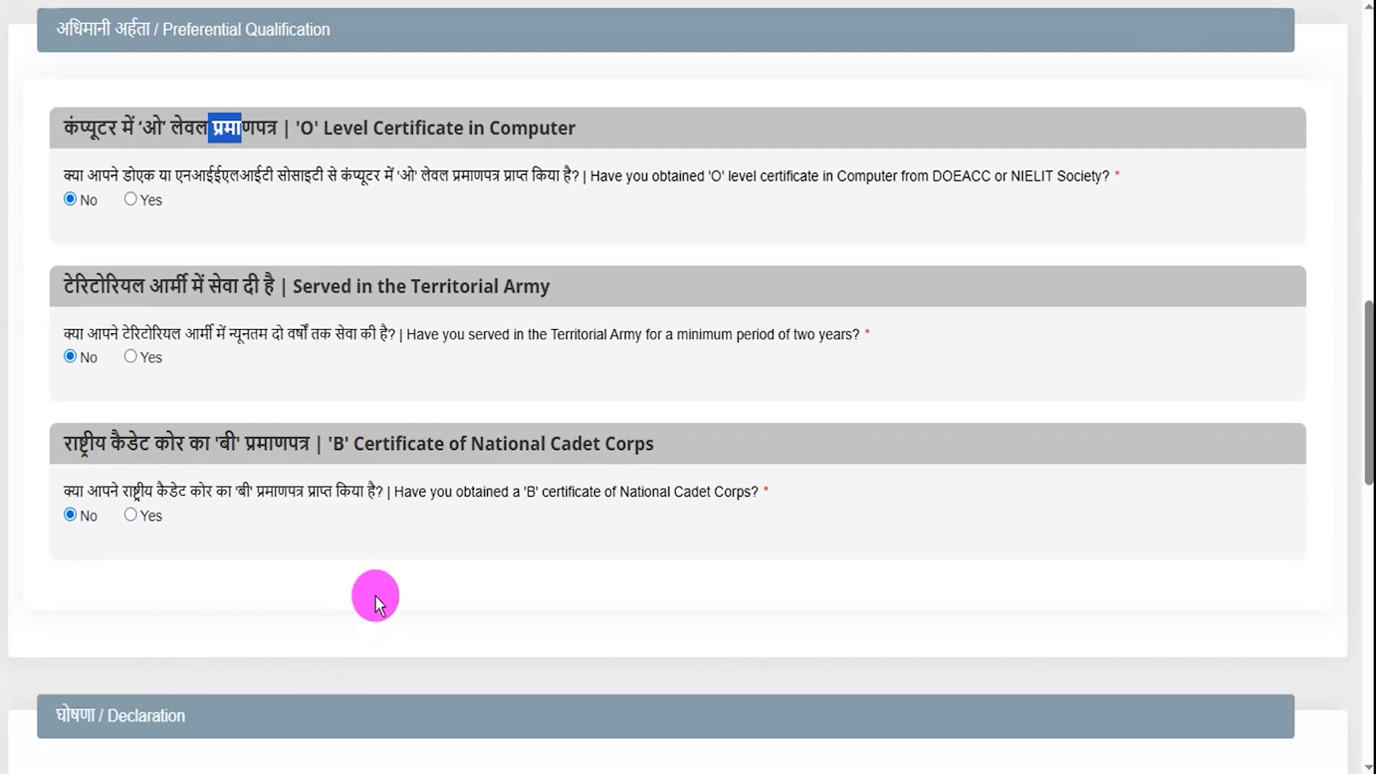
scroll(423, 641, down, 5)
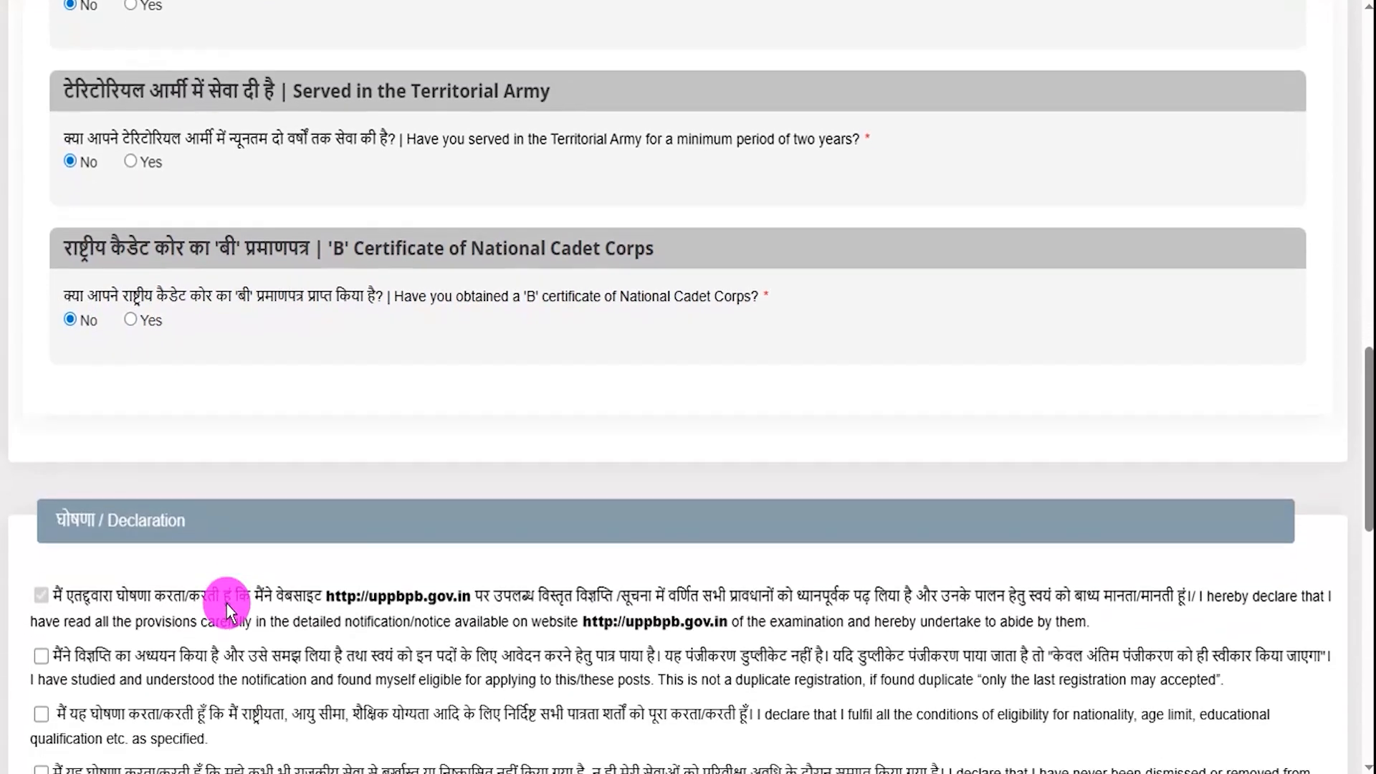
- Tick the second declaration statement, leaving every declaration accepted
scroll(191, 498, down, 3)
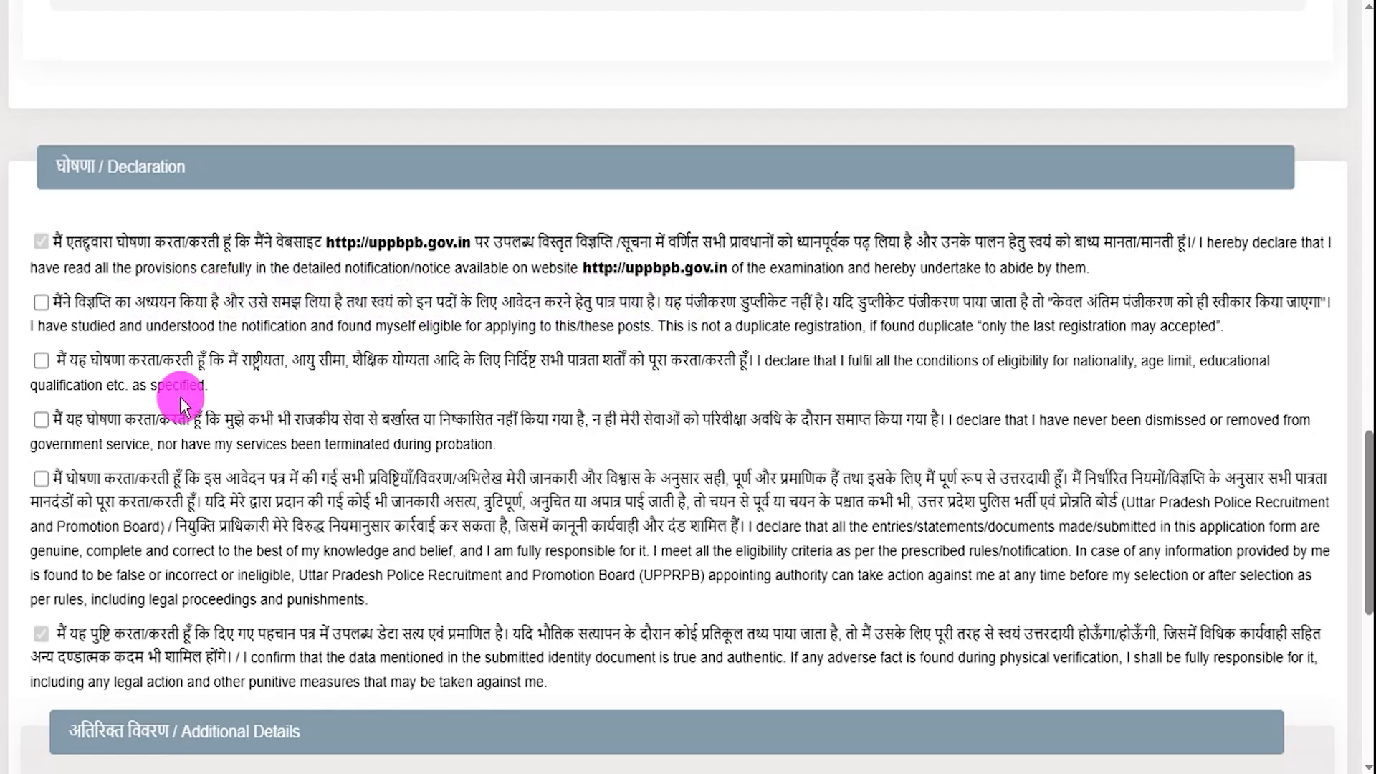
click(43, 302)
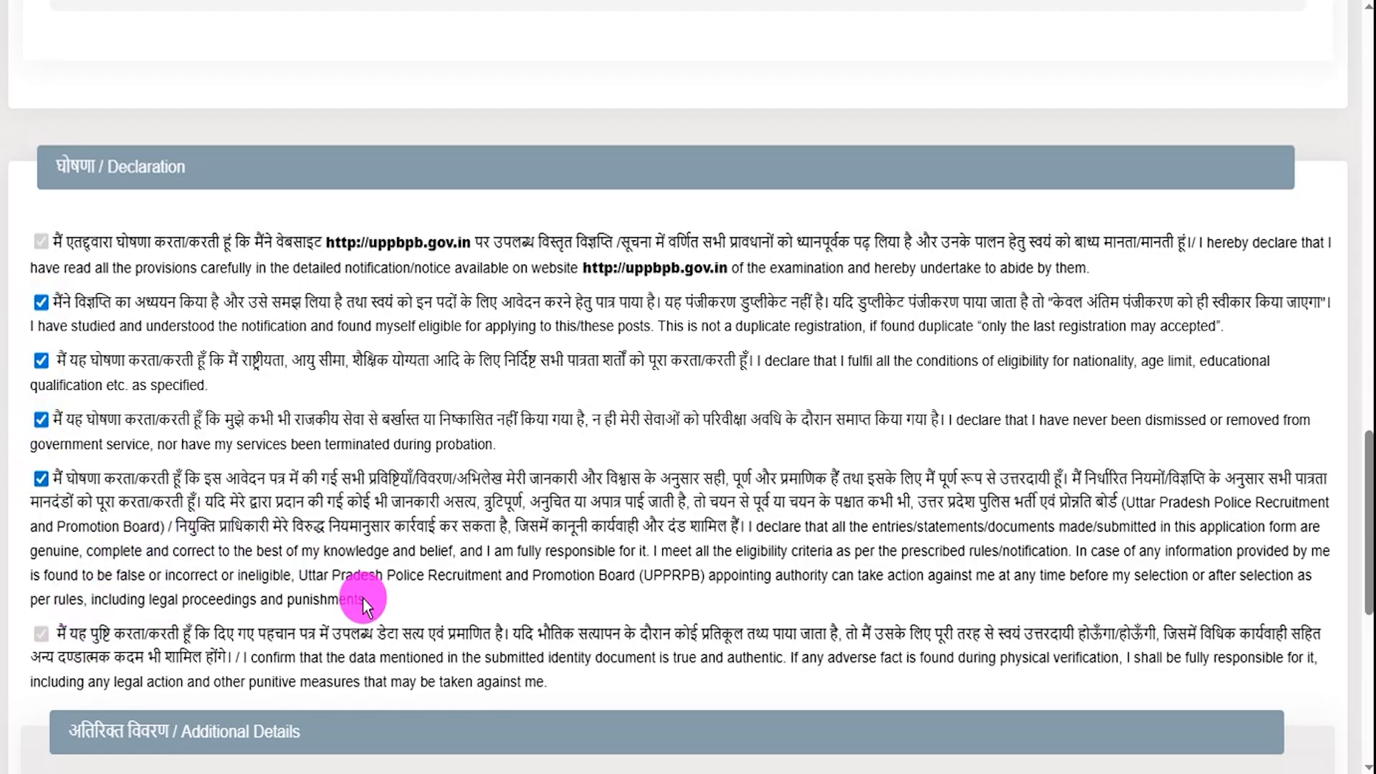
scroll(364, 599, down, 2)
scroll(358, 631, down, 2)
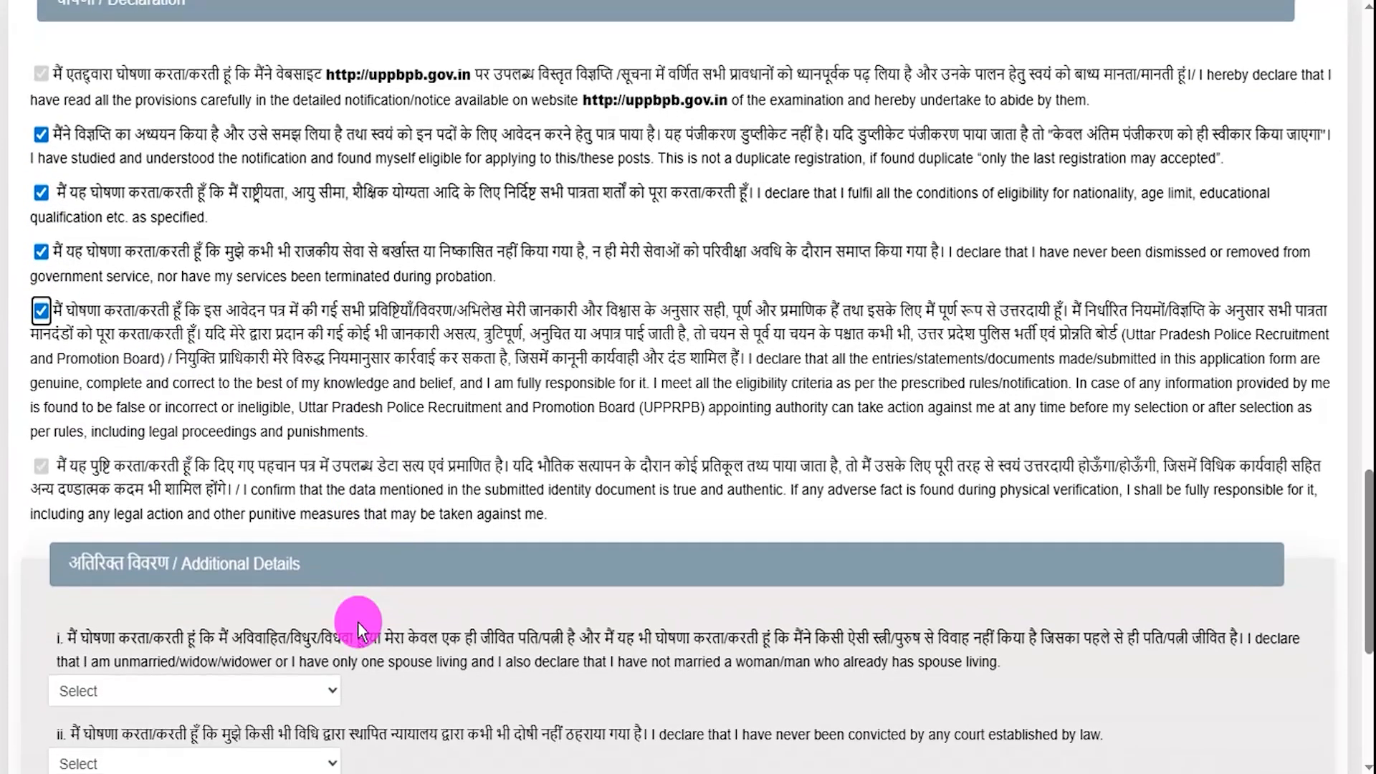
scroll(337, 617, down, 1)
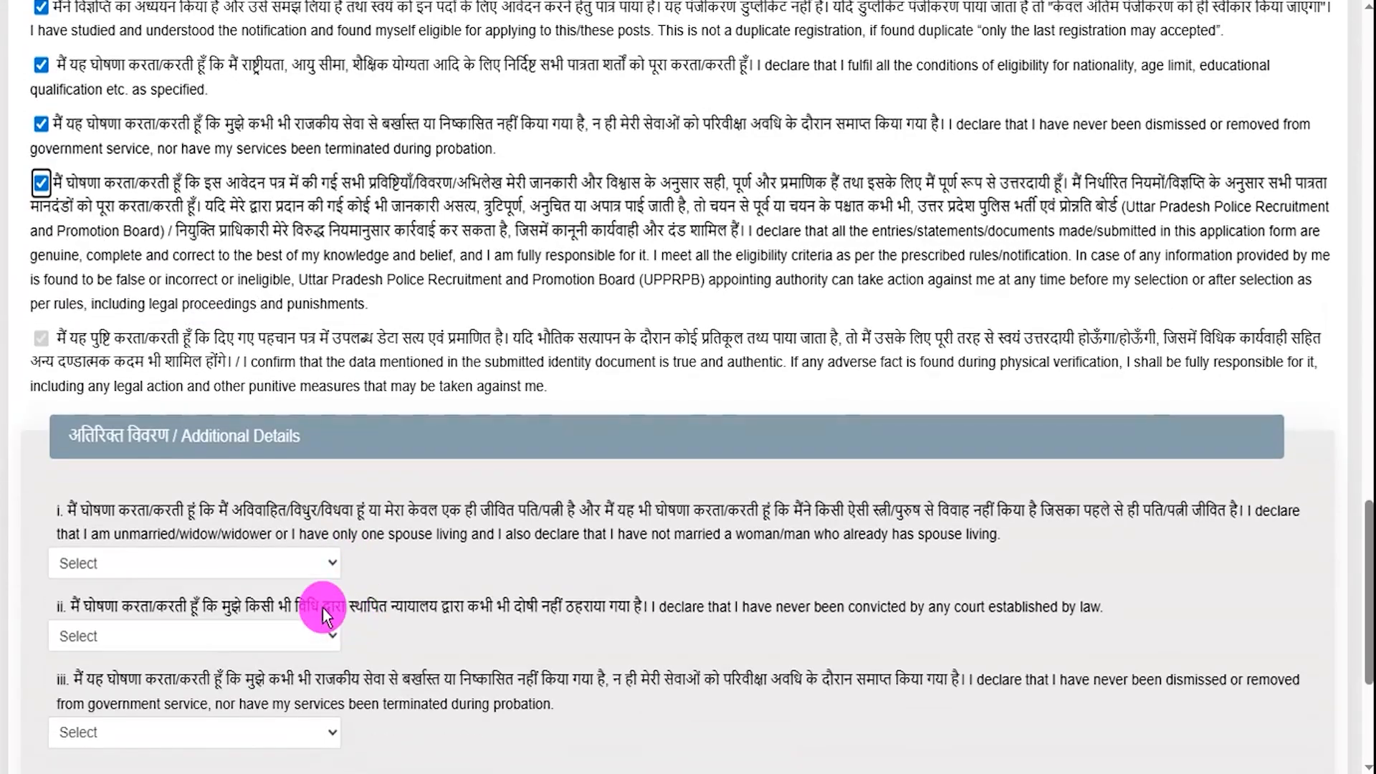
scroll(192, 559, down, 1)
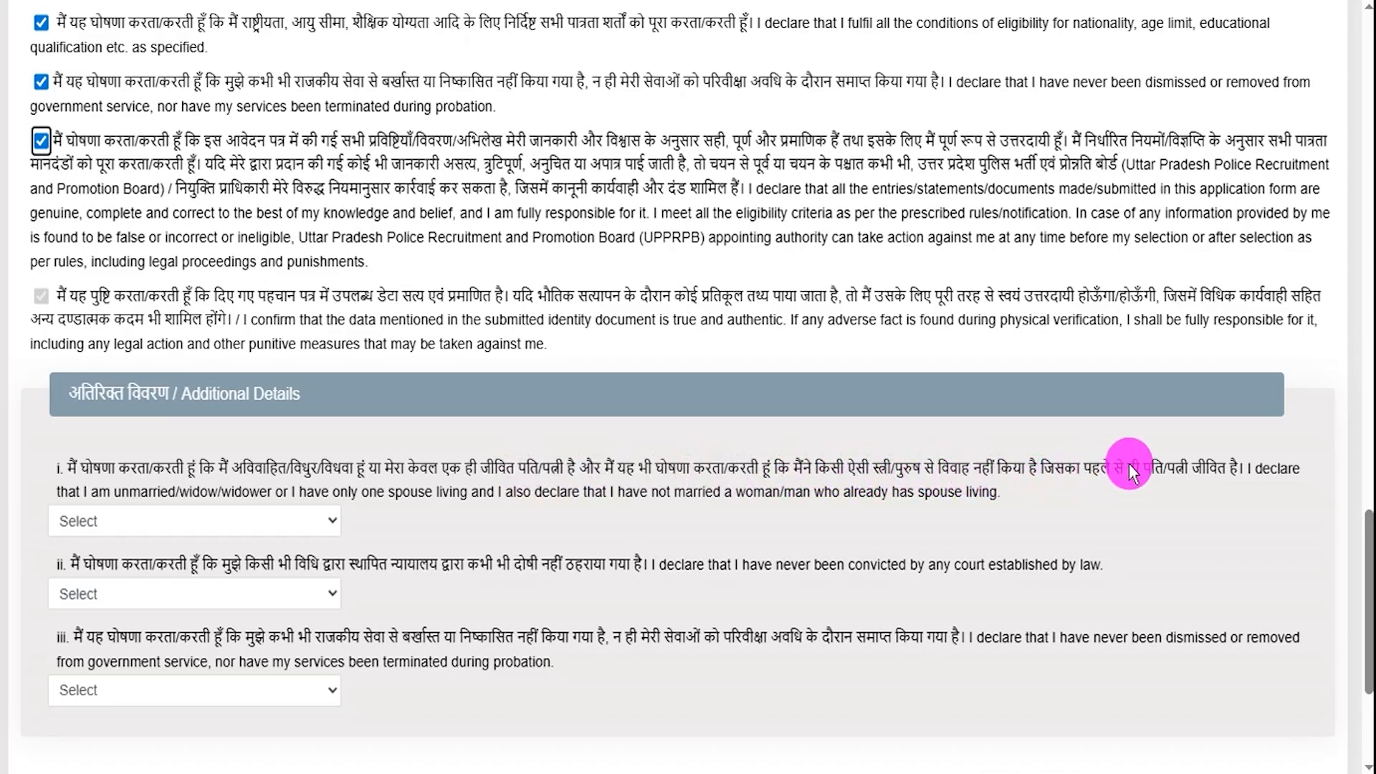
- Set Additional Details question i to Yes
click(135, 532)
click(69, 602)
click(137, 522)
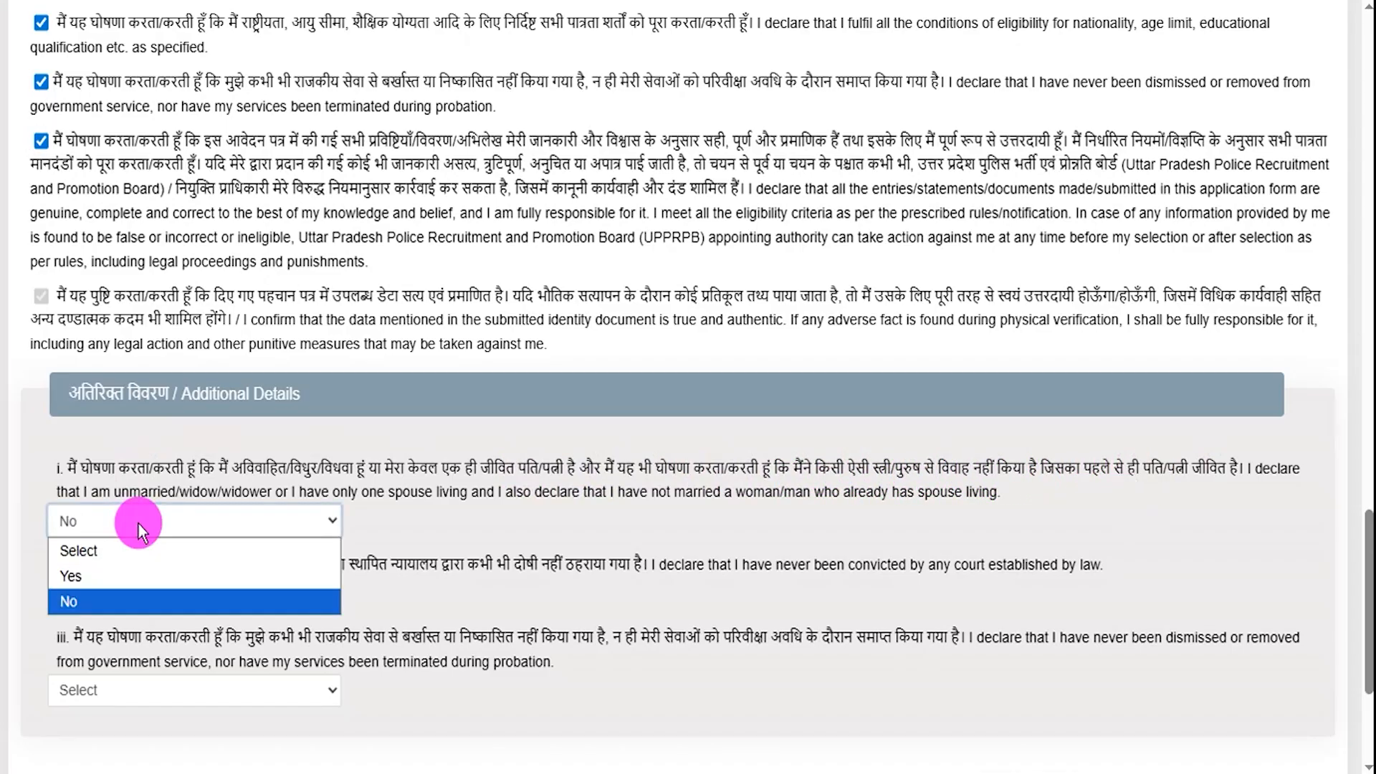
click(84, 576)
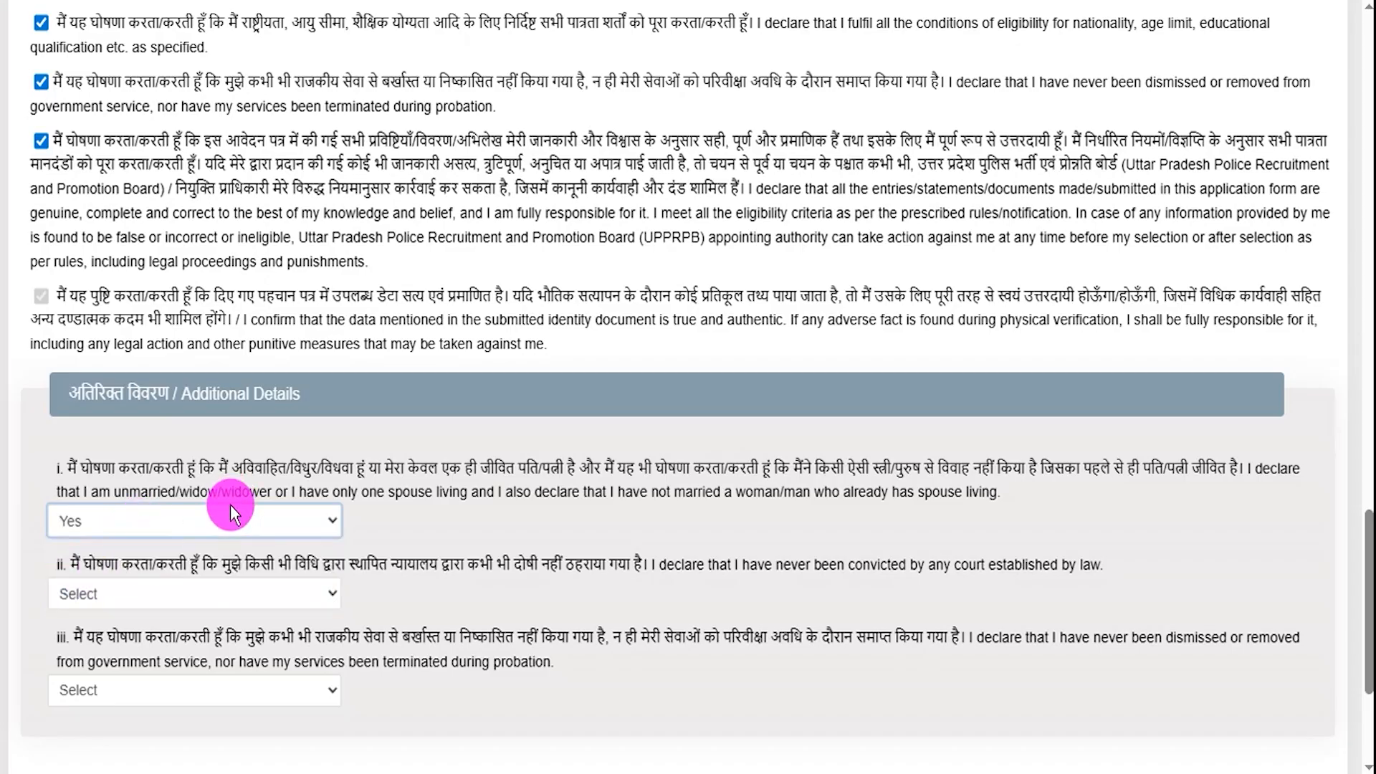
- Set question ii to Yes after reading its declaration text
drag(222, 564, 436, 565)
click(219, 590)
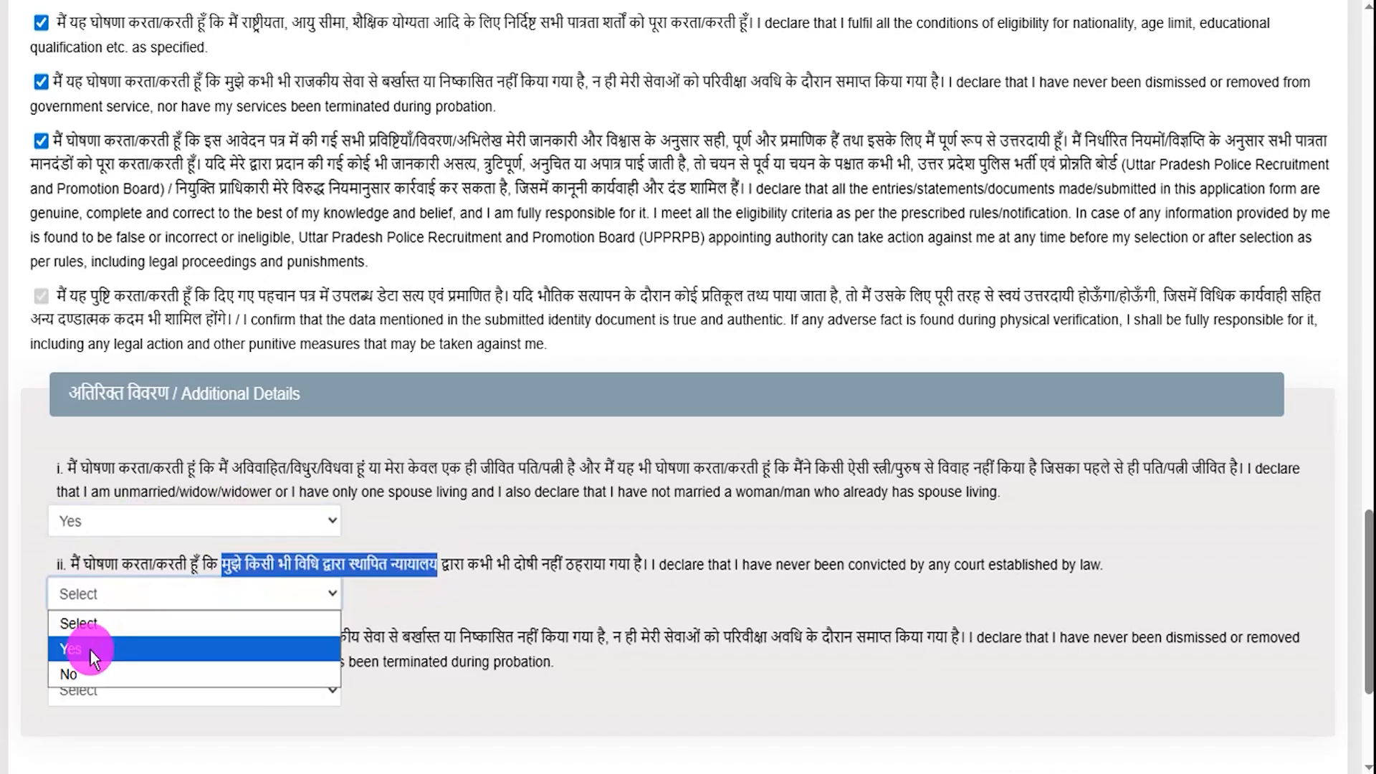
click(79, 673)
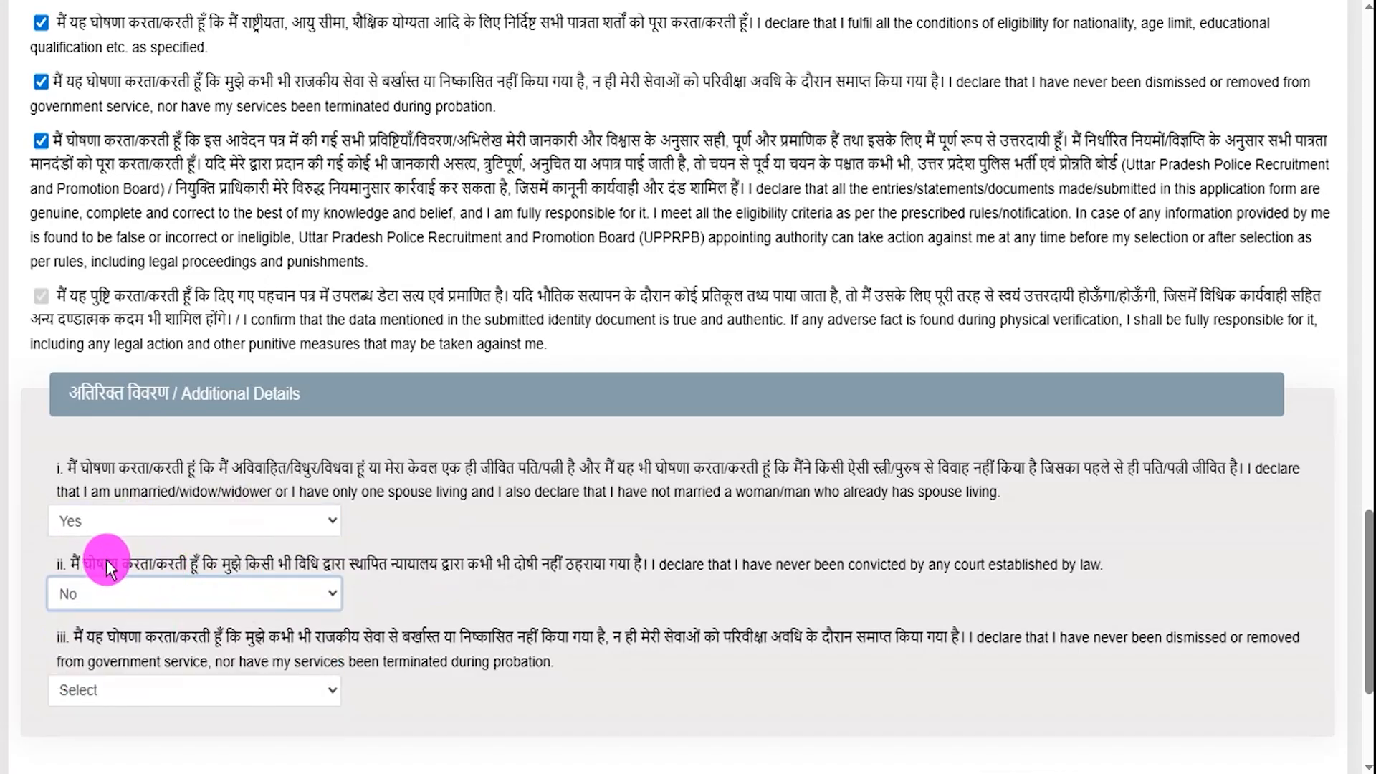
drag(106, 559, 377, 560)
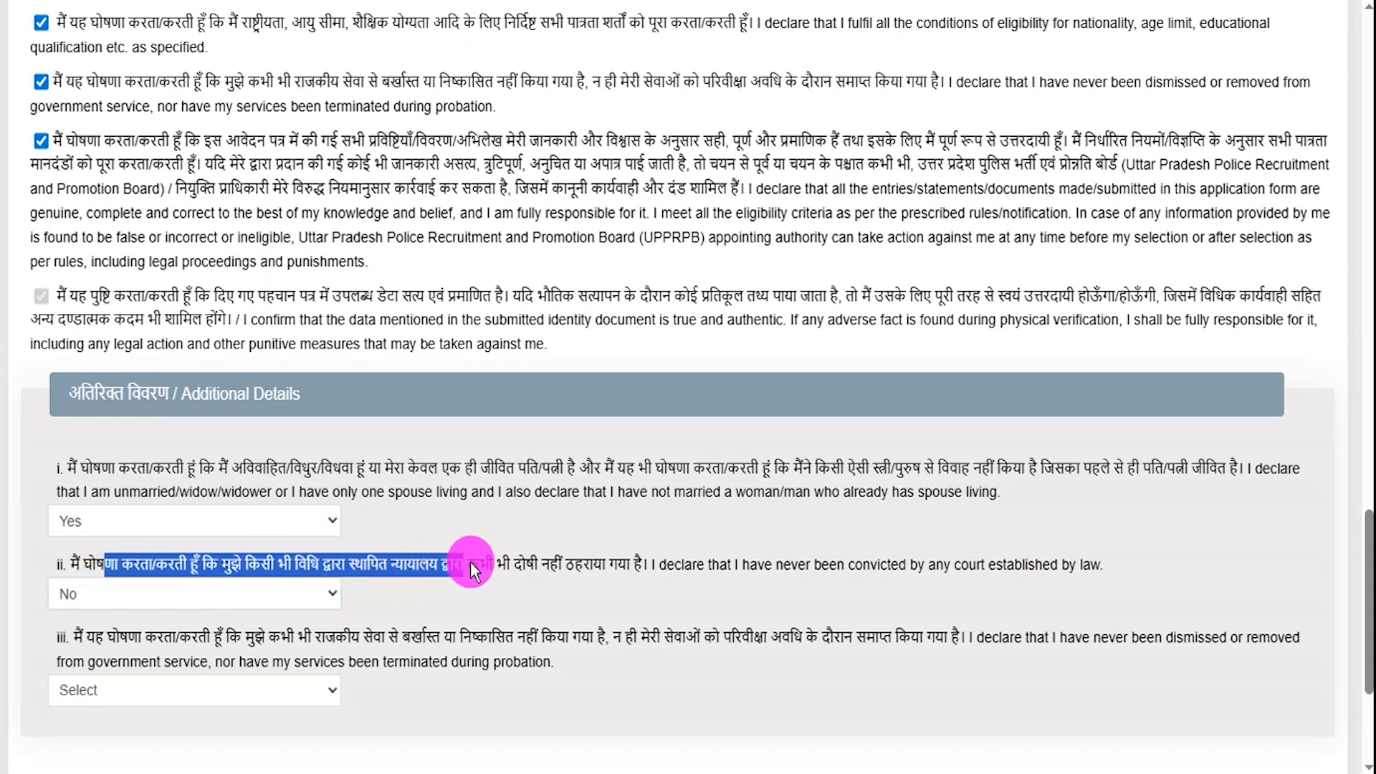
drag(515, 561, 565, 564)
click(209, 605)
click(84, 643)
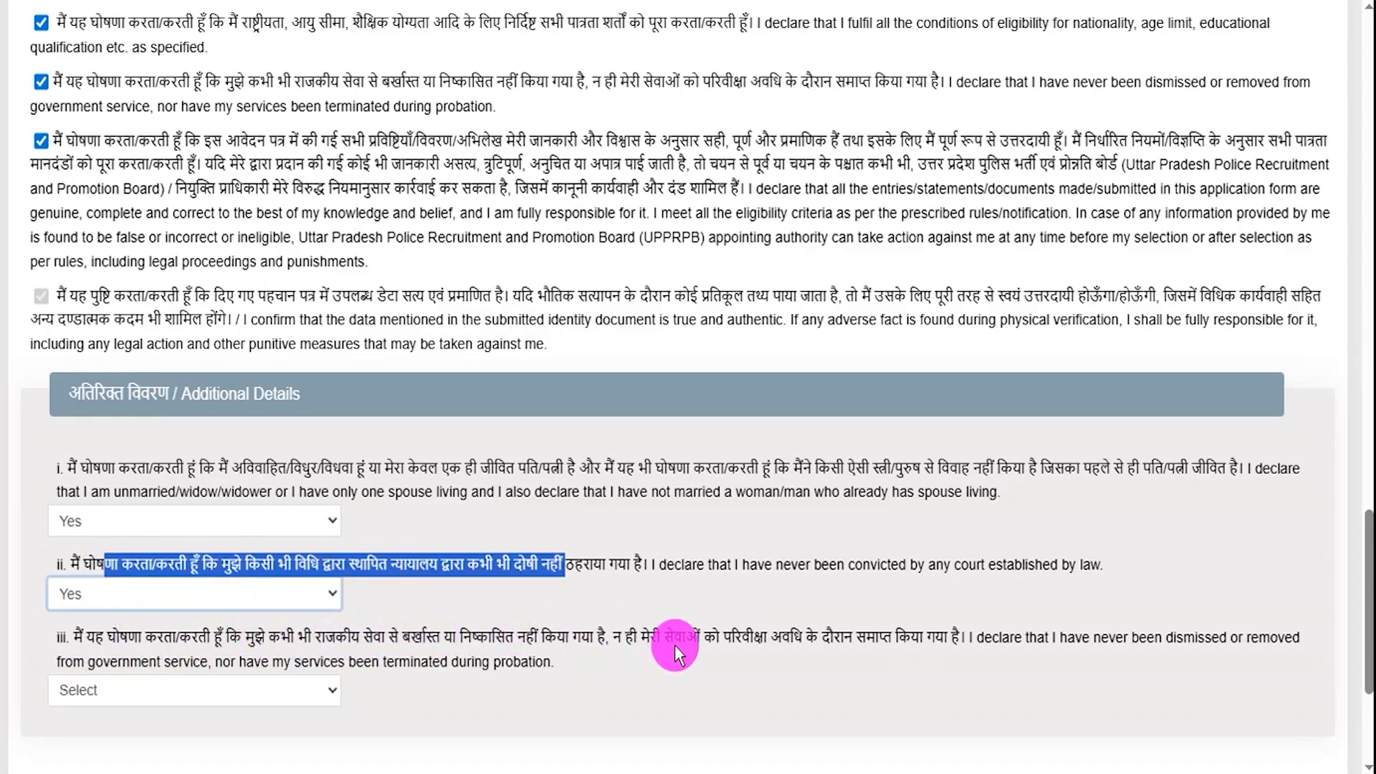
- Set question iii to Yes
click(127, 688)
click(123, 635)
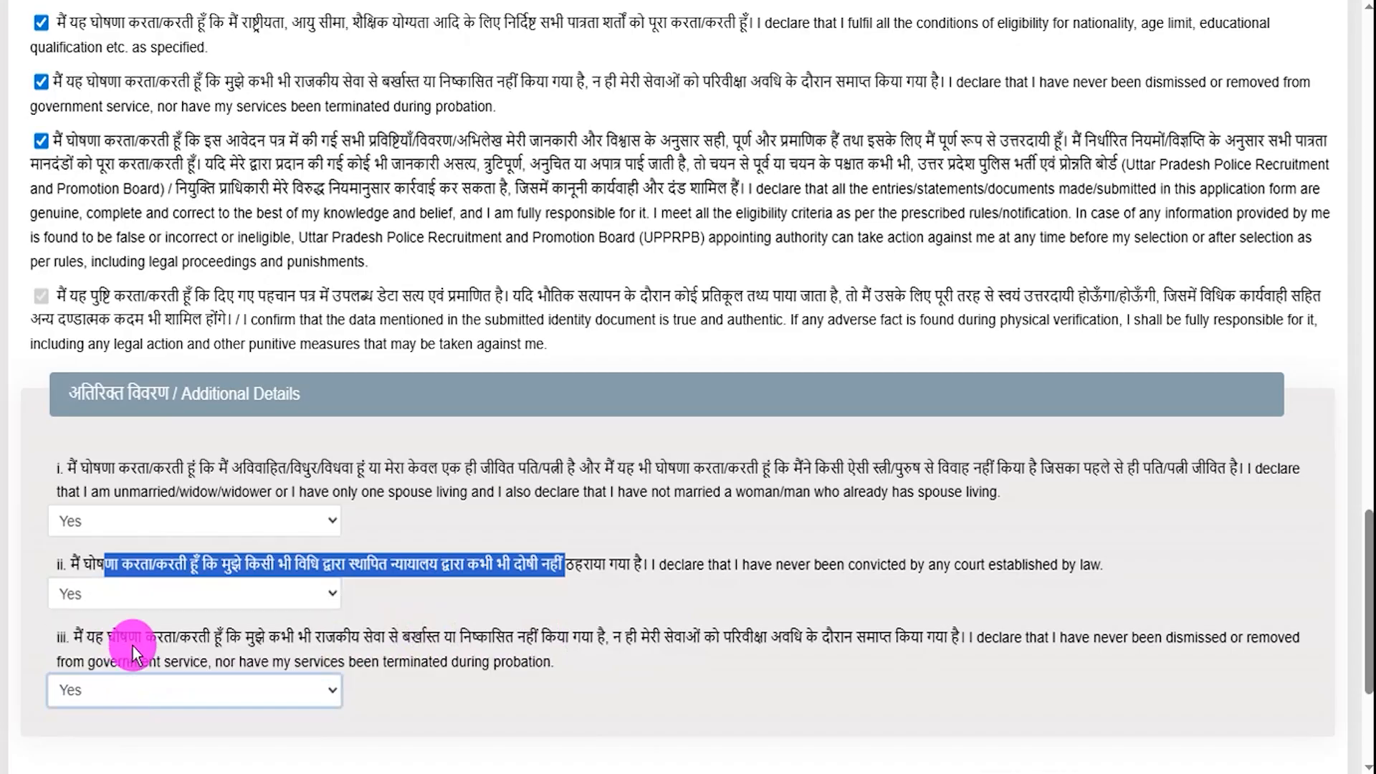
click(479, 645)
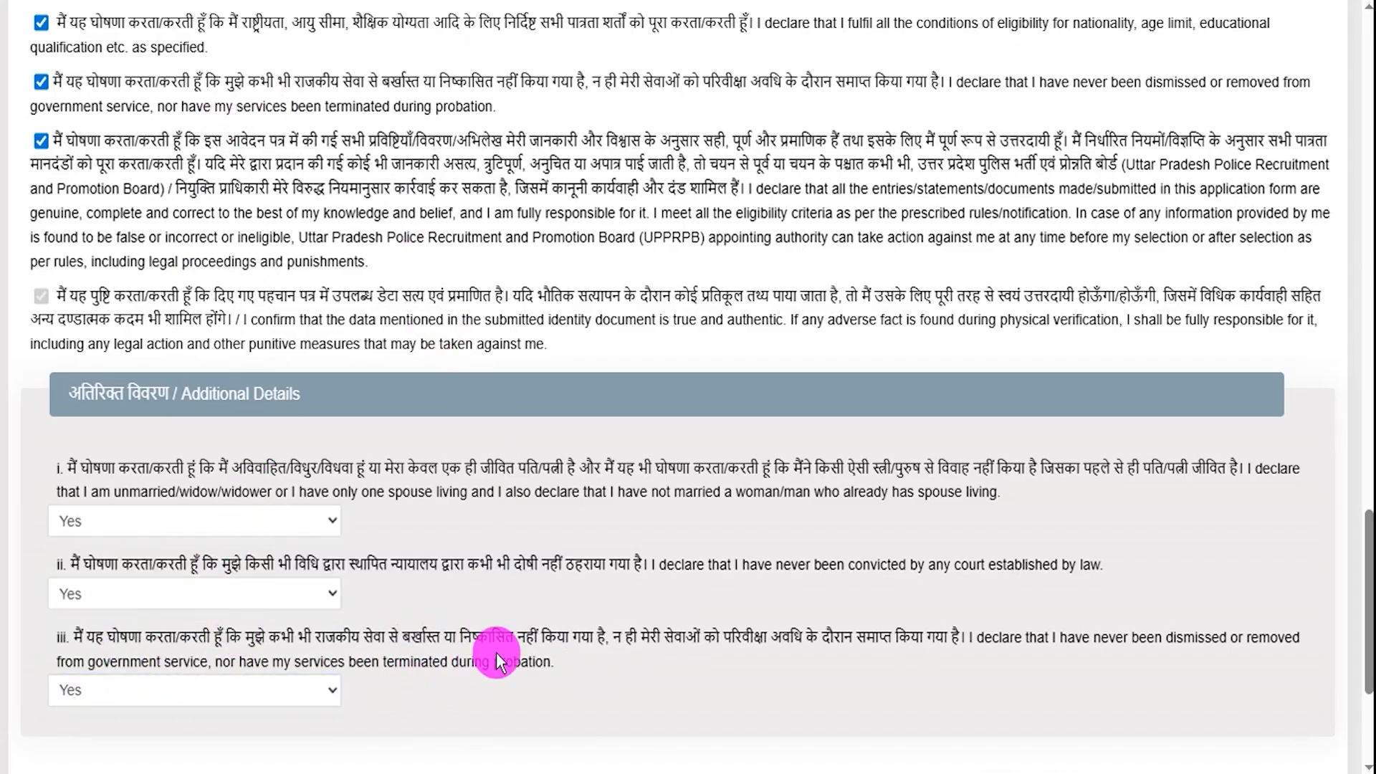
scroll(1297, 670, down, 4)
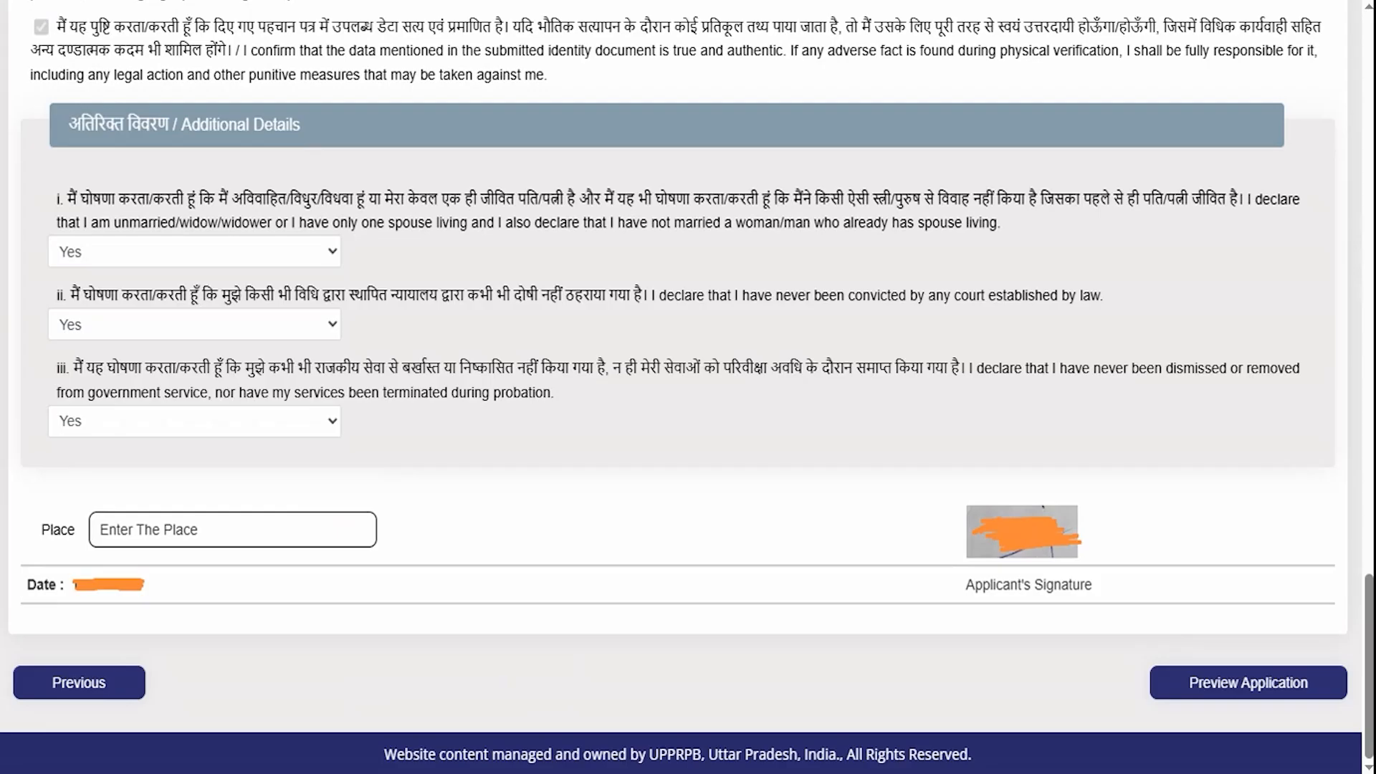
- Open the preview of the whole application
click(353, 532)
drag(742, 676, 1057, 679)
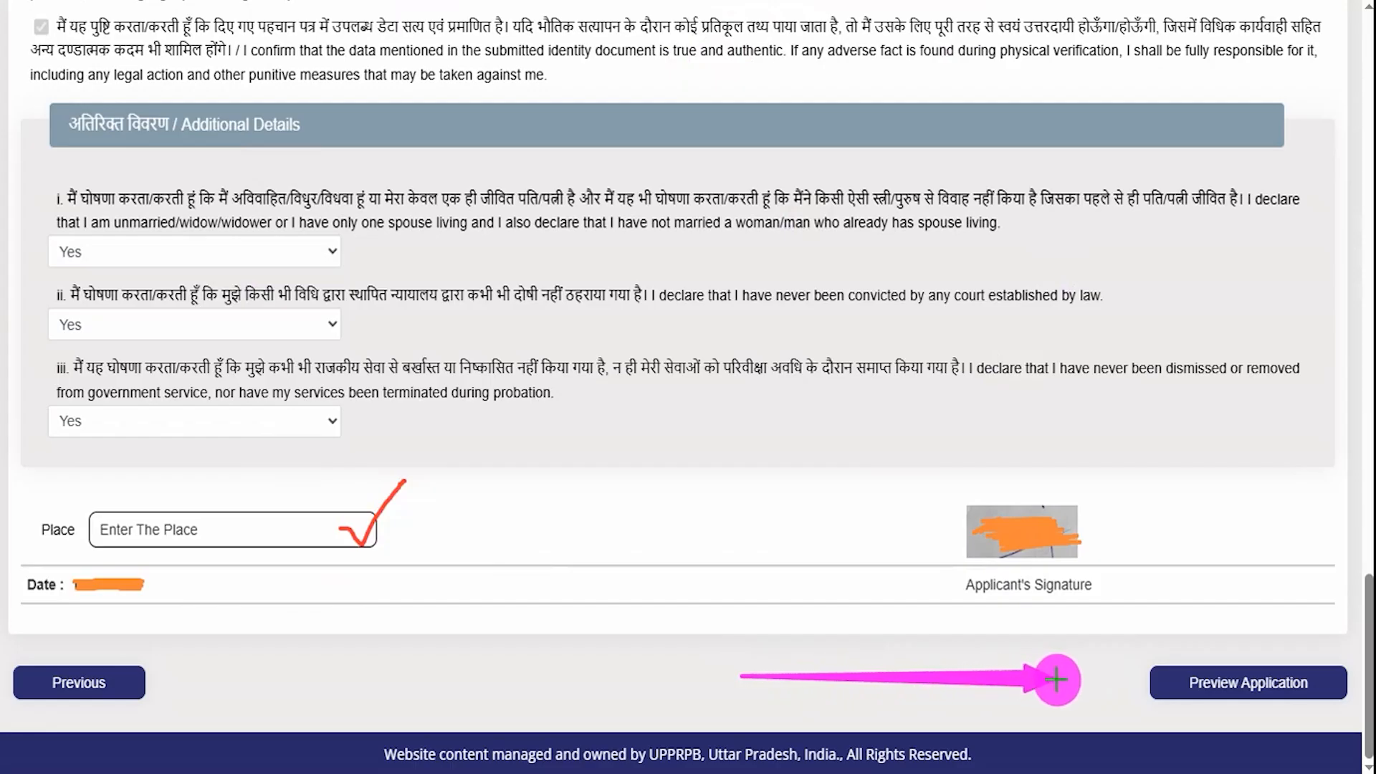
click(1155, 680)
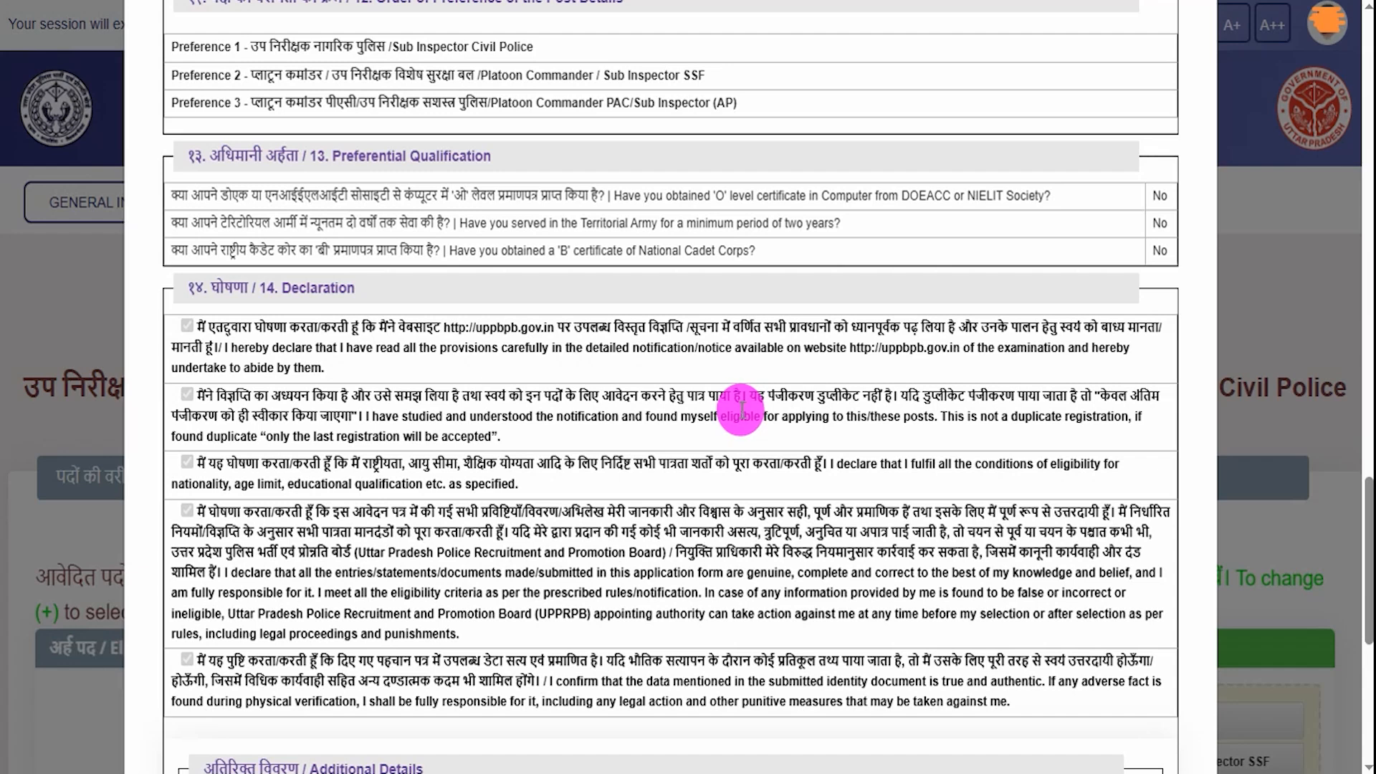
- Tick the re-checked-details confirmation and submit the previewed application
scroll(741, 408, down, 2)
scroll(738, 409, down, 6)
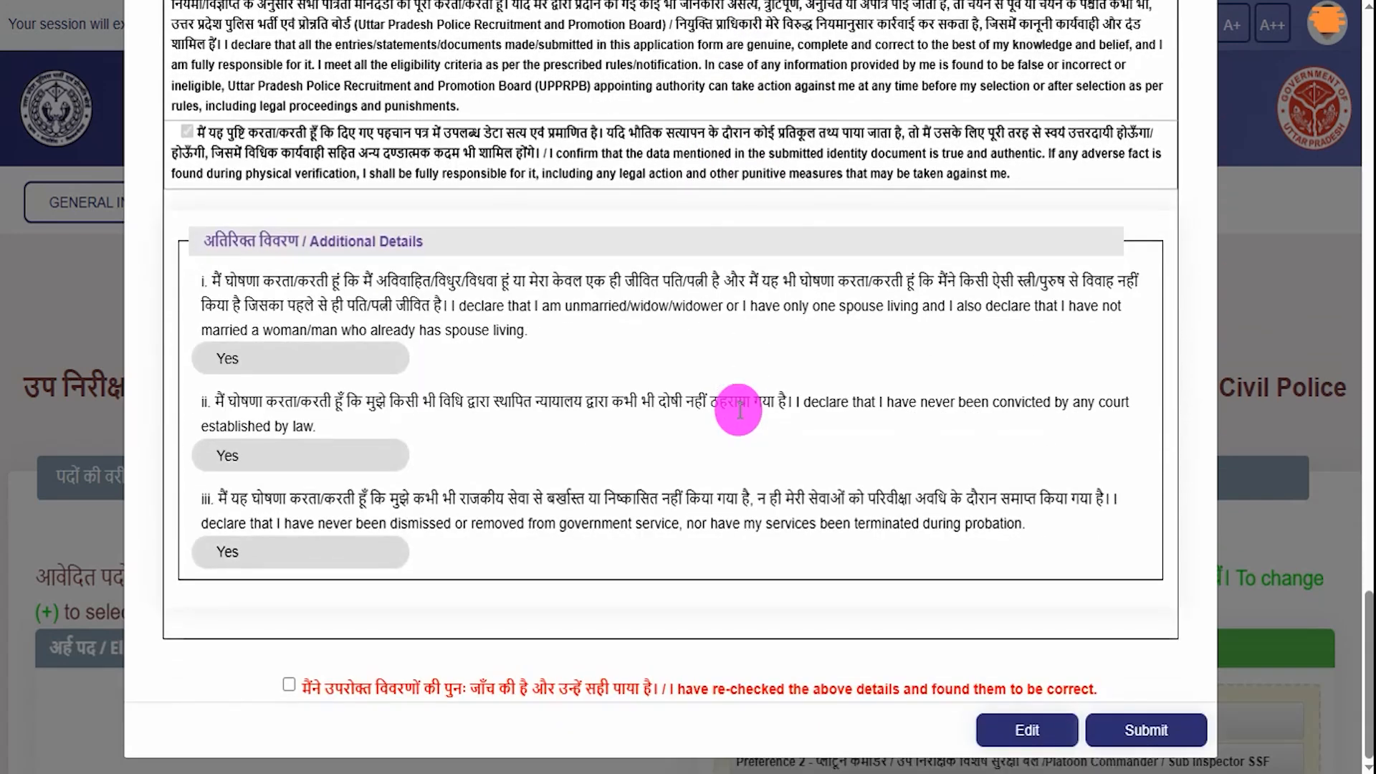
click(290, 687)
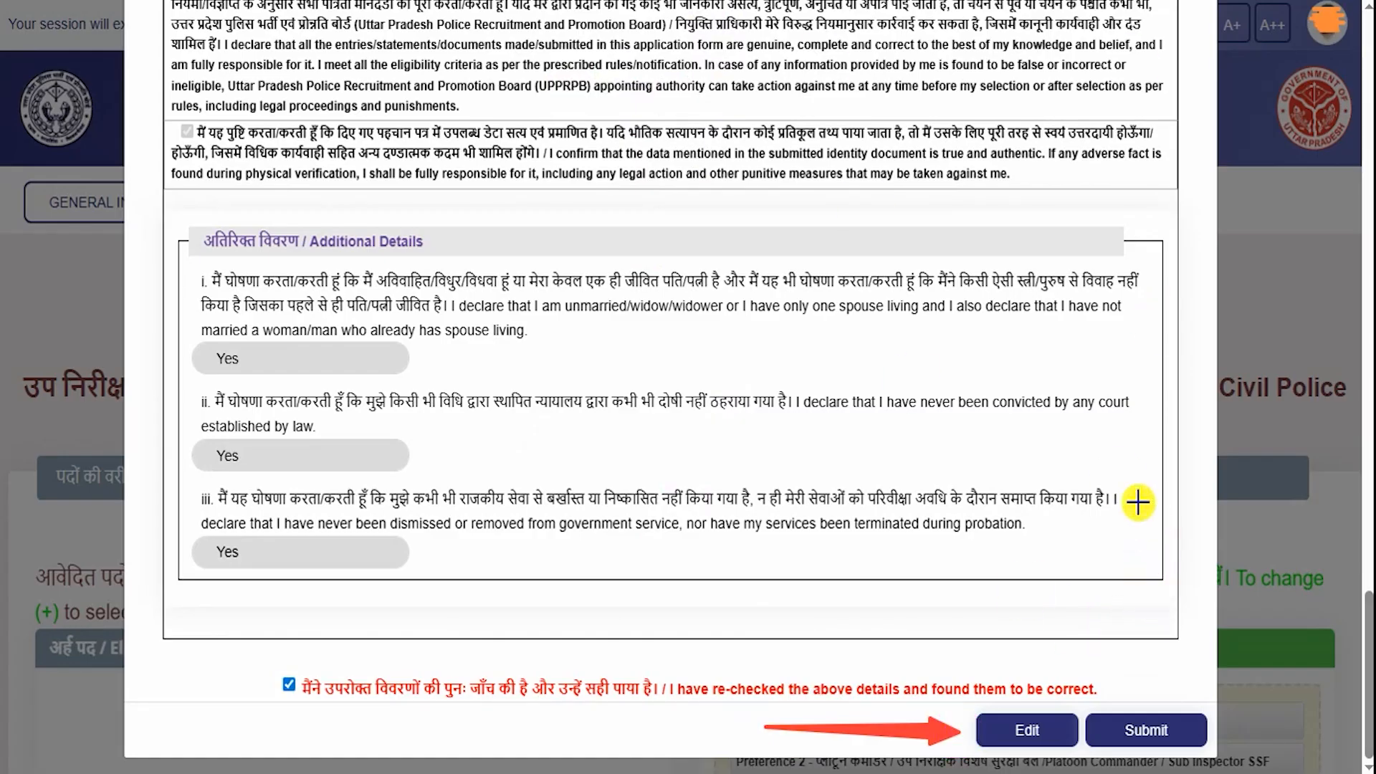
click(1144, 730)
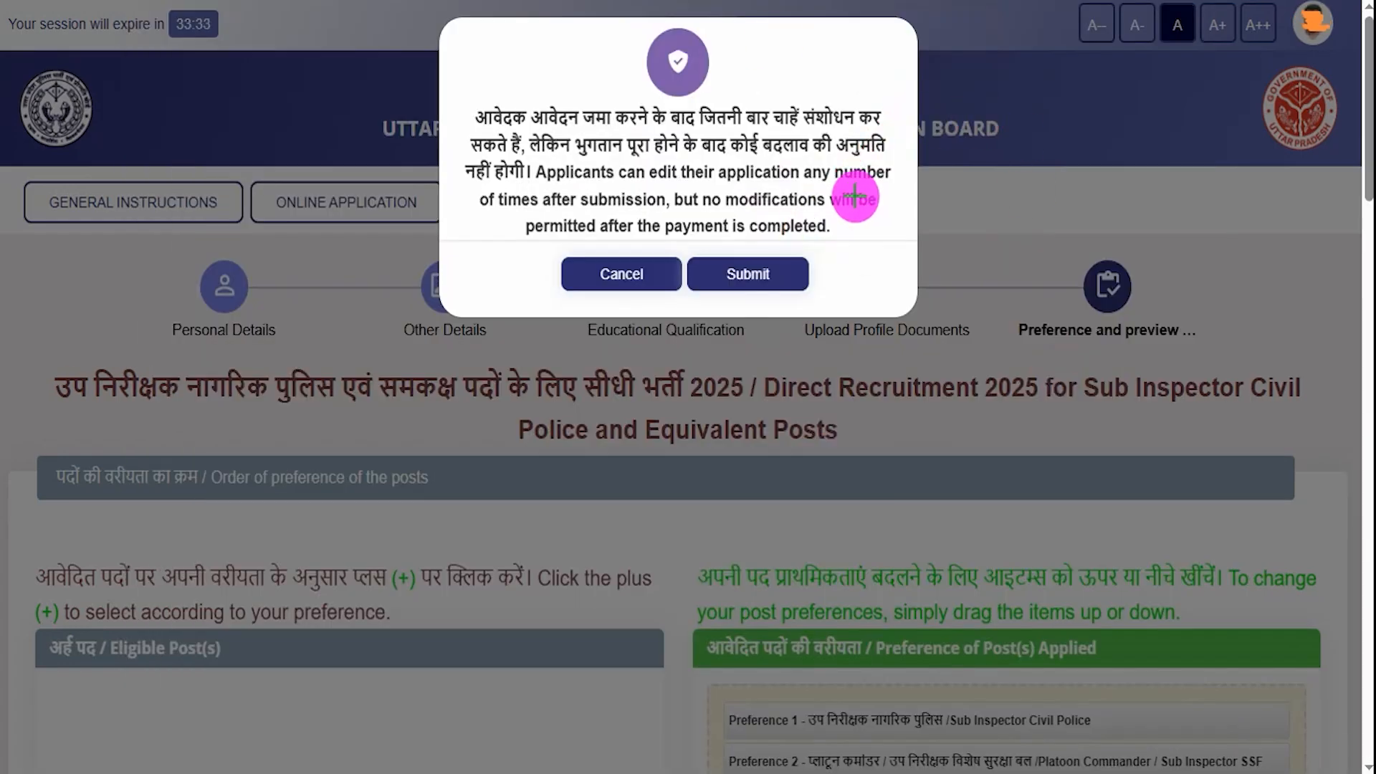
- Confirm submission, then choose SBIePay to pay the ₹500.00 fee and accept the terms
drag(885, 78, 808, 222)
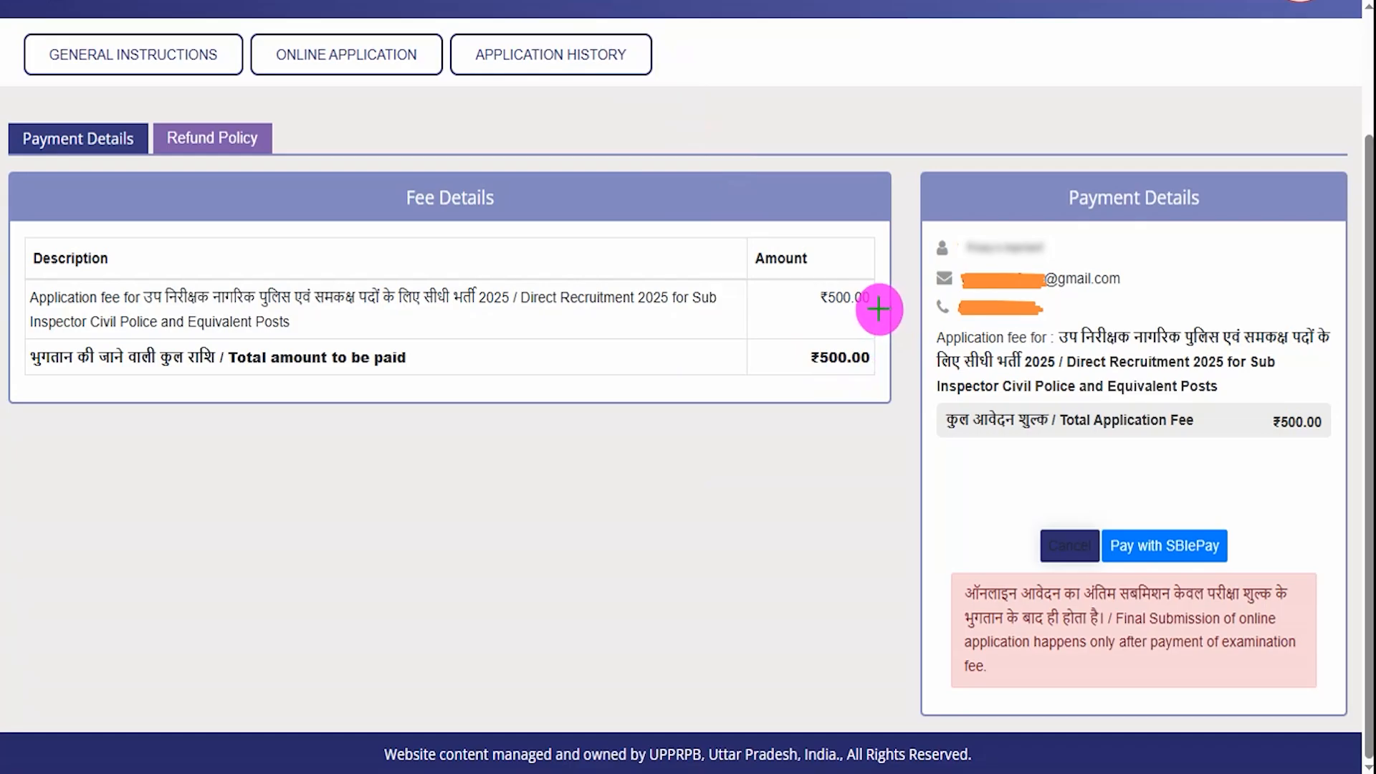
drag(879, 303, 905, 270)
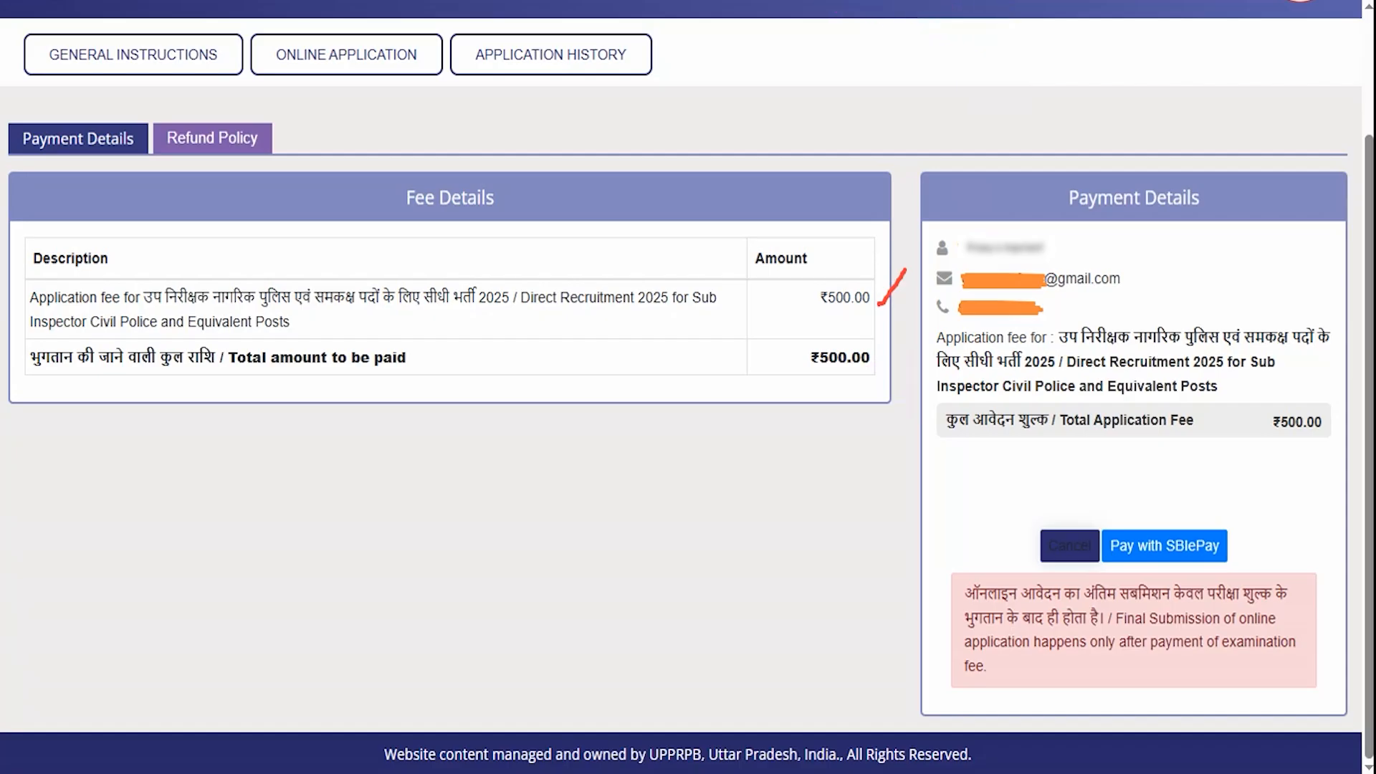
drag(1264, 333, 1222, 467)
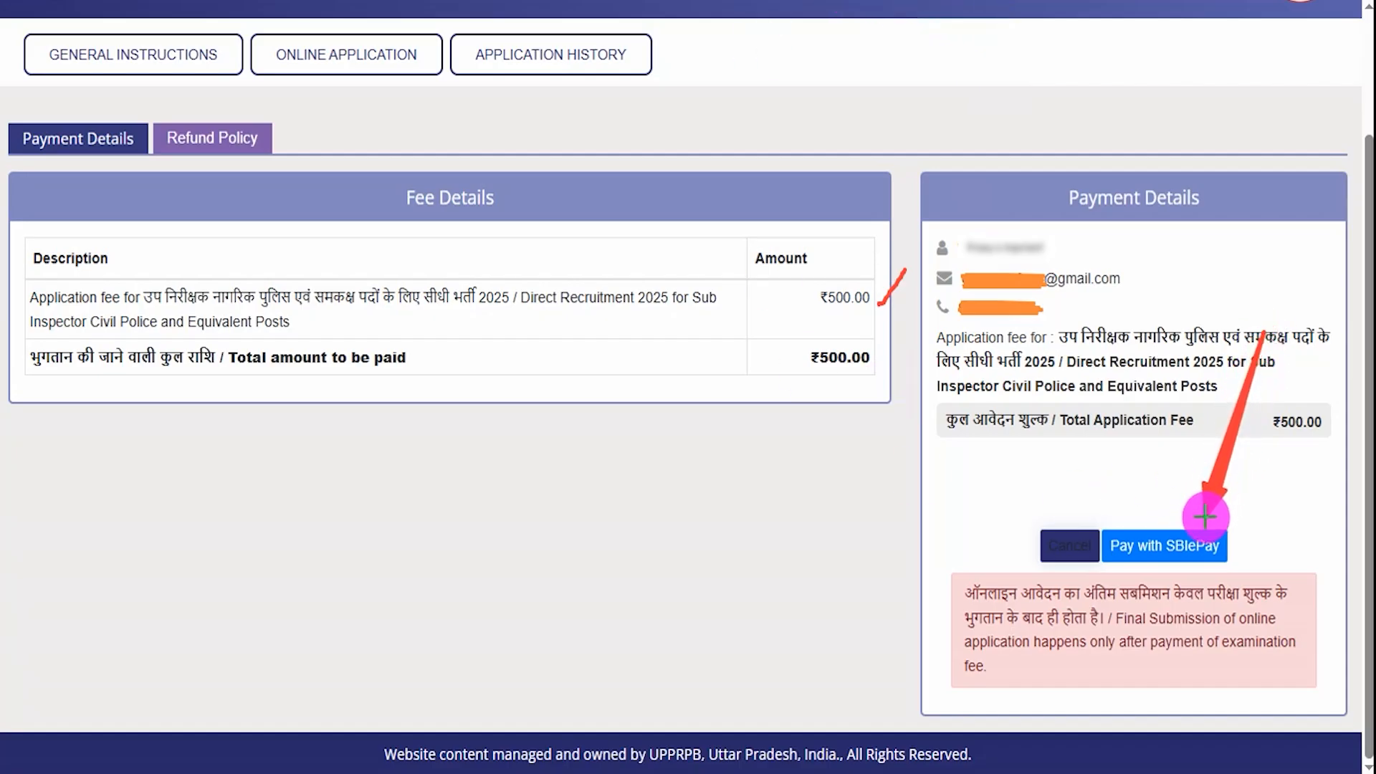
click(1212, 543)
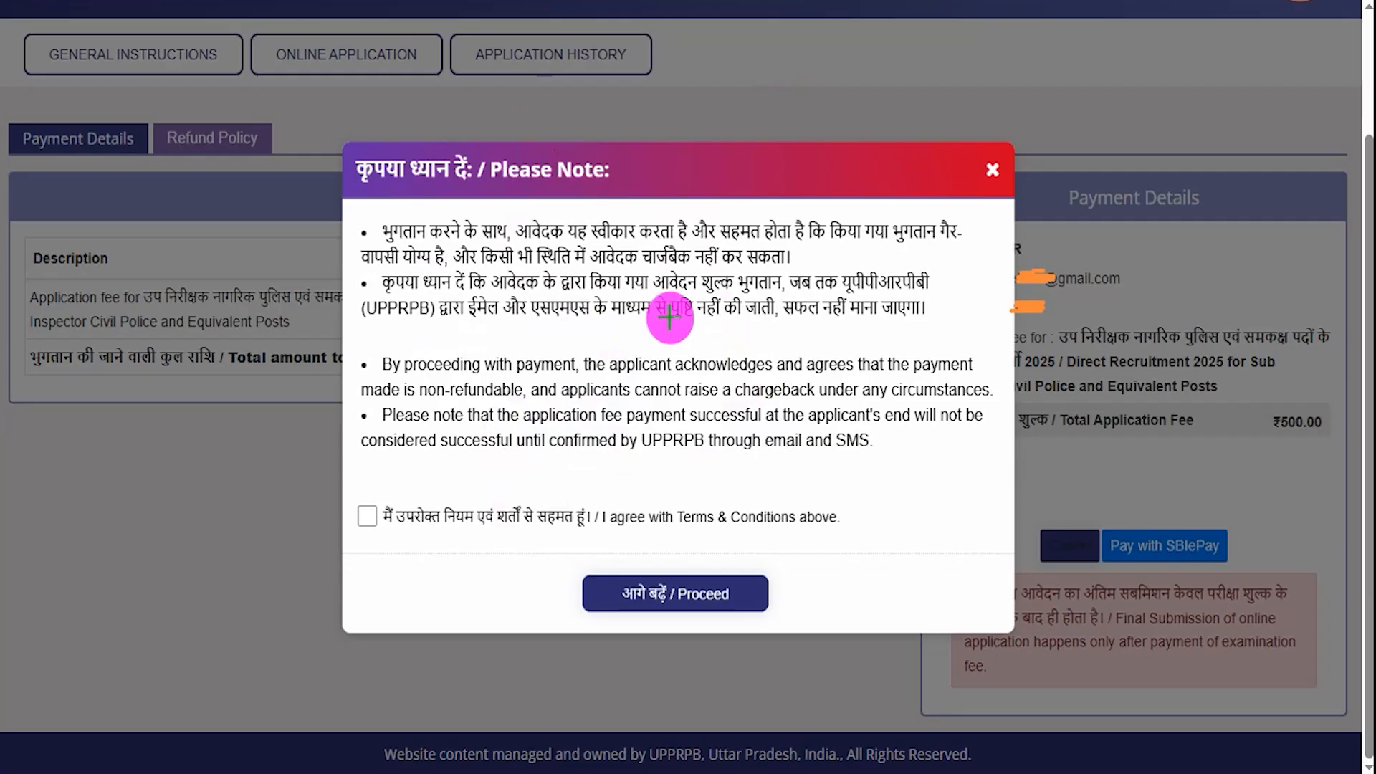
drag(369, 516, 413, 490)
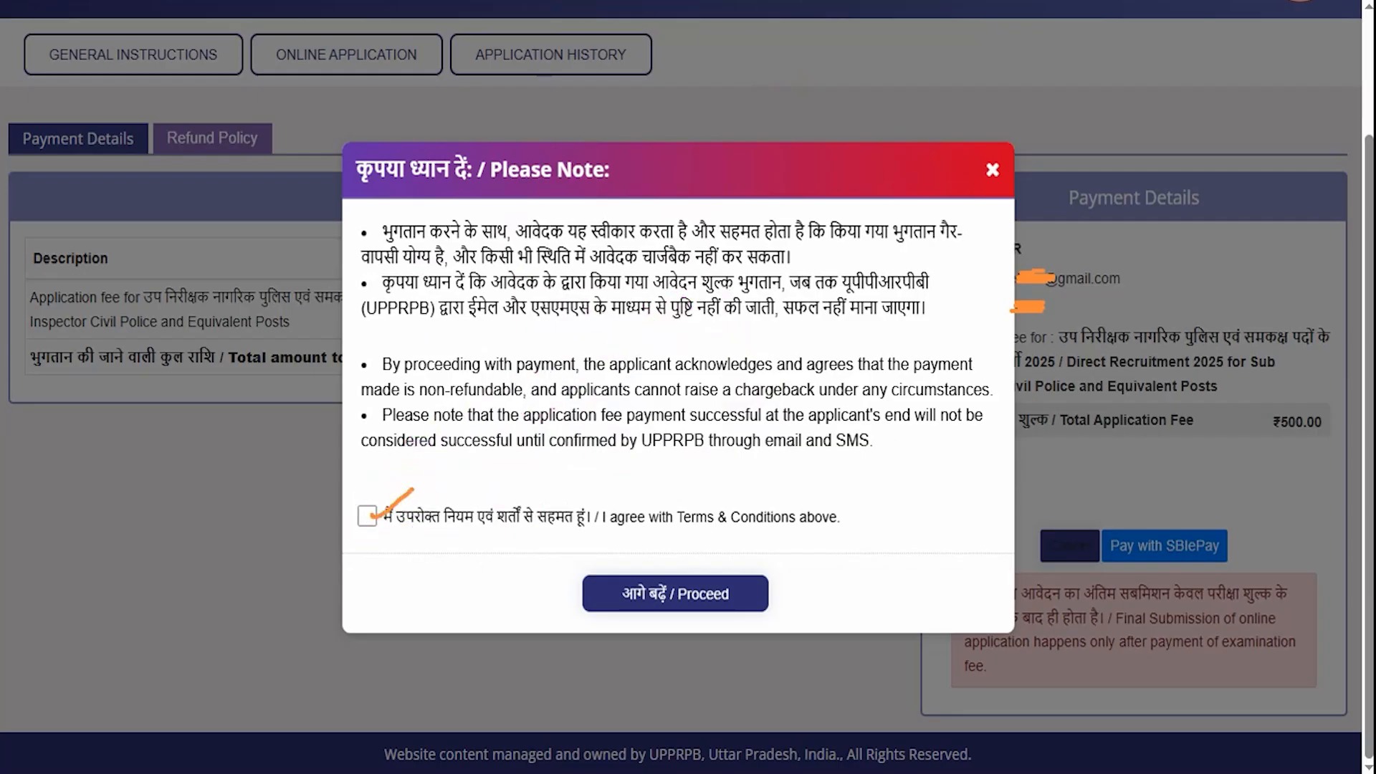
mouse_move(966, 466)
mouse_down()
mouse_move(927, 500)
mouse_move(912, 562)
mouse_move(881, 577)
mouse_up()
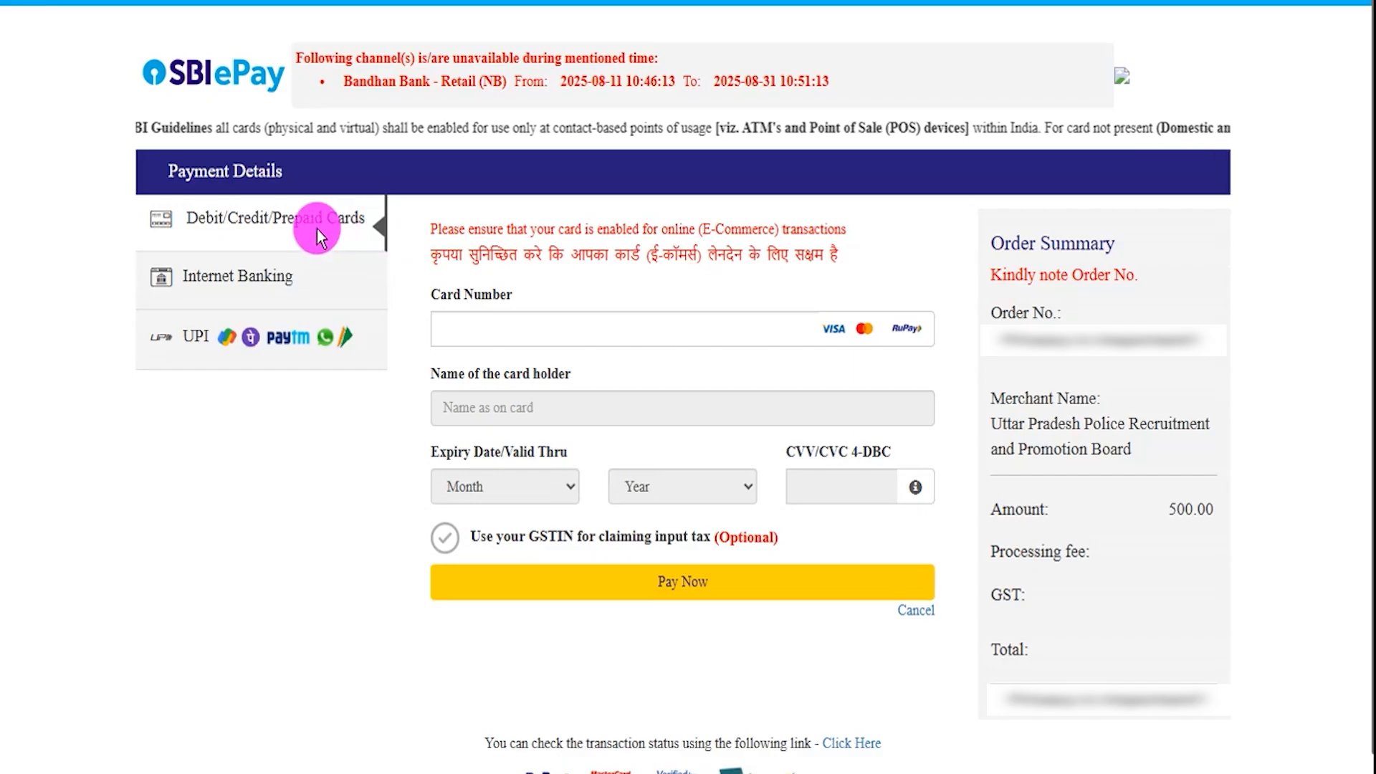
- Switch to UPI, select UPI QR instead of UPI ID, and start the 500.00 INR payment
click(275, 261)
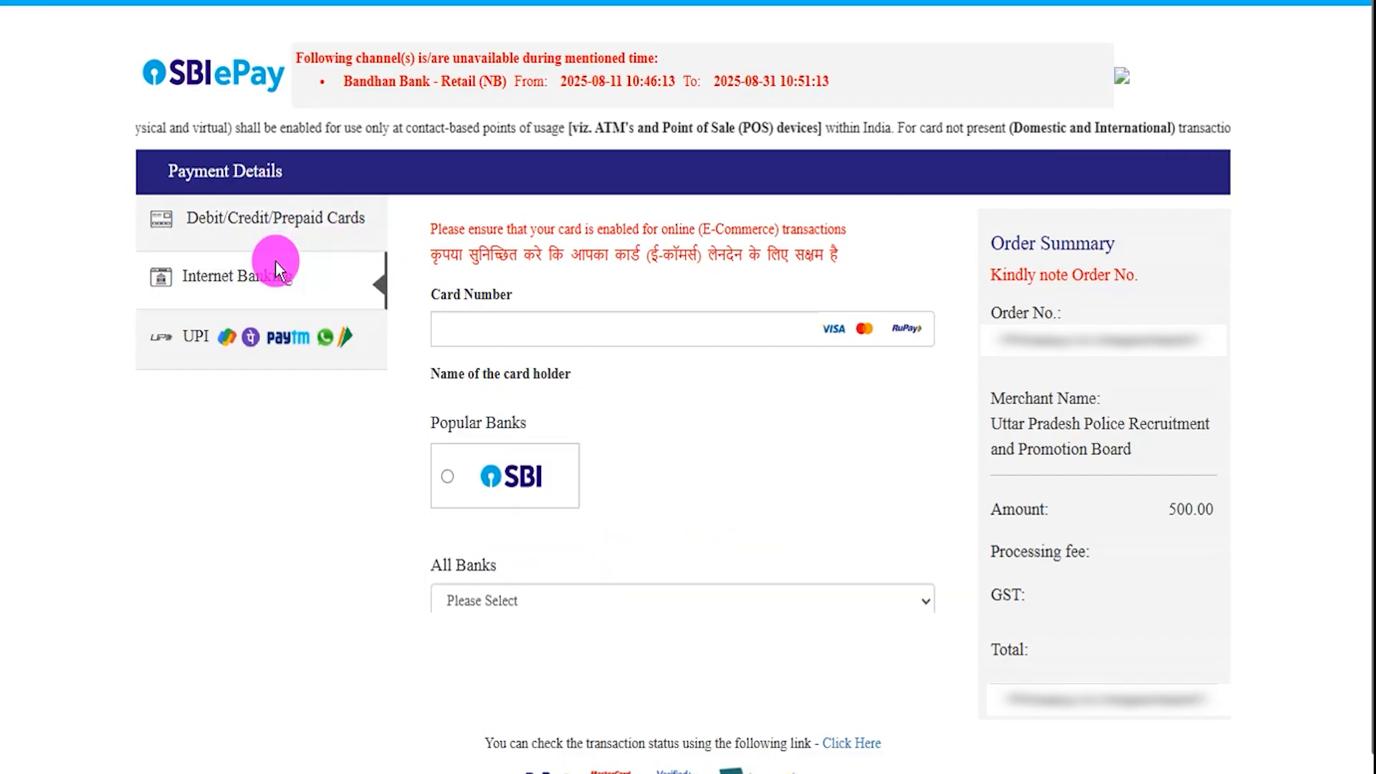
click(203, 337)
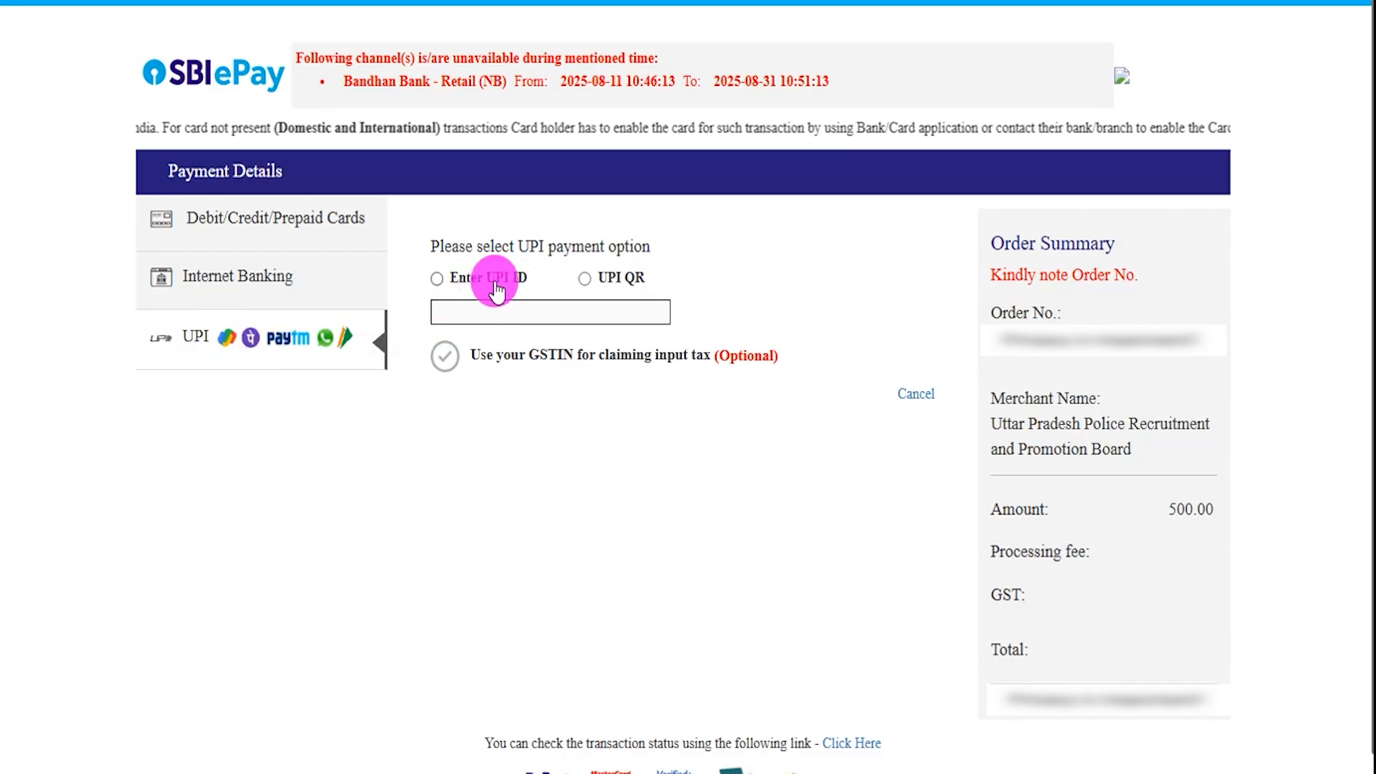
click(437, 278)
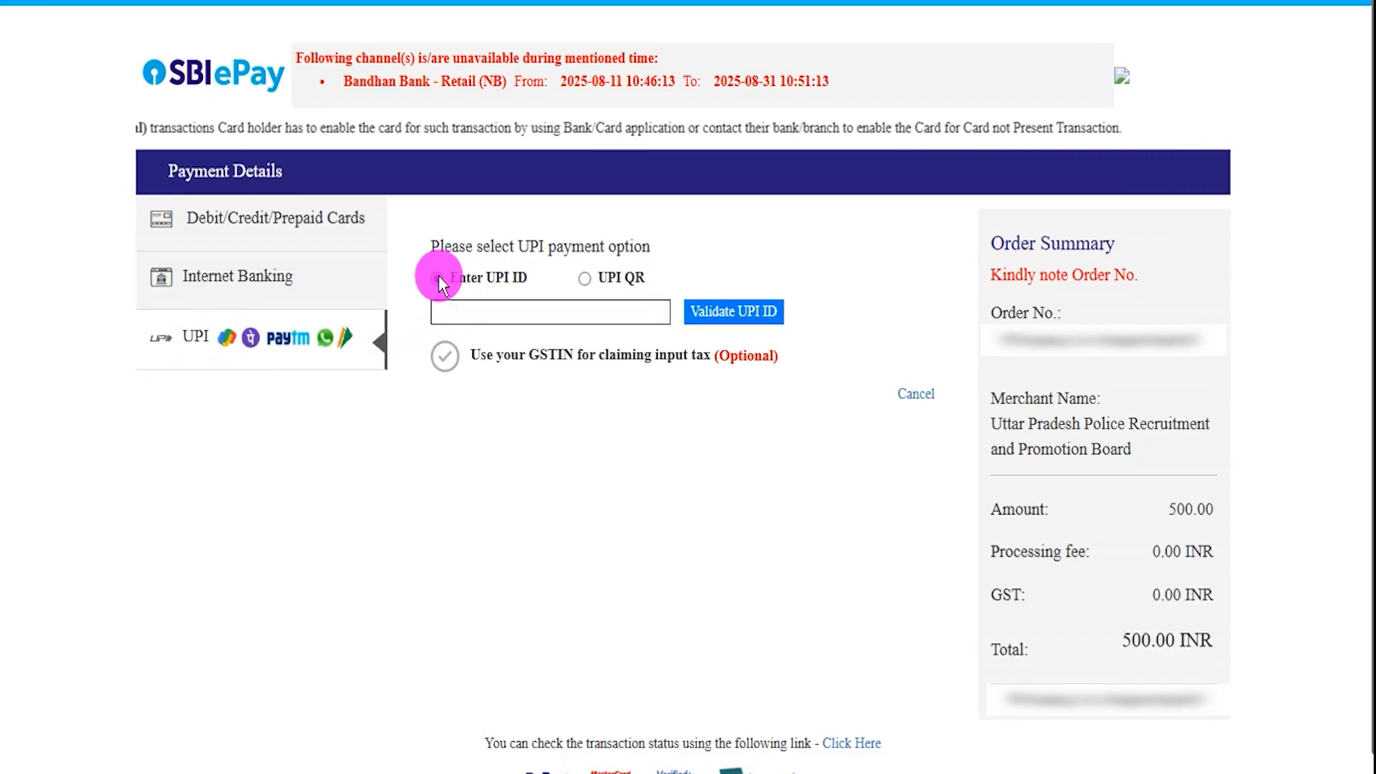
drag(584, 313, 628, 283)
drag(782, 310, 838, 260)
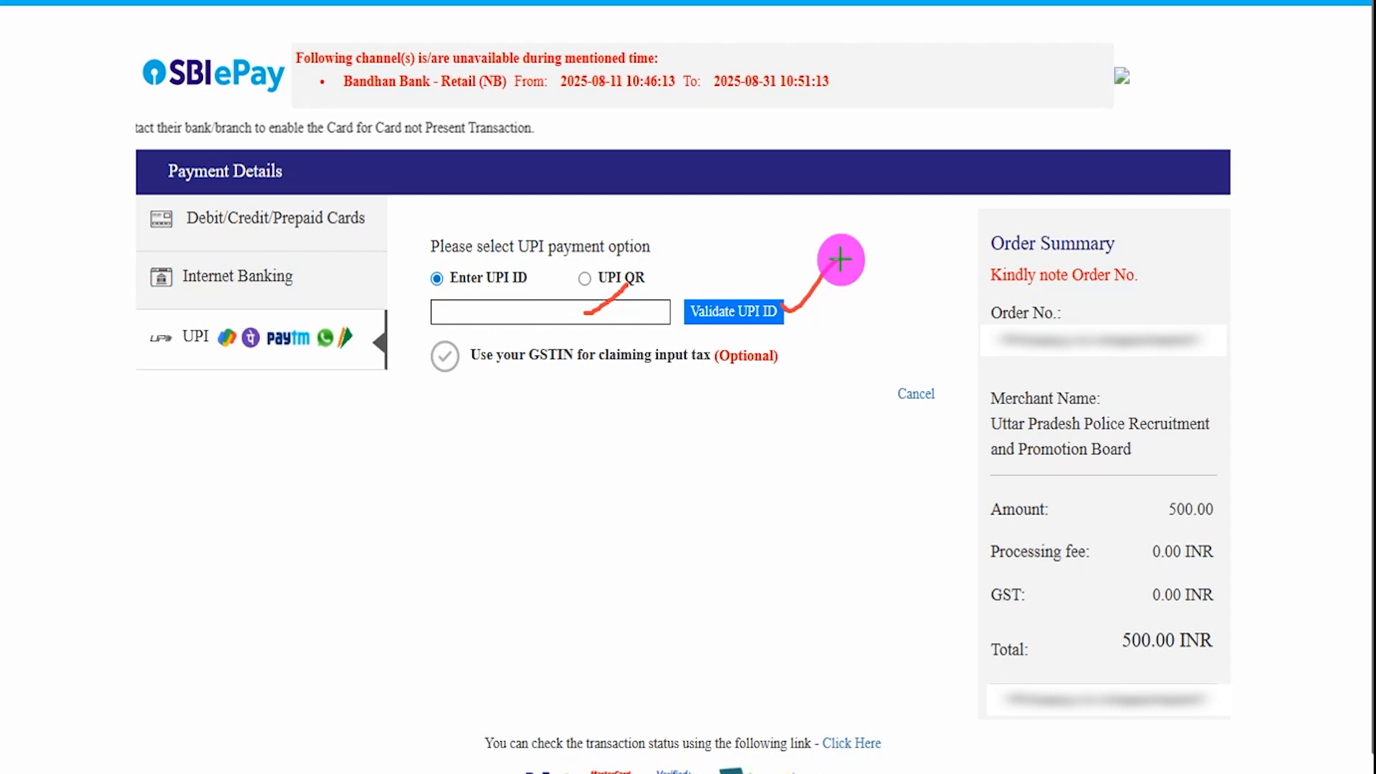
click(860, 2)
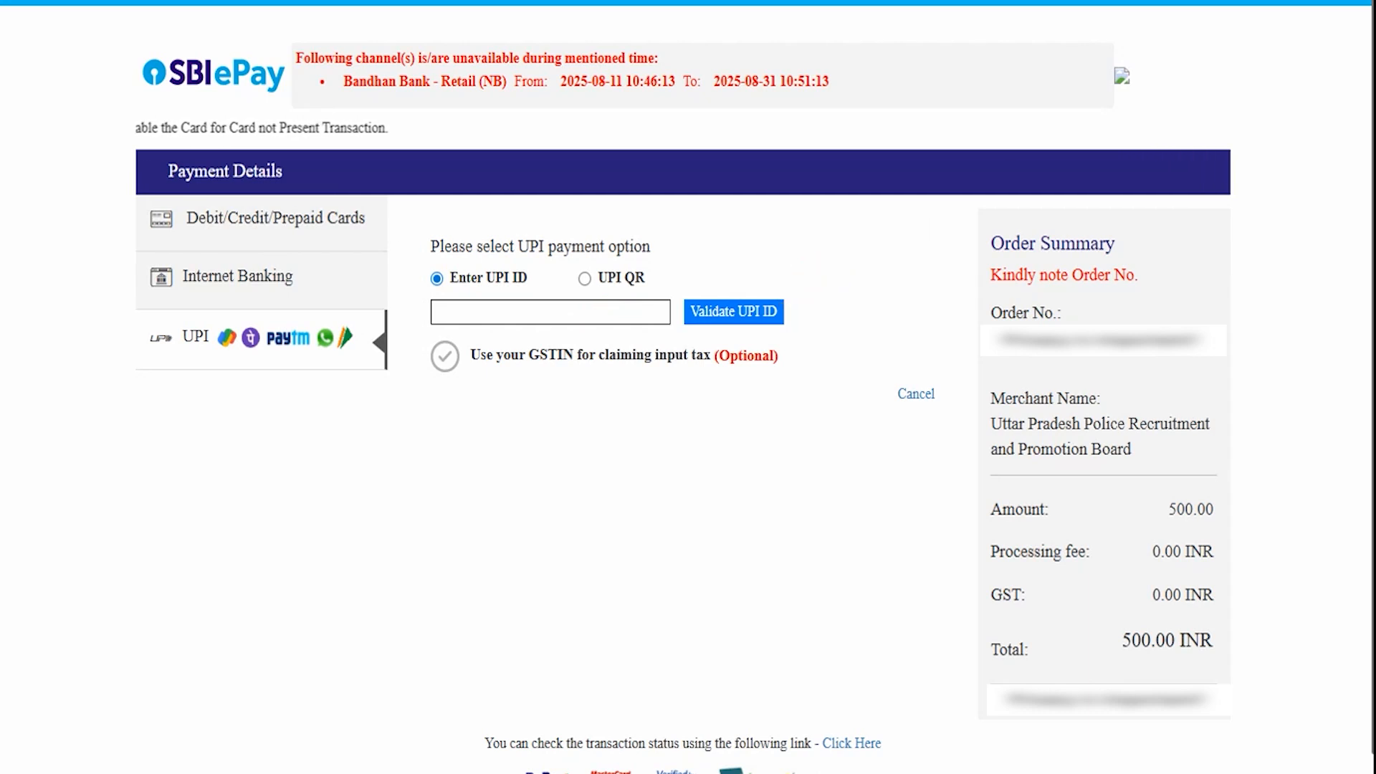
click(583, 282)
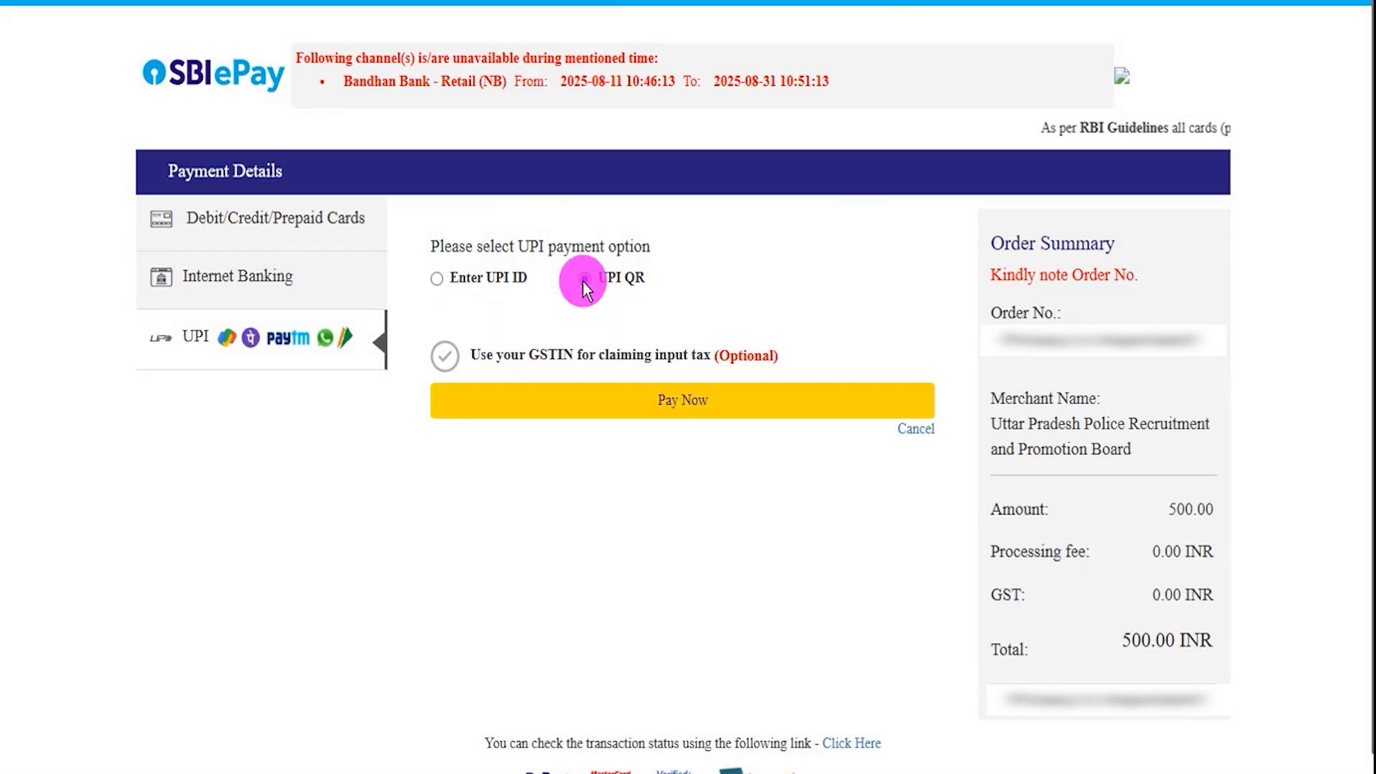
click(670, 405)
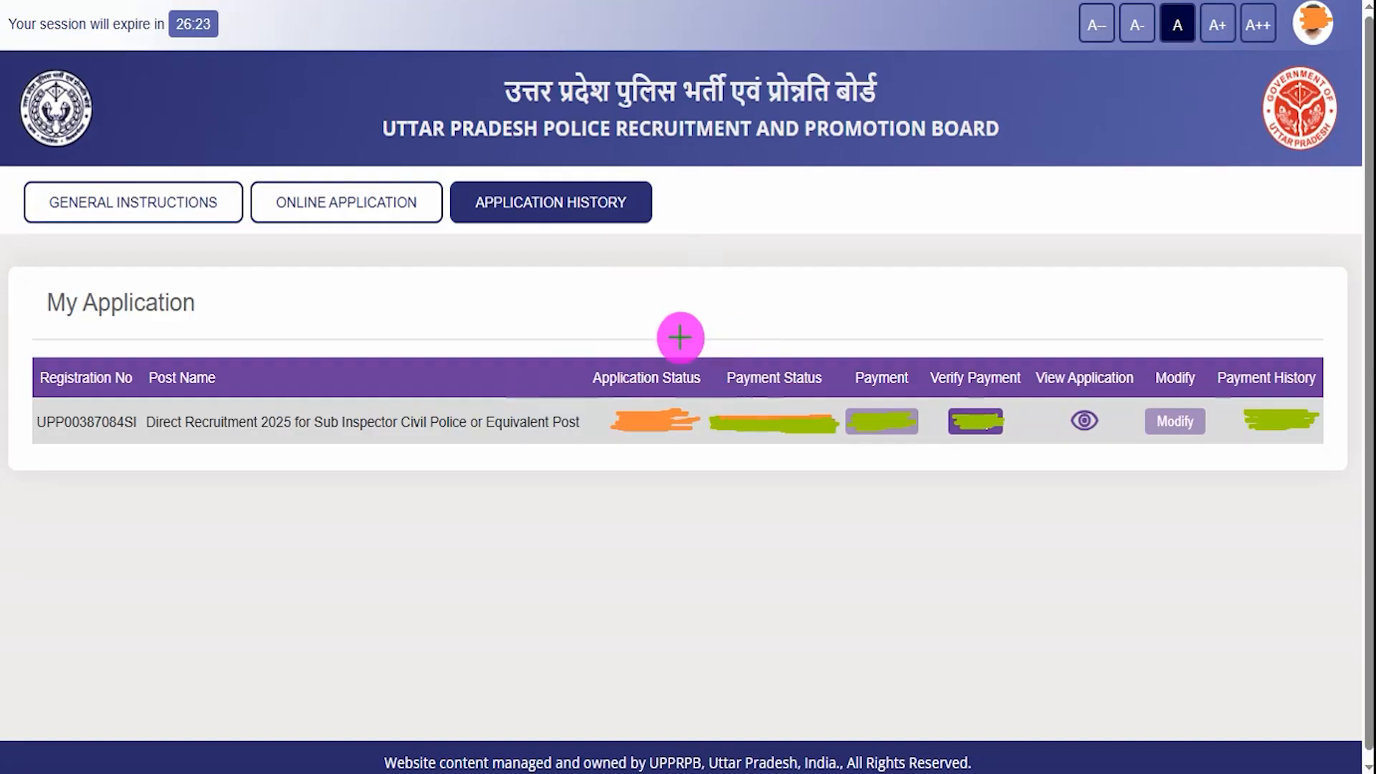
- Point out the Sub Inspector application row, its Application Status column and the view link
drag(568, 307, 648, 240)
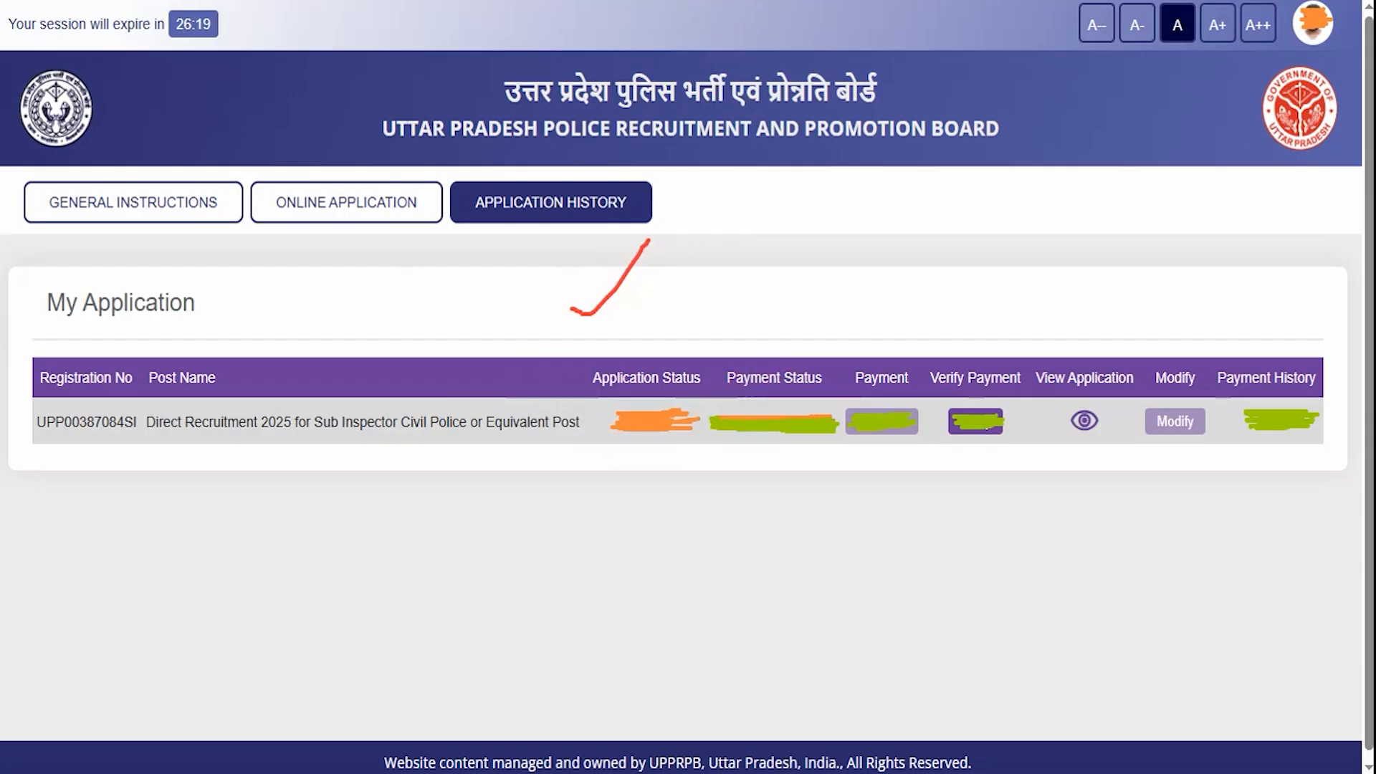
mouse_move(570, 350)
mouse_down()
mouse_move(688, 376)
mouse_move(703, 390)
mouse_move(707, 464)
mouse_up()
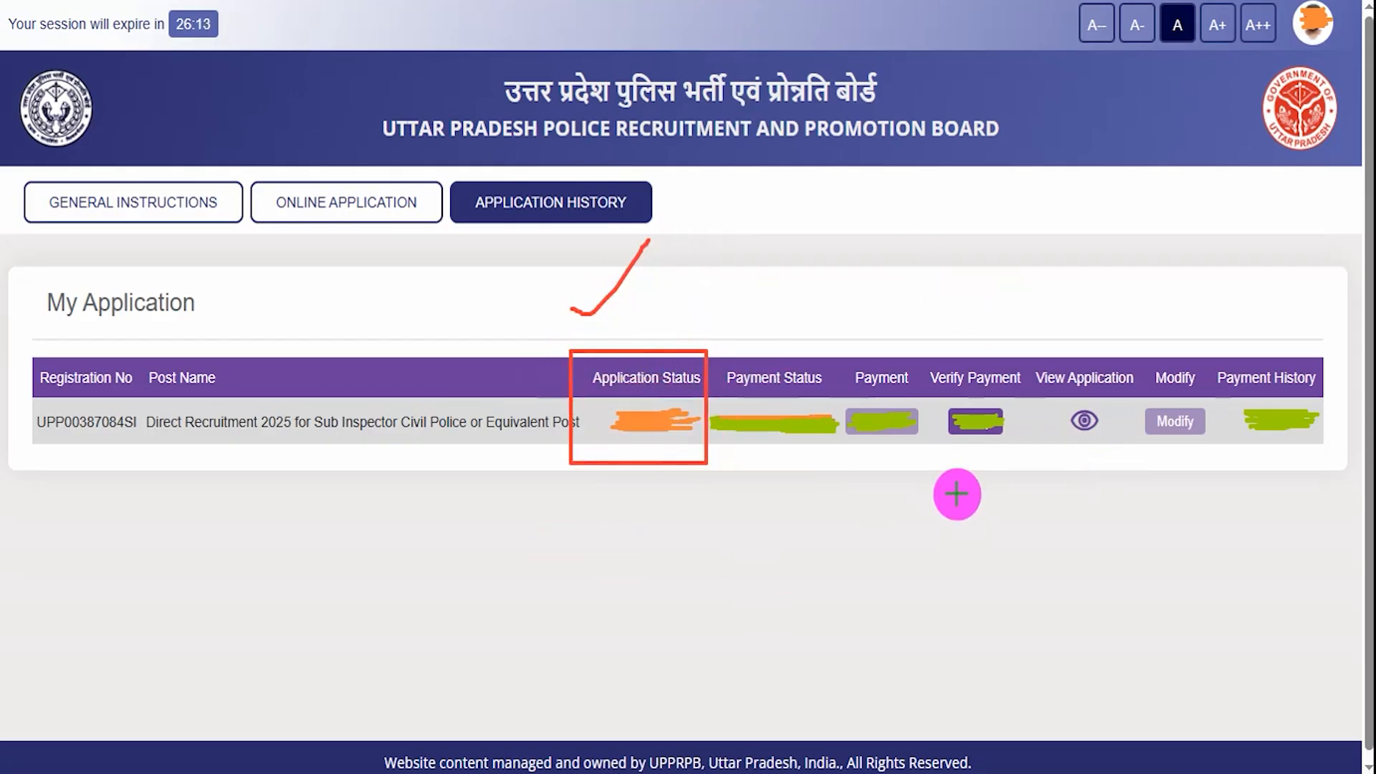
mouse_move(1051, 395)
mouse_down()
mouse_move(1090, 408)
mouse_move(1116, 449)
mouse_up()
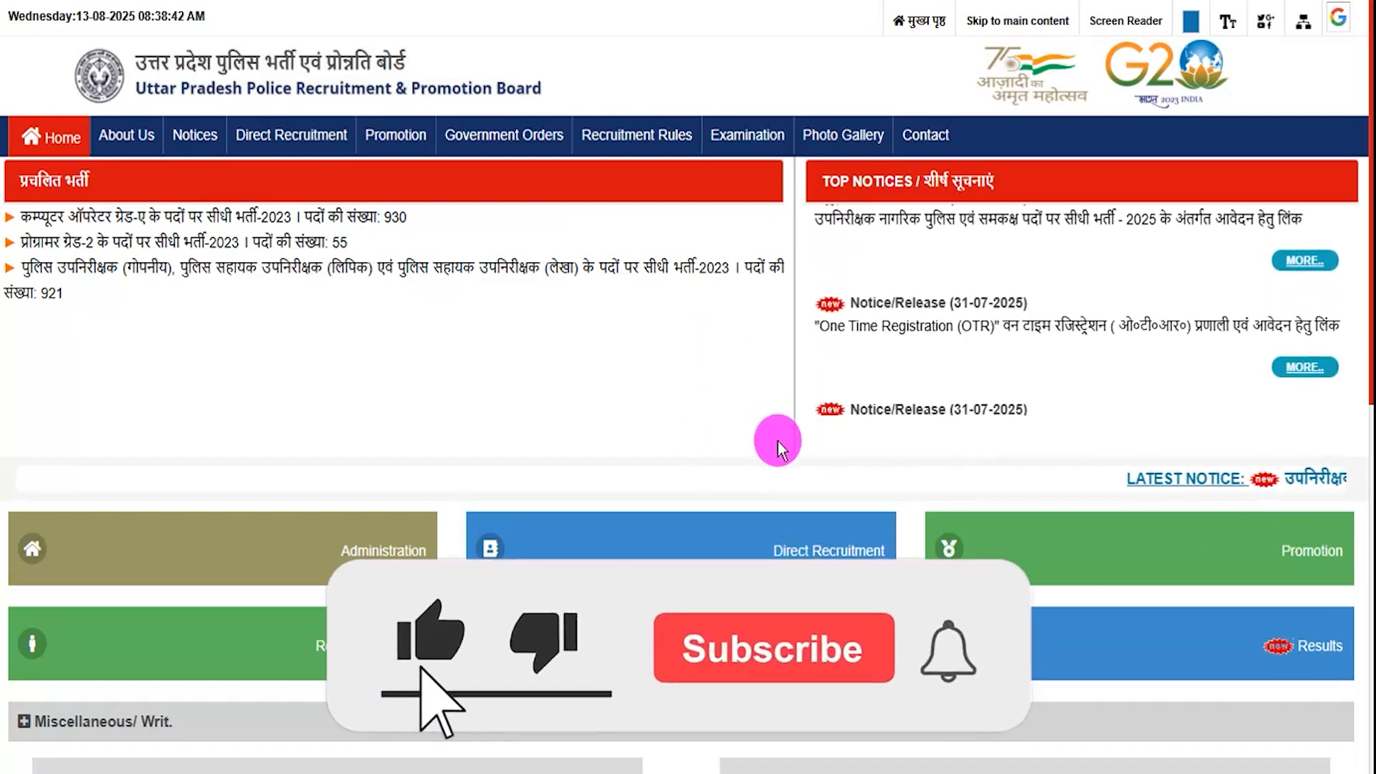
scroll(776, 441, down, 10)
scroll(778, 440, up, 10)
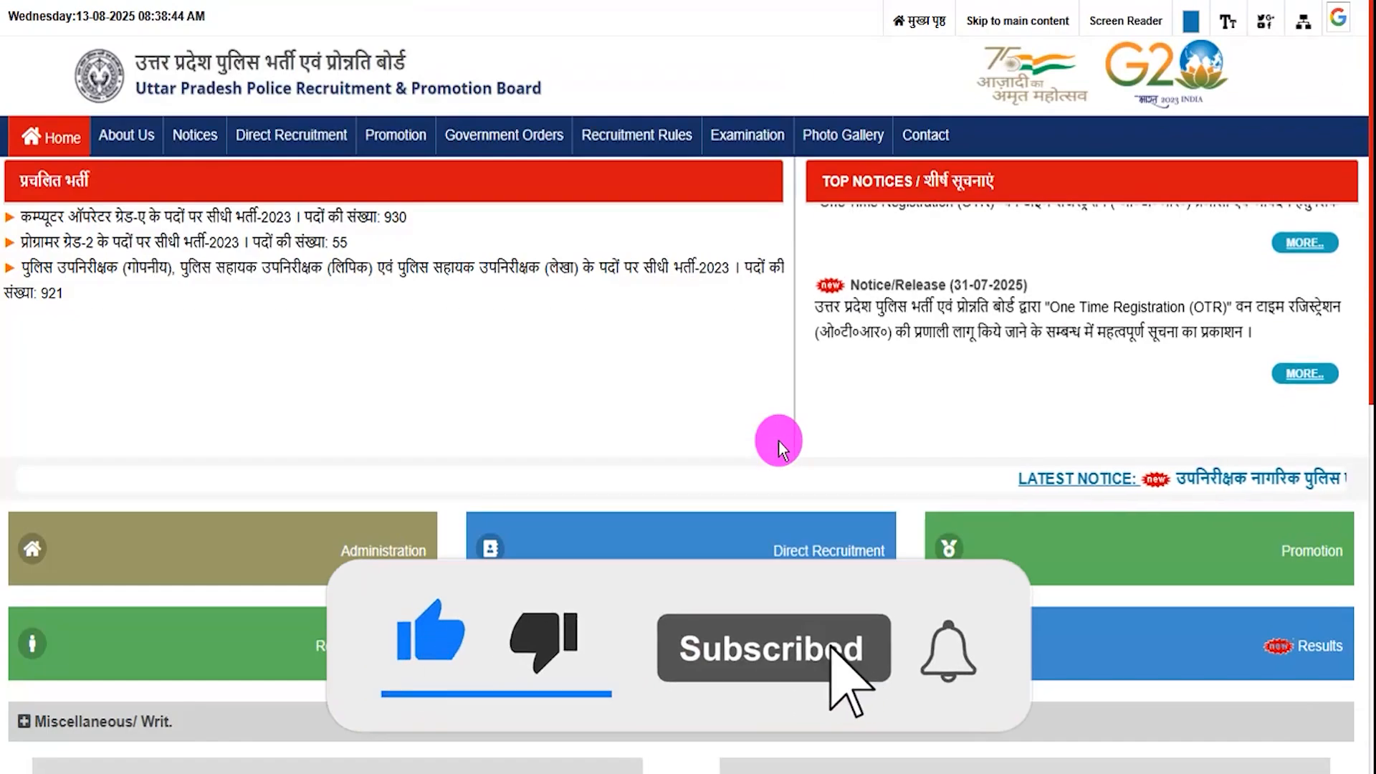